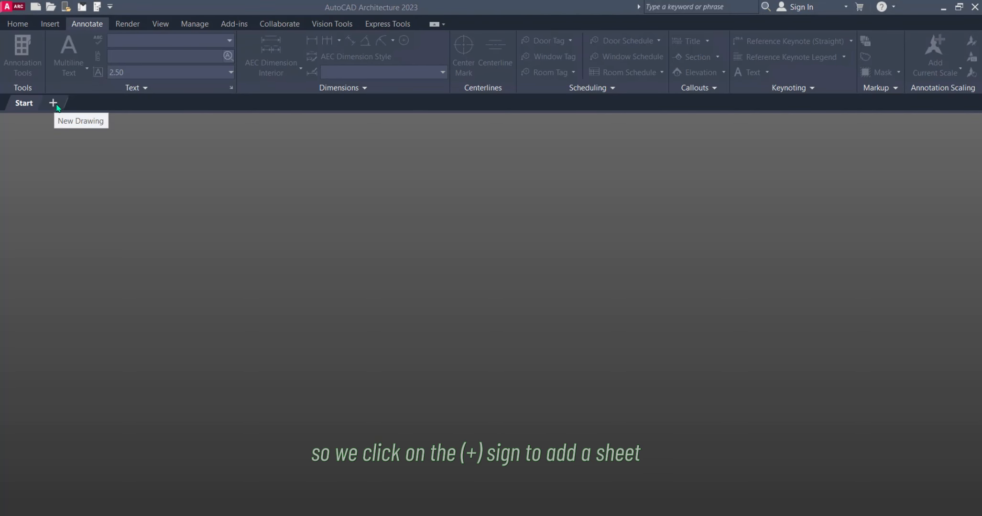
# - Start a new drawing and open the Layer Properties Manager
pyautogui.click(53, 103)
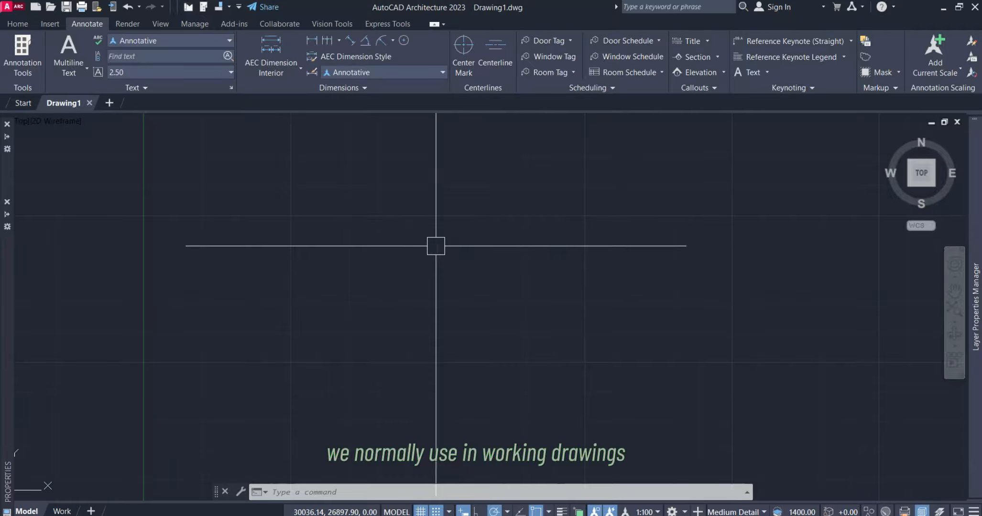
pyautogui.click(18, 24)
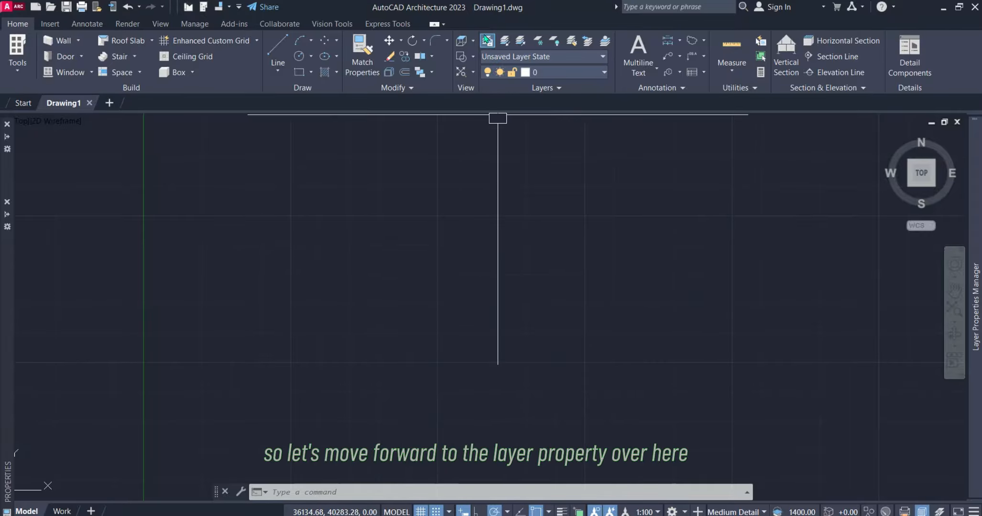
pyautogui.click(486, 41)
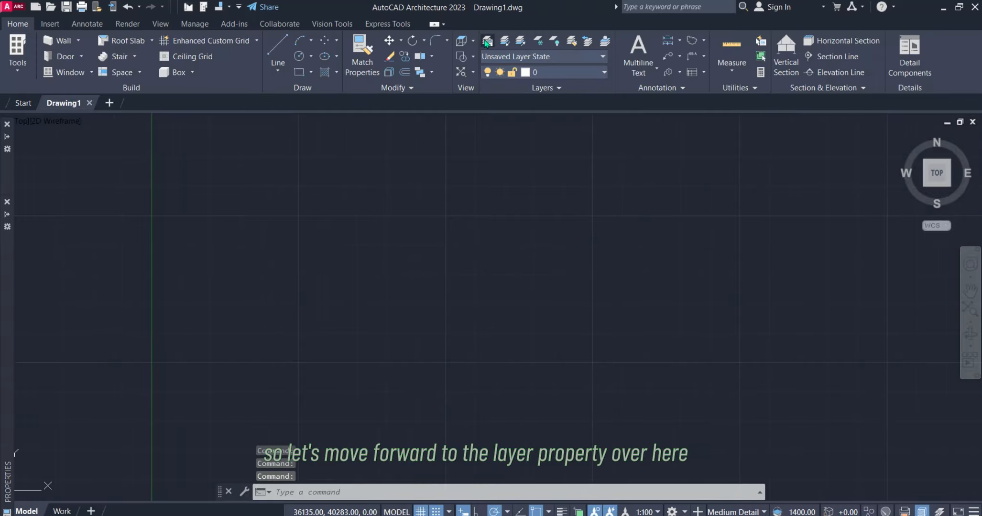
pyautogui.click(487, 42)
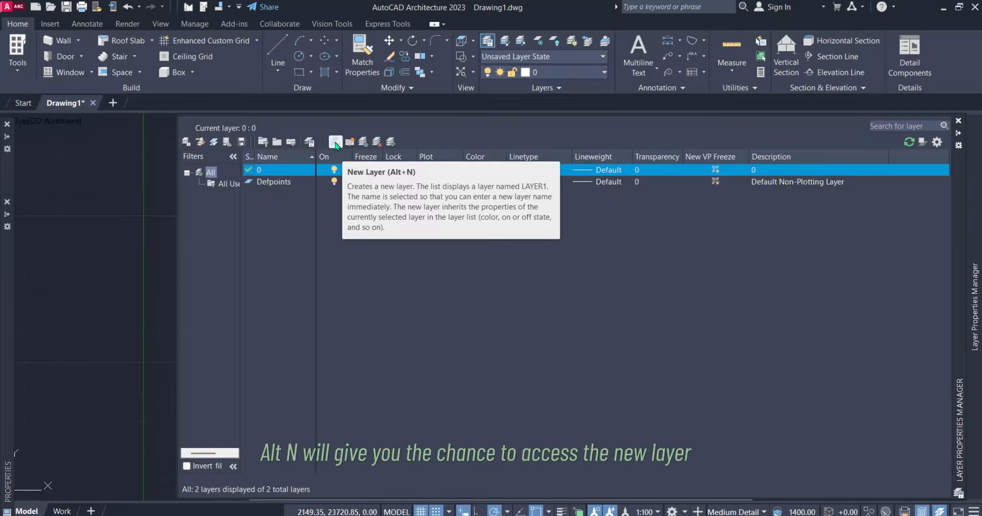
# - Create a layer named A-WALL and set its lineweight to 0.50 mm
pyautogui.click(336, 142)
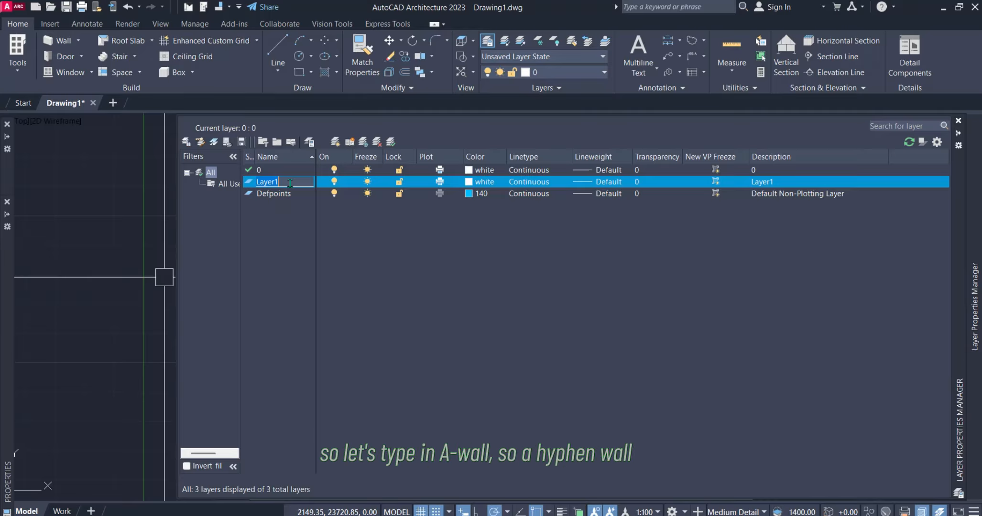
pyautogui.write('A-WALL')
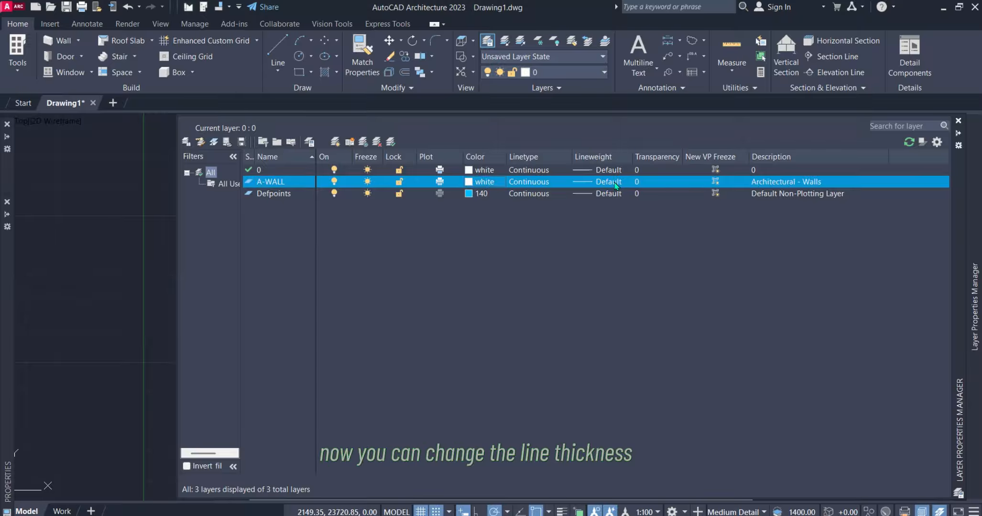
pyautogui.click(610, 184)
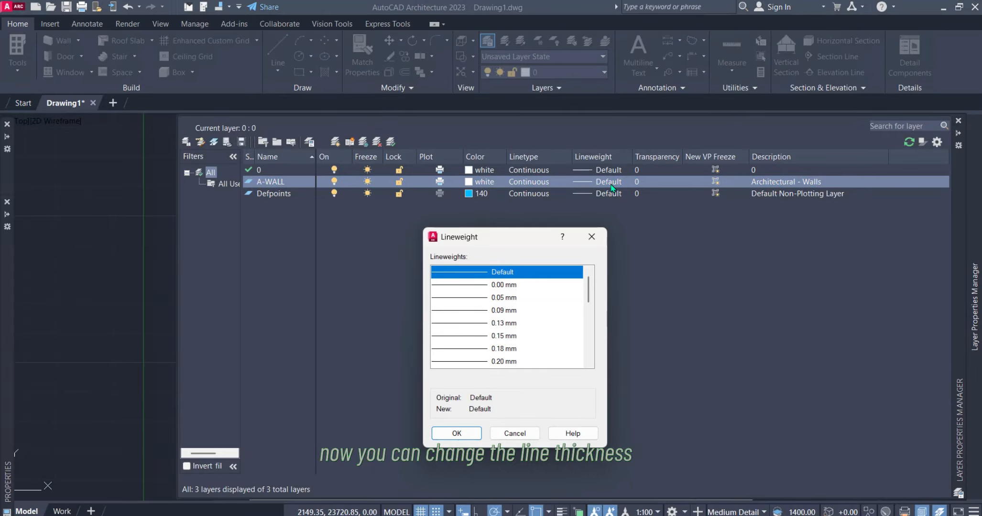
pyautogui.scroll(-3, 529, 329)
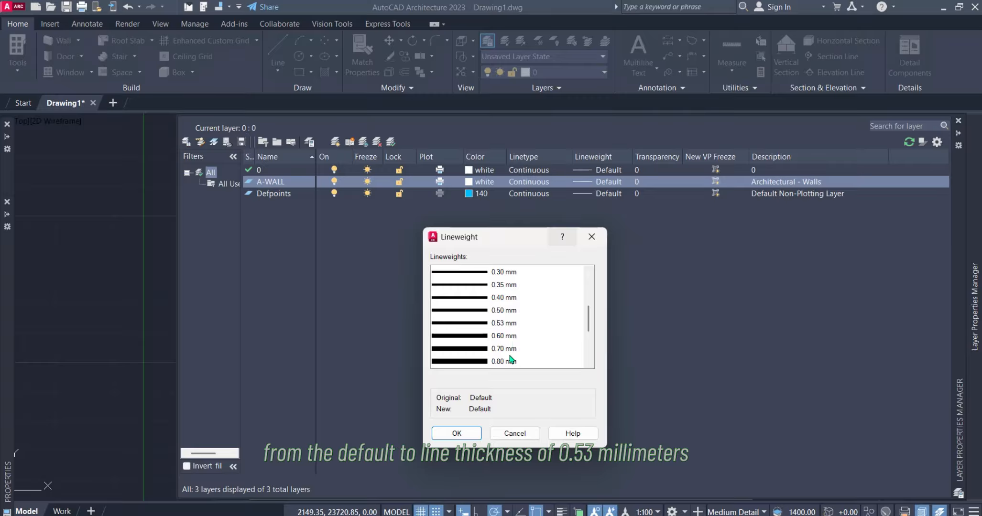
pyautogui.click(498, 324)
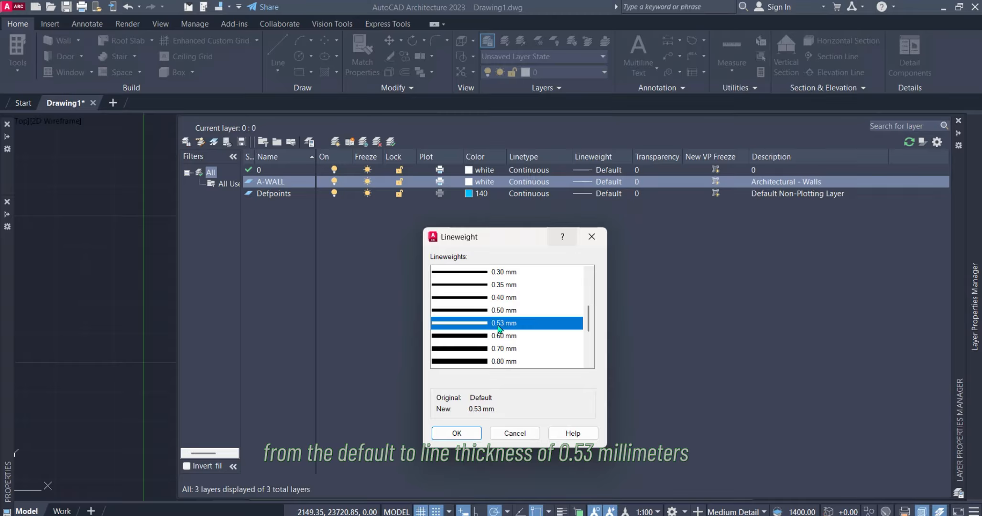
pyautogui.click(501, 312)
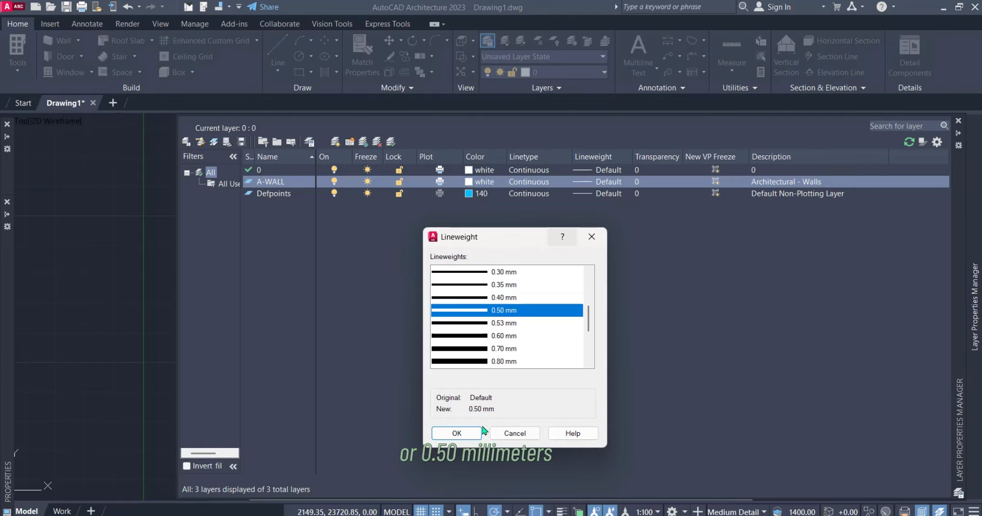
pyautogui.click(457, 433)
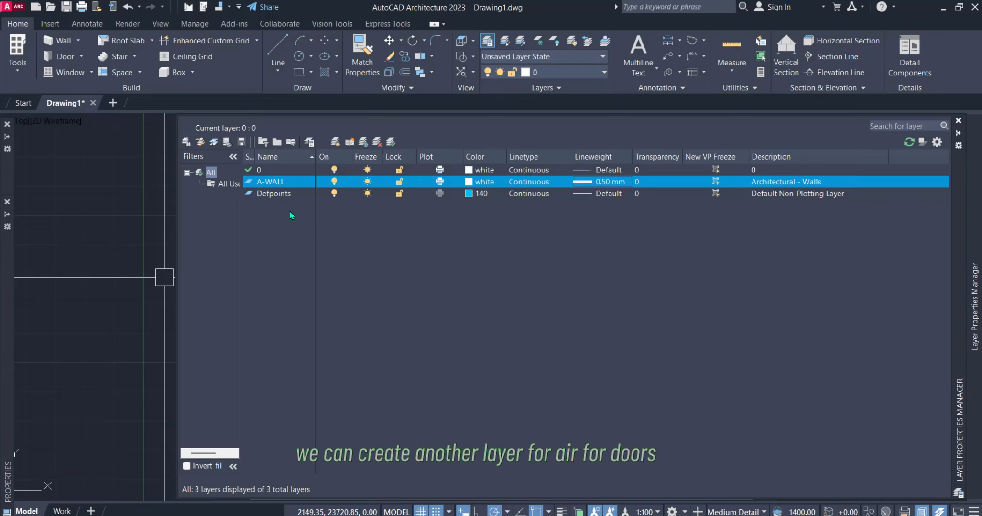
# - Create a layer named WINDOW and set its color to blue, index 140
pyautogui.click(336, 142)
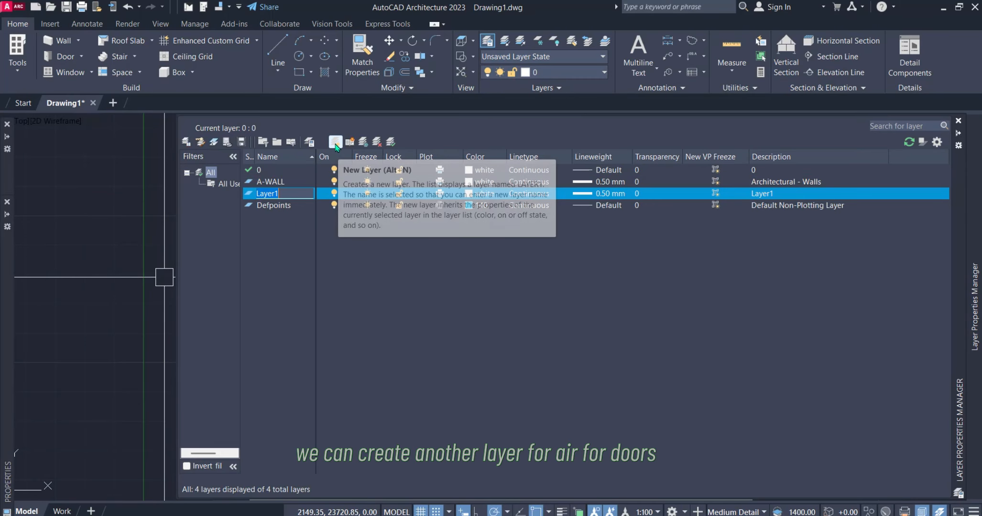
pyautogui.click(295, 193)
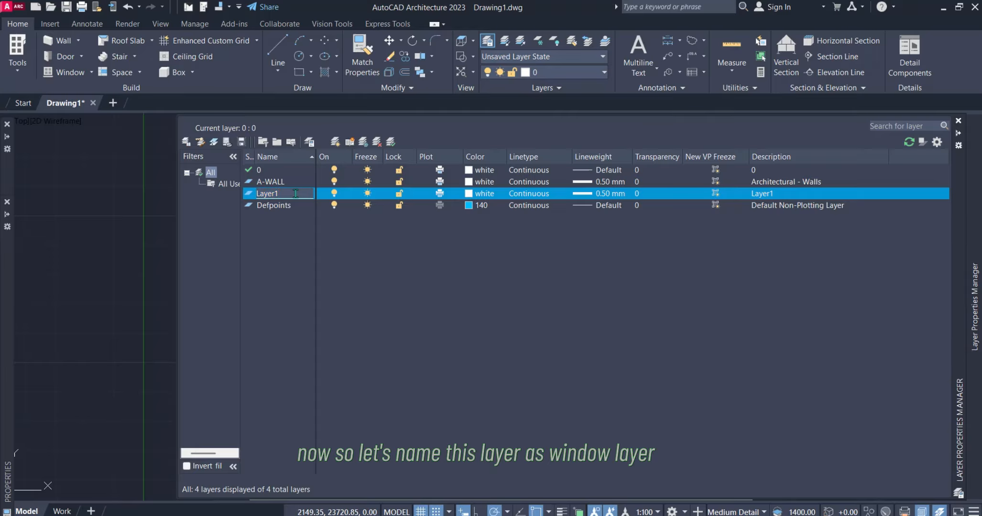
pyautogui.doubleClick(296, 194)
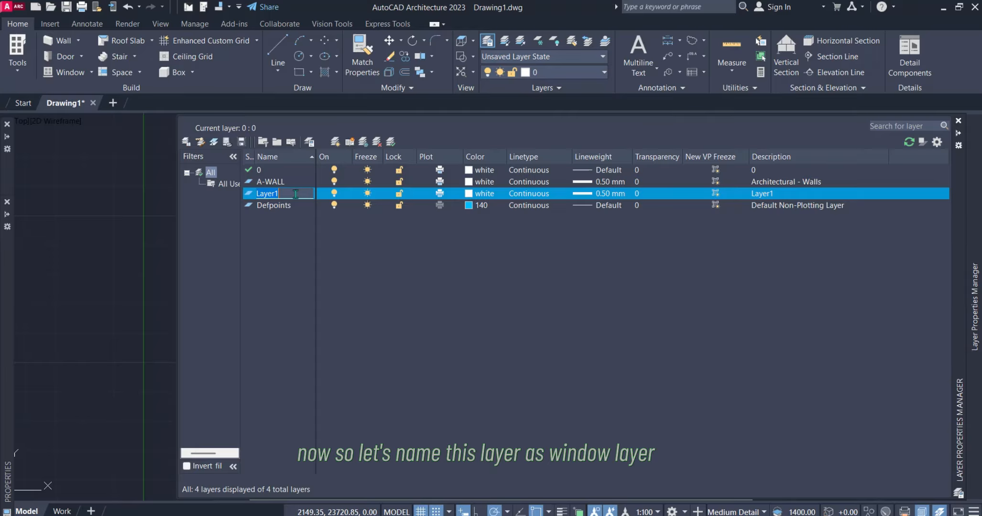
pyautogui.write('WINDOW')
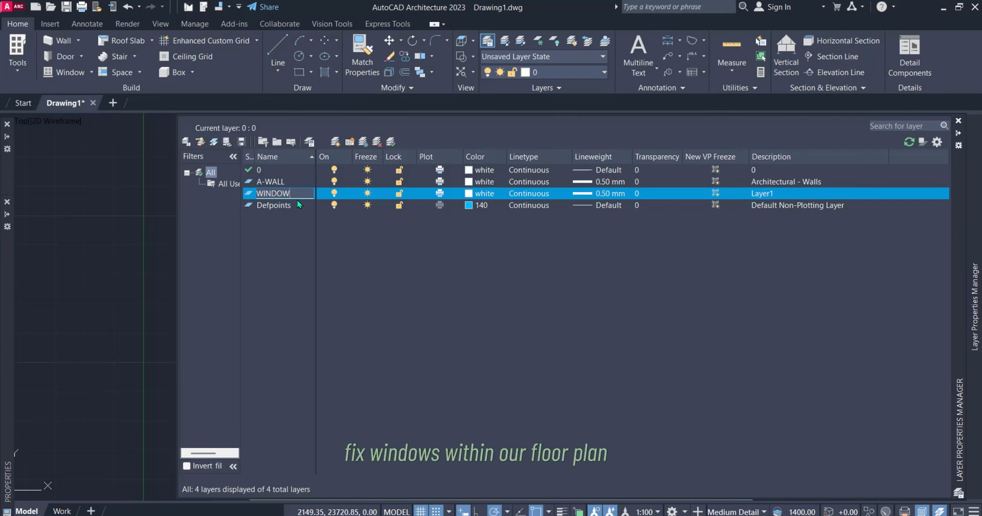
pyautogui.click(467, 193)
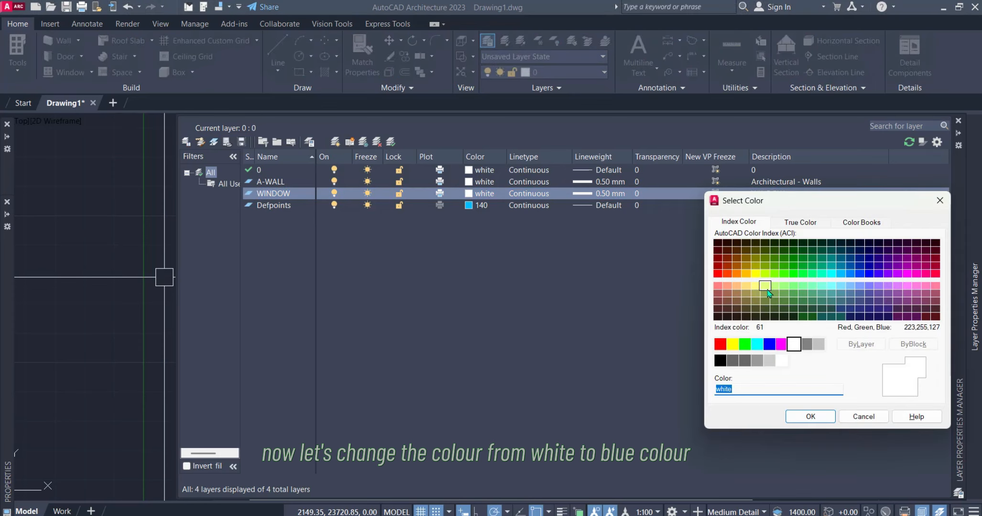
pyautogui.click(843, 274)
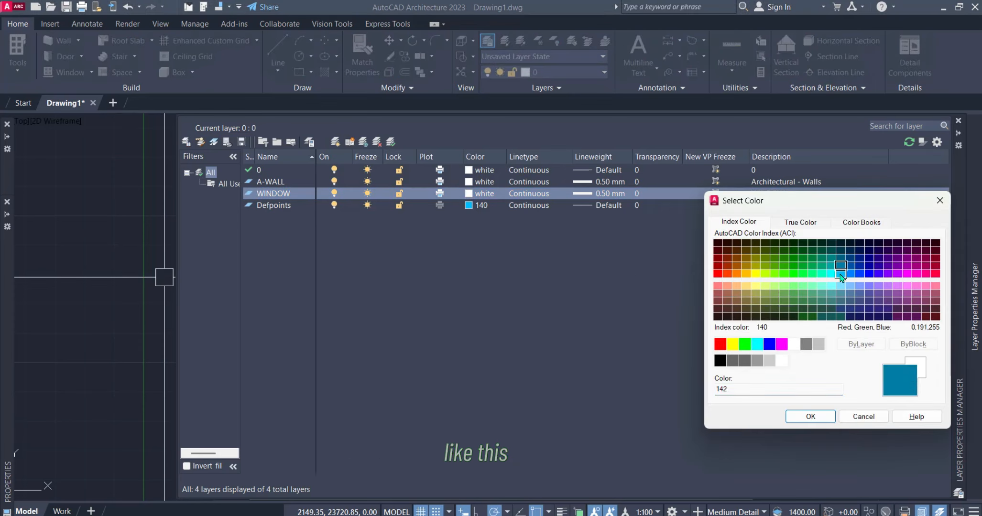
pyautogui.click(818, 419)
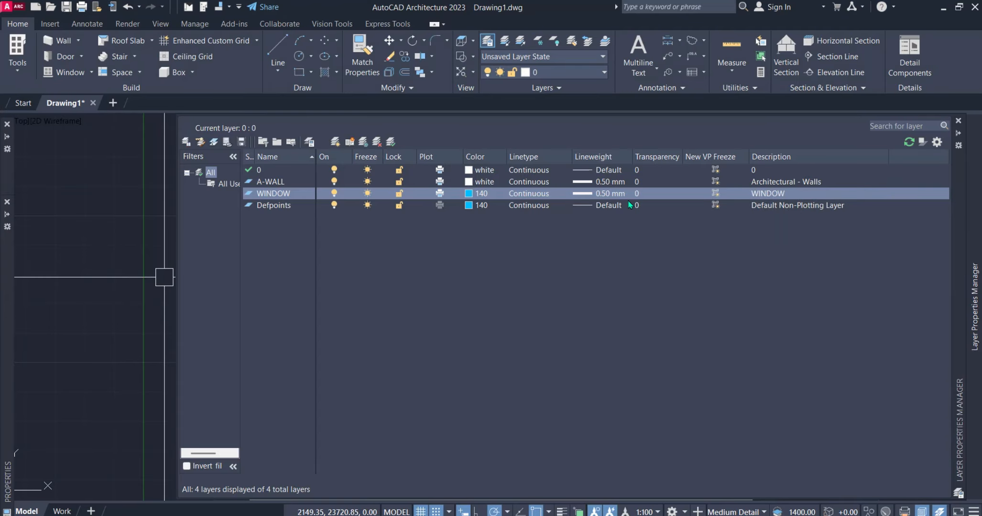
# - Set the WINDOW layer's lineweight to 0.13 mm
pyautogui.click(605, 194)
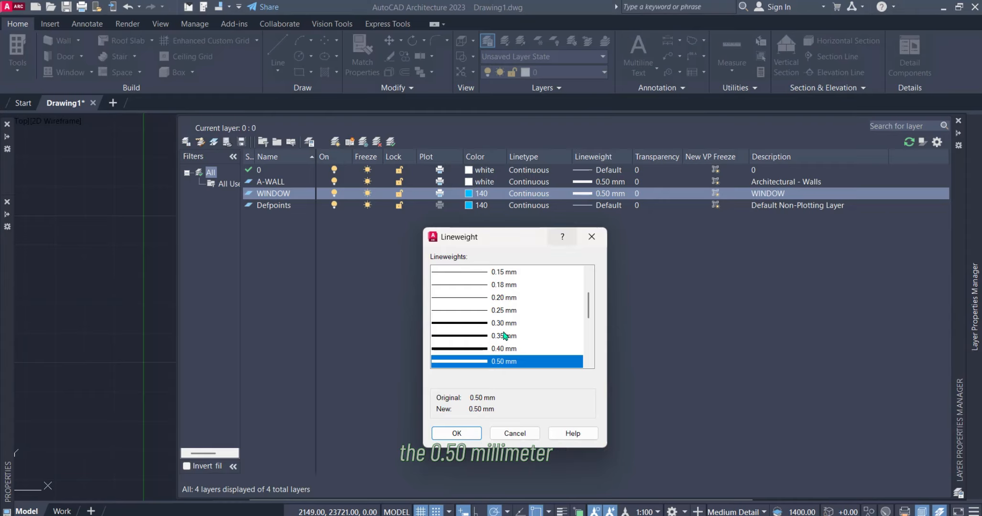
pyautogui.scroll(1, 501, 299)
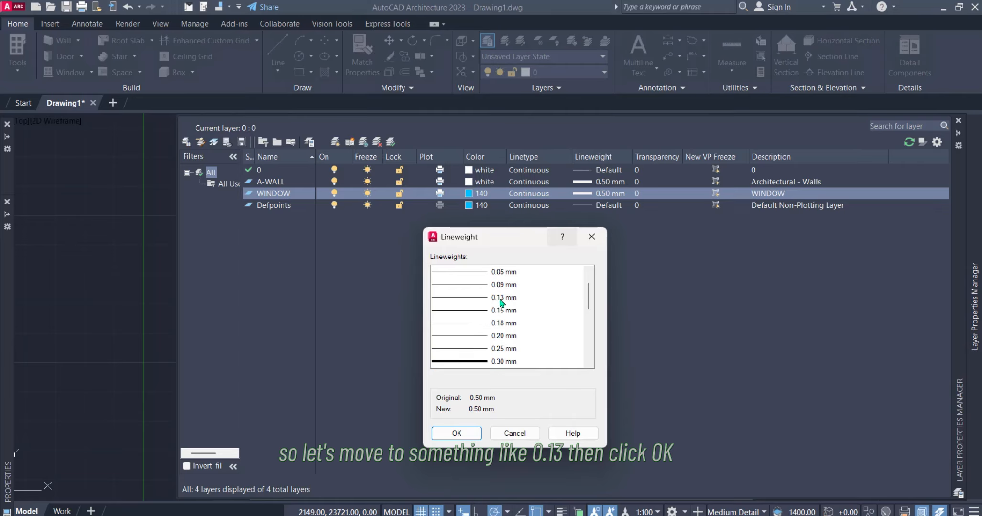
pyautogui.click(499, 298)
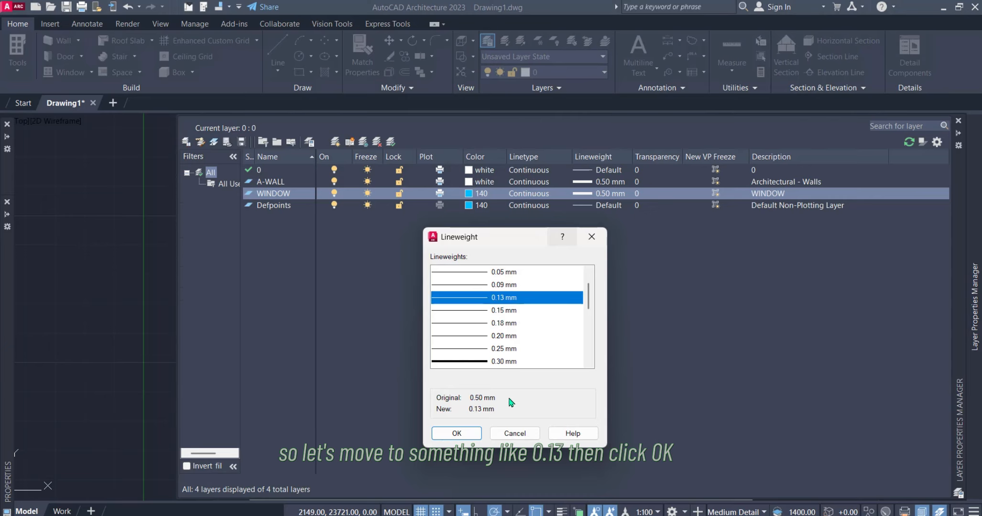
pyautogui.click(467, 435)
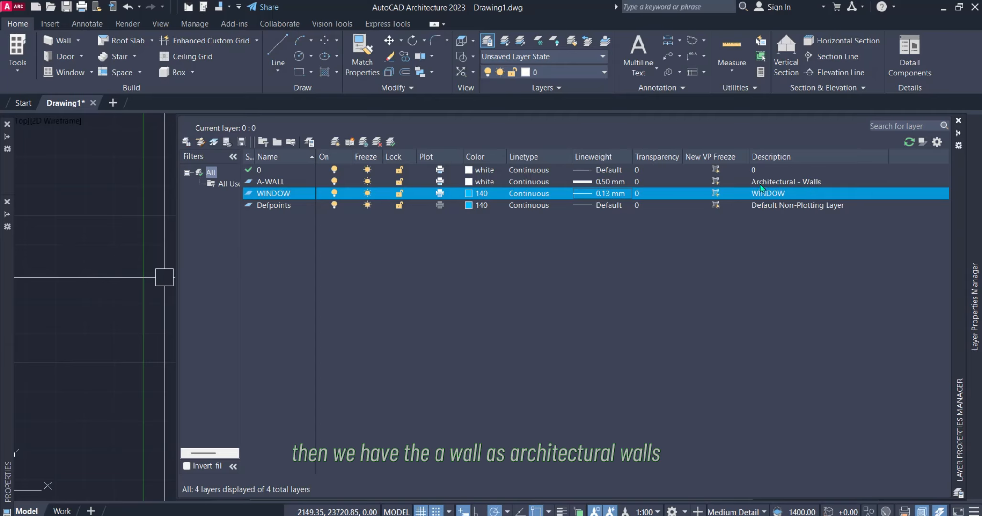
# - Create a layer named DOORS and set its color to light red, index 11
pyautogui.click(335, 142)
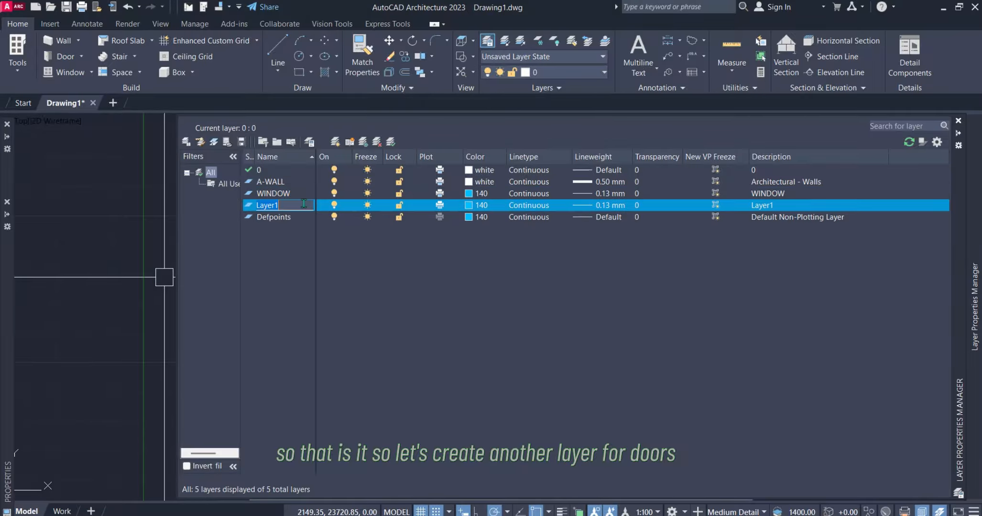
pyautogui.write('DOORS')
pyautogui.click(472, 206)
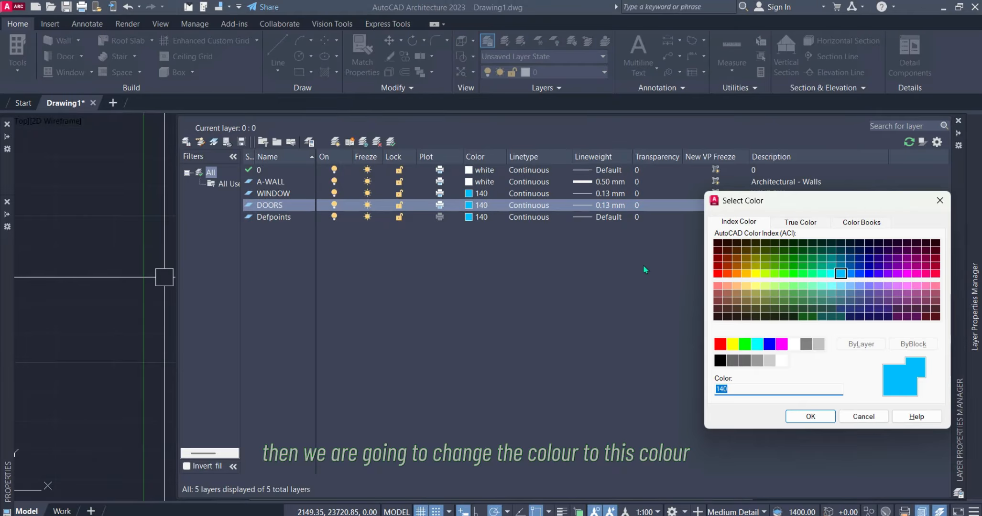
pyautogui.click(717, 285)
pyautogui.click(810, 416)
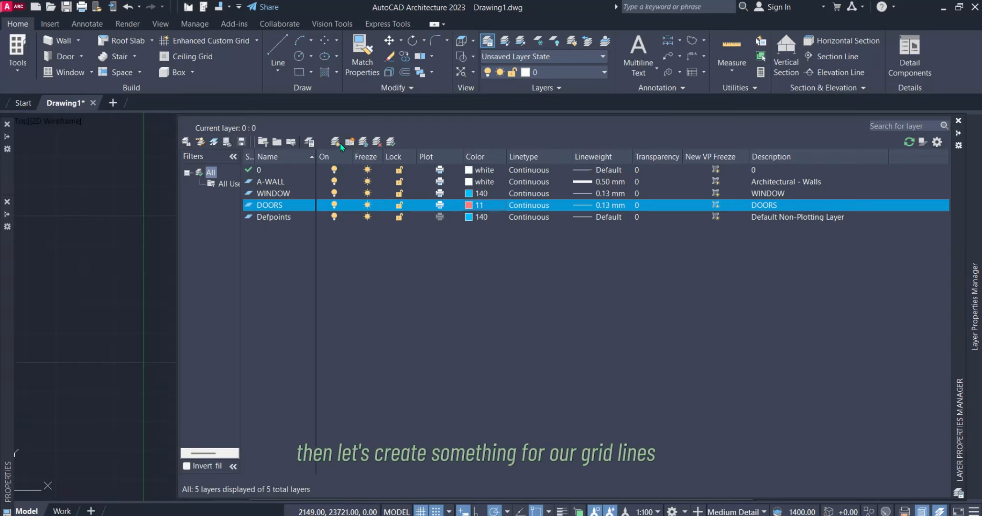
# - Create a layer named GRIDLINES and set its color to cyan
pyautogui.click(335, 141)
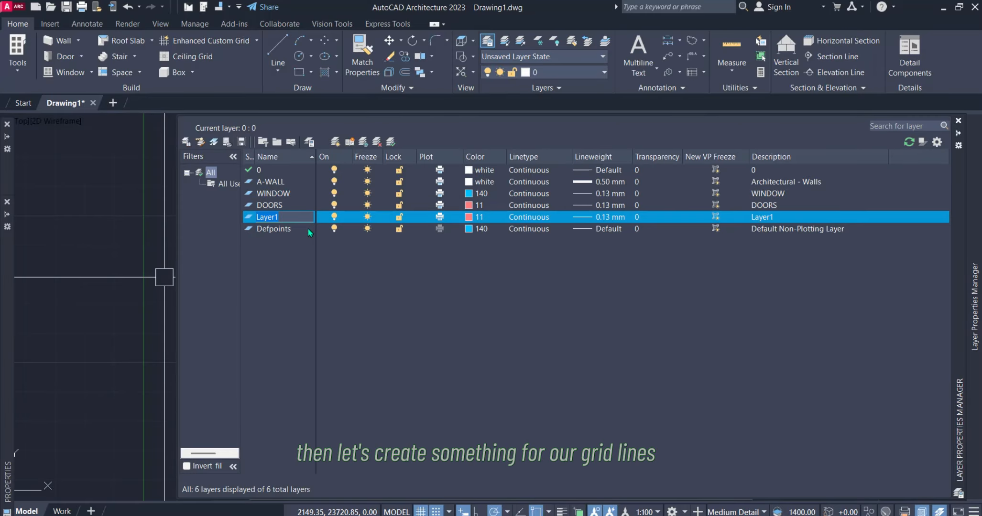
pyautogui.write('GRIDLINES')
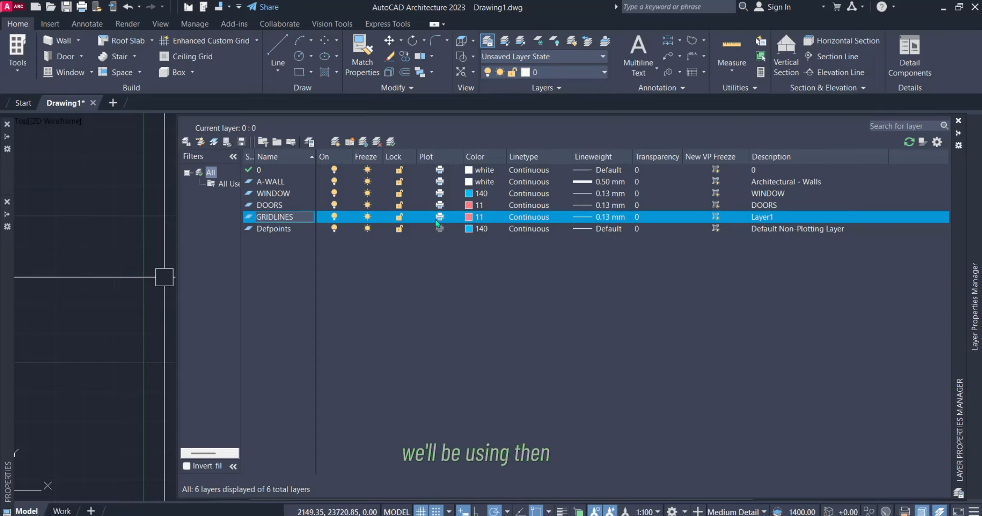
pyautogui.click(469, 218)
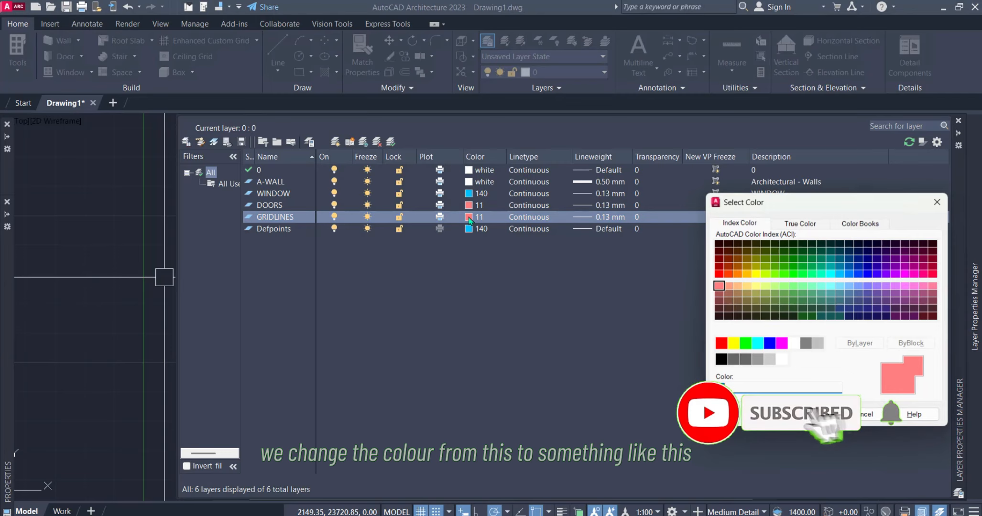
pyautogui.click(745, 345)
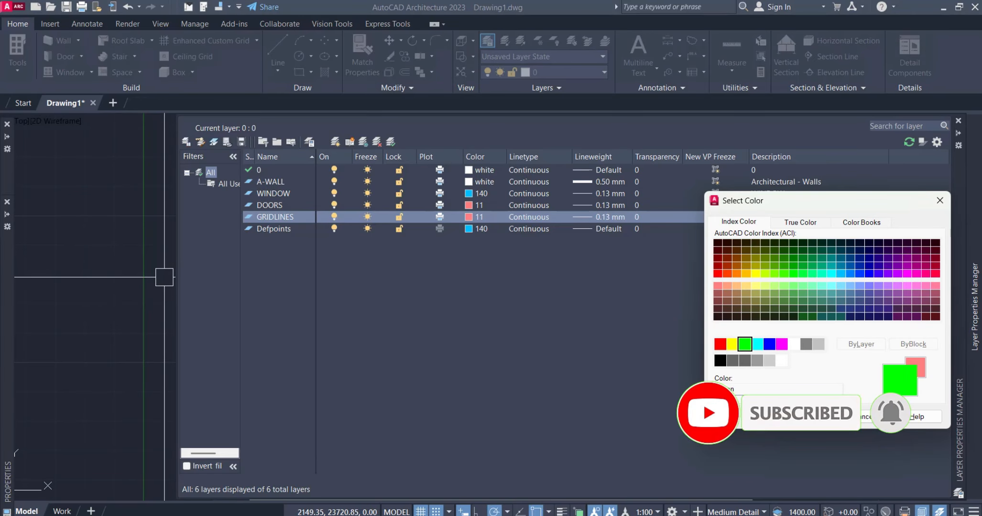
pyautogui.click(760, 344)
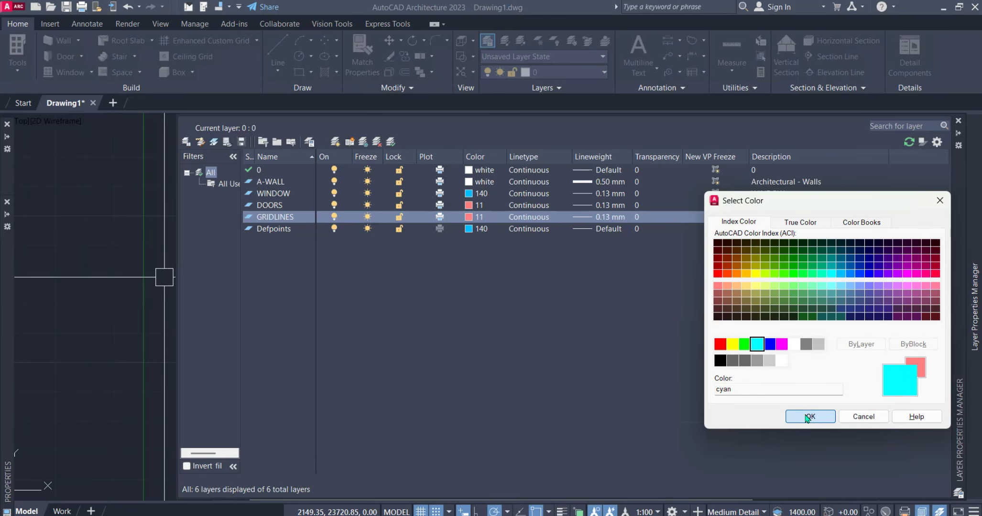
pyautogui.click(810, 416)
# - Set the GRIDLINES layer's lineweight to 0.09 mm
pyautogui.click(603, 217)
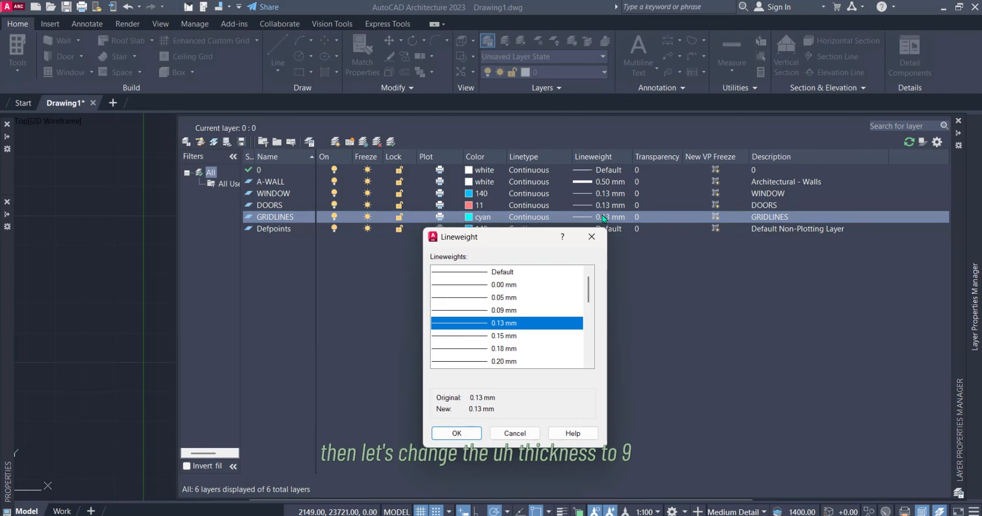
pyautogui.click(500, 312)
pyautogui.click(470, 434)
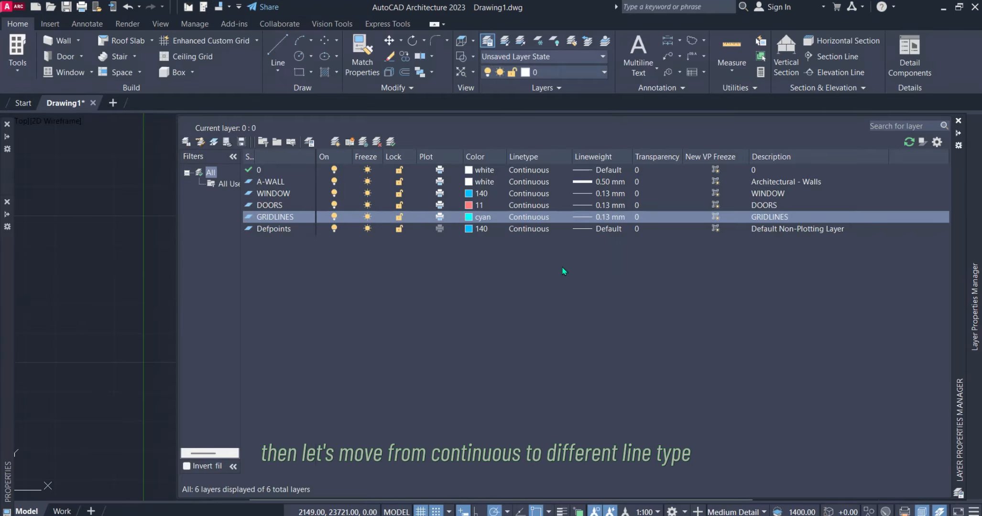
# - Load all available linetypes from acadiso.lin for the GRIDLINES layer's linetype choice, reloading all selected ones already in the drawing
pyautogui.click(531, 218)
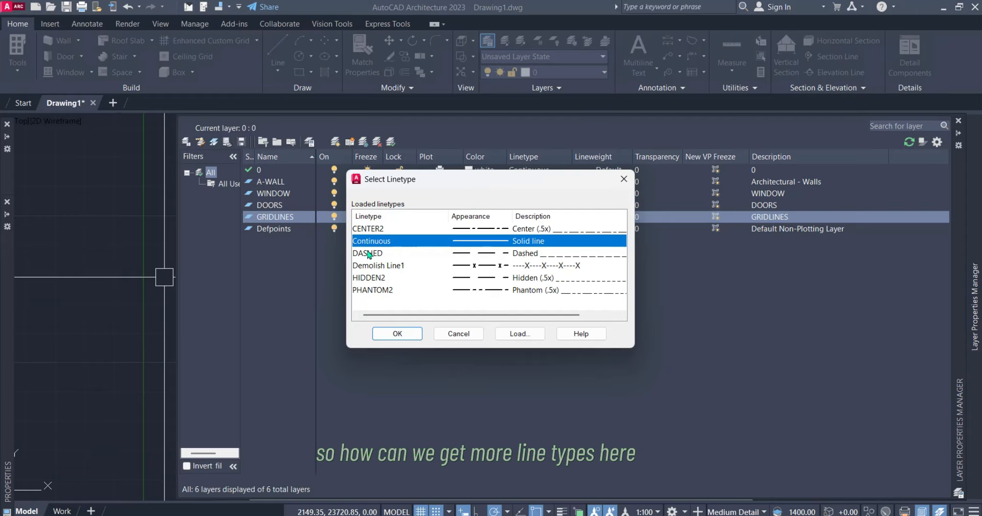
pyautogui.click(520, 334)
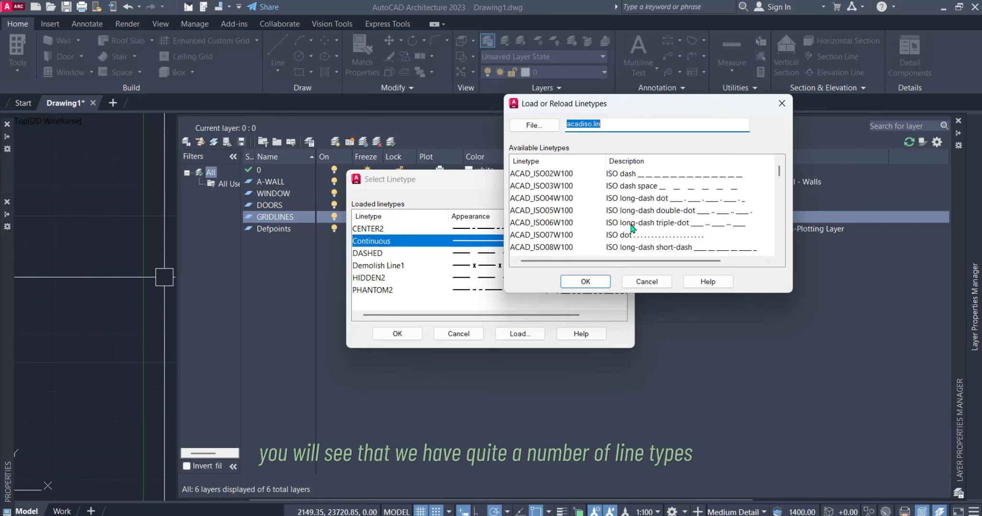
pyautogui.scroll(-4, 631, 233)
pyautogui.scroll(4, 630, 233)
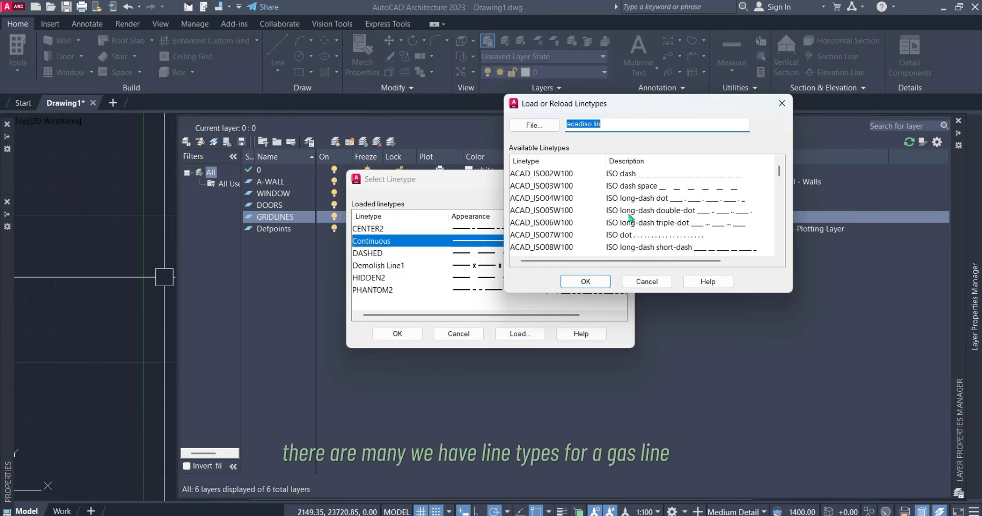
pyautogui.scroll(-6, 627, 212)
pyautogui.scroll(-2, 628, 214)
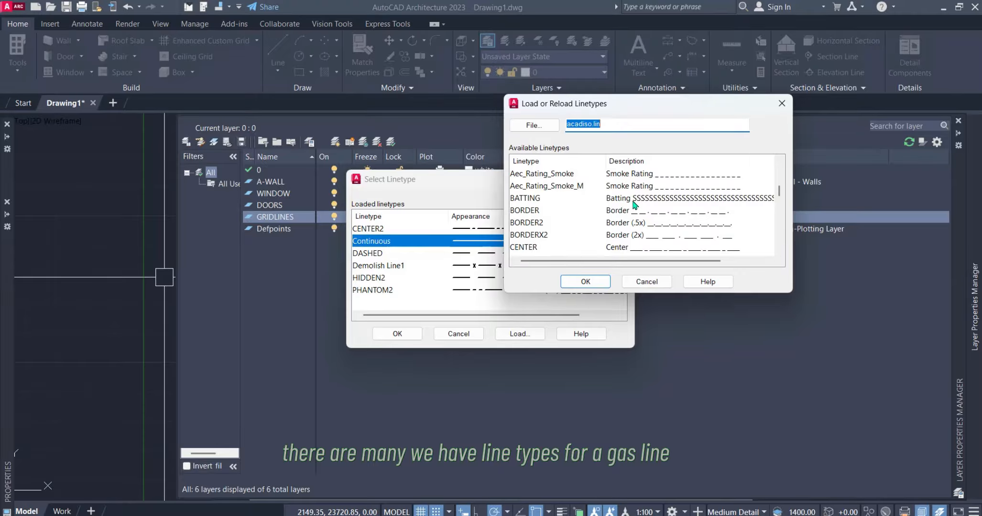
pyautogui.scroll(-1, 640, 220)
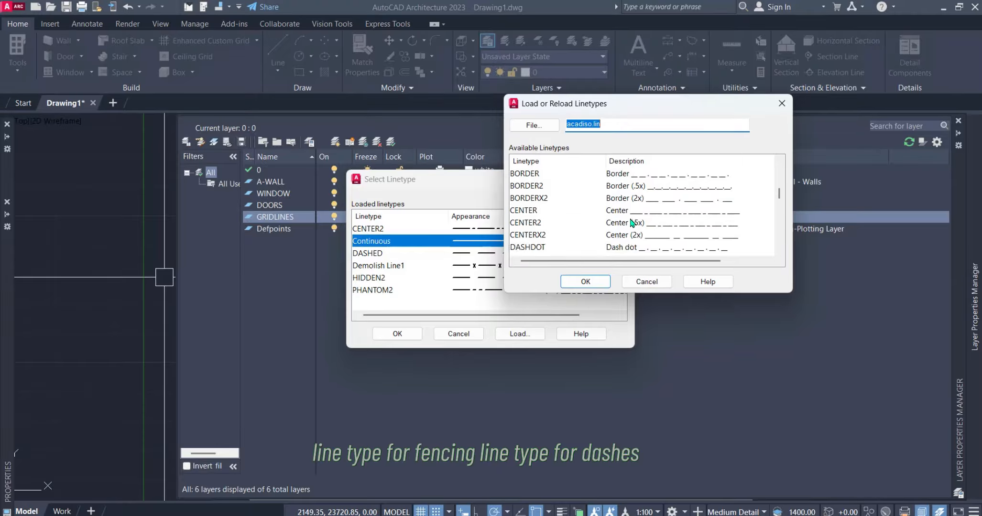
pyautogui.scroll(-1, 629, 217)
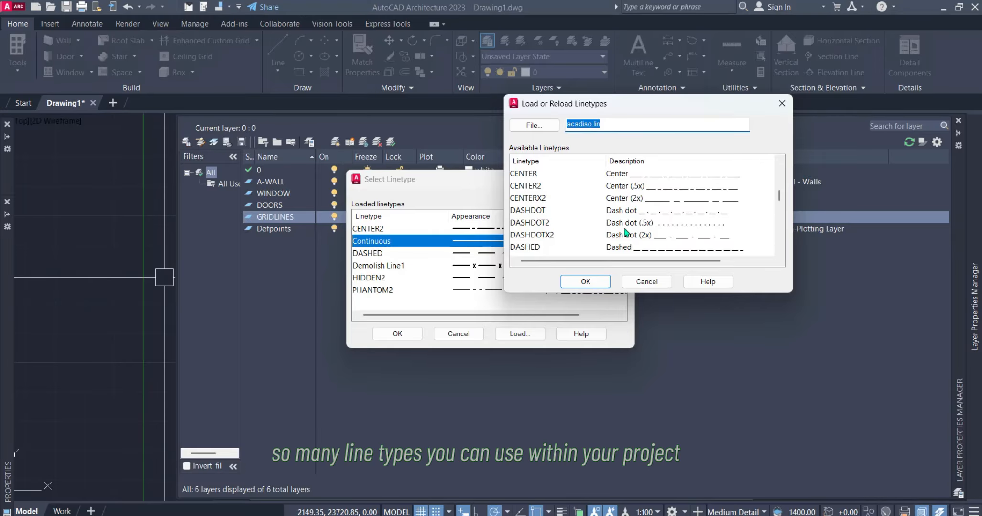
pyautogui.click(538, 237)
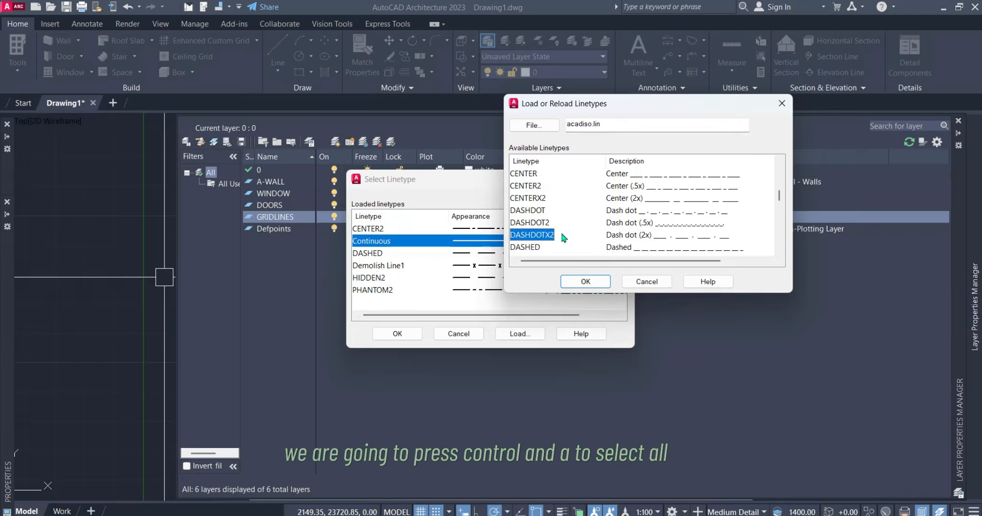
pyautogui.hotkey('ctrl', 'a')
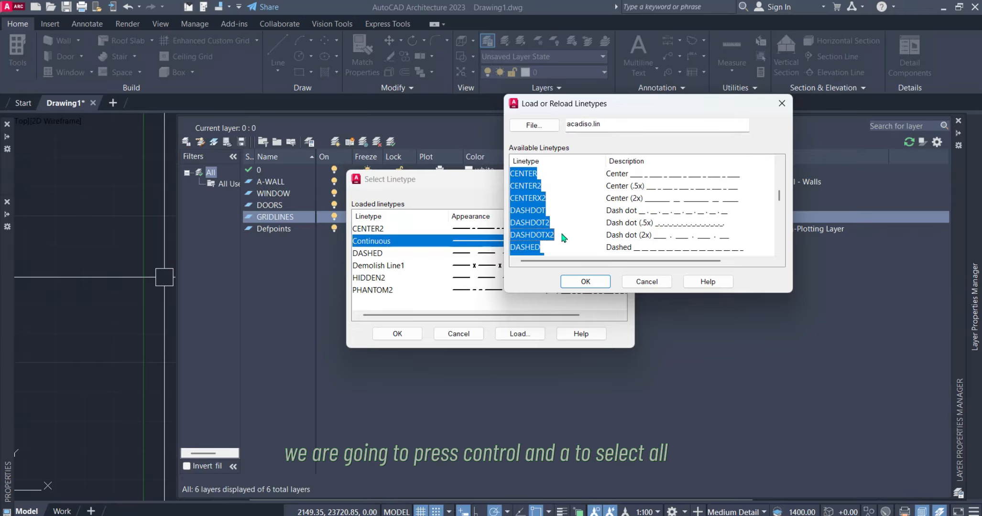
pyautogui.click(585, 281)
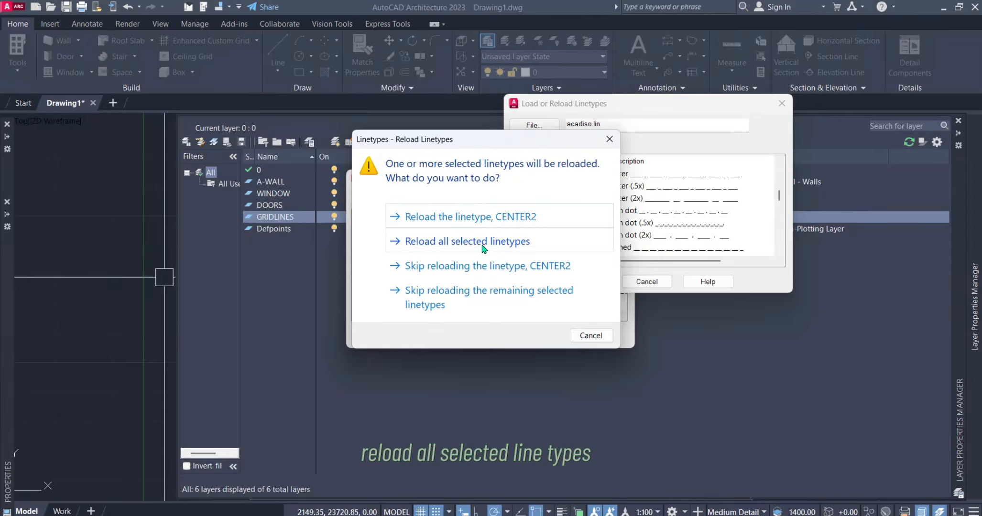
pyautogui.click(521, 247)
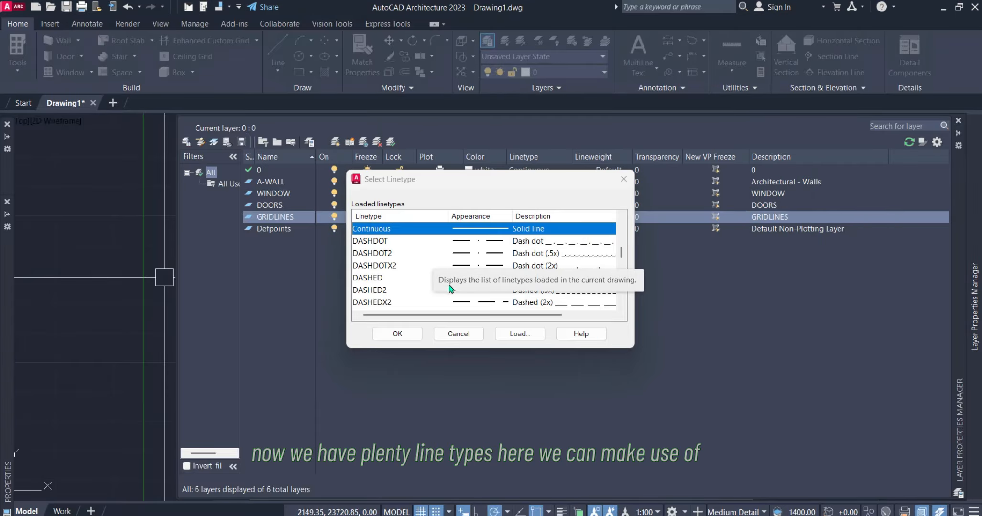
# - Assign the ISO dash linetype ACAD_ISO02W100 to the GRIDLINES layer
pyautogui.scroll(3, 430, 270)
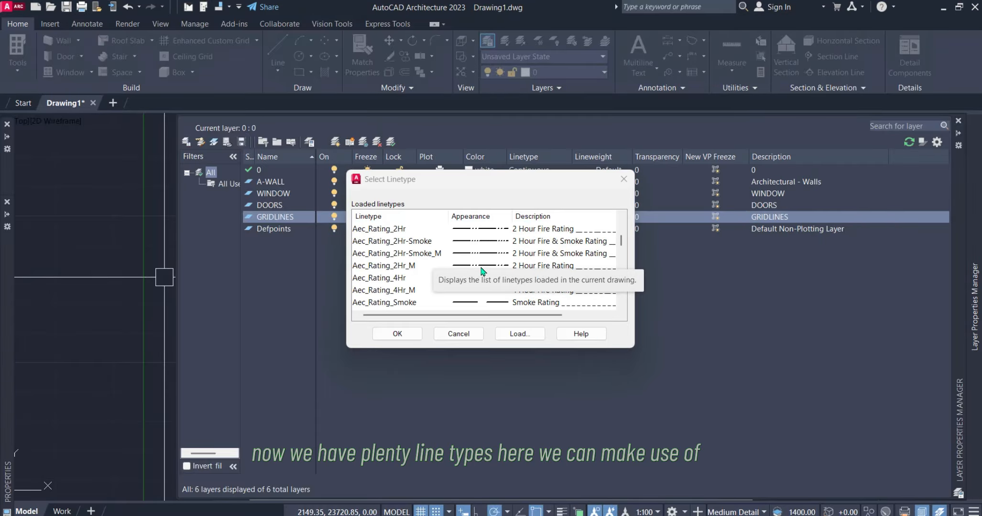
pyautogui.scroll(3, 480, 261)
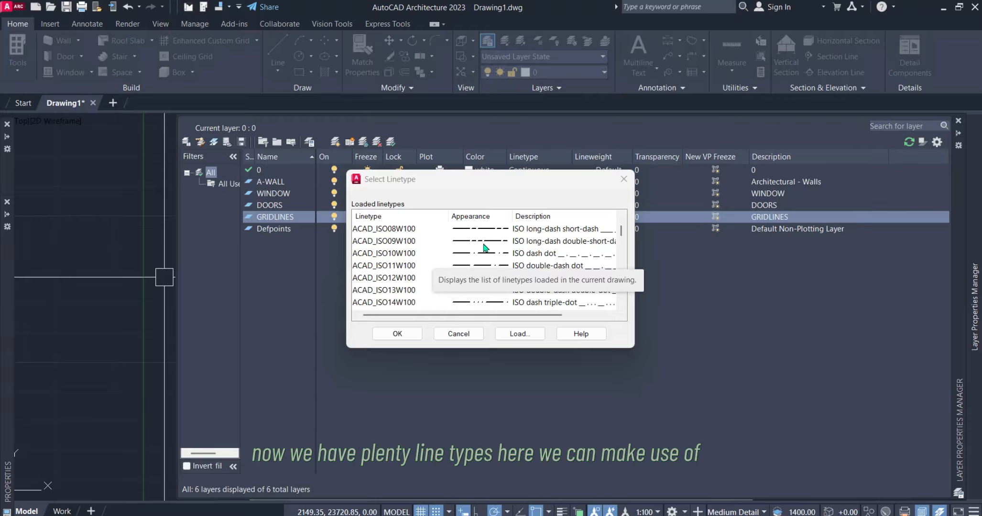
pyautogui.scroll(2, 485, 247)
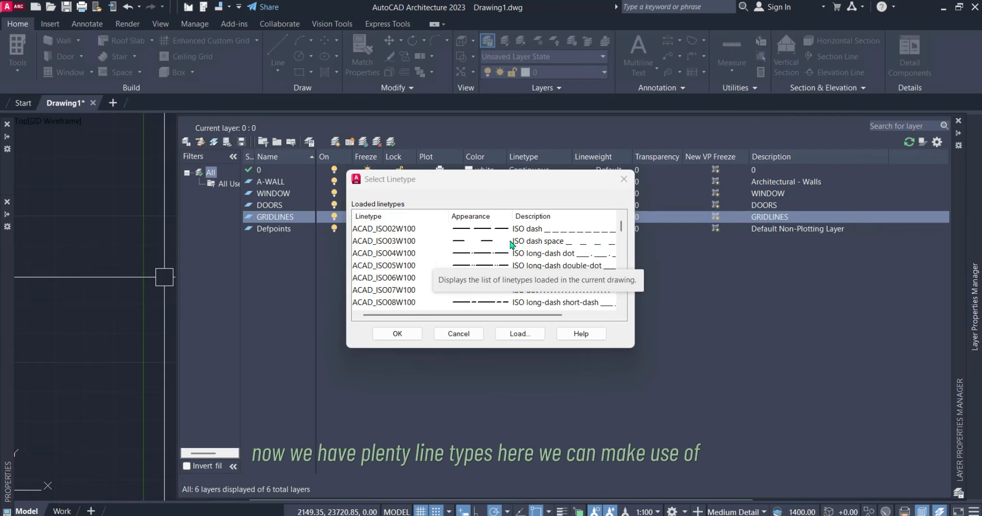
pyautogui.click(522, 230)
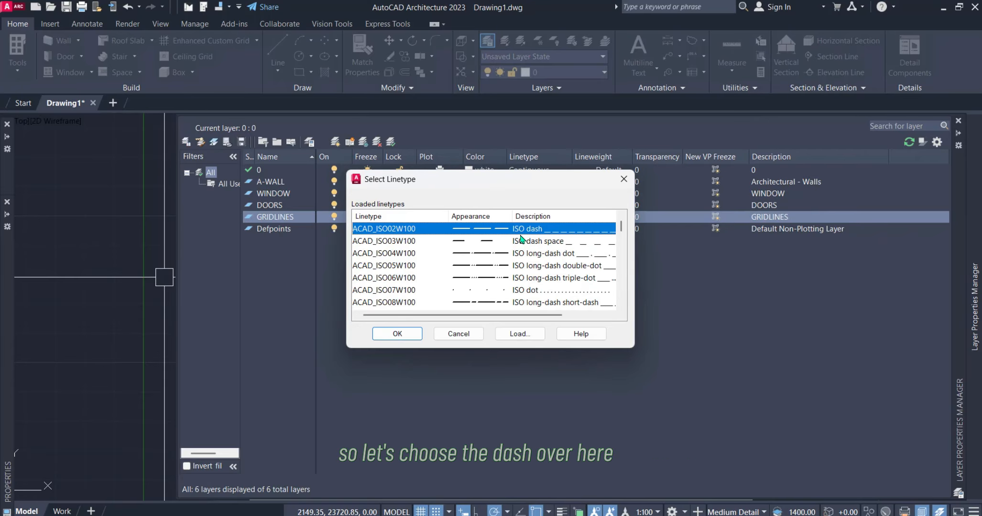
pyautogui.click(397, 333)
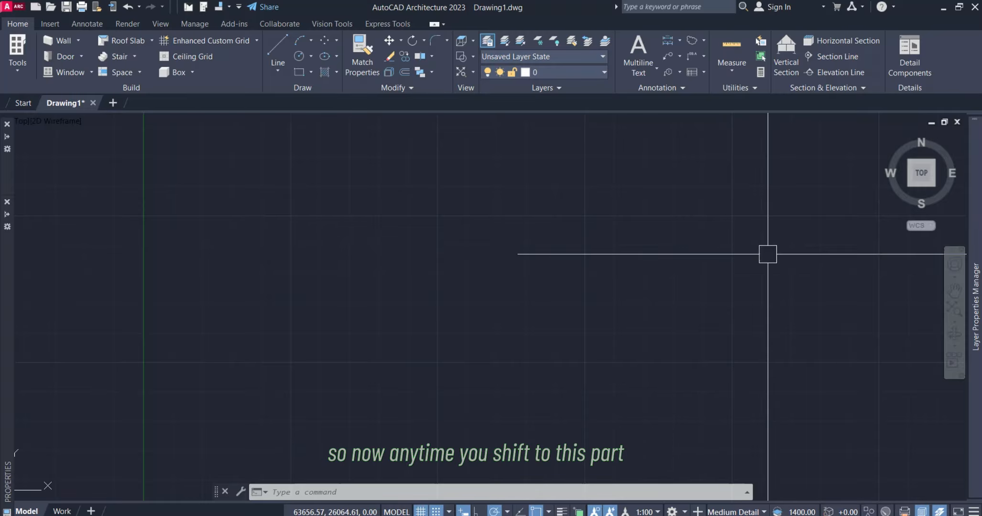
# - Check which layers can be chosen as current and revisit the layer properties
pyautogui.moveTo(975, 261)
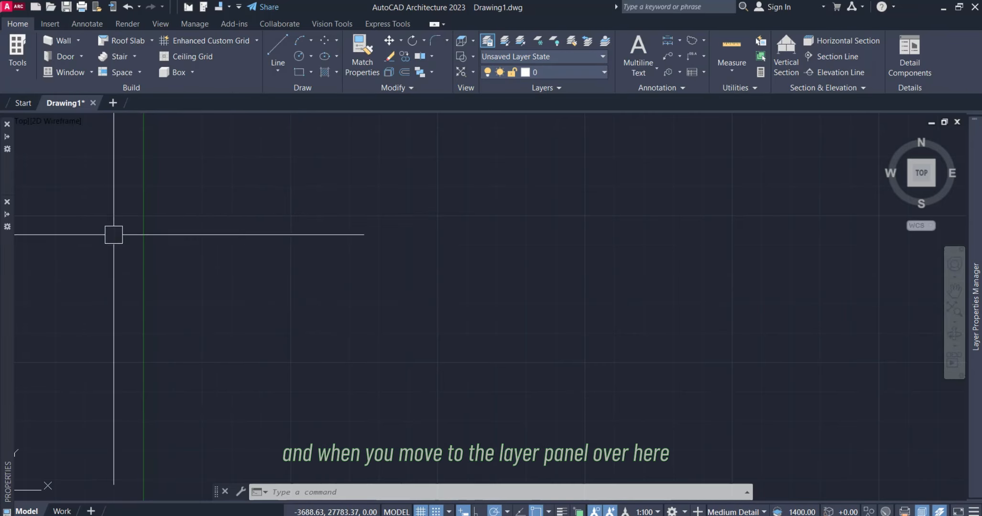
pyautogui.click(559, 74)
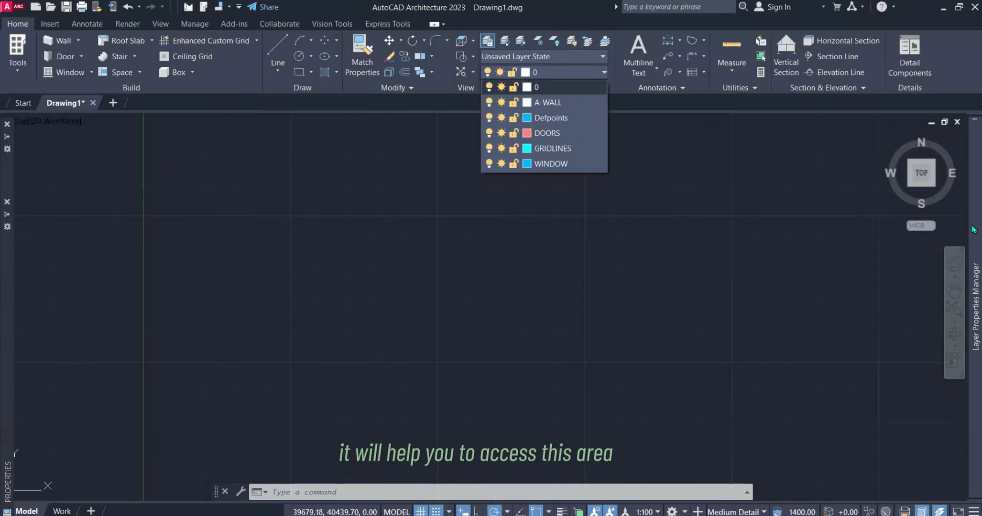
pyautogui.click(616, 224)
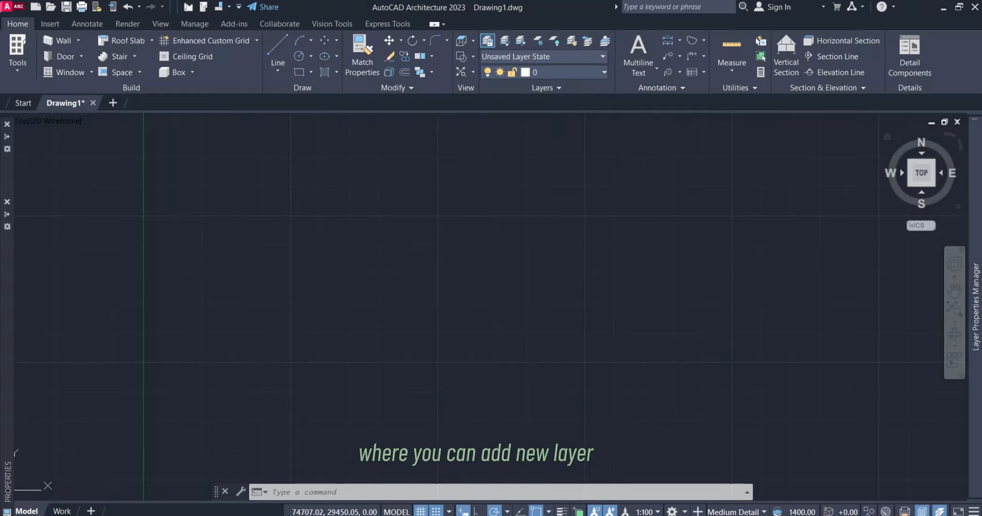
pyautogui.moveTo(973, 201)
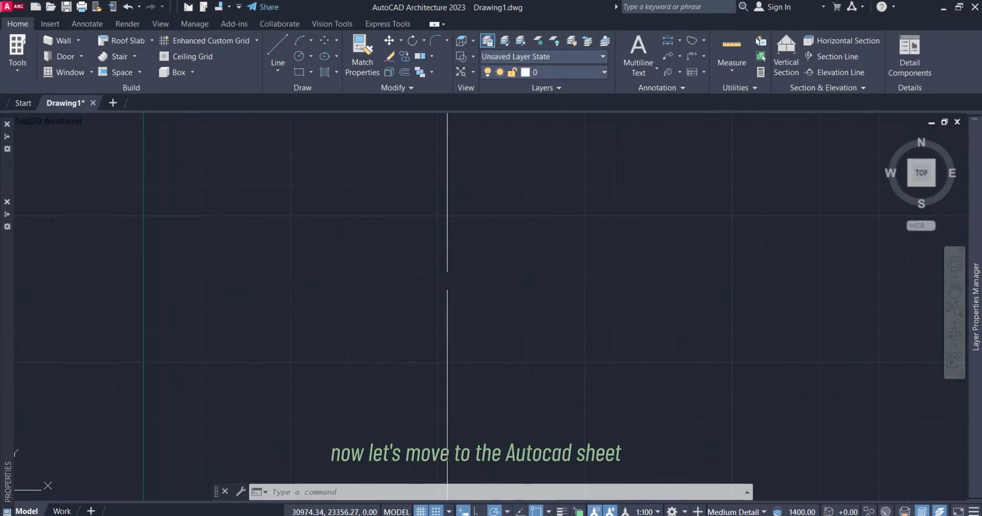
pyautogui.moveTo(656, 514)
pyautogui.click(655, 476)
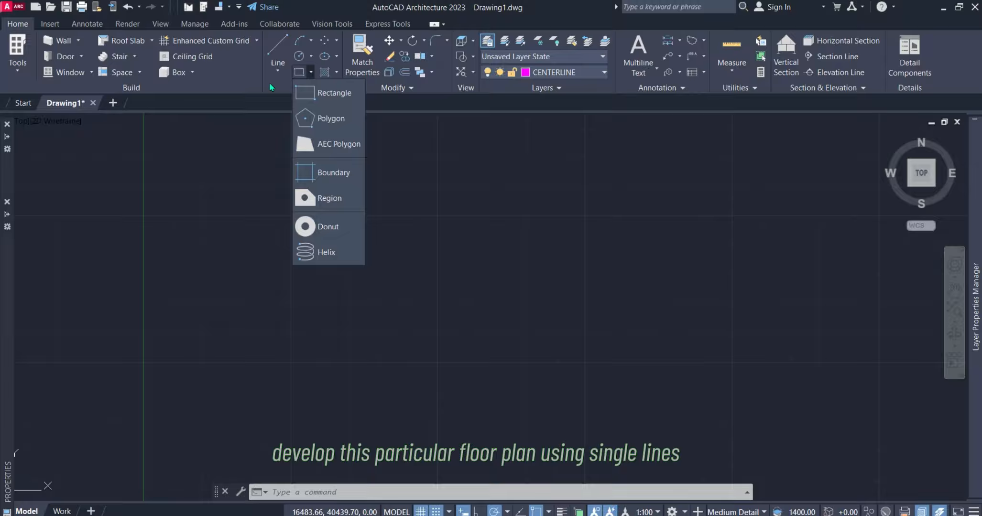
# - Draw a single vertical line on the CENTERLINE layer, to the right of the Y axis, with the Line command
pyautogui.click(277, 83)
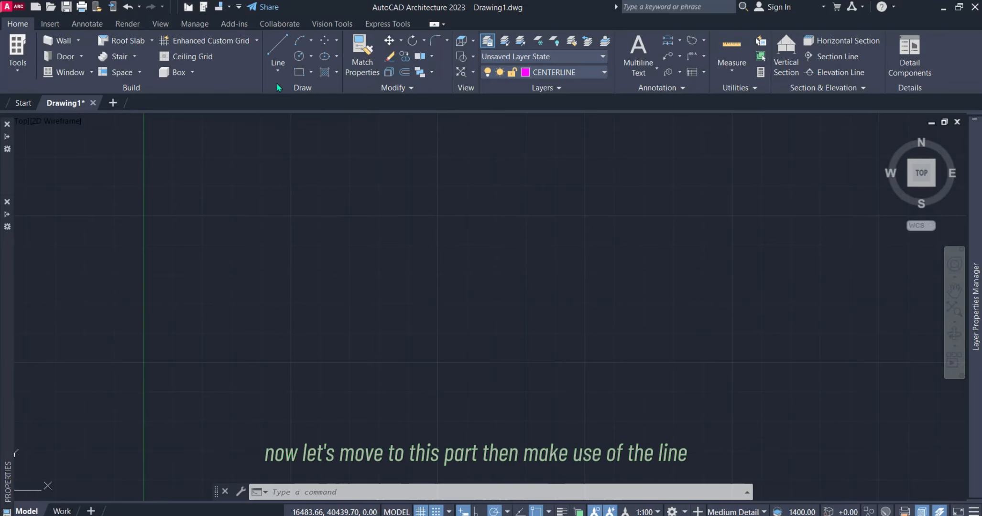
pyautogui.click(277, 73)
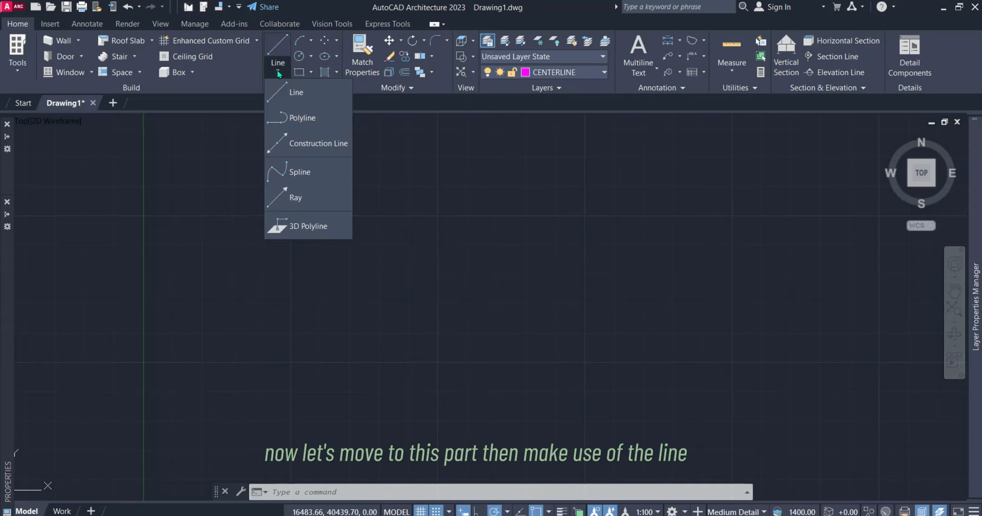
pyautogui.click(293, 93)
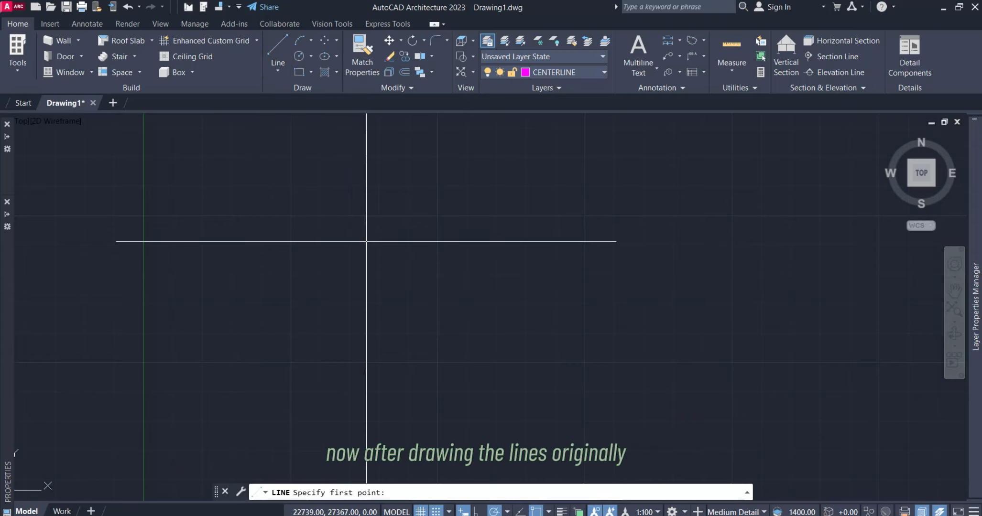
pyautogui.click(314, 175)
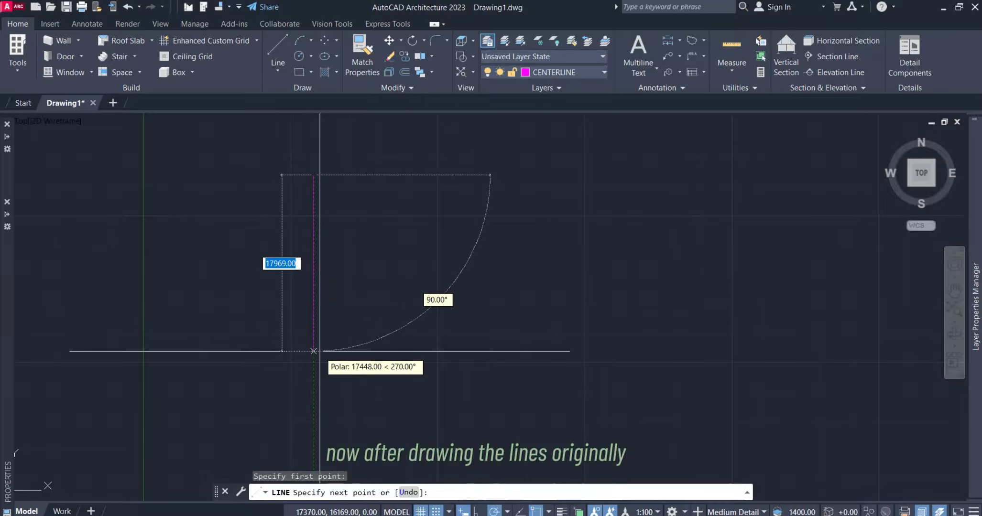
pyautogui.click(313, 403)
pyautogui.scroll(-2, 473, 326)
pyautogui.press('Escape')
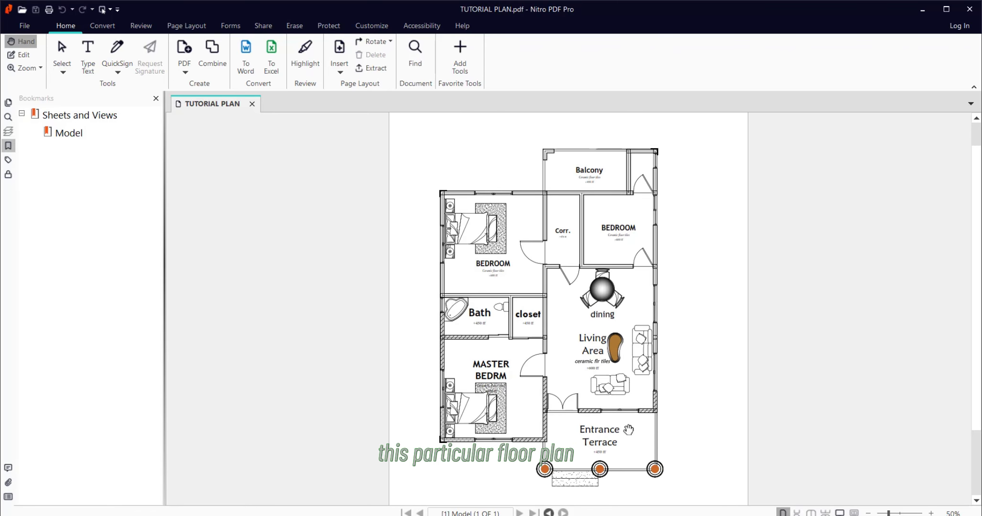
# - Switch back to AutoCAD and import TUTORIAL PLAN.pdf from the Desktop at scale 1, rotation 0, using the PDF layers
pyautogui.click(922, 19)
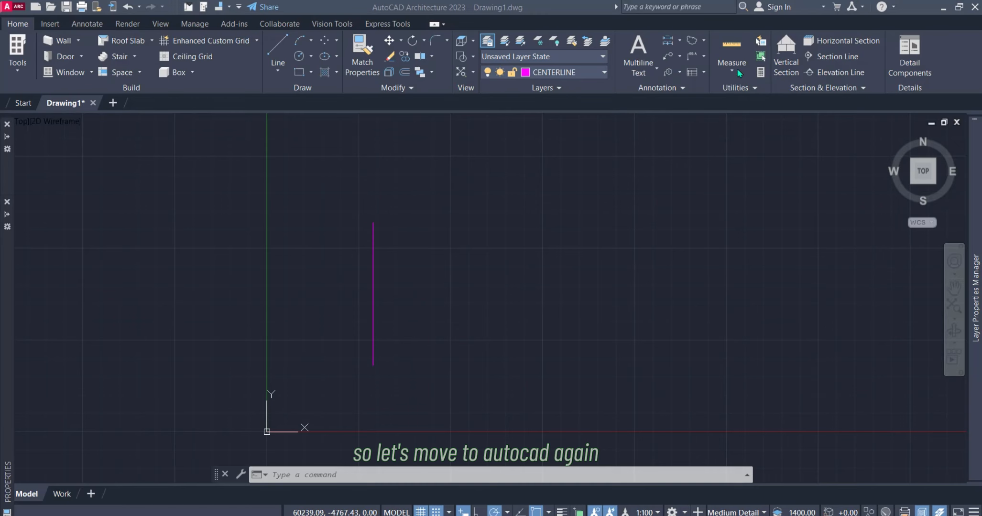
pyautogui.click(50, 24)
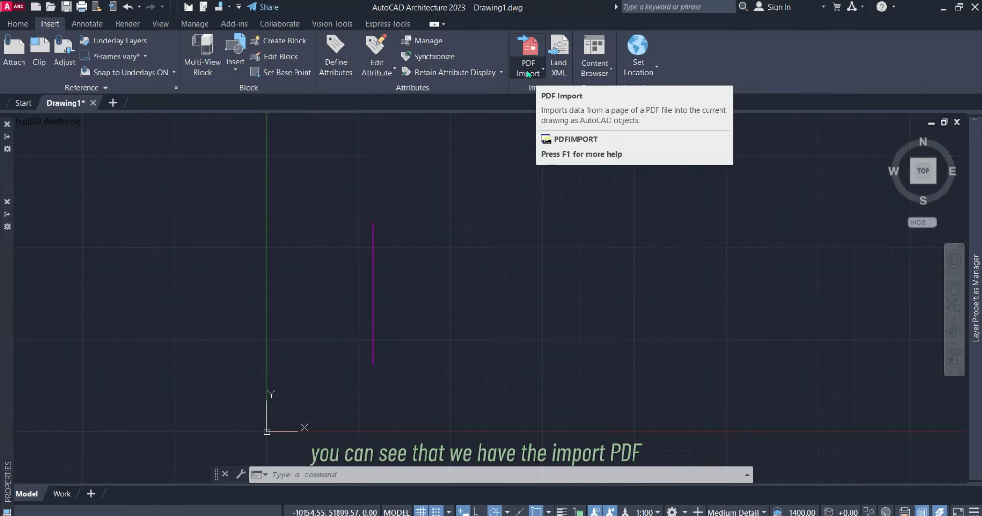
pyautogui.click(534, 76)
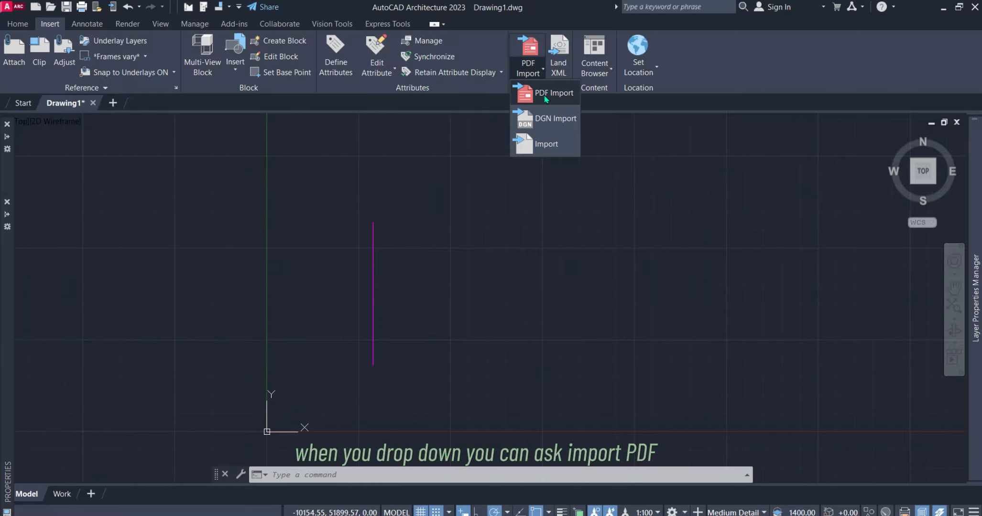
pyautogui.click(546, 96)
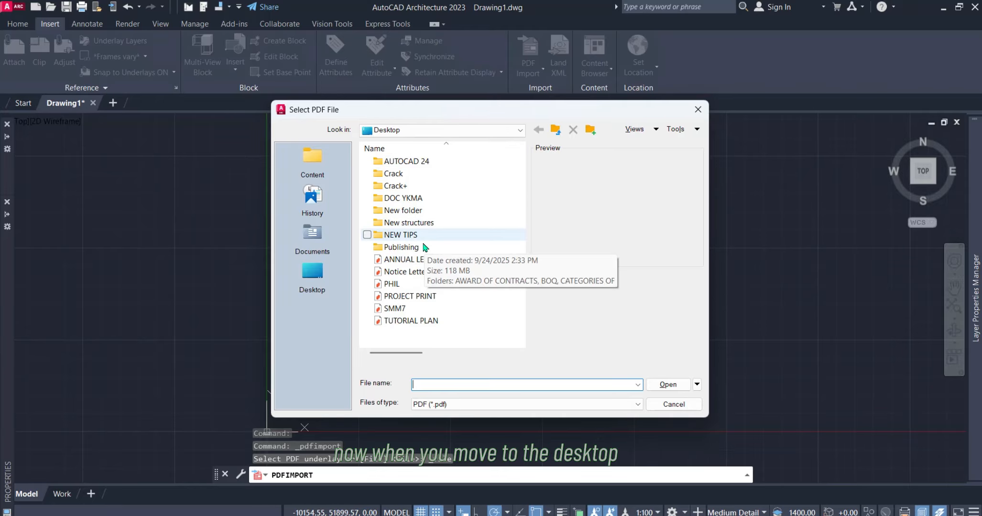
pyautogui.click(411, 321)
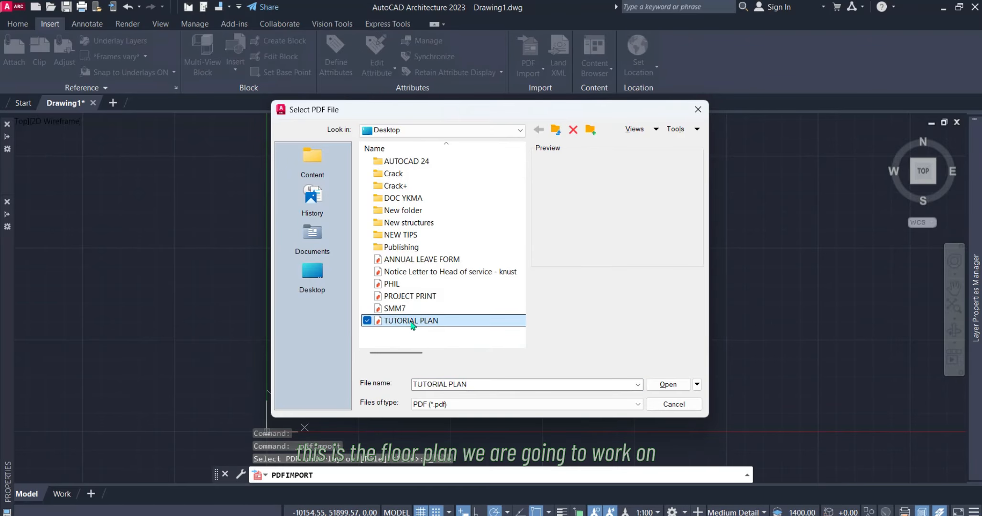
pyautogui.click(677, 385)
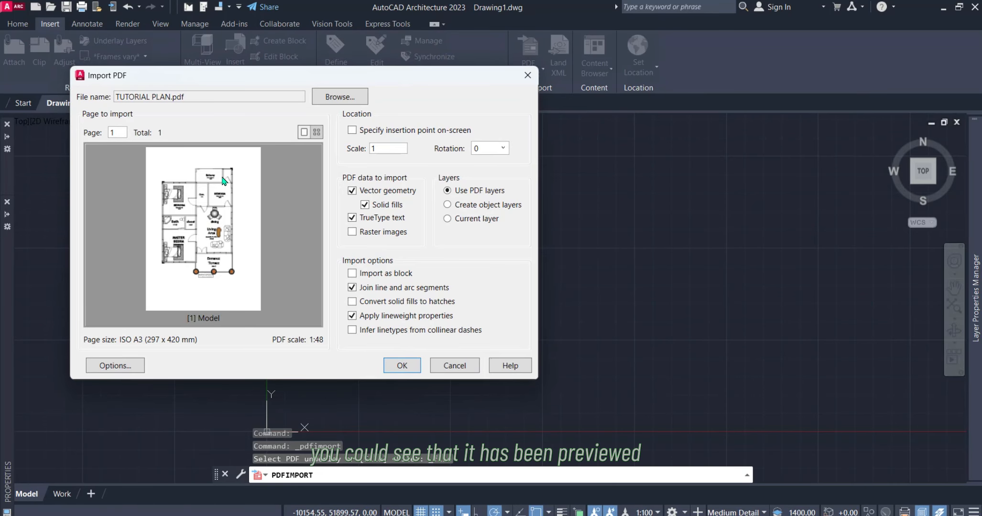
pyautogui.click(402, 365)
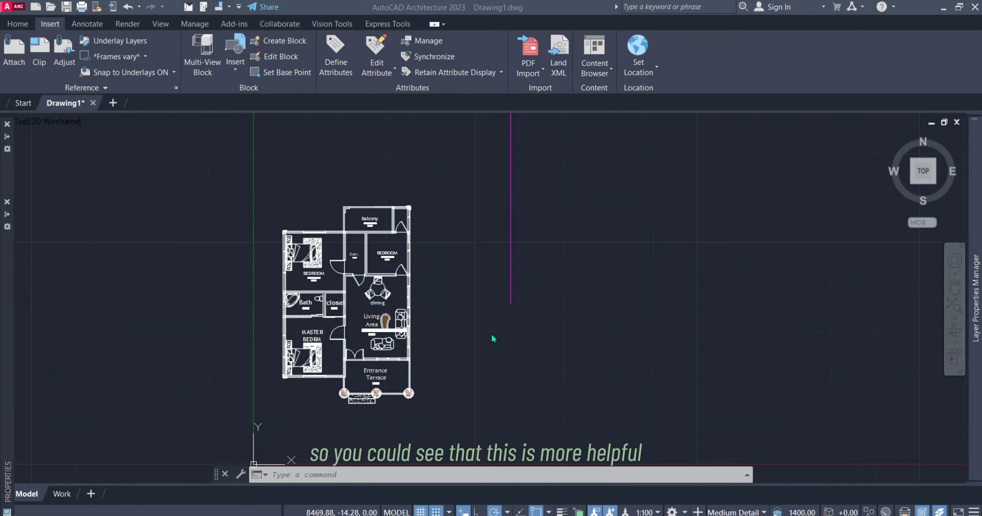
pyautogui.scroll(4, 400, 329)
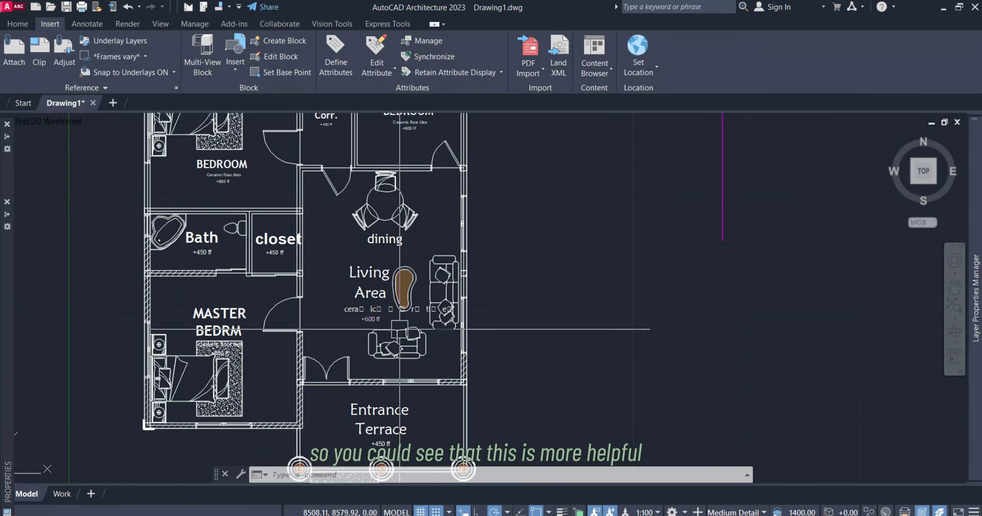
pyautogui.scroll(2, 399, 329)
pyautogui.scroll(-4, 405, 272)
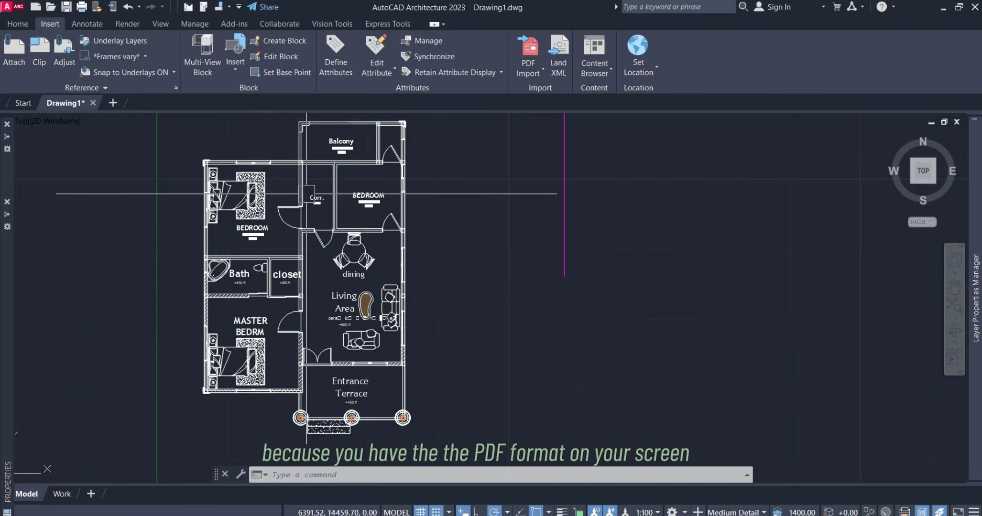
pyautogui.scroll(-2, 438, 260)
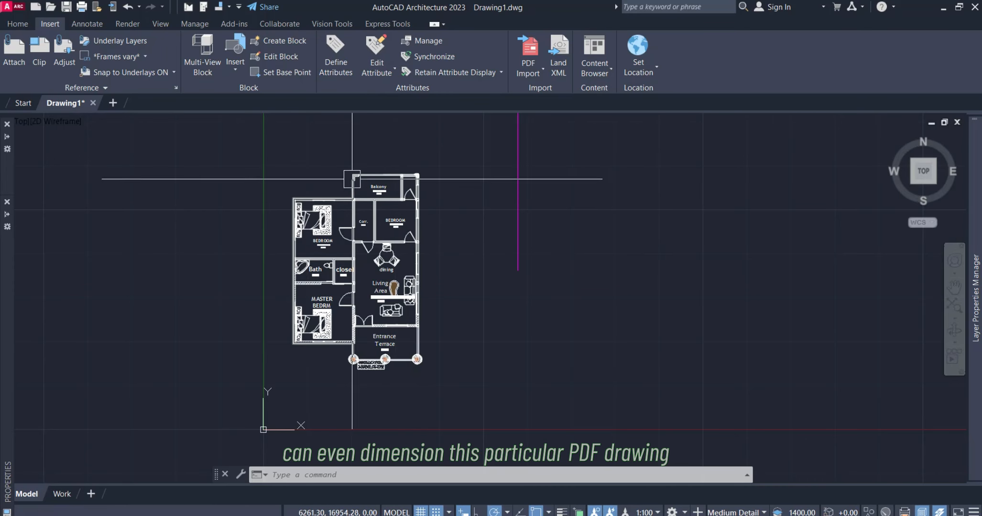
# - With Ortho mode on, draw a long horizontal centerline crossing the vertical centerline near its lower end
pyautogui.scroll(2, 349, 178)
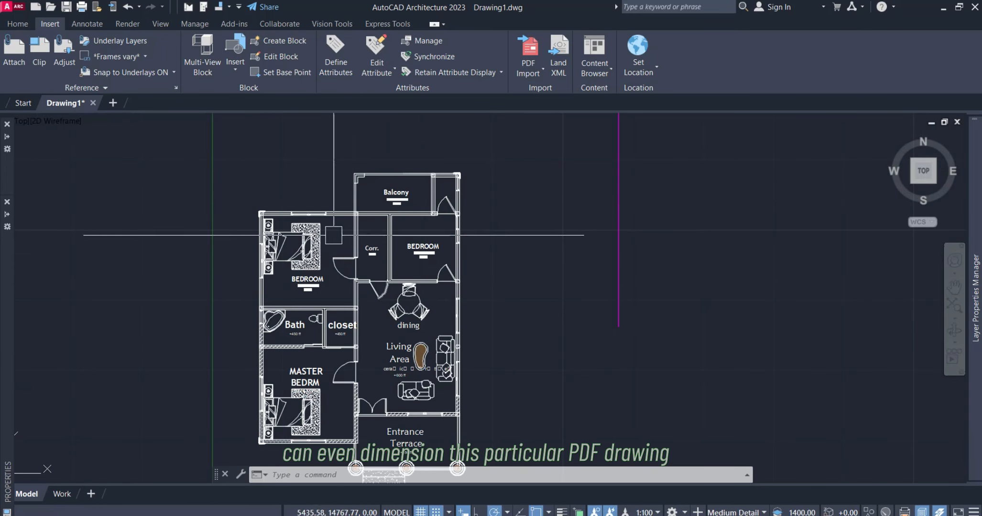
pyautogui.moveTo(333, 234); pyautogui.dragTo(285, 220, button='middle')
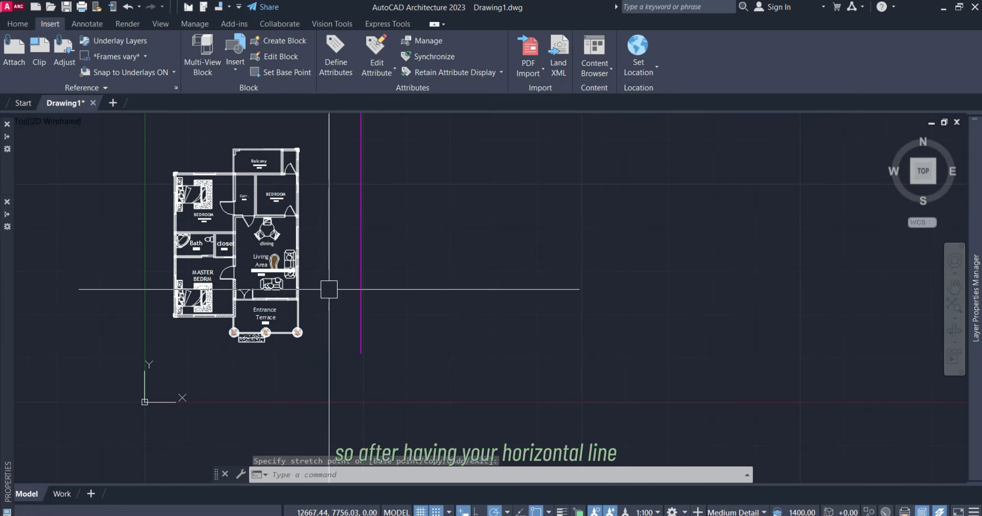
pyautogui.press('Escape')
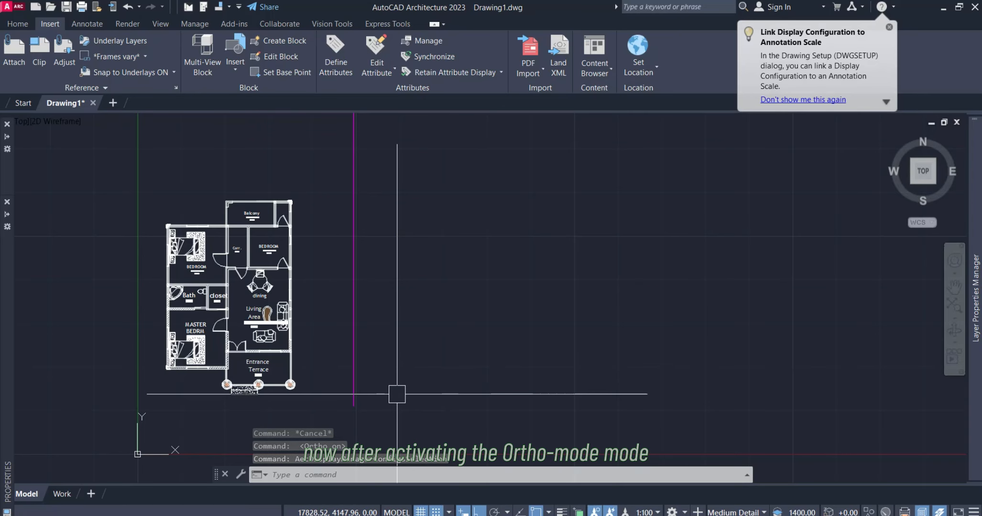
pyautogui.write('L')
pyautogui.press('Return')
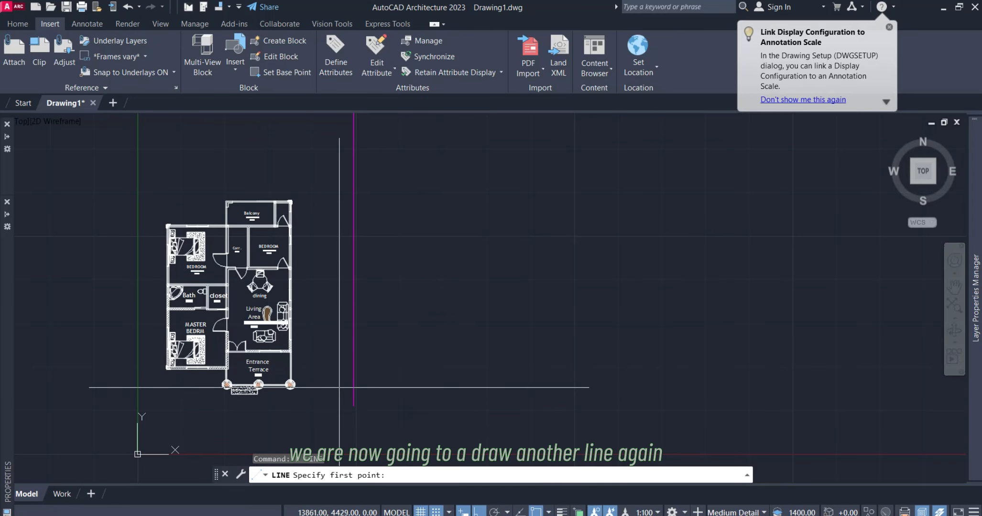
pyautogui.click(325, 385)
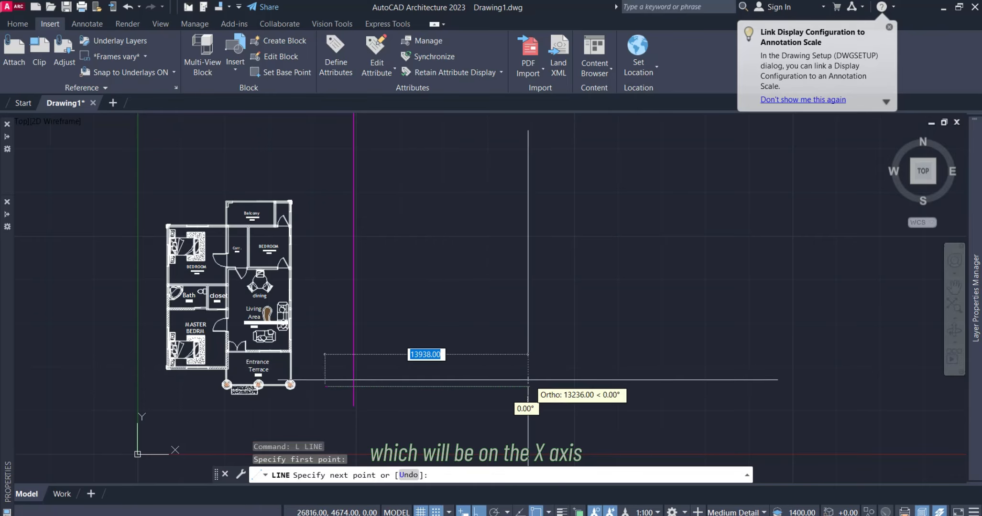
pyautogui.click(722, 377)
pyautogui.press('Return')
pyautogui.scroll(2, 308, 406)
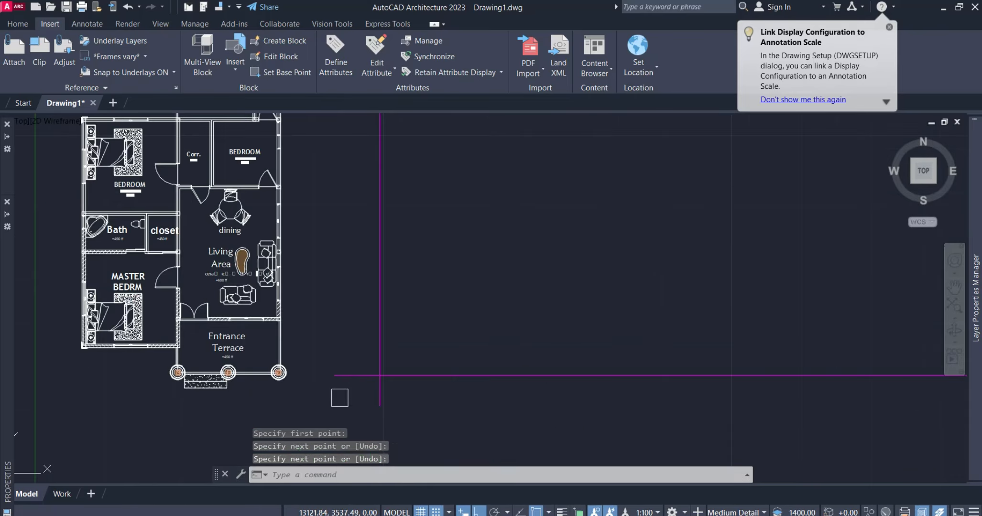
pyautogui.moveTo(343, 379); pyautogui.dragTo(395, 304, button='middle')
pyautogui.moveTo(462, 294); pyautogui.dragTo(447, 333, button='middle')
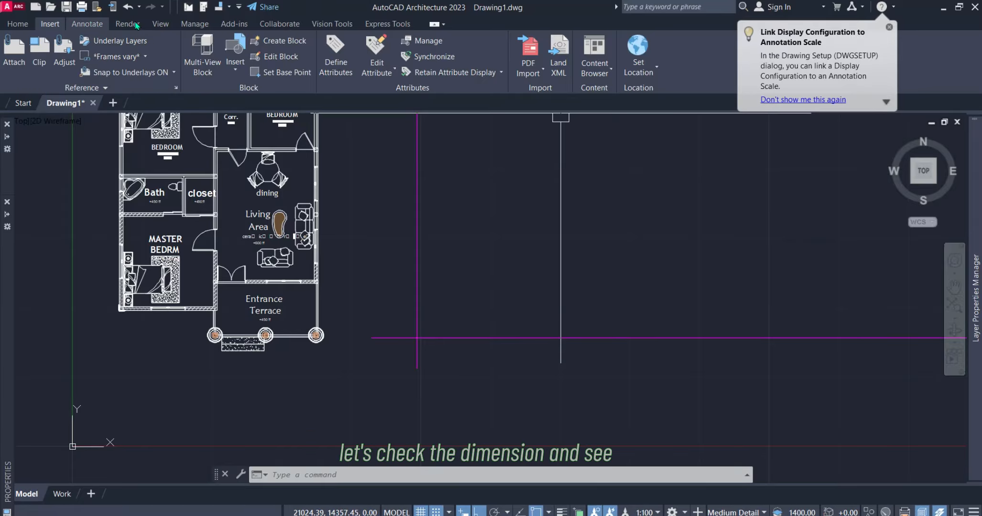
# - Add a linear dimension across the master bedroom's inner width below its upper wall, keeping object snap on
pyautogui.click(89, 24)
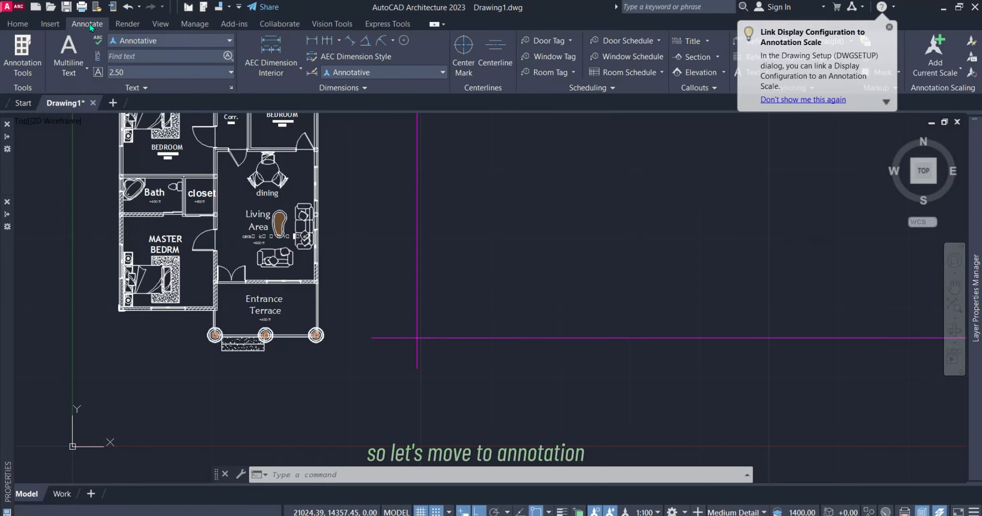
pyautogui.click(311, 42)
pyautogui.scroll(4, 107, 308)
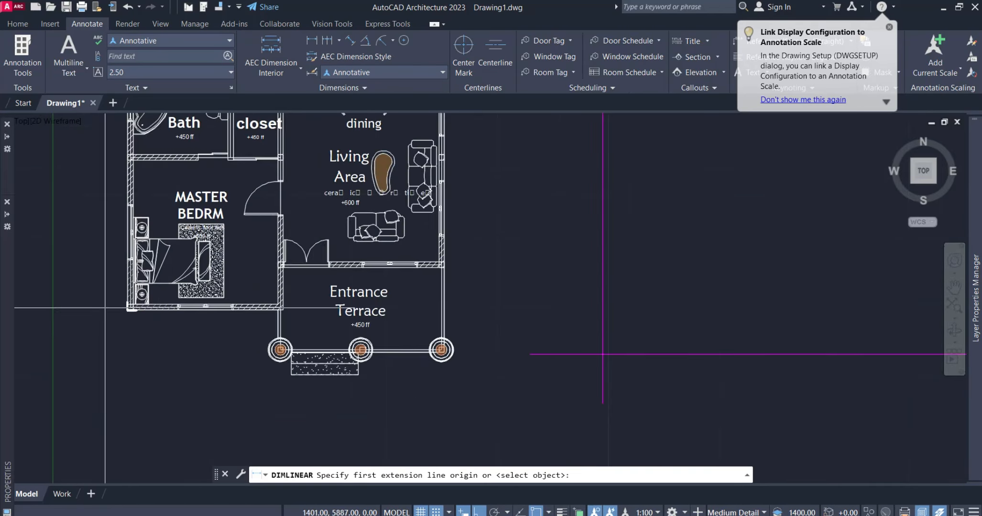
pyautogui.moveTo(159, 139); pyautogui.dragTo(157, 201, button='middle')
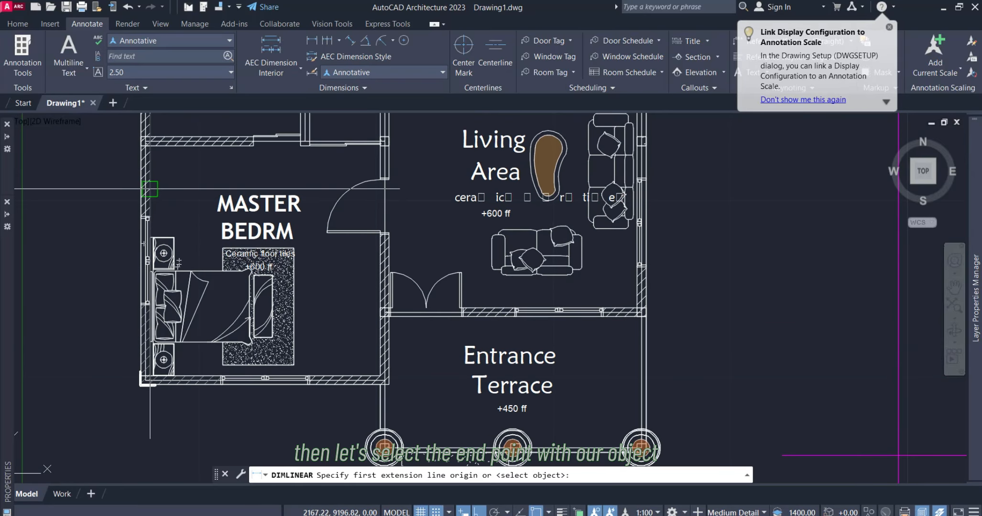
pyautogui.scroll(4, 151, 142)
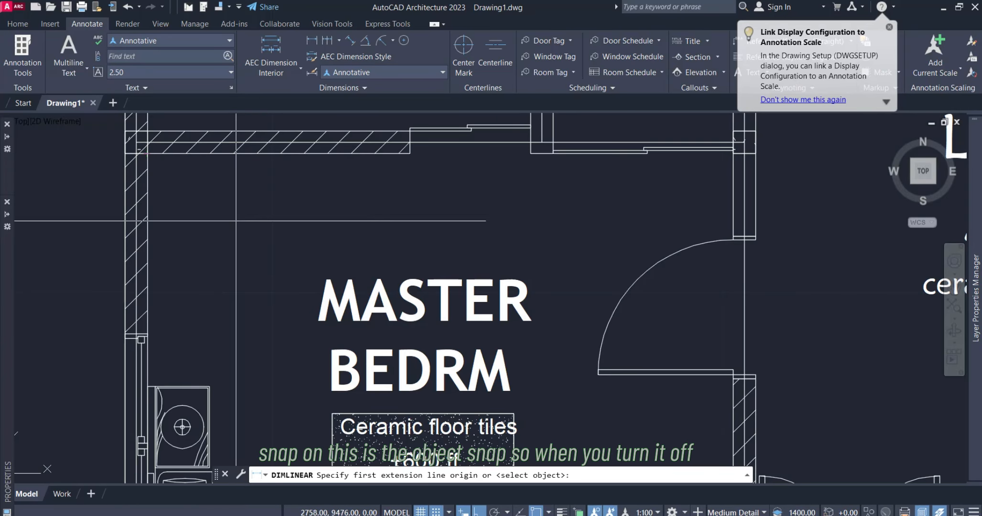
pyautogui.click(537, 511)
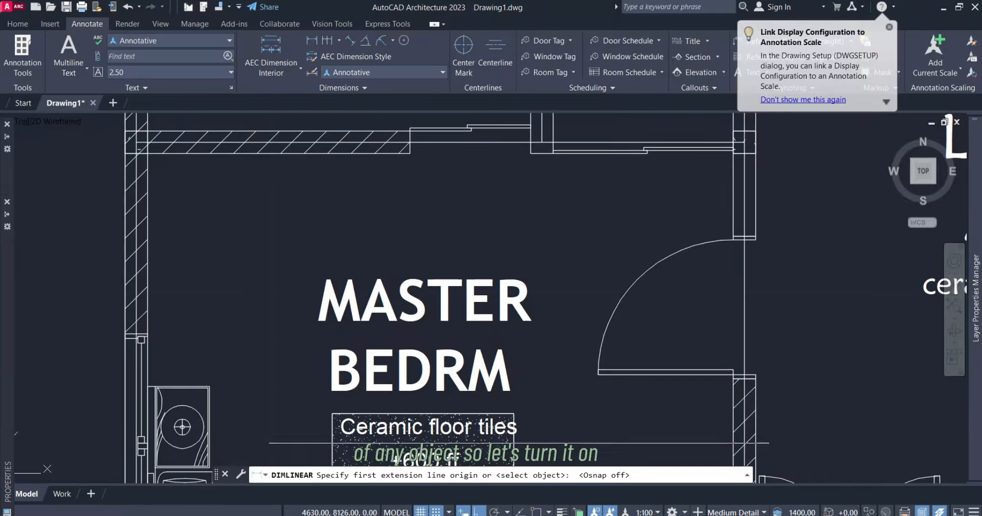
pyautogui.click(537, 510)
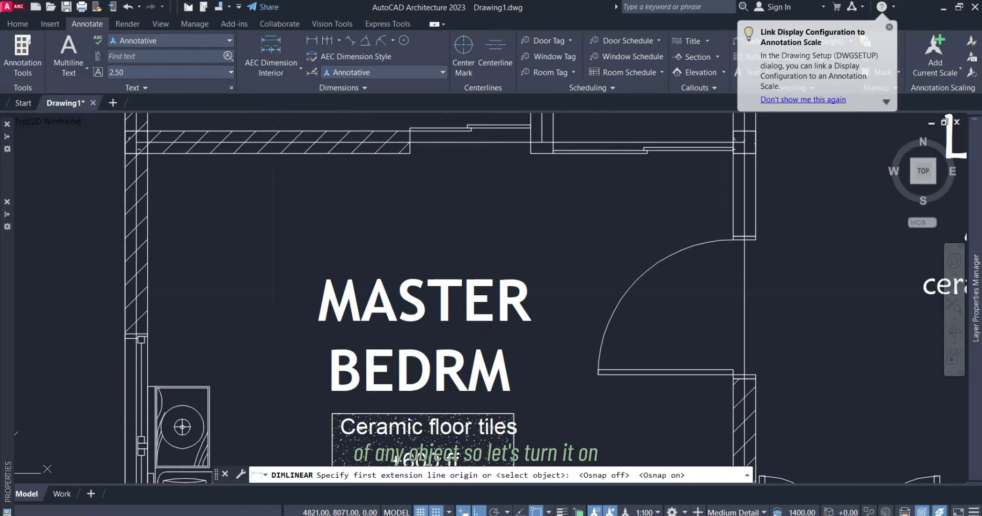
pyautogui.click(147, 153)
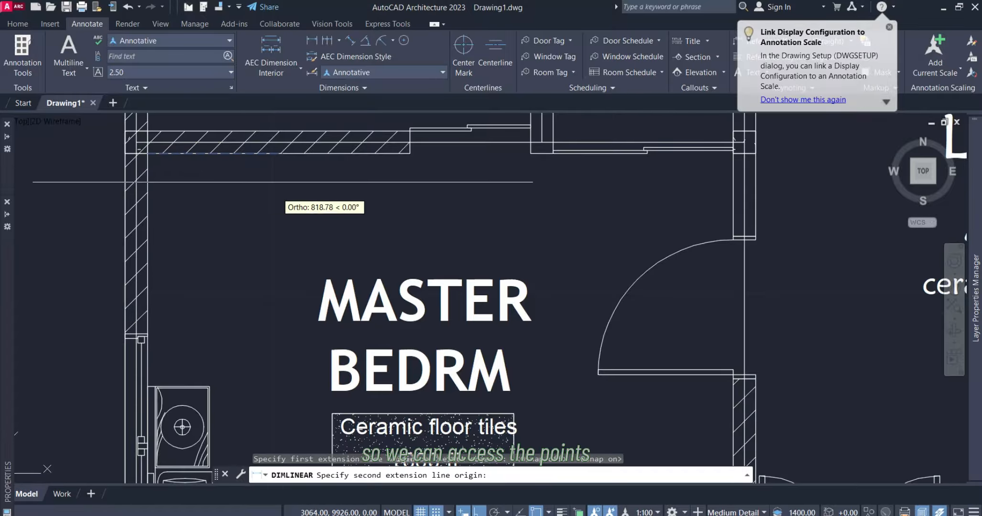
pyautogui.scroll(2, 731, 152)
pyautogui.click(731, 151)
pyautogui.scroll(-2, 726, 151)
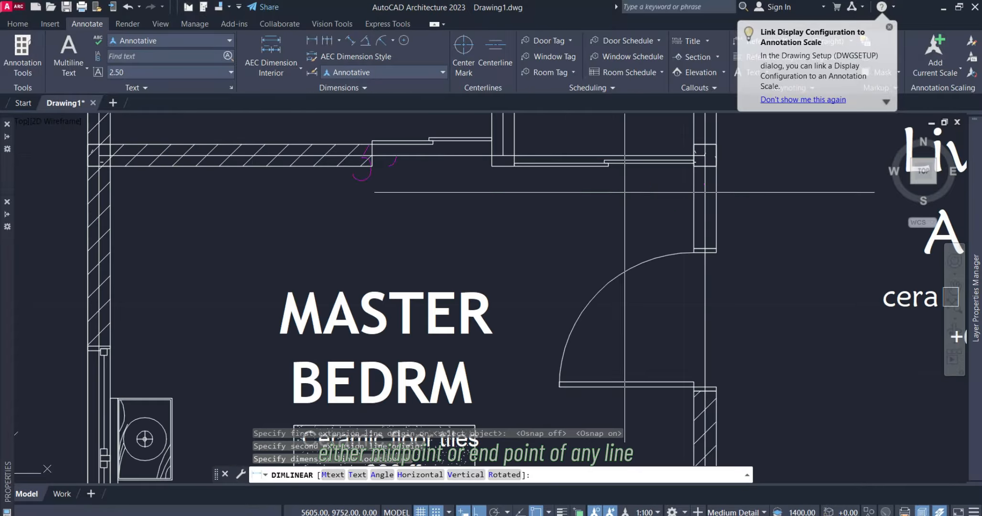
pyautogui.scroll(-4, 382, 244)
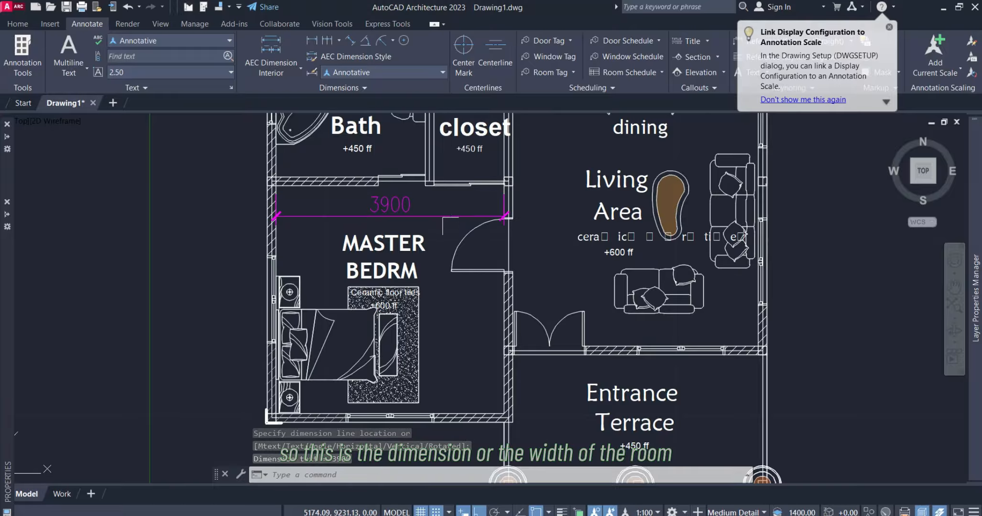
pyautogui.click(439, 217)
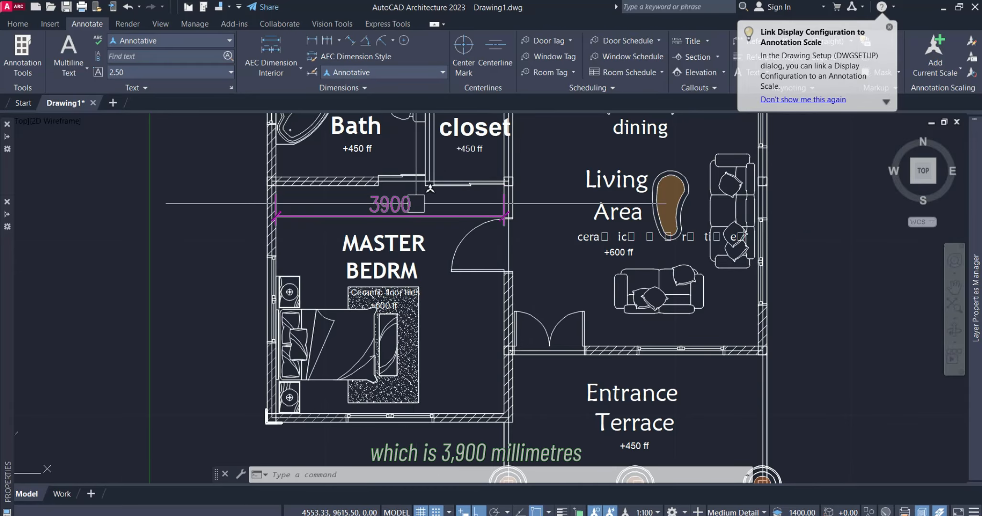
# - Measure the master bedroom's vertical inner length between its upper and lower walls with a linear dimension
pyautogui.scroll(2, 414, 207)
pyautogui.scroll(-2, 257, 231)
pyautogui.scroll(-2, 257, 231)
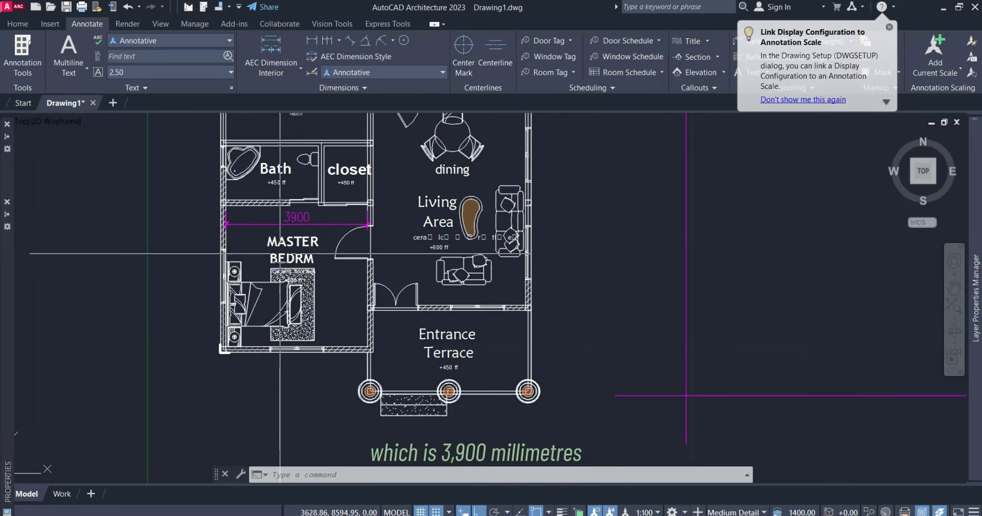
pyautogui.scroll(4, 227, 221)
pyautogui.press('space')
pyautogui.click(211, 195)
pyautogui.scroll(-3, 212, 195)
pyautogui.scroll(7, 206, 410)
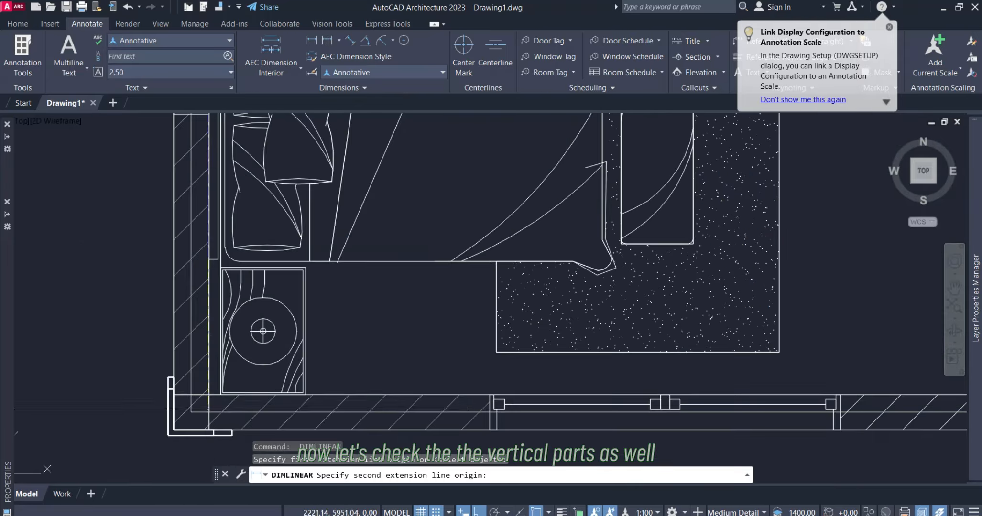
pyautogui.scroll(-1, 208, 395)
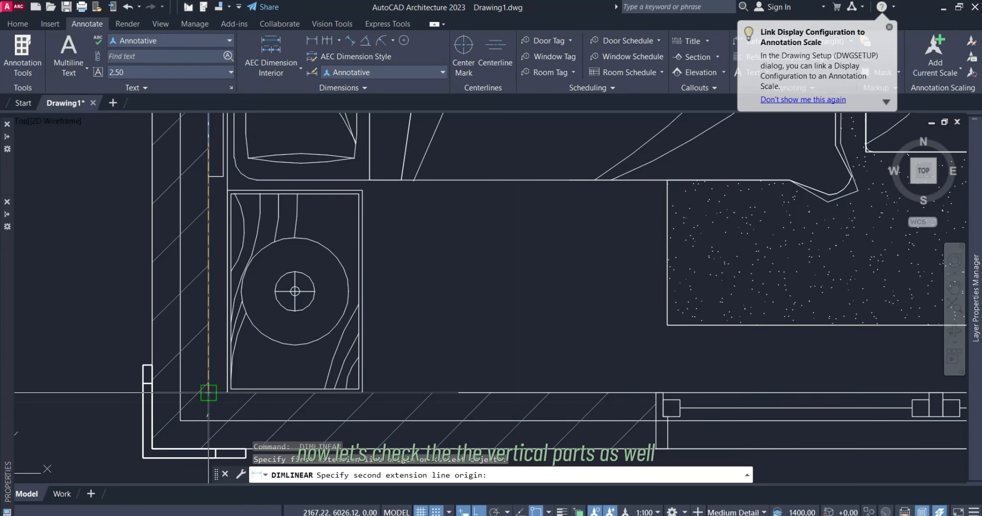
pyautogui.click(208, 395)
pyautogui.scroll(-1, 208, 394)
pyautogui.scroll(-2, 323, 340)
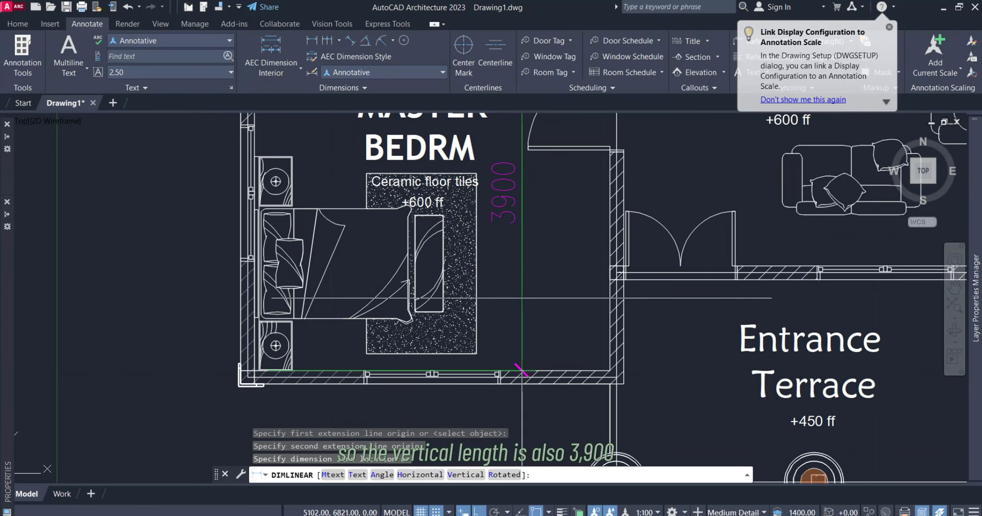
# - Save the drawing
pyautogui.hotkey('ctrl', 's')
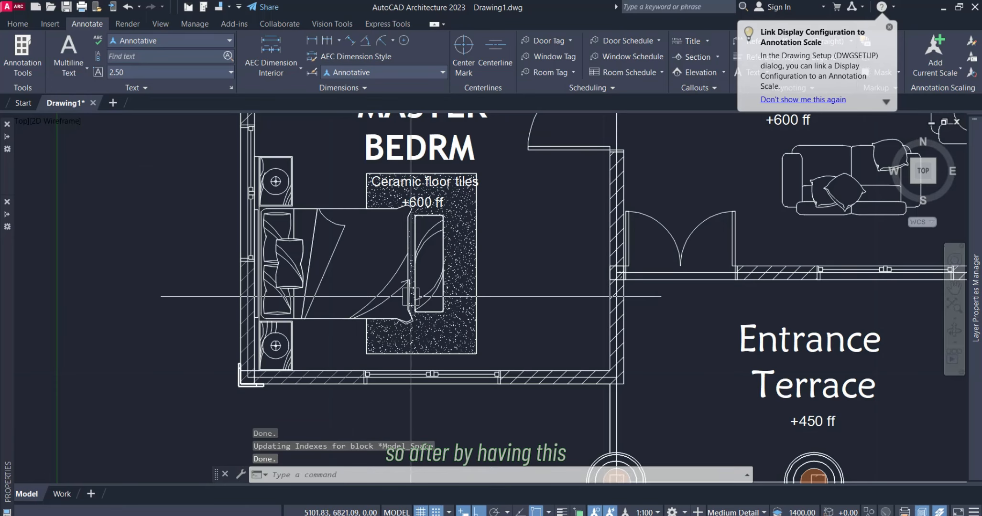
pyautogui.scroll(-1, 414, 285)
pyautogui.scroll(-1, 352, 329)
pyautogui.moveTo(408, 266); pyautogui.dragTo(407, 320, button='middle')
pyautogui.scroll(-1, 401, 283)
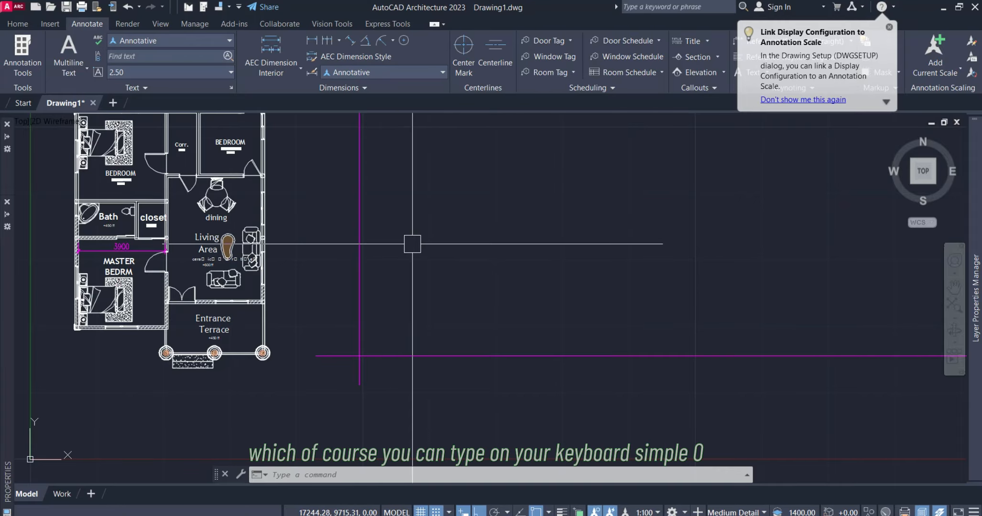
# - Offset the vertical centerline 3900 mm to the right
pyautogui.write('o')
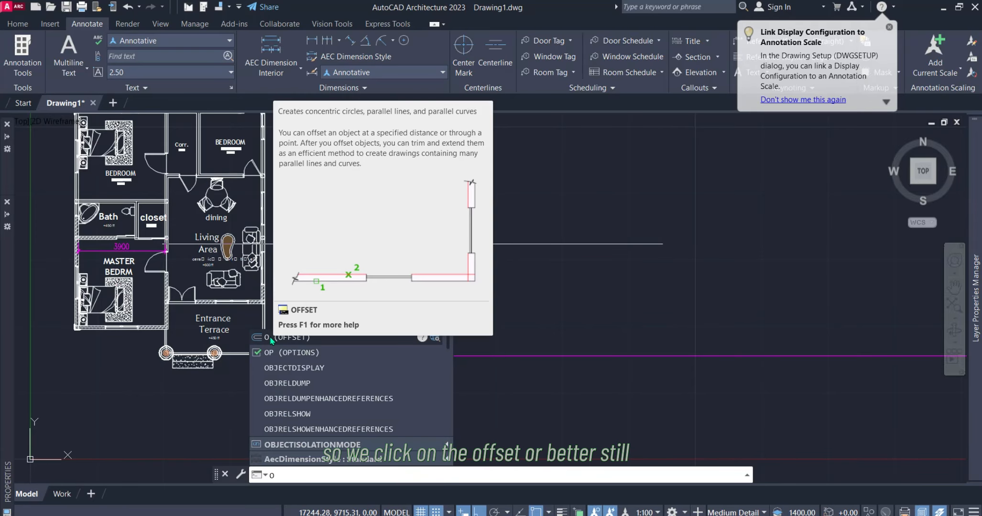
pyautogui.click(271, 338)
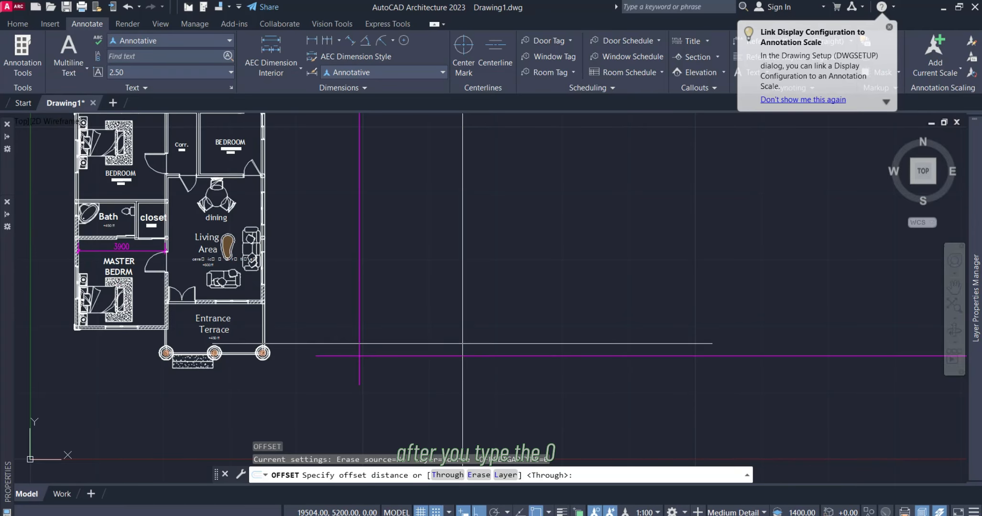
pyautogui.moveTo(385, 330)
pyautogui.mouseDown(button='middle')
pyautogui.moveTo(364, 385)
pyautogui.moveTo(359, 313)
pyautogui.mouseUp(button='middle')
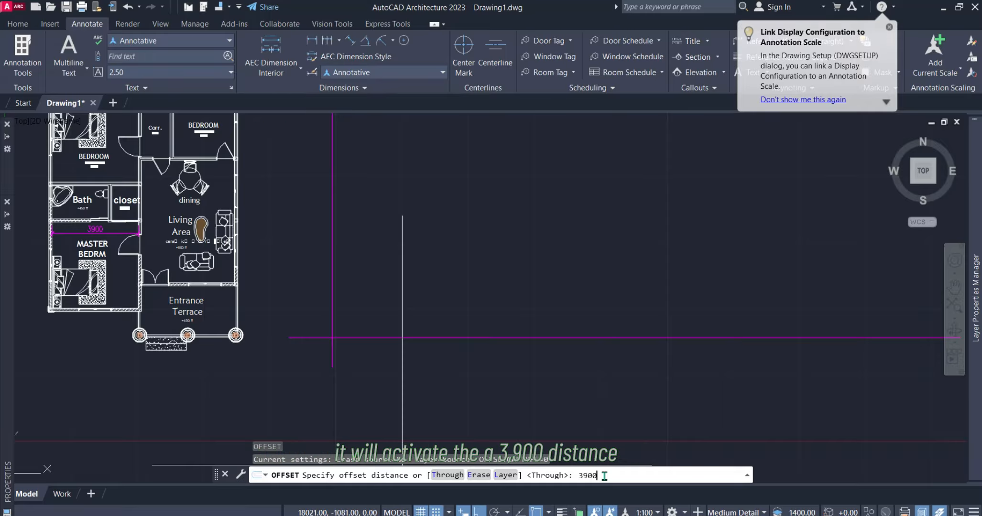
pyautogui.press('Return')
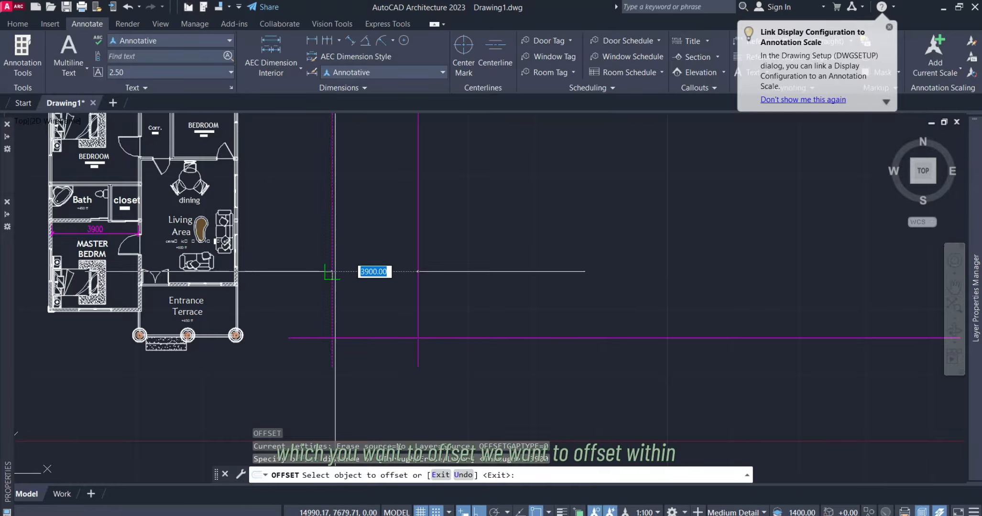
pyautogui.click(333, 273)
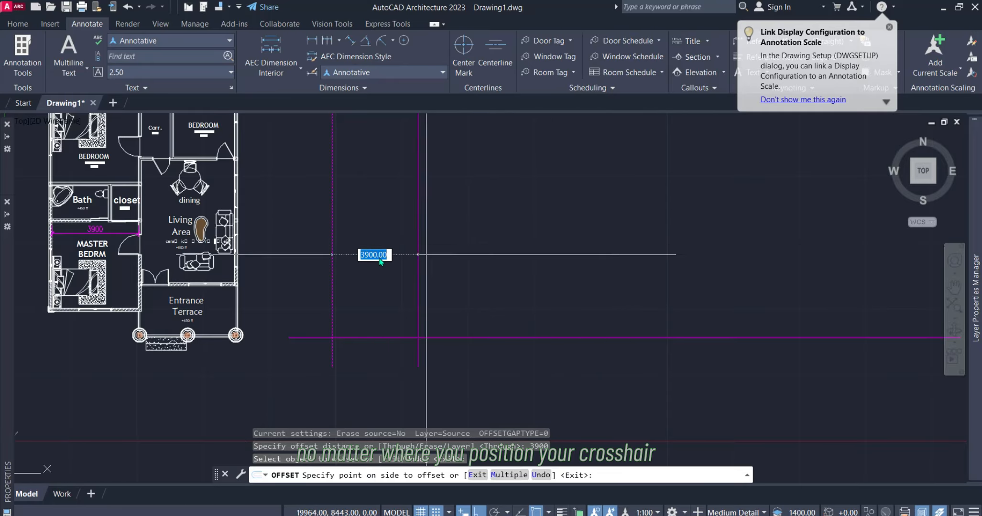
pyautogui.scroll(-2, 663, 226)
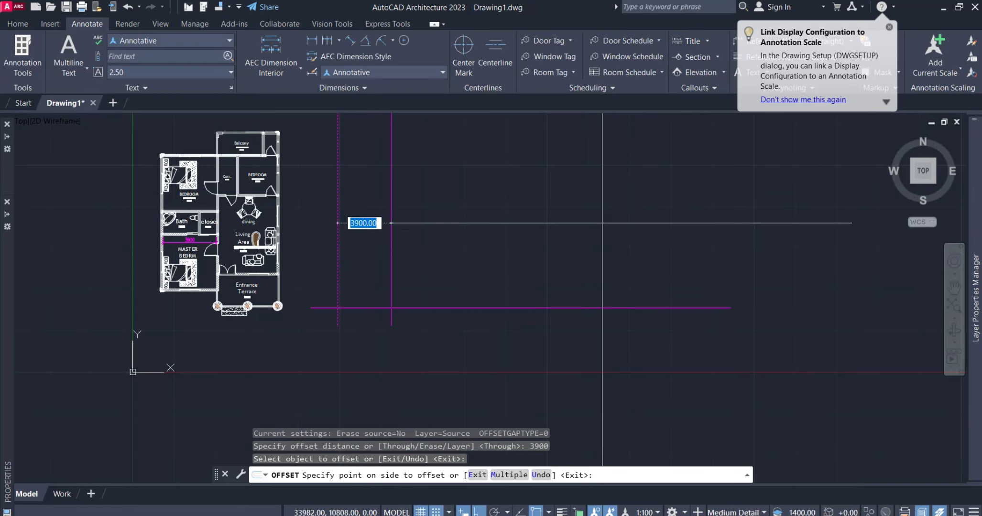
pyautogui.scroll(3, 403, 233)
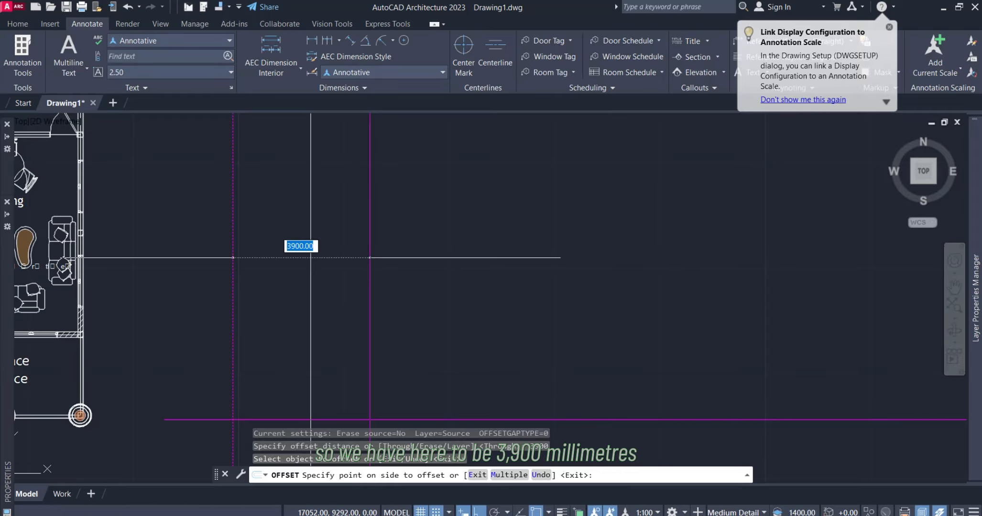
pyautogui.scroll(-3, 474, 261)
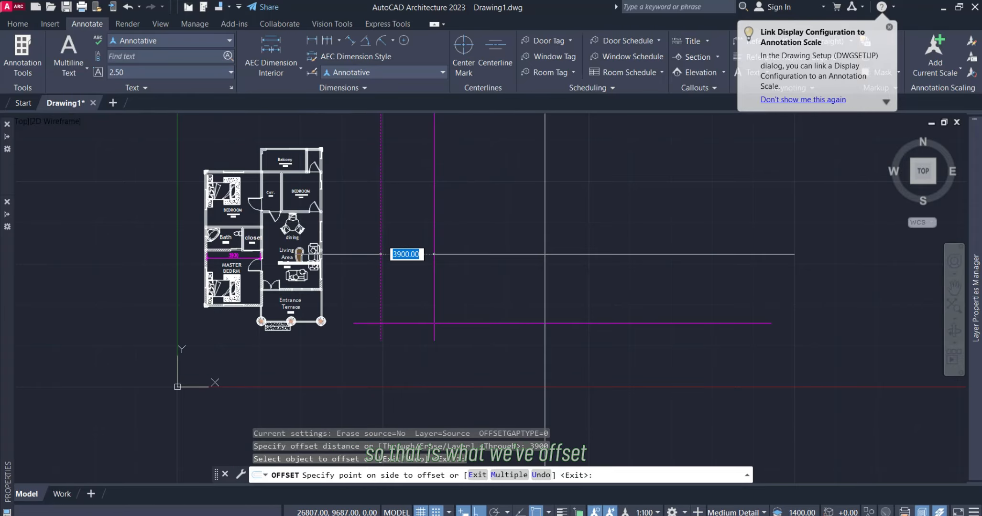
pyautogui.click(512, 262)
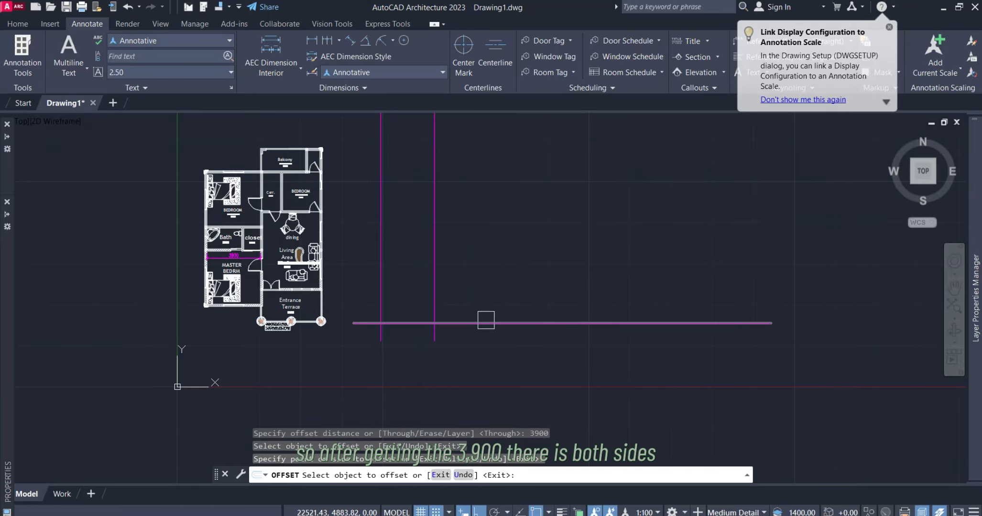
# - Offset the horizontal centerline upward by the same 3900 mm distance
pyautogui.click(462, 321)
pyautogui.click(468, 222)
pyautogui.scroll(2, 406, 301)
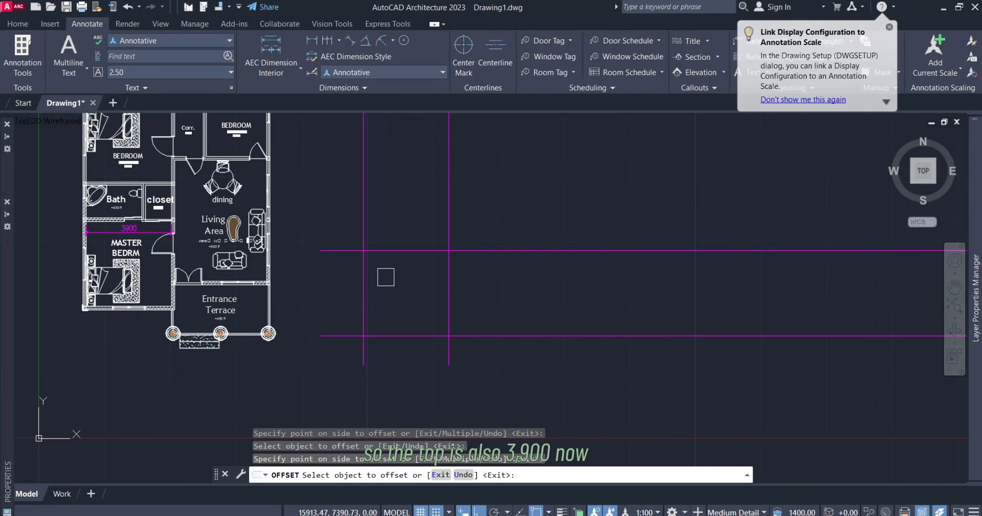
pyautogui.click(156, 221)
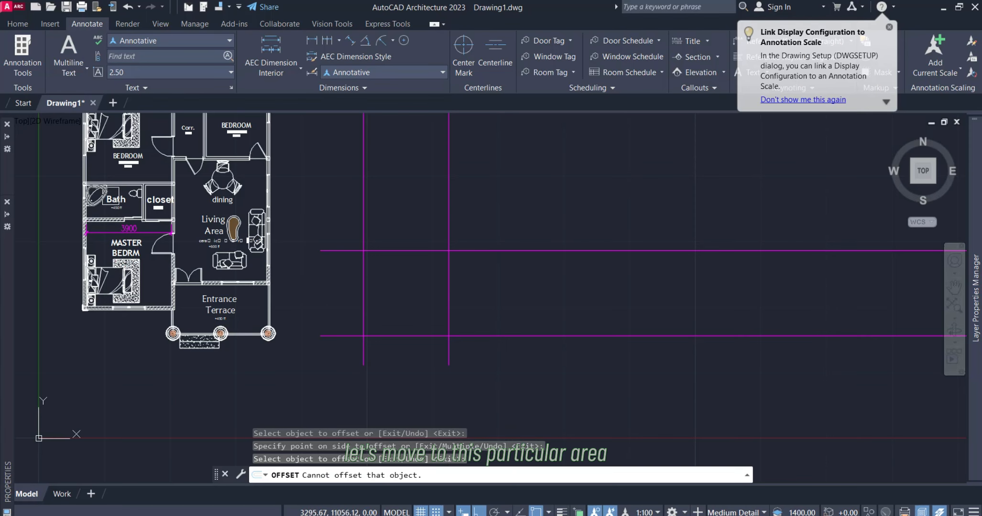
pyautogui.scroll(2, 100, 190)
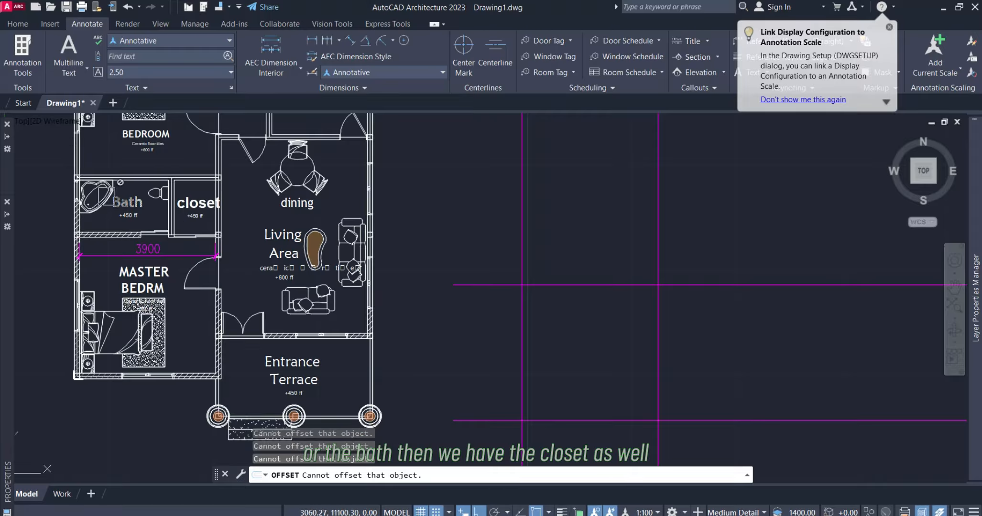
# - Offset the upper horizontal centerline 1500 mm upward for the bath and closet compartment
pyautogui.scroll(2, 71, 209)
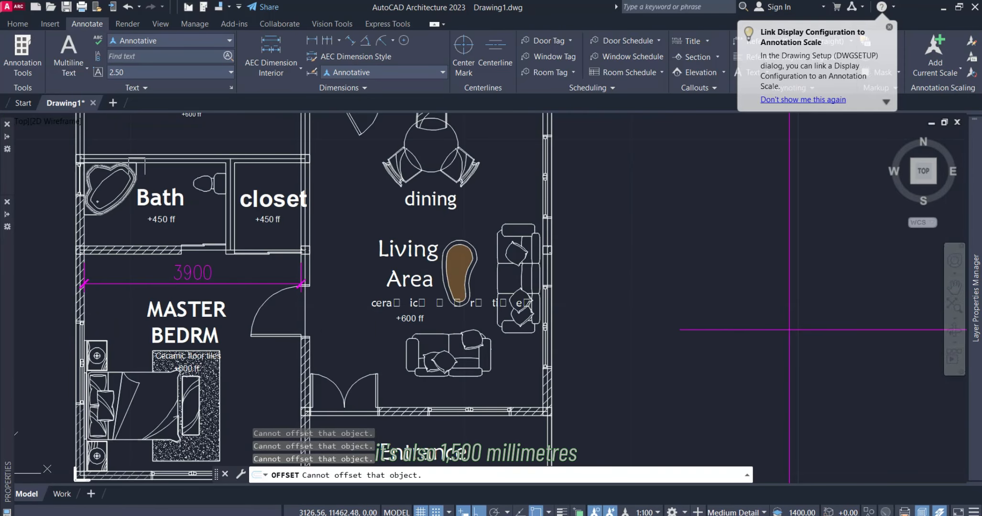
pyautogui.scroll(-2, 125, 193)
pyautogui.scroll(1, 395, 216)
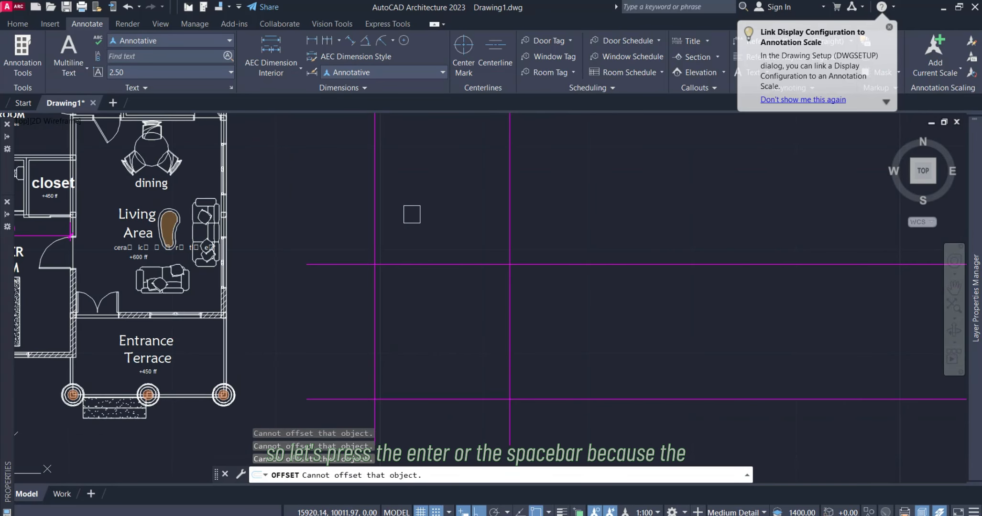
pyautogui.press('Escape')
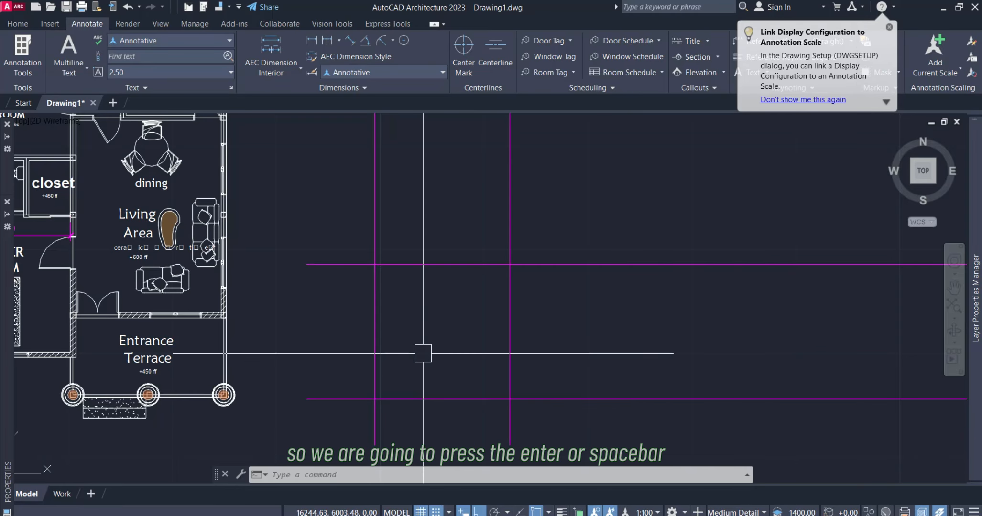
pyautogui.press('Return')
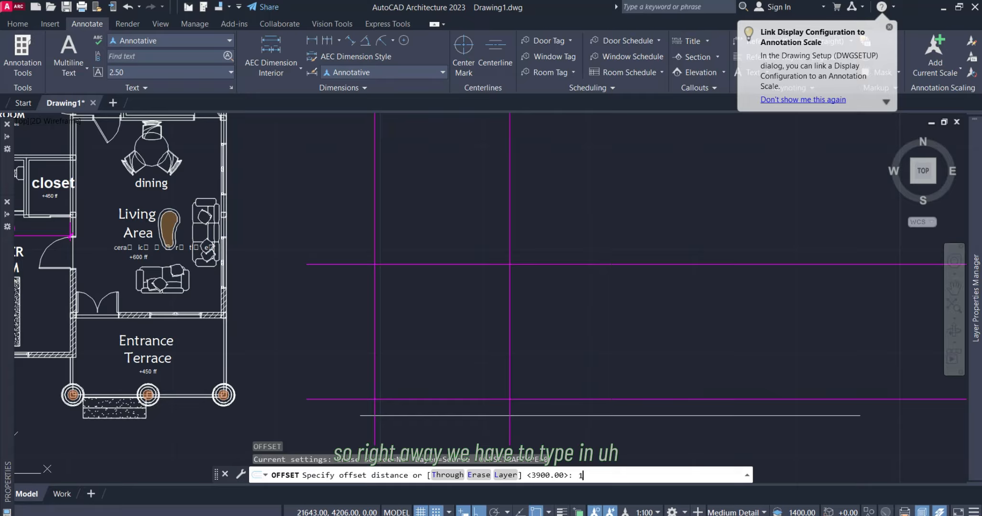
pyautogui.write('00')
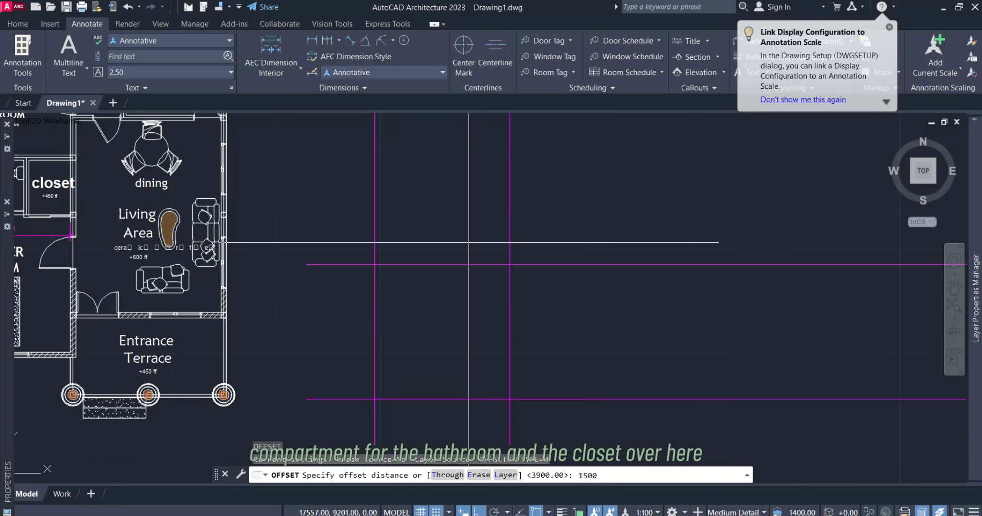
pyautogui.moveTo(469, 242); pyautogui.dragTo(605, 236, button='middle')
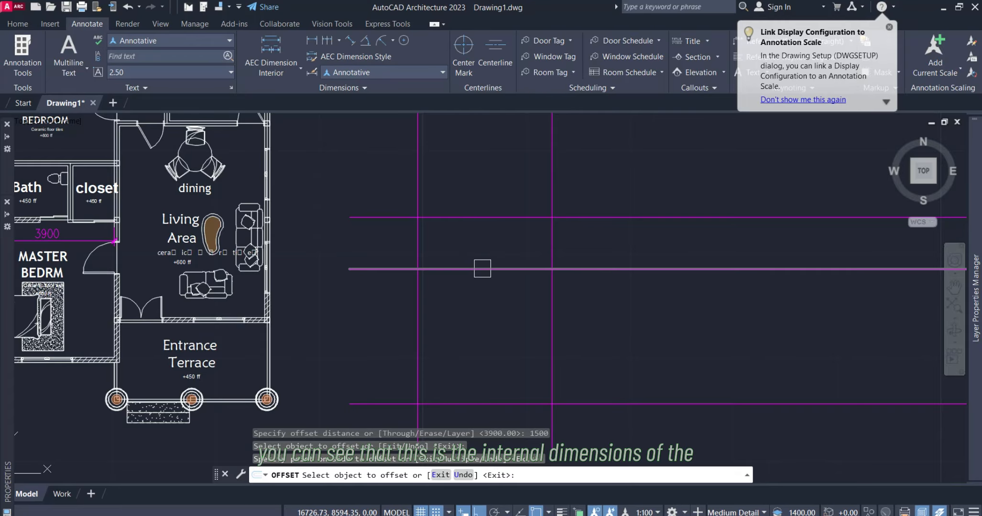
pyautogui.press('Escape')
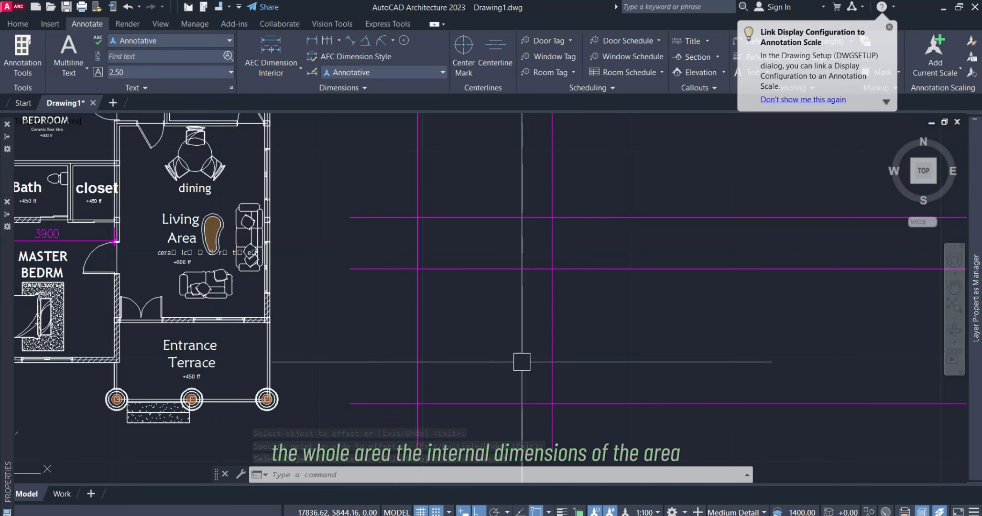
# - Examine the master bedroom's internal dimension and the centerline running inside the floor plan's walls
pyautogui.moveTo(277, 144); pyautogui.dragTo(490, 138, button='middle')
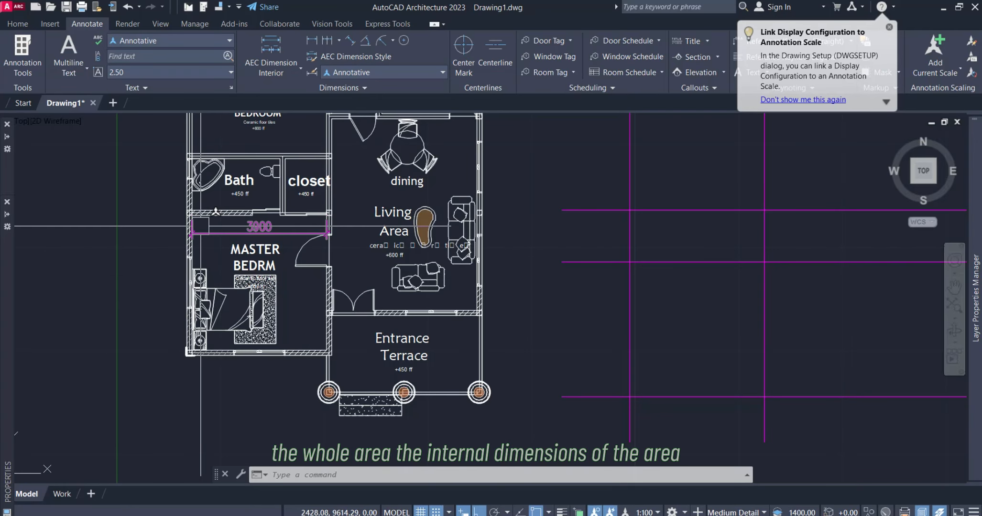
pyautogui.scroll(1, 191, 226)
pyautogui.scroll(4, 192, 226)
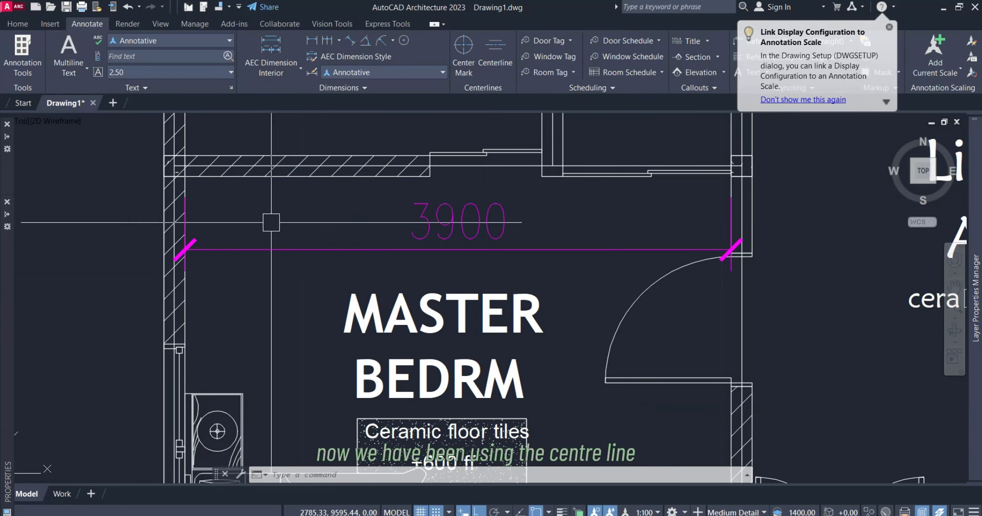
pyautogui.scroll(-4, 197, 221)
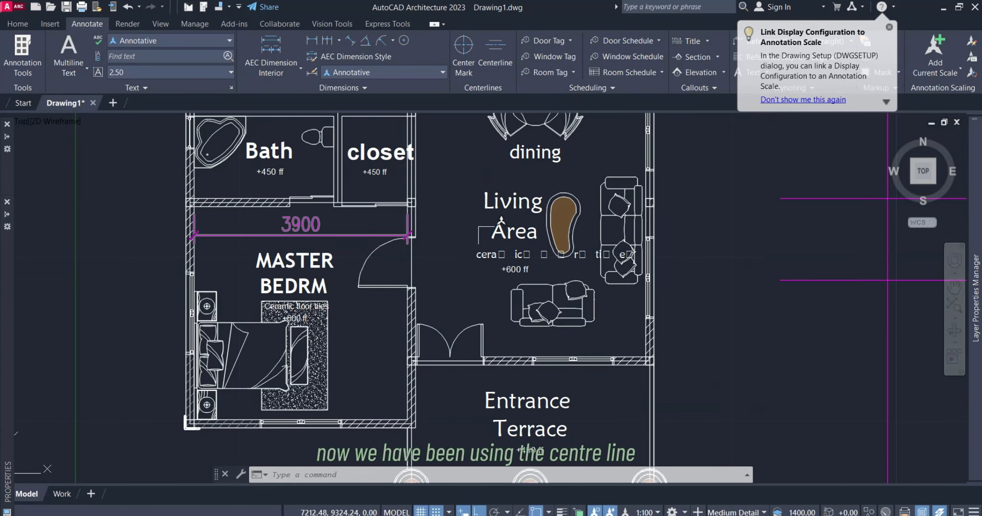
pyautogui.moveTo(888, 244); pyautogui.dragTo(635, 238, button='middle')
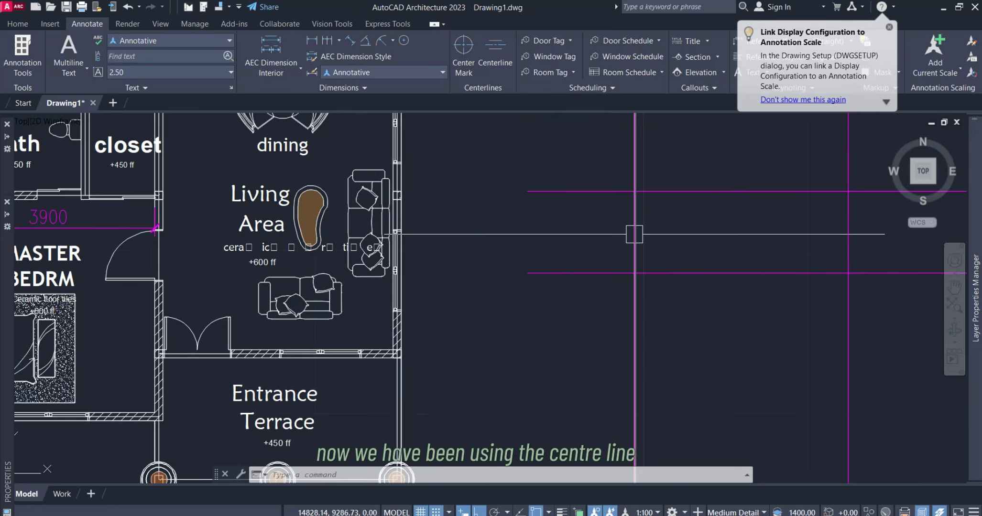
pyautogui.scroll(3, 414, 281)
pyautogui.scroll(3, 412, 279)
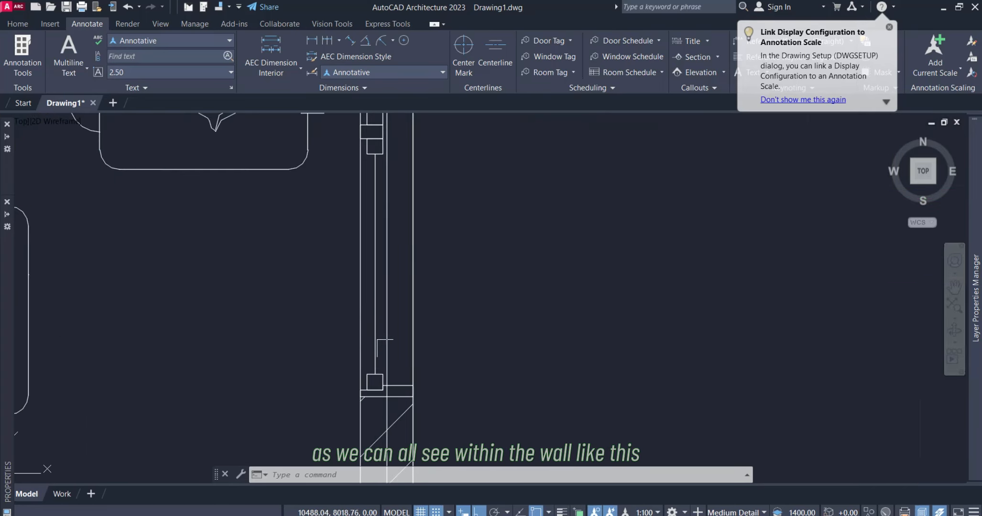
pyautogui.moveTo(411, 276); pyautogui.dragTo(422, 94, button='middle')
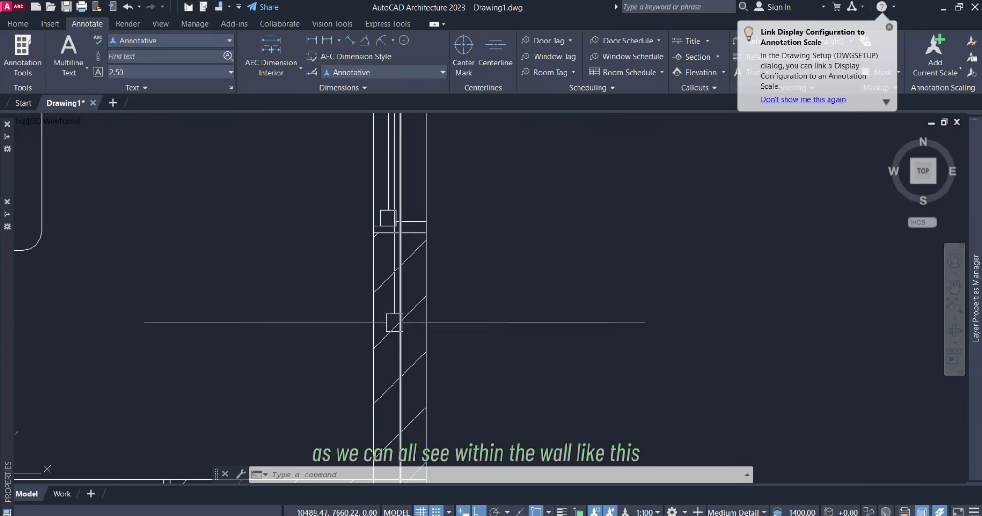
pyautogui.click(403, 292)
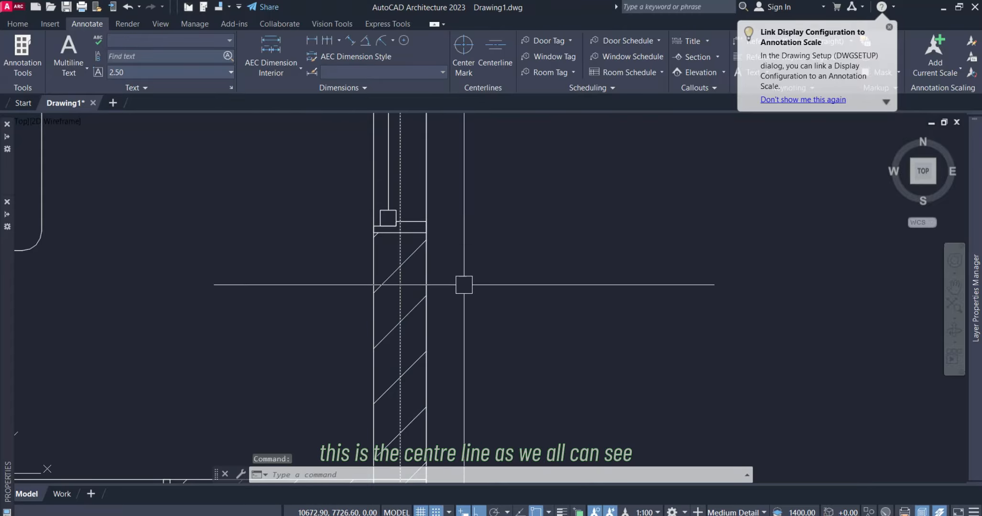
pyautogui.press('Escape')
pyautogui.scroll(-8, 438, 296)
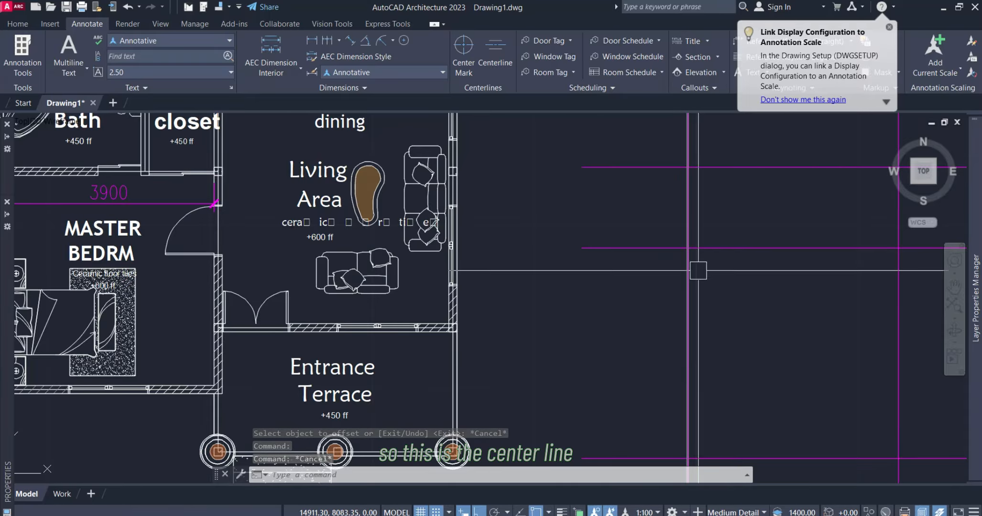
# - Stretch the left end of the master bedroom's horizontal dimension from the inner wall face to the left wall's centerline
pyautogui.scroll(-5, 383, 269)
pyautogui.scroll(4, 550, 220)
pyautogui.scroll(5, 550, 220)
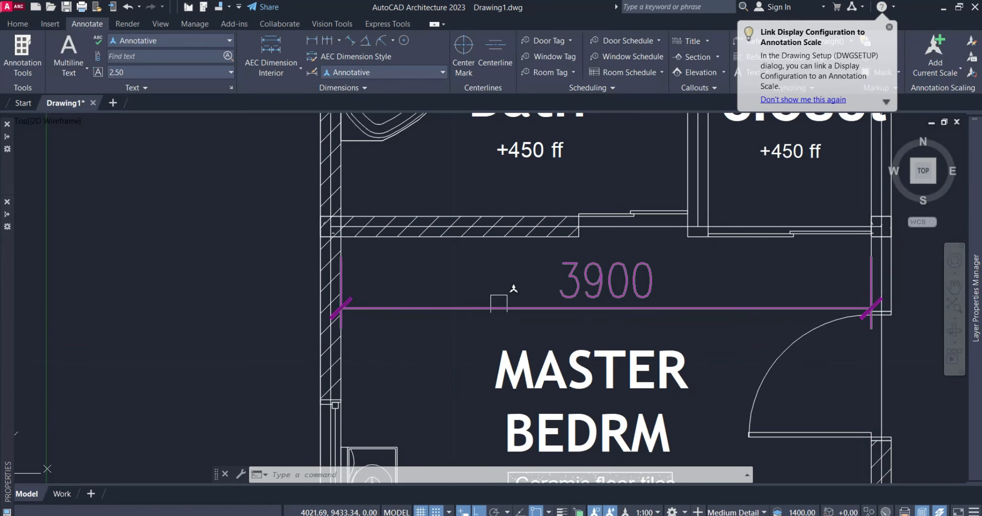
pyautogui.click(366, 313)
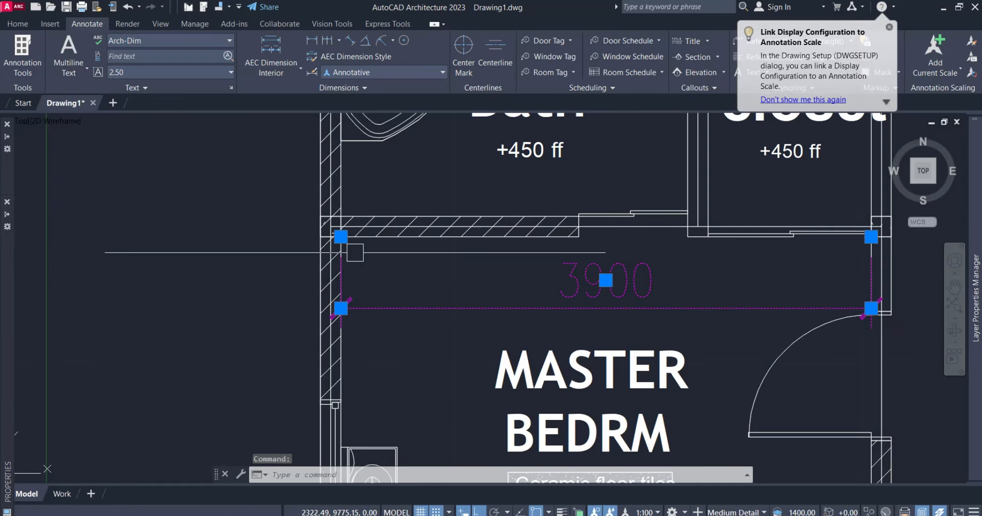
pyautogui.scroll(4, 341, 239)
pyautogui.click(337, 232)
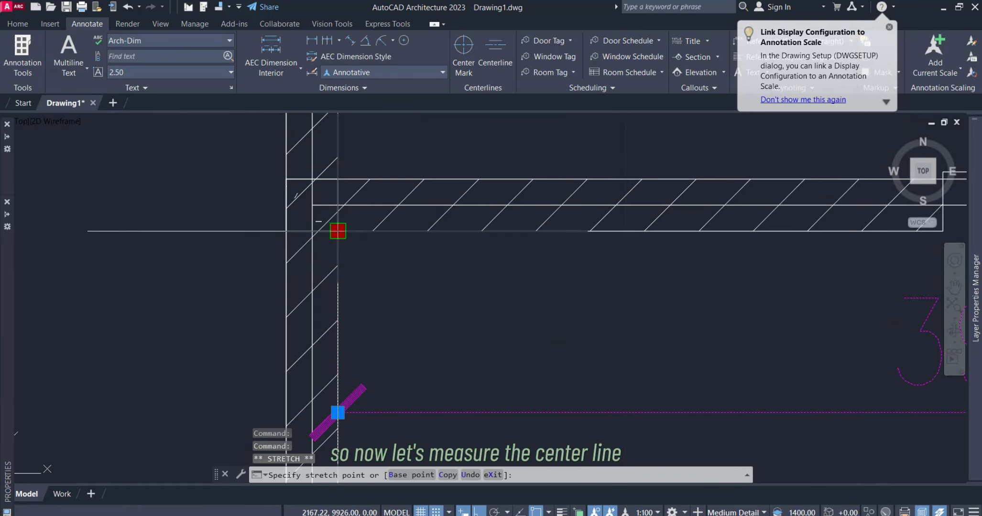
pyautogui.click(312, 232)
pyautogui.scroll(-4, 302, 235)
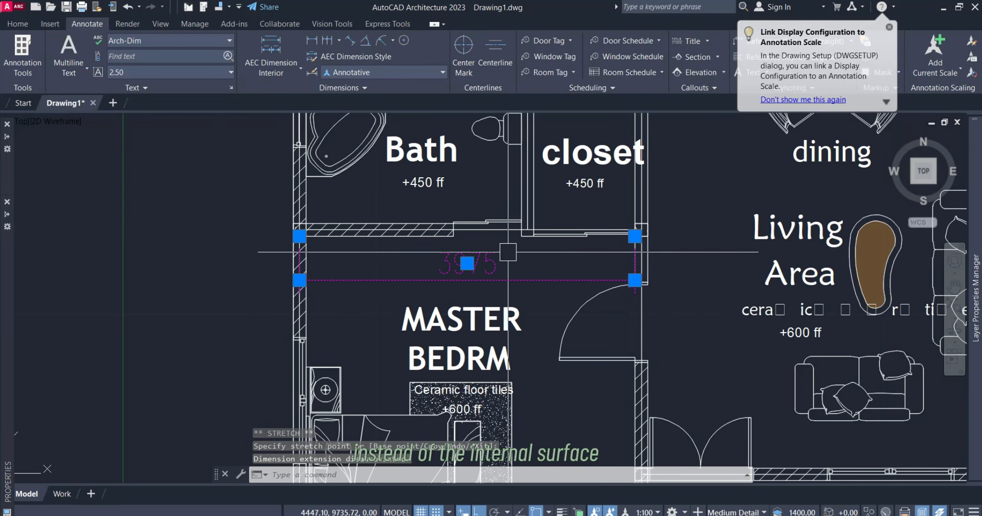
# - Stretch the right end of the master bedroom's horizontal dimension to the right wall's centerline
pyautogui.scroll(3, 465, 258)
pyautogui.scroll(4, 655, 228)
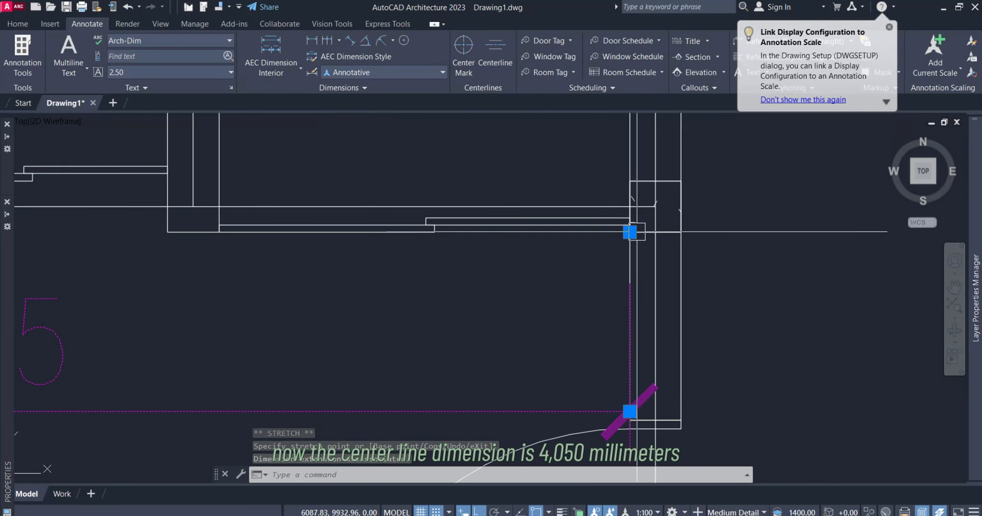
pyautogui.click(629, 232)
pyautogui.click(655, 232)
pyautogui.scroll(-4, 621, 232)
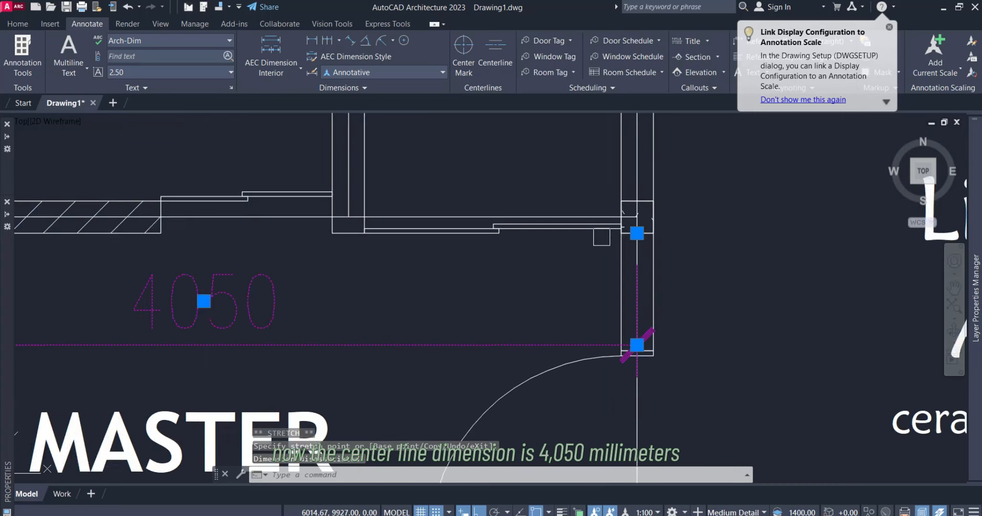
pyautogui.scroll(3, 324, 262)
pyautogui.press('Escape')
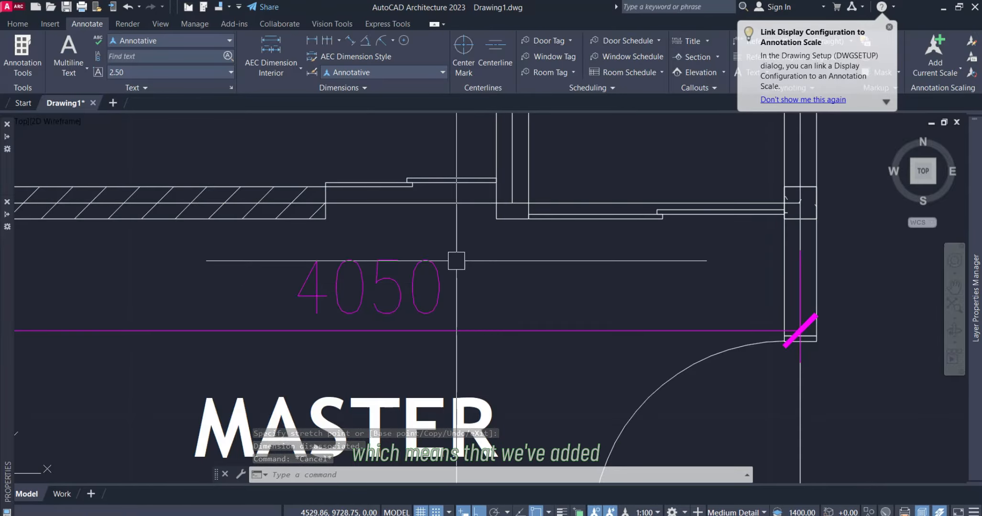
# - Offset the left vertical centerline 4050 mm to the right and the lowest horizontal centerline 4050 mm upward
pyautogui.scroll(-10, 456, 261)
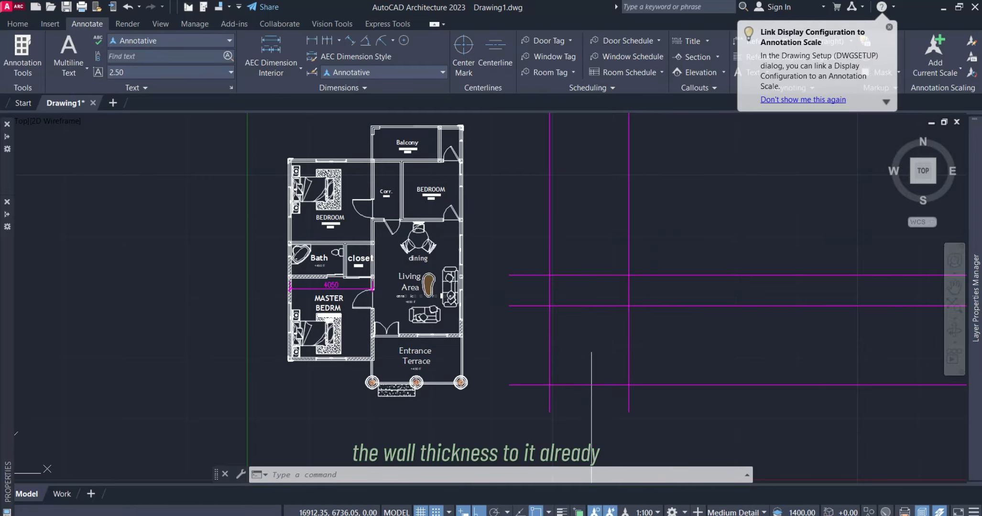
pyautogui.scroll(2, 592, 405)
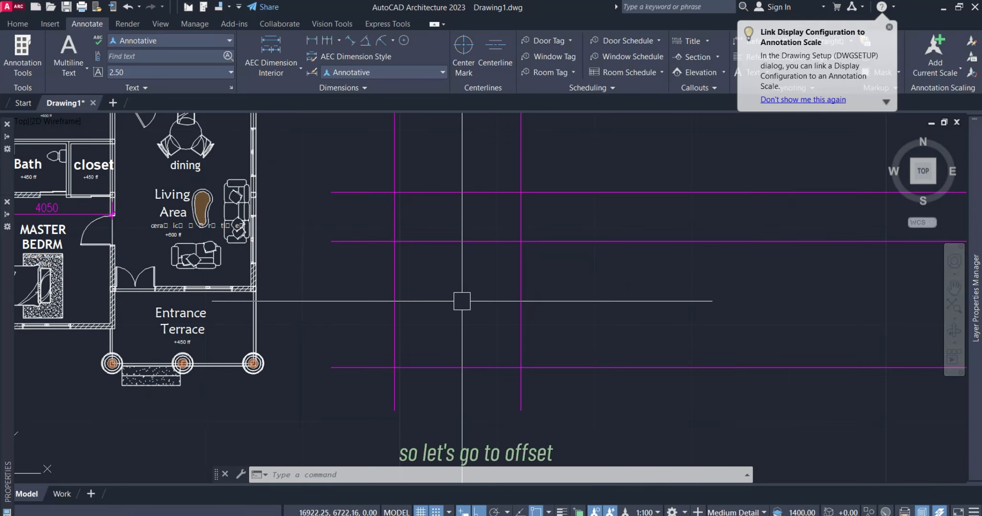
pyautogui.write('o')
pyautogui.press('Return')
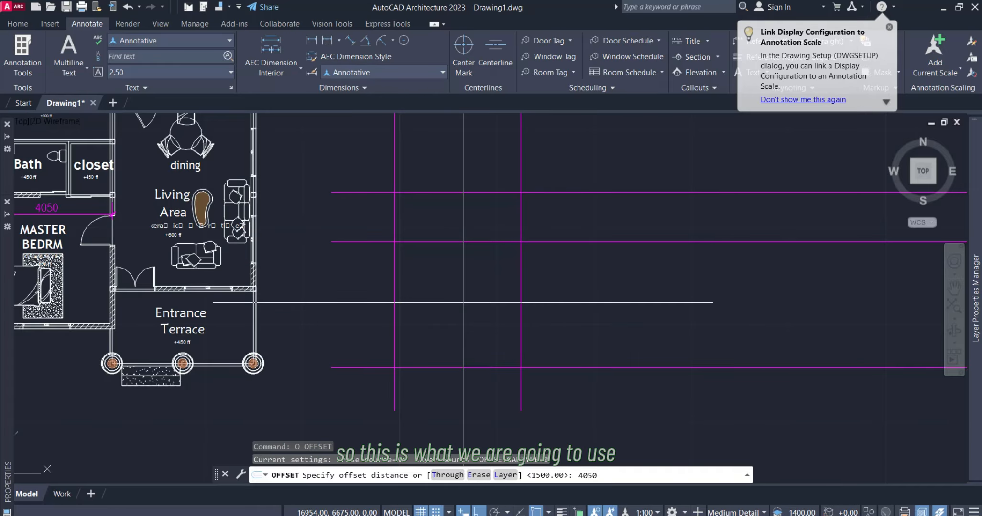
pyautogui.press('Return')
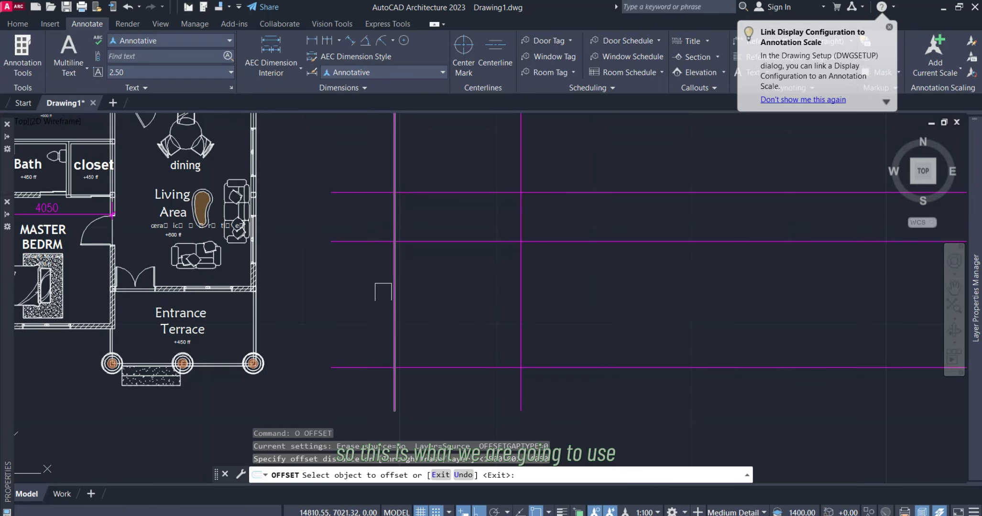
pyautogui.click(394, 296)
pyautogui.click(479, 288)
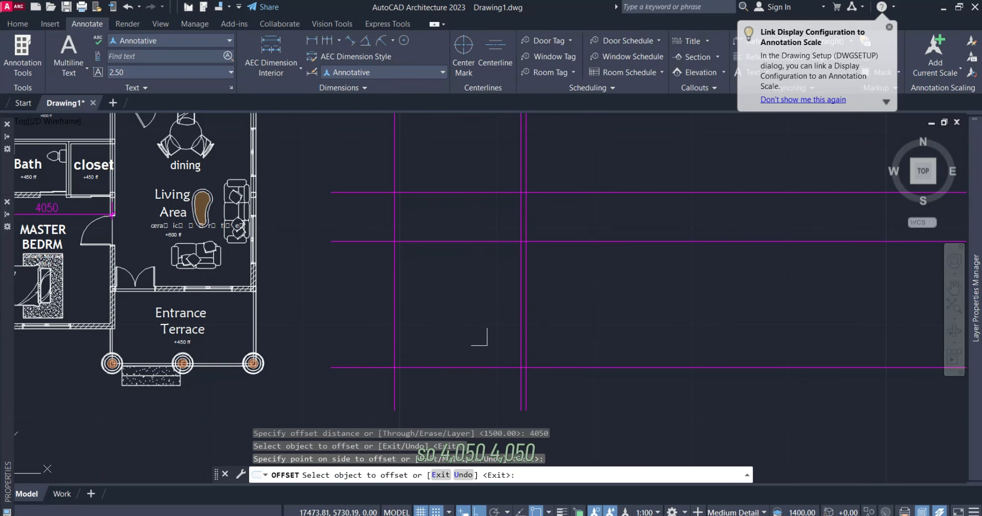
pyautogui.click(477, 368)
pyautogui.click(477, 286)
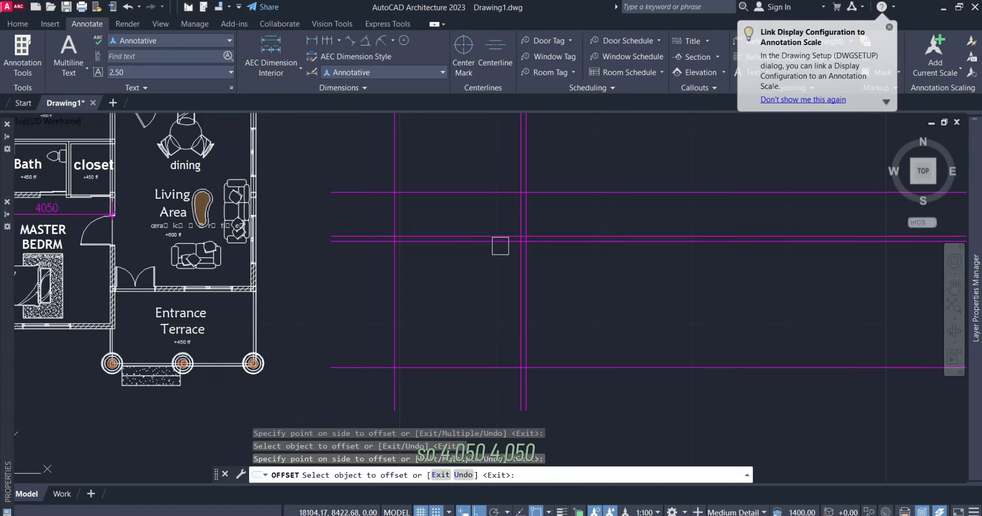
# - Delete the vertical and horizontal centerlines offset at 3900 mm and the uppermost horizontal one offset at 1500 mm
pyautogui.scroll(10, 507, 228)
pyautogui.press('Escape')
pyautogui.click(586, 264)
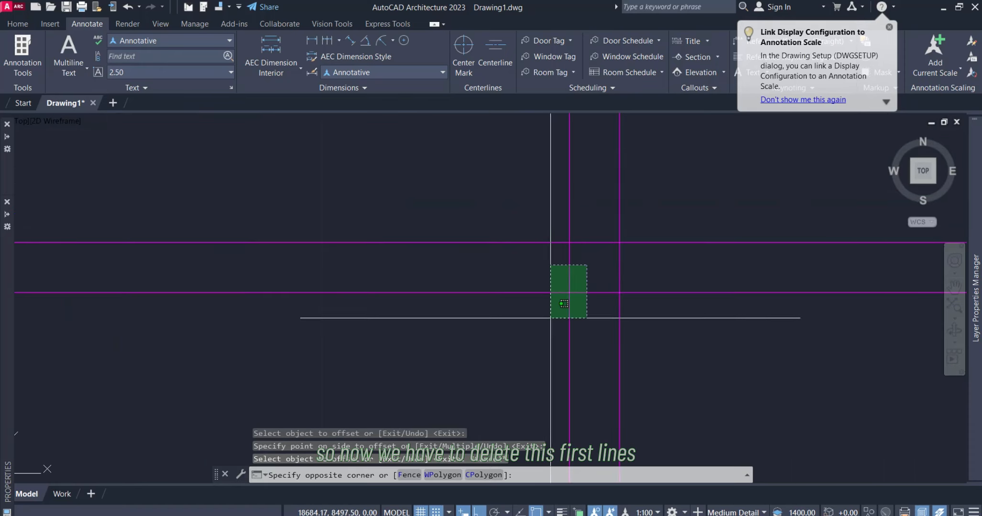
pyautogui.click(564, 304)
pyautogui.press('Delete')
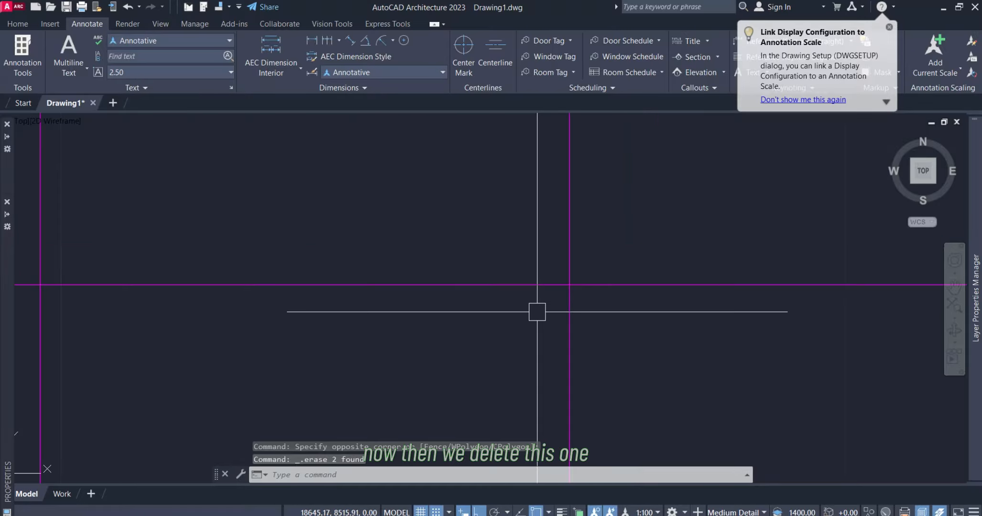
pyautogui.scroll(-3, 540, 292)
pyautogui.scroll(-1, 497, 208)
pyautogui.click(497, 209)
pyautogui.click(450, 161)
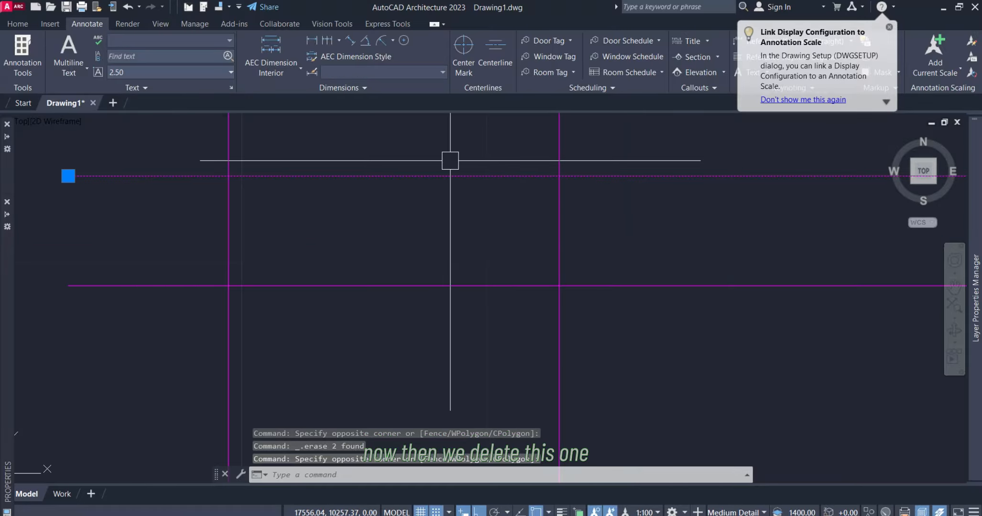
pyautogui.press('Delete')
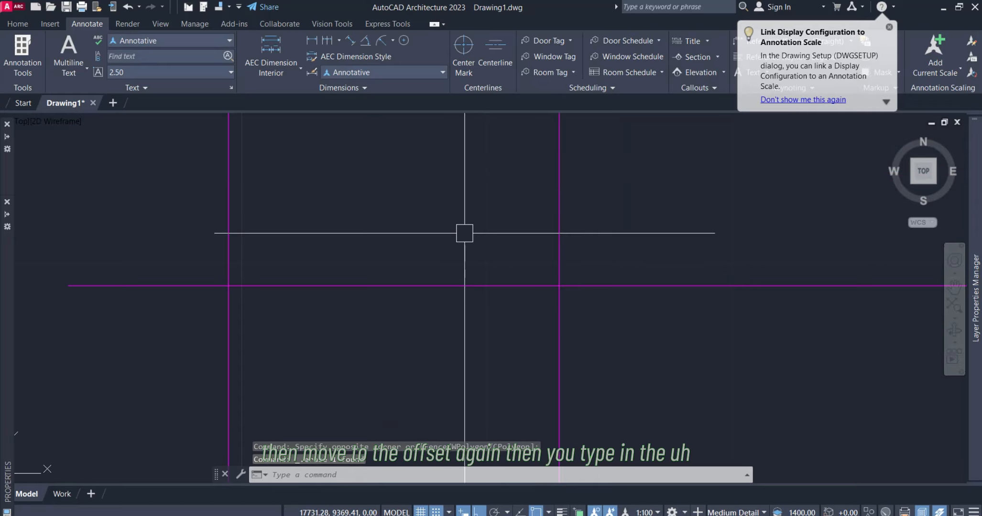
# - Offset the upper horizontal centerline 1650 mm upward for the bath and closet
pyautogui.write('o')
pyautogui.press('Return')
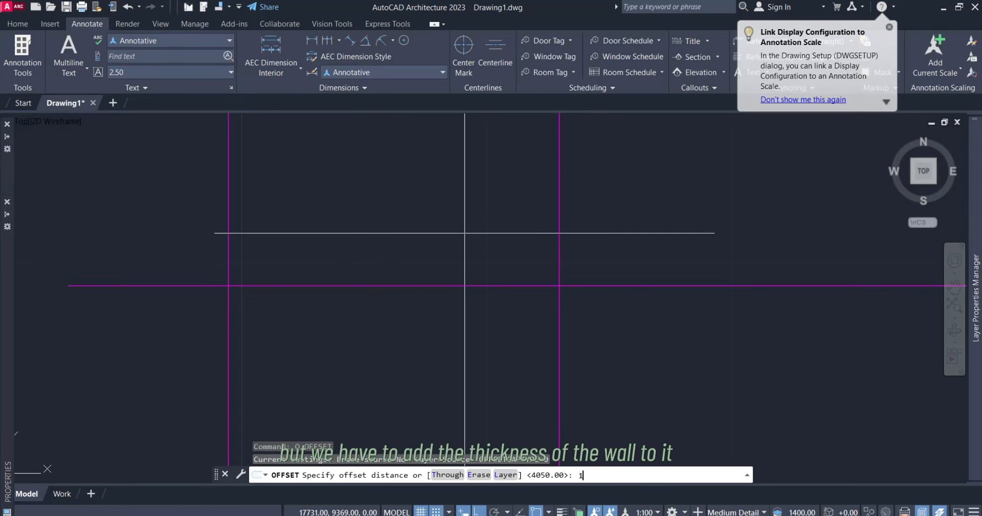
pyautogui.write('650')
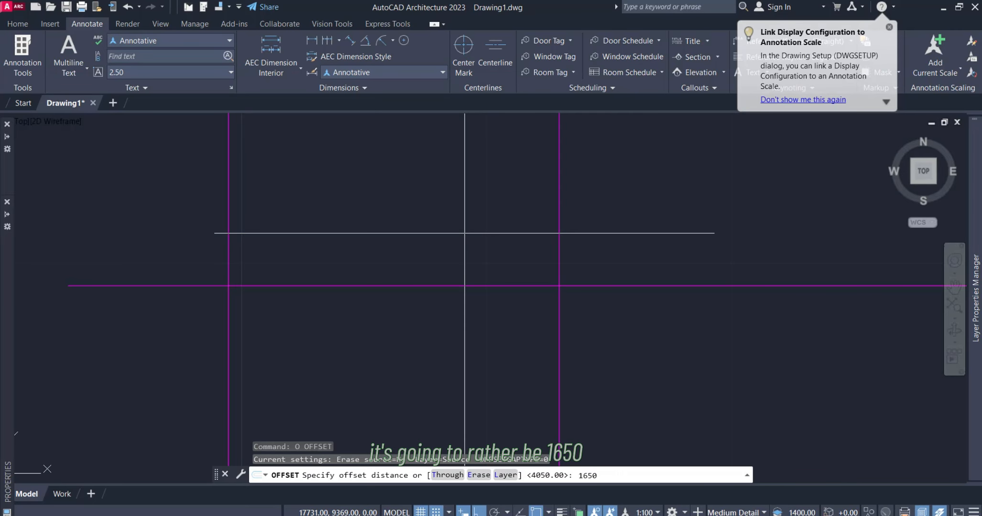
pyautogui.press('Return')
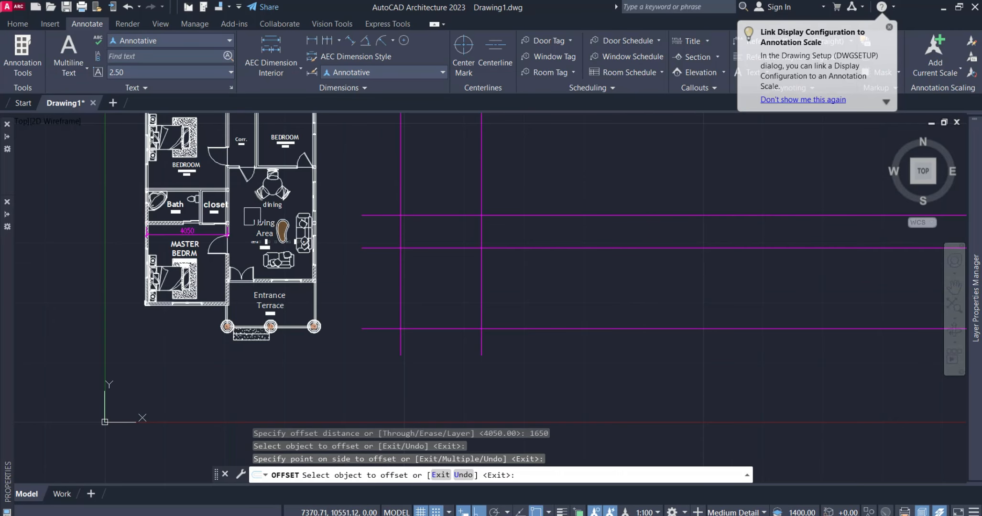
# - Measure the closet's interior width on the imported floor plan with the quick measure tool
pyautogui.scroll(4, 154, 197)
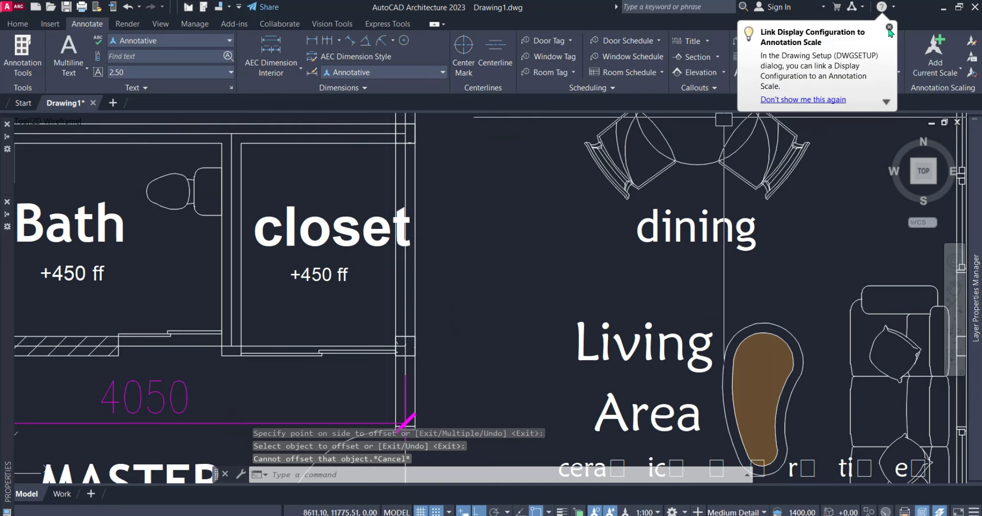
pyautogui.click(888, 27)
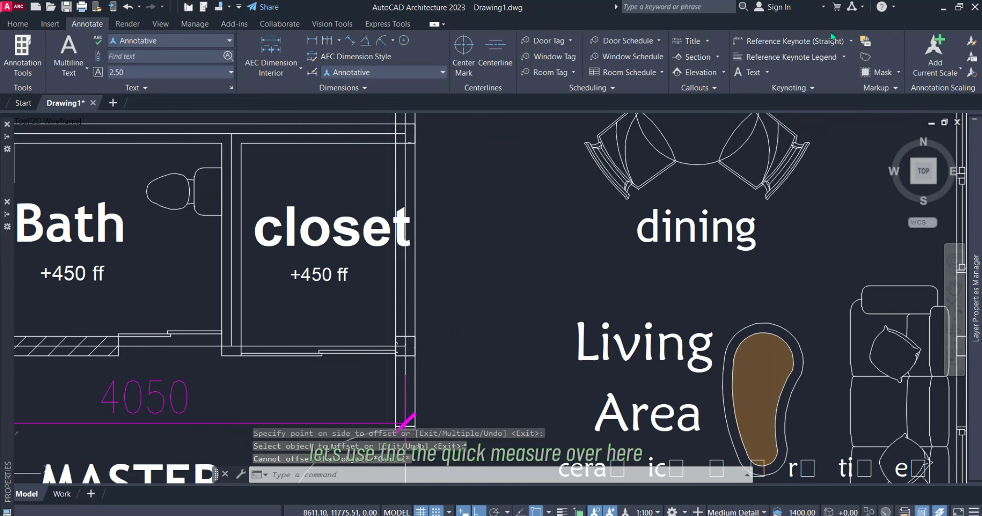
pyautogui.click(17, 23)
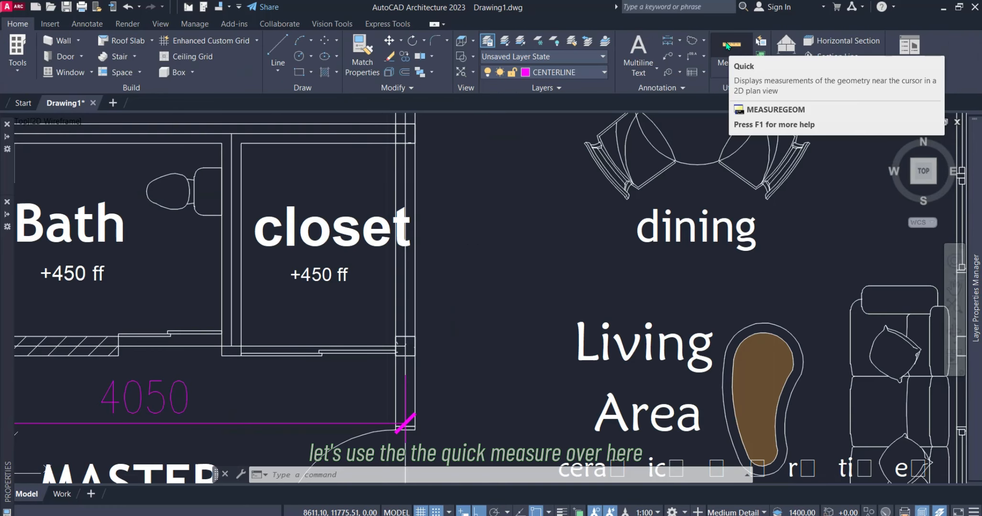
pyautogui.click(726, 45)
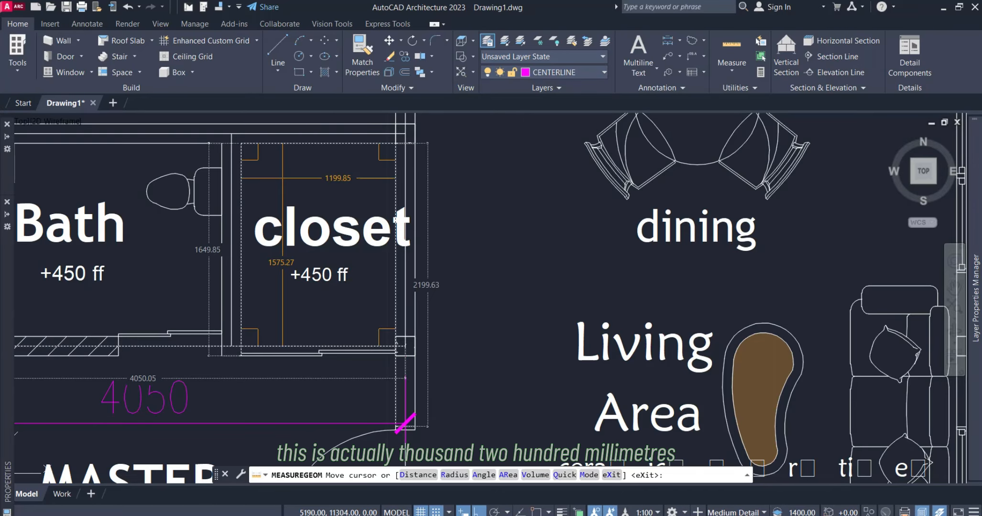
pyautogui.press('Escape')
# - Offset the rightmost vertical centerline 1350 mm to the left to mark the wall between bath and closet
pyautogui.scroll(-5, 456, 278)
pyautogui.scroll(6, 439, 273)
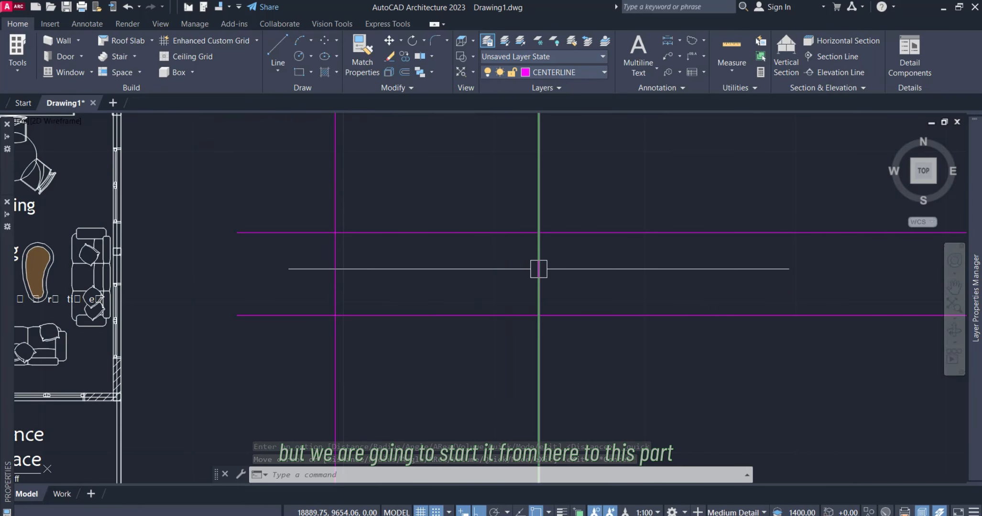
pyautogui.moveTo(449, 274); pyautogui.dragTo(788, 273, button='middle')
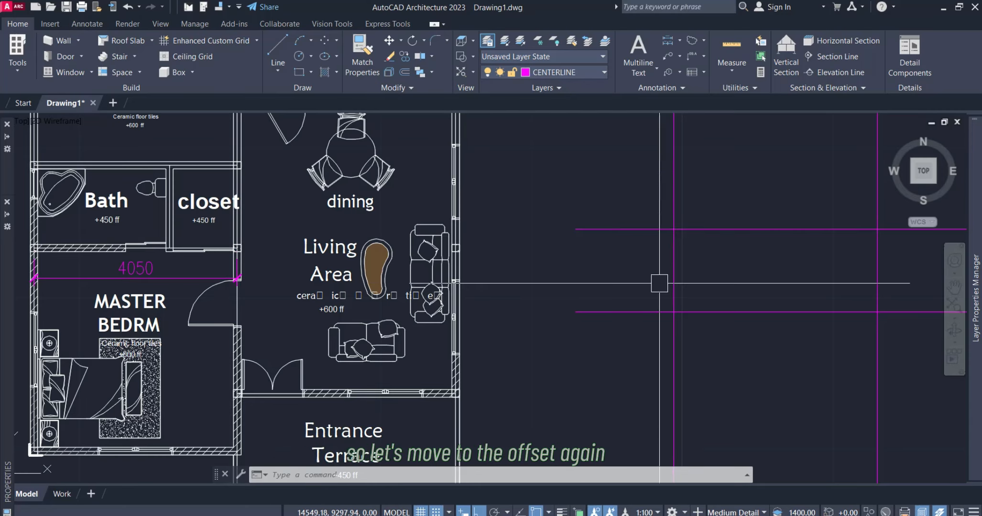
pyautogui.moveTo(657, 281); pyautogui.dragTo(487, 281, button='middle')
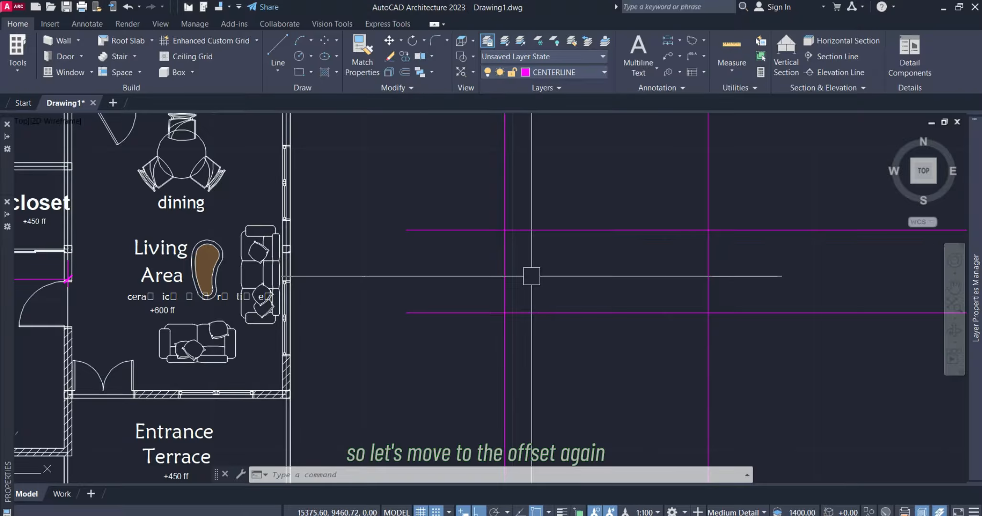
pyautogui.write('o')
pyautogui.press('Return')
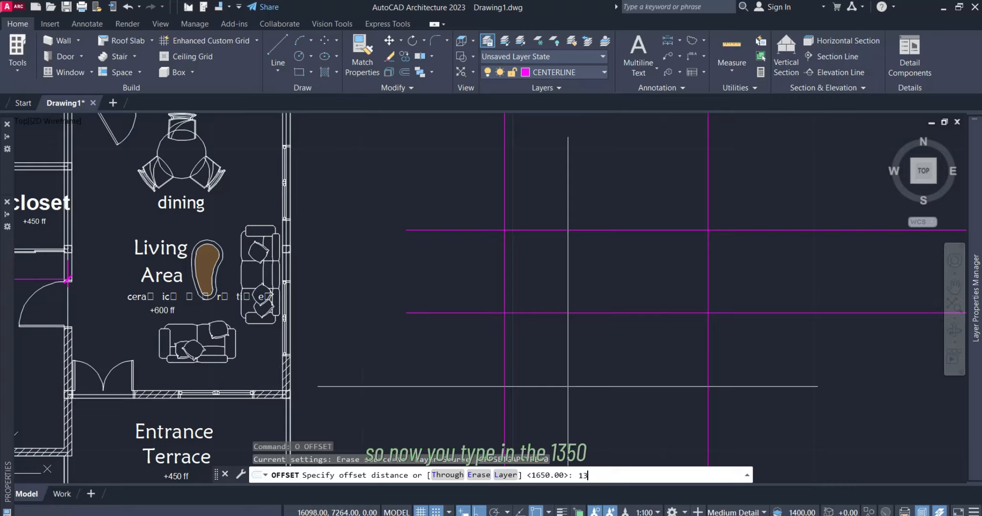
pyautogui.write('50')
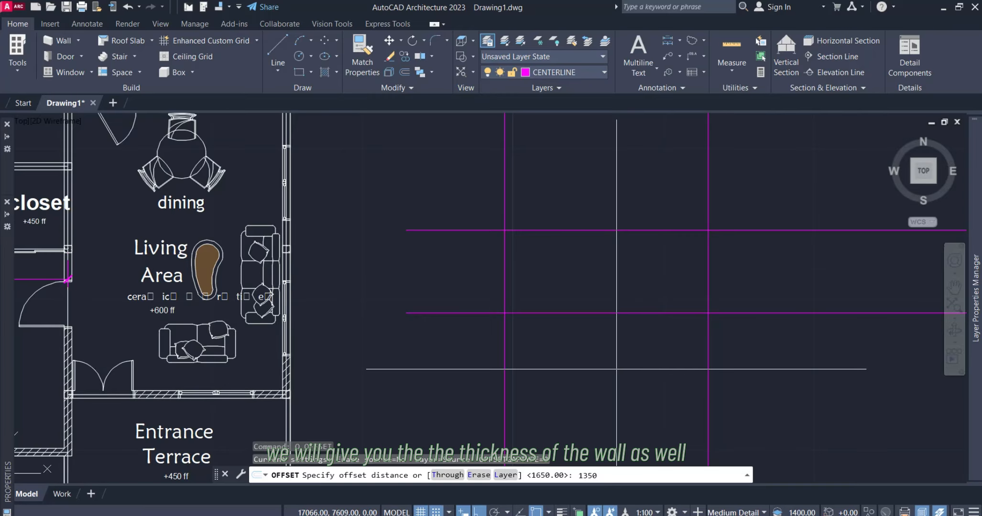
pyautogui.press('Return')
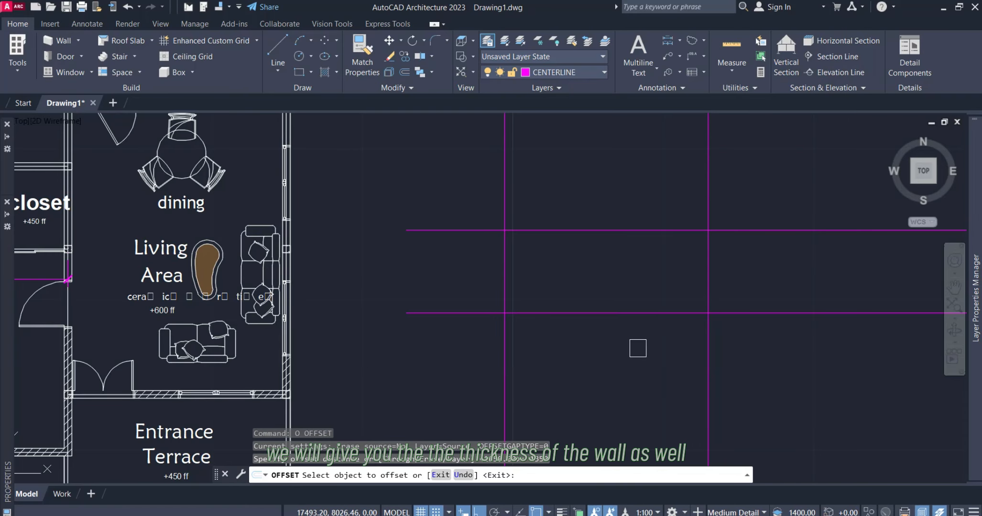
pyautogui.click(707, 284)
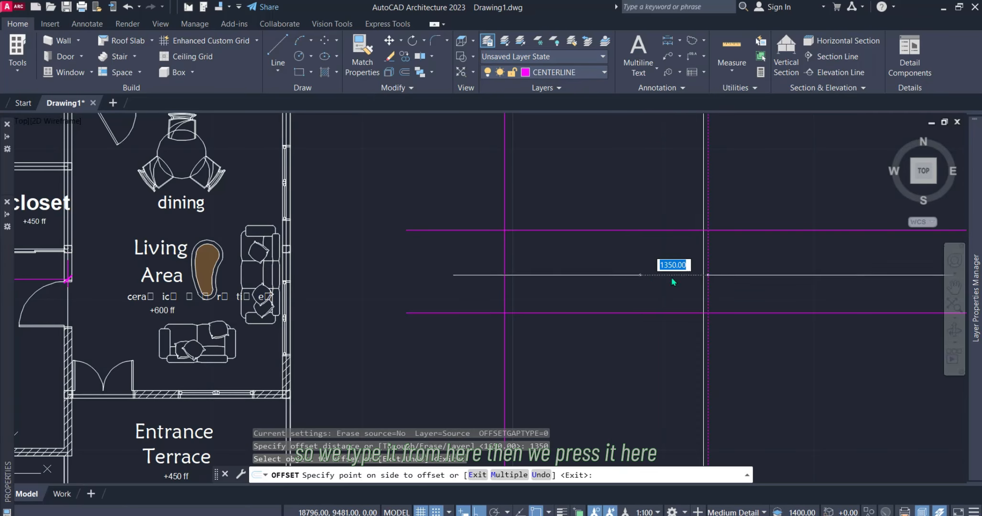
pyautogui.click(573, 272)
pyautogui.press('Escape')
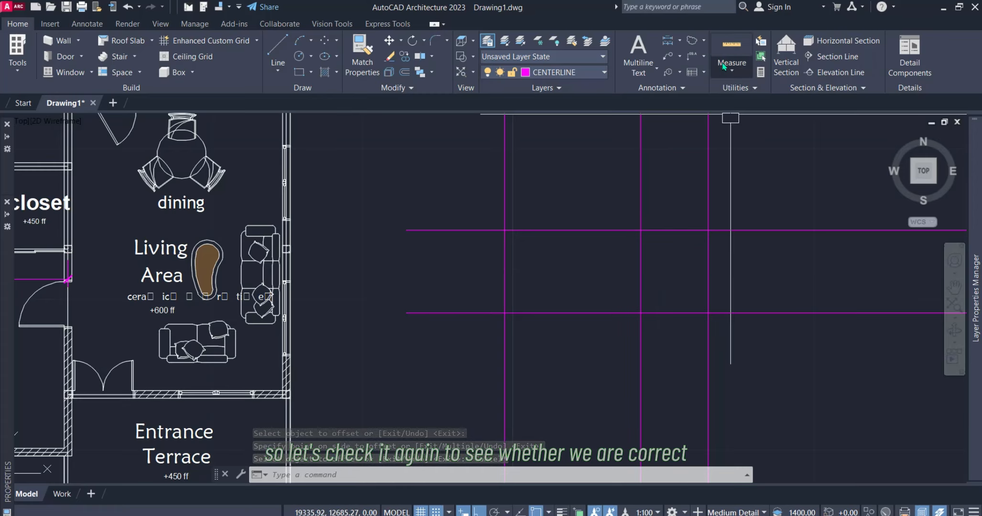
# - Check the spacing of the closet's vertical and horizontal centerlines with the quick measure tool
pyautogui.click(731, 45)
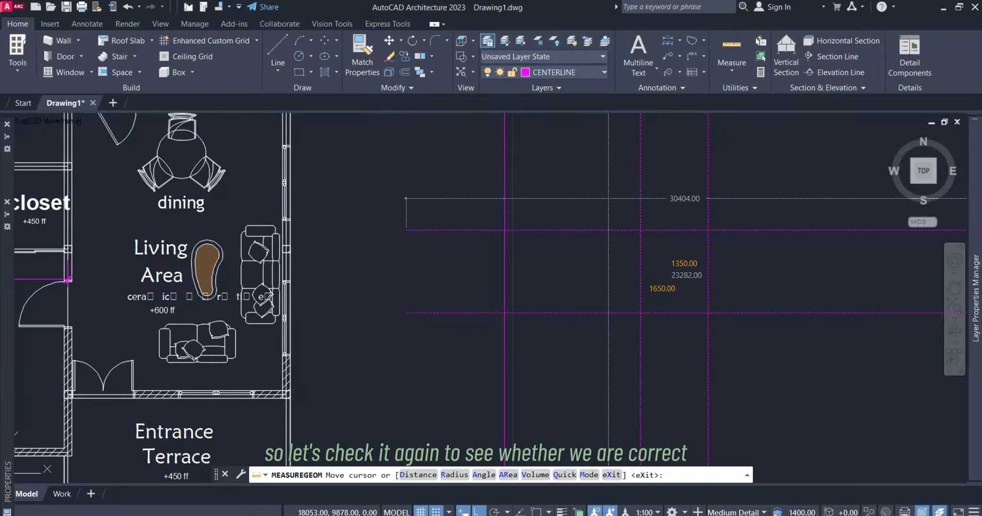
pyautogui.scroll(5, 667, 265)
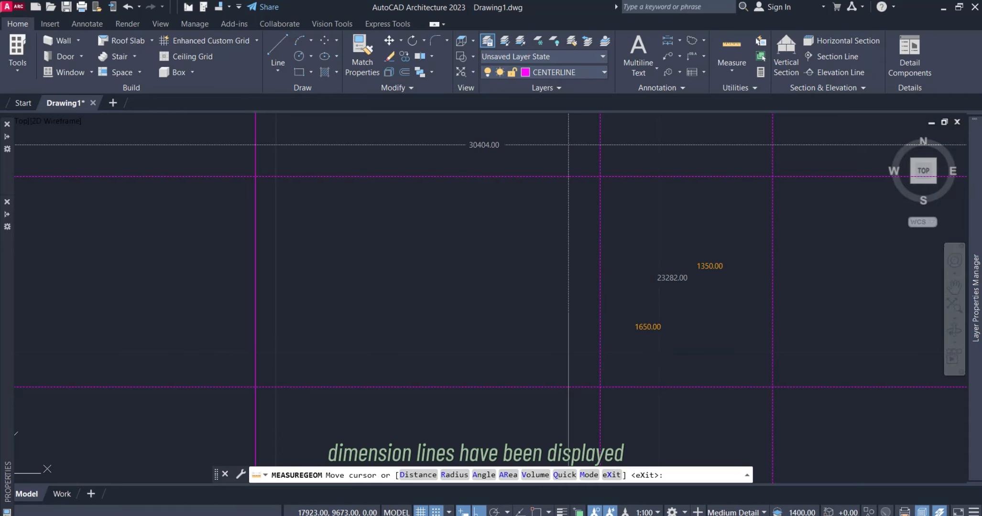
pyautogui.press('Escape')
# - Offset the uppermost horizontal centerline 4050 mm upward for the bedroom above the bath and closet
pyautogui.scroll(-4, 537, 329)
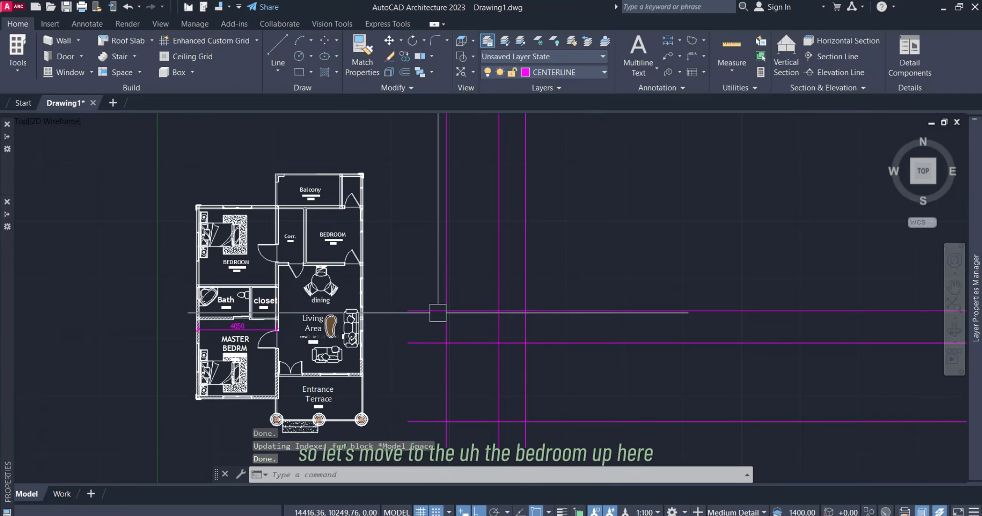
pyautogui.scroll(2, 438, 313)
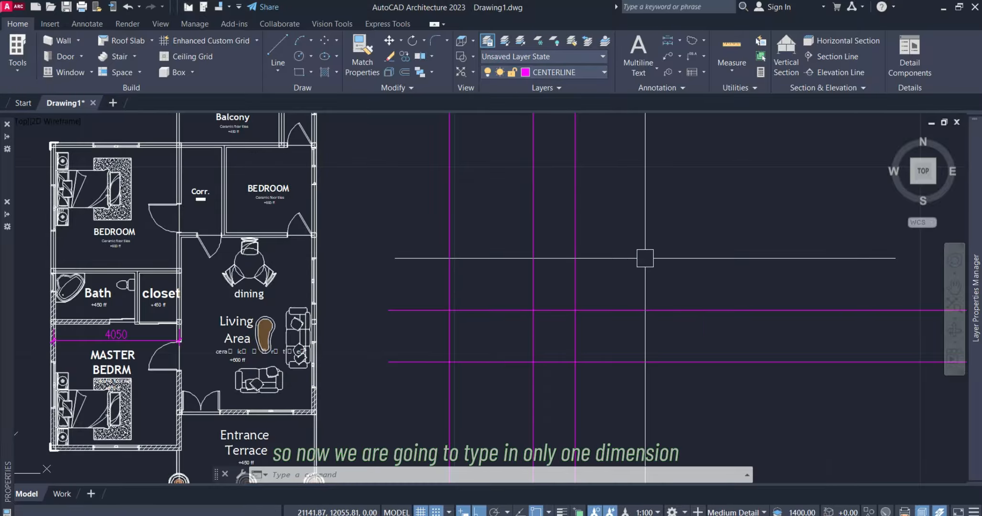
pyautogui.write('o')
pyautogui.press('Return')
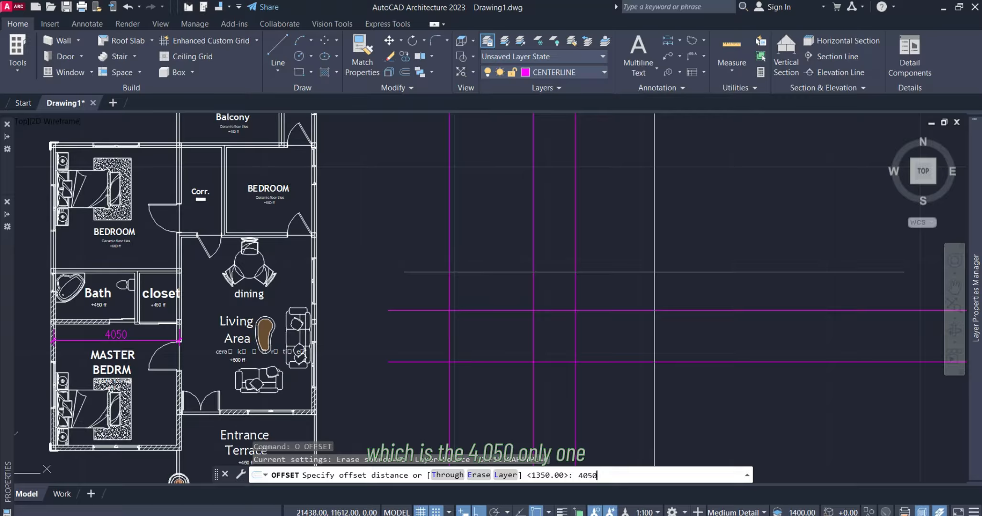
pyautogui.press('Return')
pyautogui.scroll(-3, 521, 247)
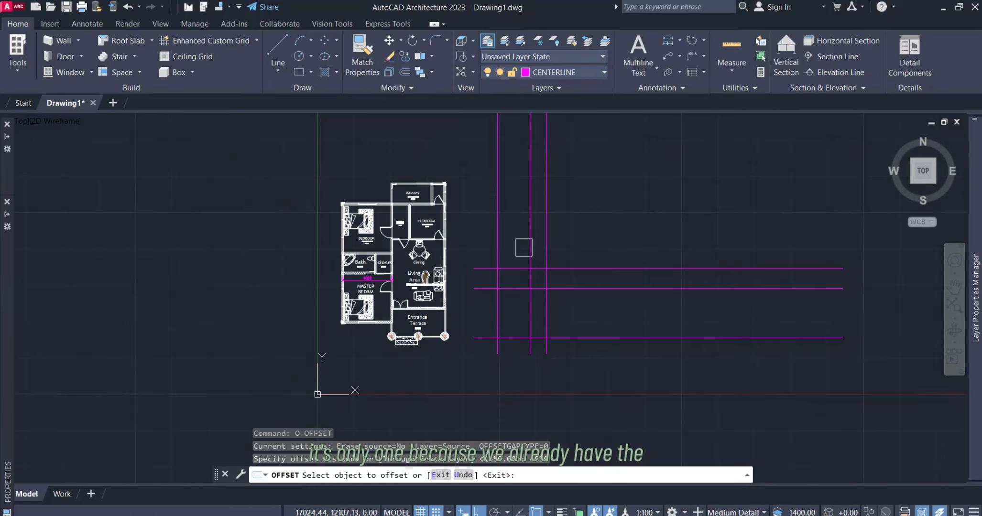
pyautogui.scroll(3, 501, 244)
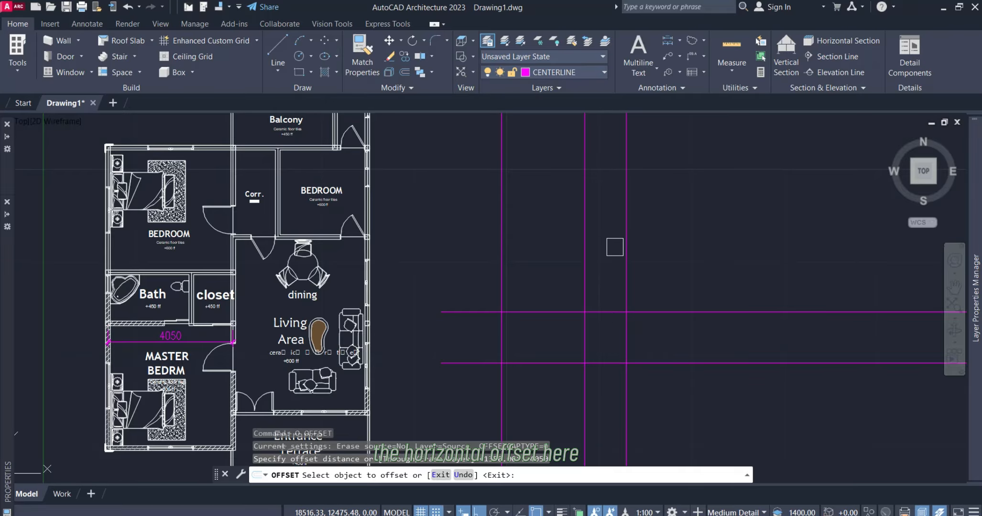
pyautogui.click(542, 308)
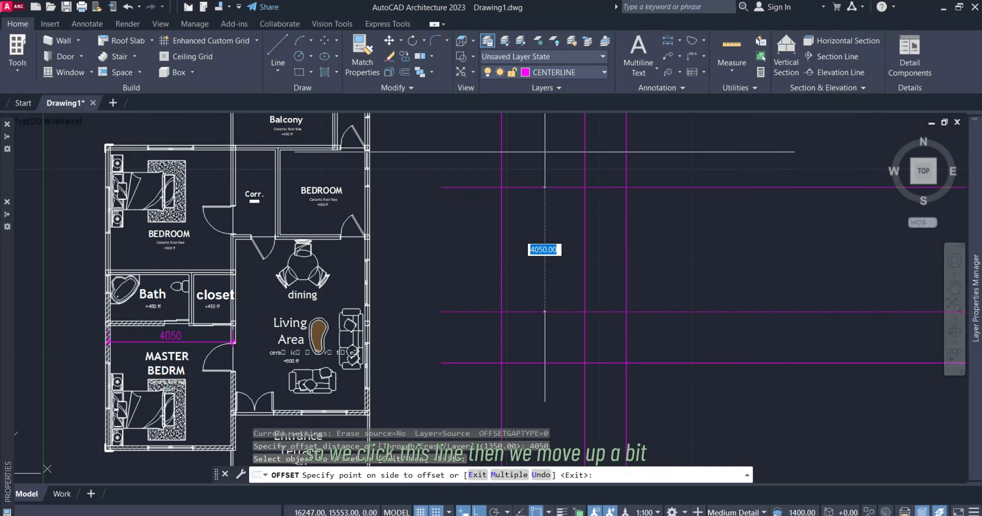
pyautogui.moveTo(545, 186); pyautogui.dragTo(495, 311, button='middle')
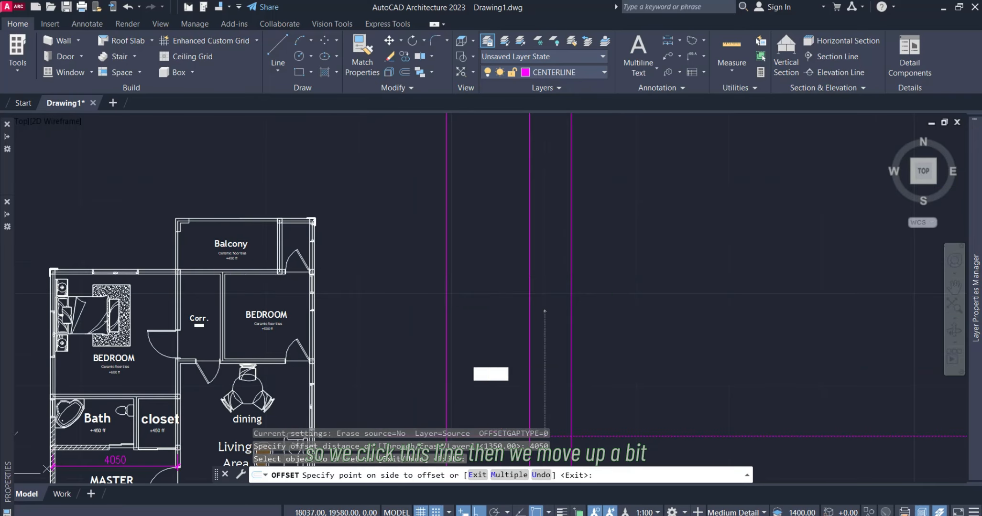
pyautogui.click(496, 222)
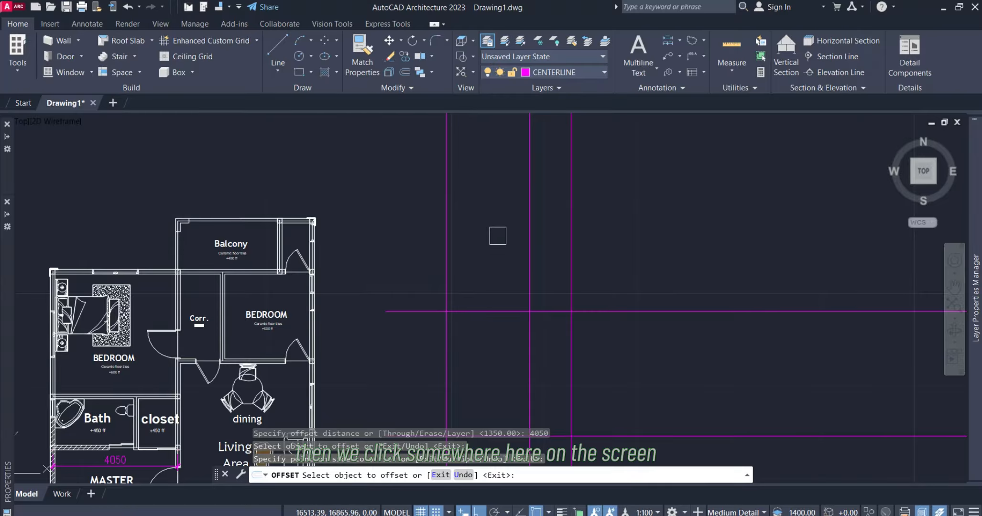
pyautogui.scroll(-2, 497, 235)
pyautogui.moveTo(499, 335); pyautogui.dragTo(464, 241, button='middle')
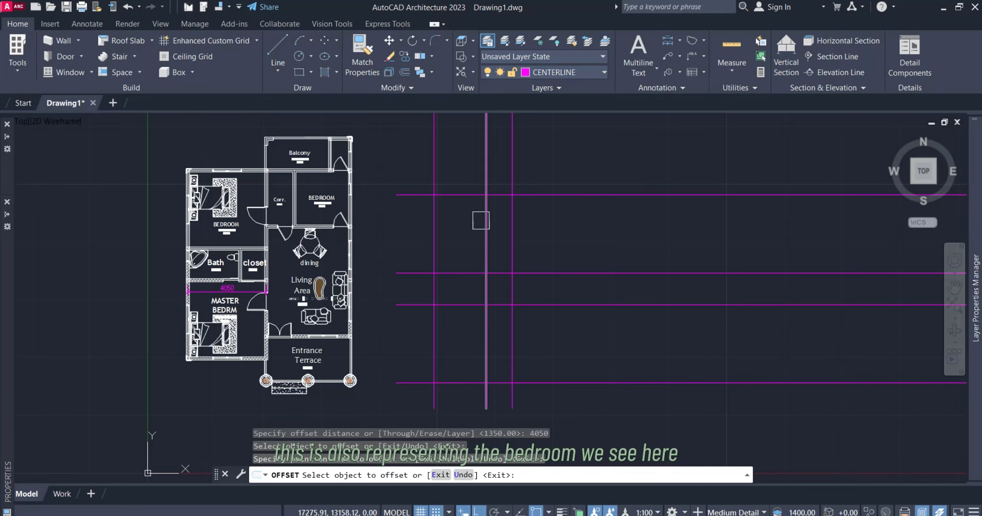
pyautogui.press('Return')
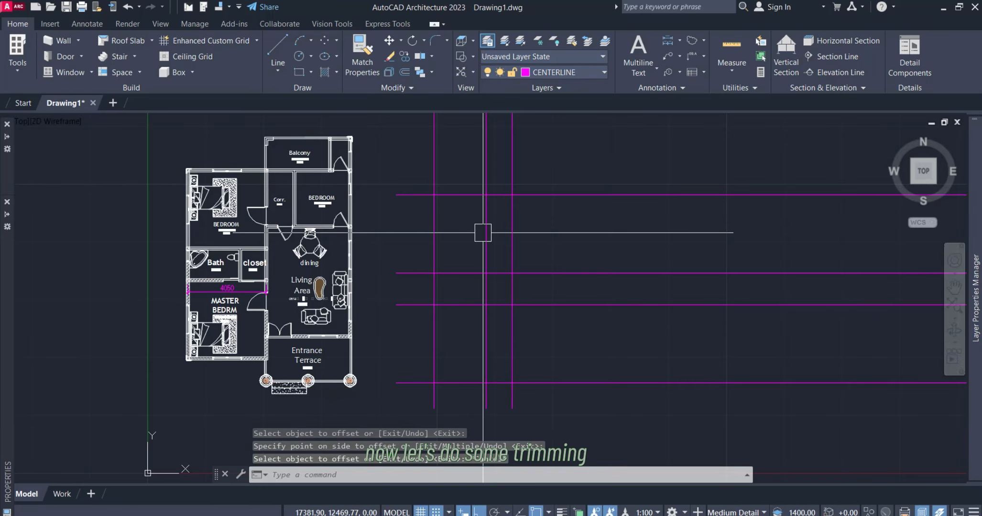
# - Trim the middle vertical centerline above and below the bath and closet, using the two middle horizontal centerlines as cutting edges
pyautogui.click(551, 249)
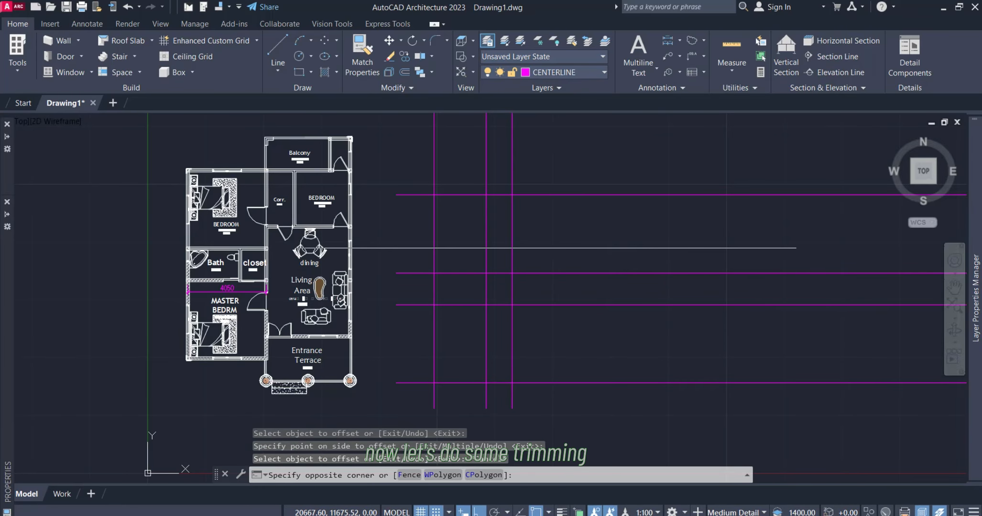
pyautogui.click(531, 329)
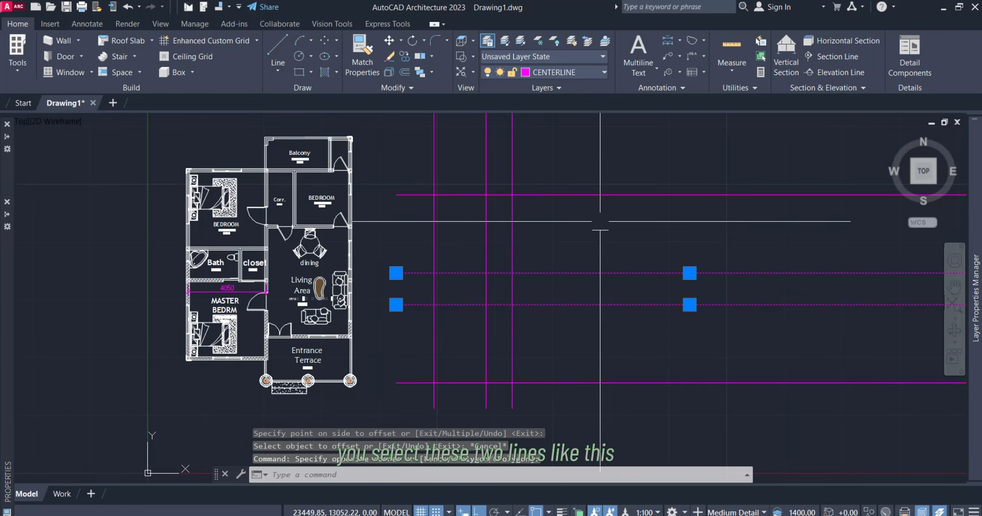
pyautogui.click(580, 246)
pyautogui.click(534, 329)
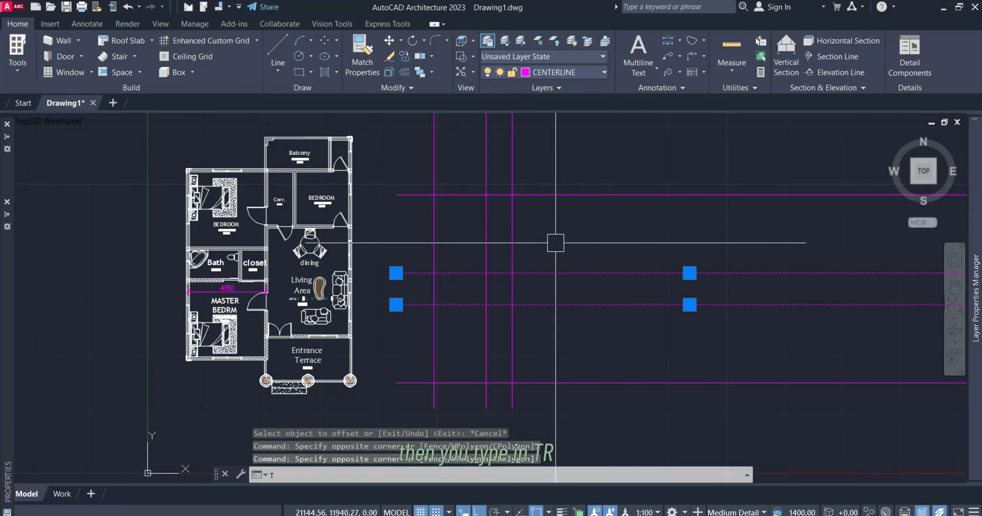
pyautogui.write('TR')
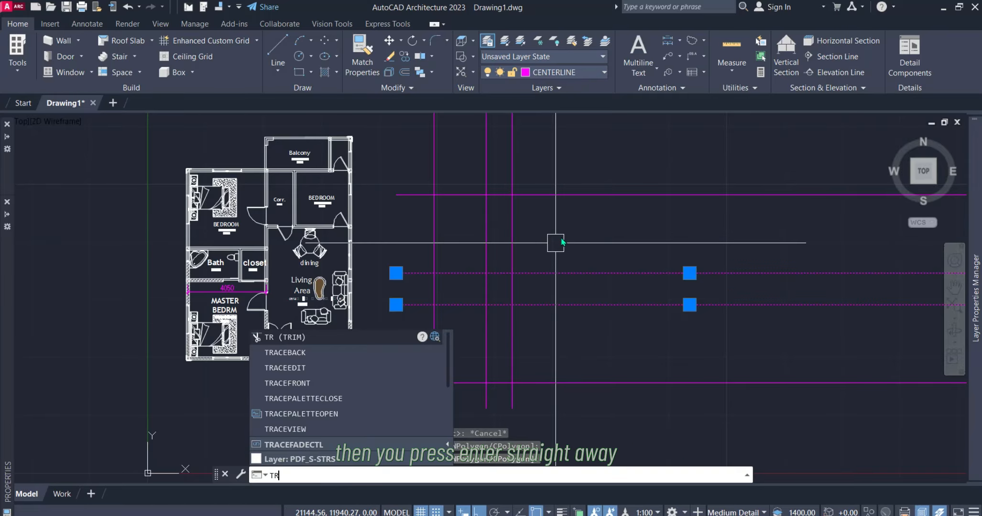
pyautogui.press('Return')
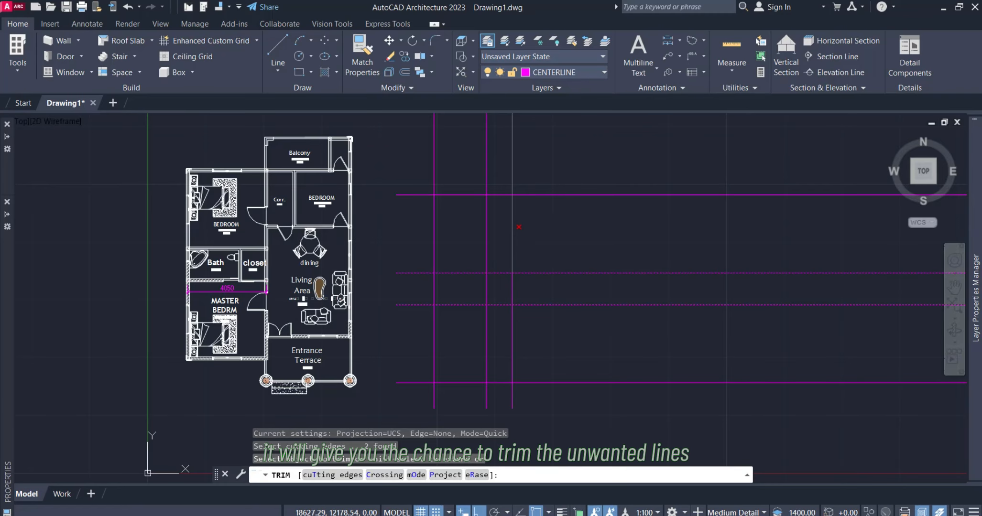
pyautogui.click(485, 231)
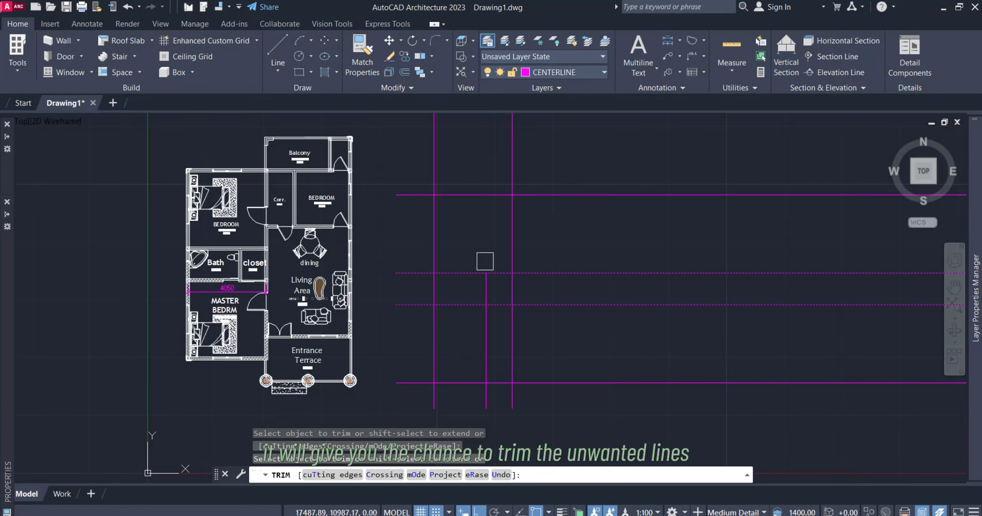
pyautogui.click(483, 329)
pyautogui.press('Escape')
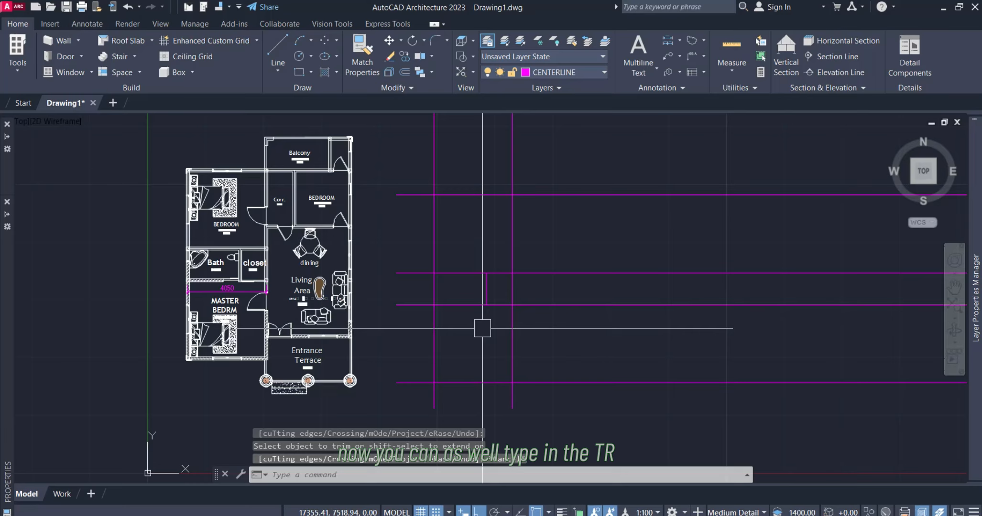
# - Trim the horizontal centerlines' overhangs left of the first vertical centerline, and that vertical's end above the uppermost horizontal
pyautogui.write('TR')
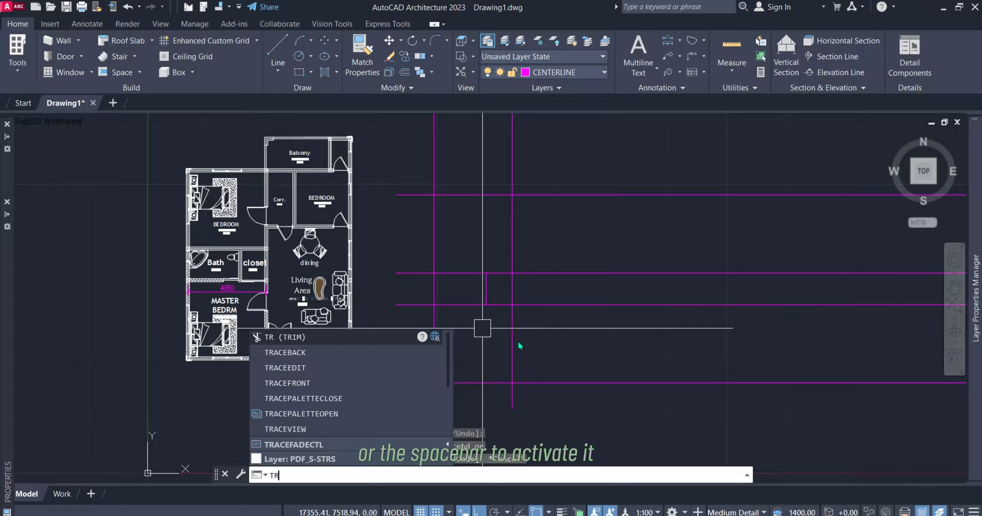
pyautogui.press('Return')
pyautogui.press('Return')
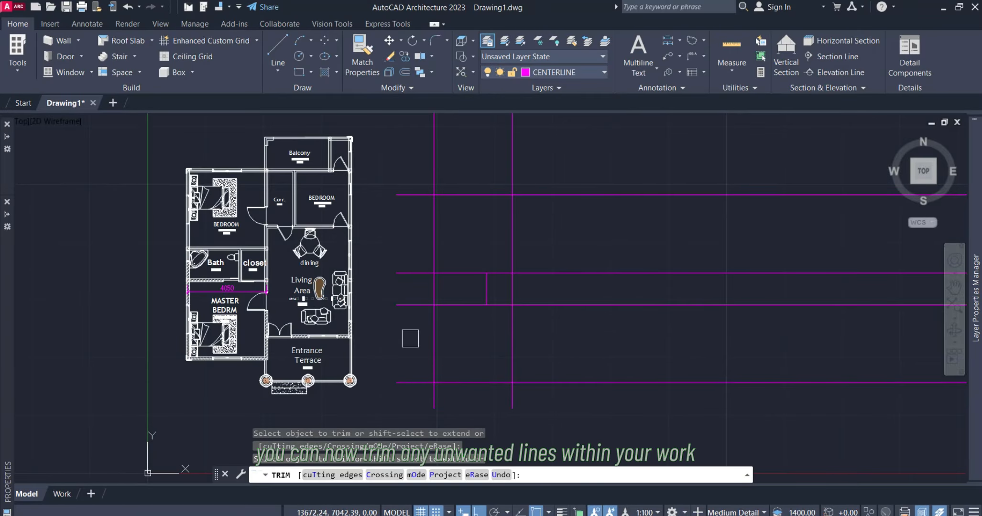
pyautogui.click(412, 398)
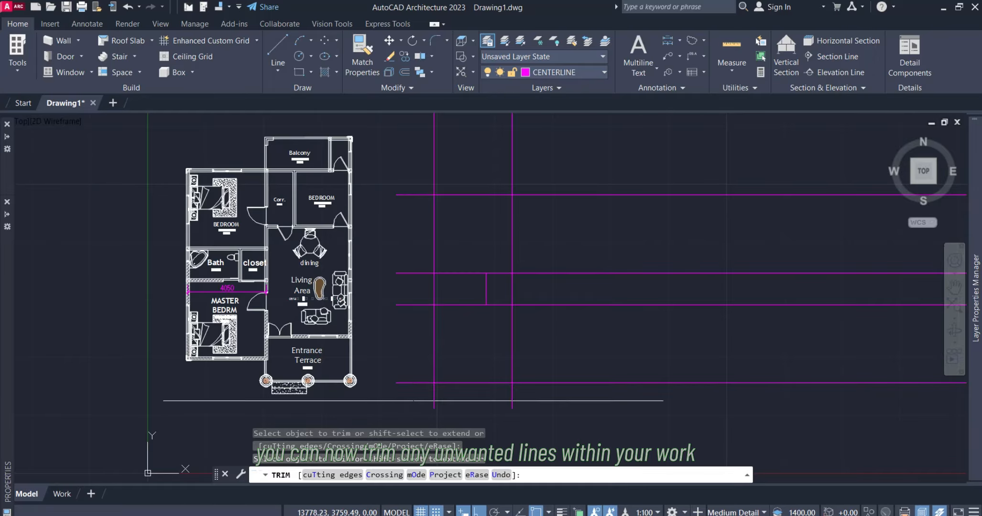
pyautogui.click(406, 150)
pyautogui.press('Return')
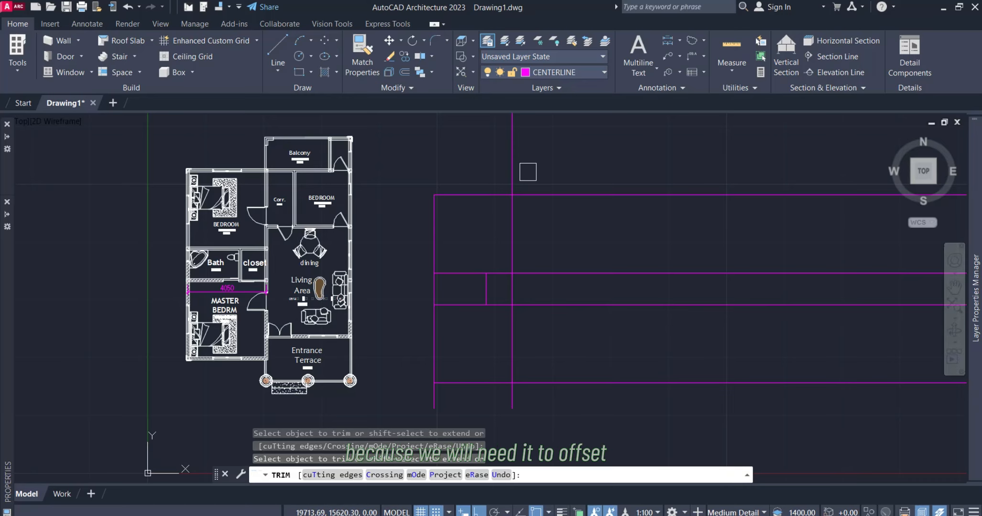
# - End the trimming and examine the balcony, store room and upper bedrooms on the reference floor plan
pyautogui.click(270, 138)
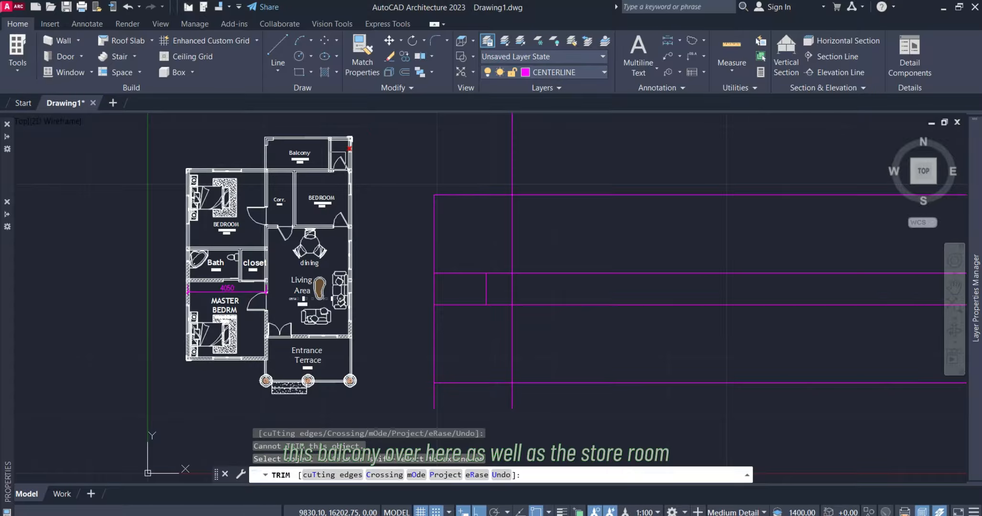
pyautogui.scroll(3, 347, 153)
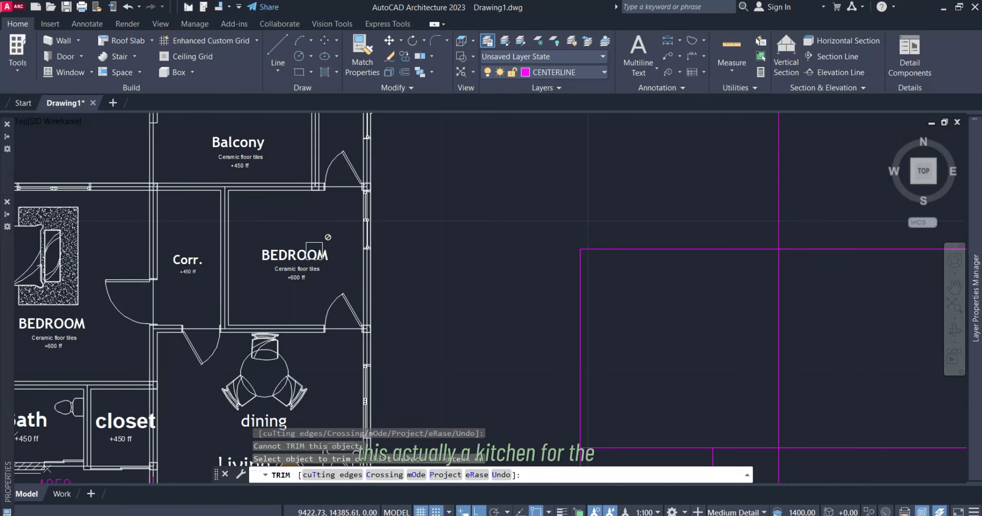
pyautogui.scroll(-4, 315, 224)
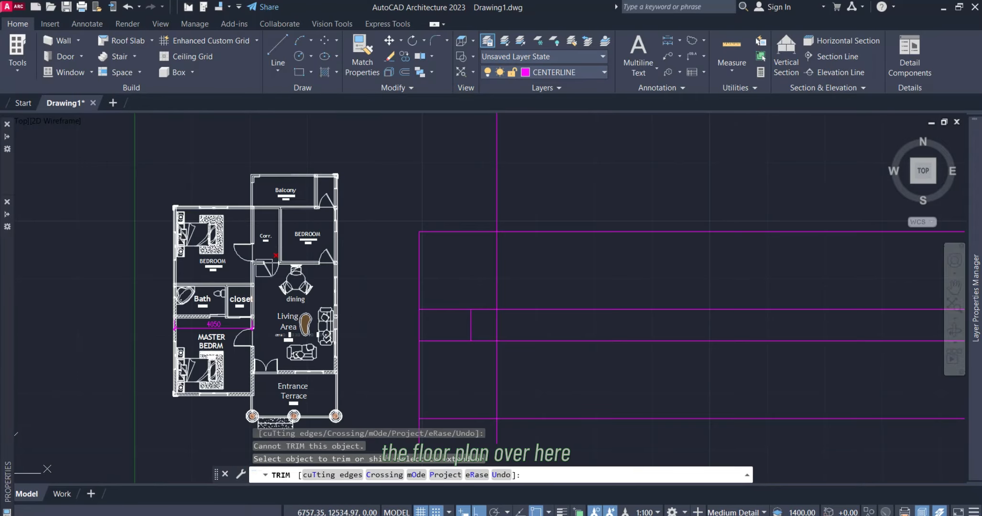
pyautogui.scroll(4, 311, 225)
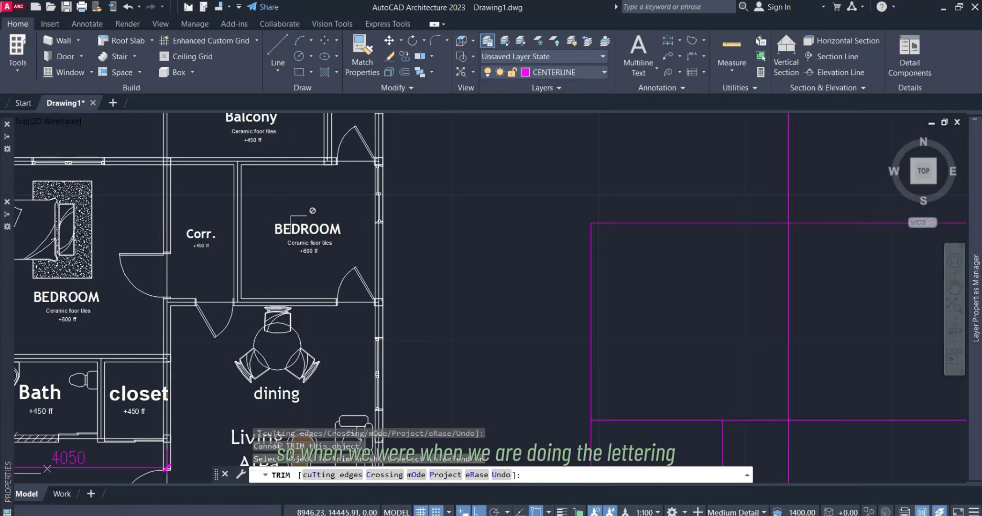
pyautogui.scroll(-4, 287, 231)
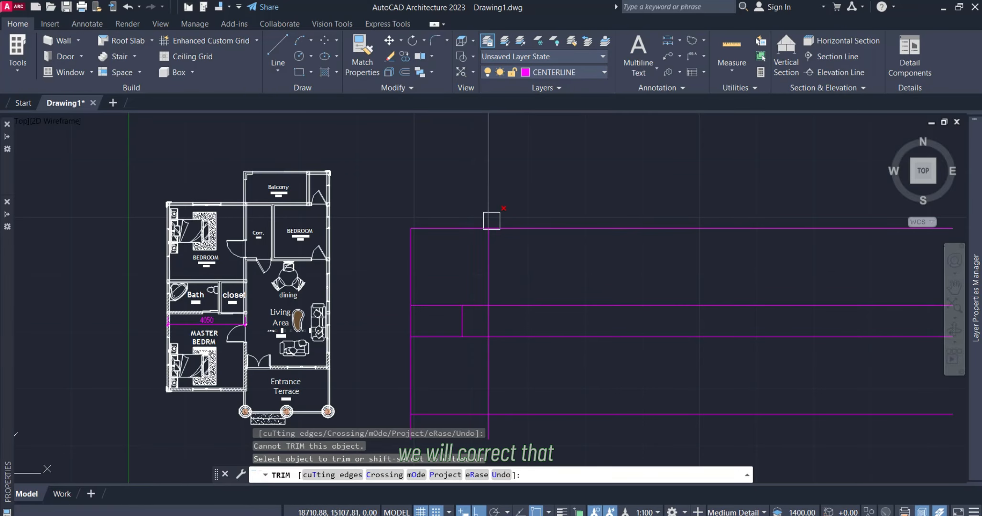
pyautogui.press('Escape')
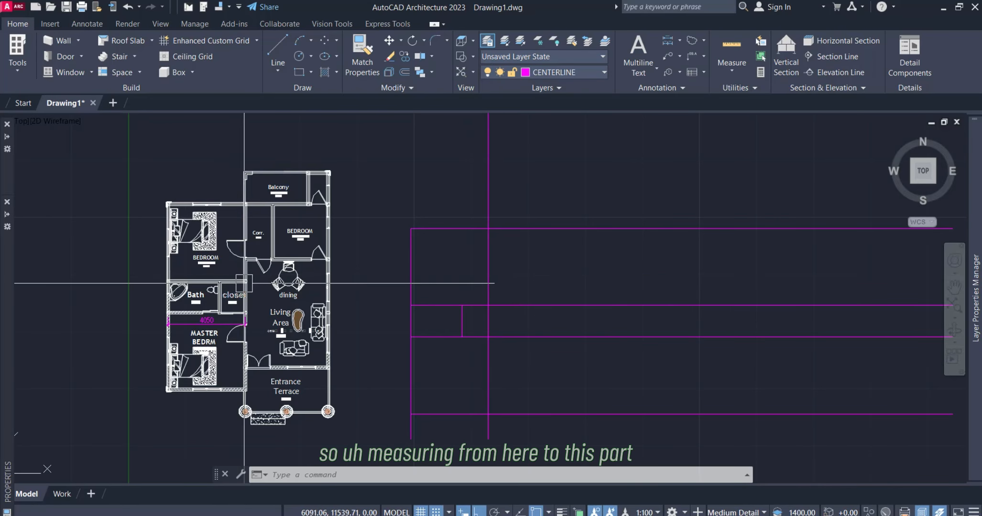
# - Measure the dining and living area's width between its side wall centerlines with a linear dimension
pyautogui.scroll(6, 258, 270)
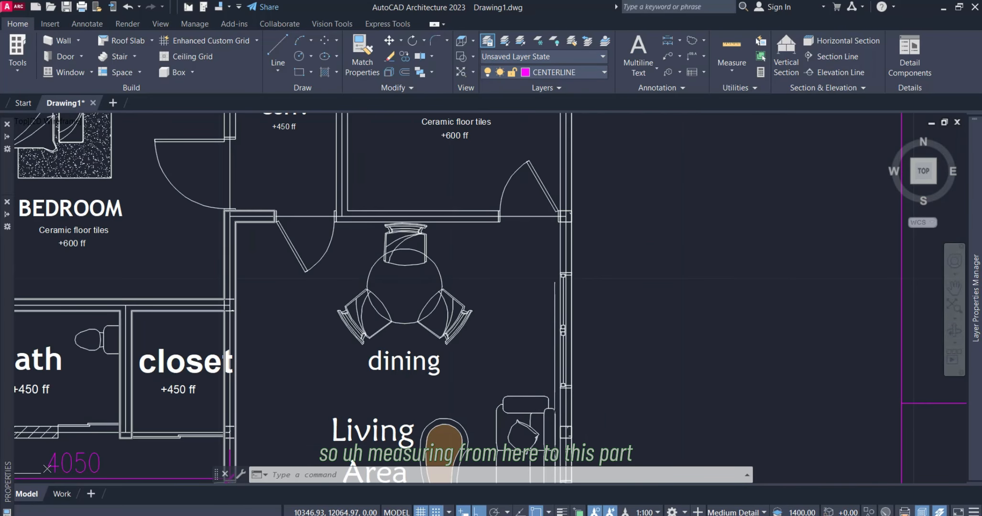
pyautogui.click(88, 26)
pyautogui.click(312, 44)
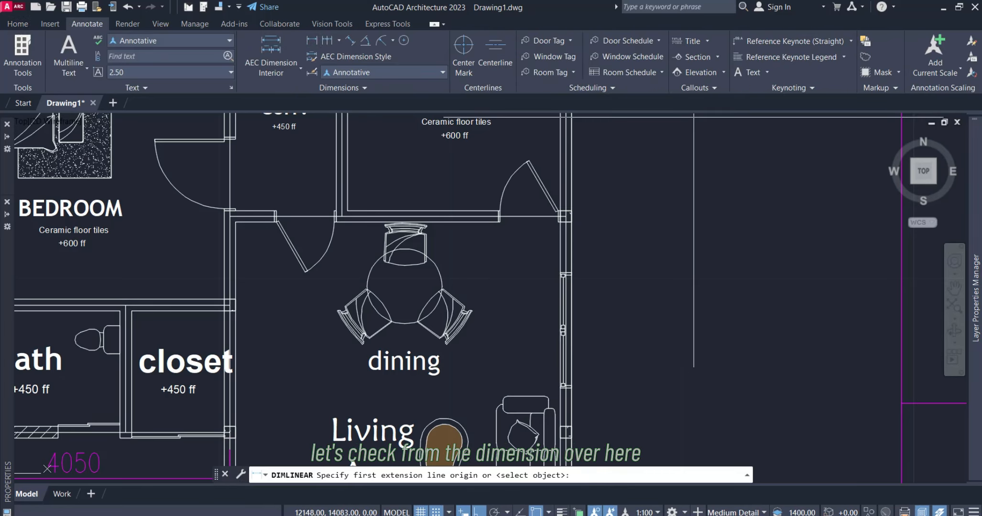
pyautogui.scroll(4, 219, 203)
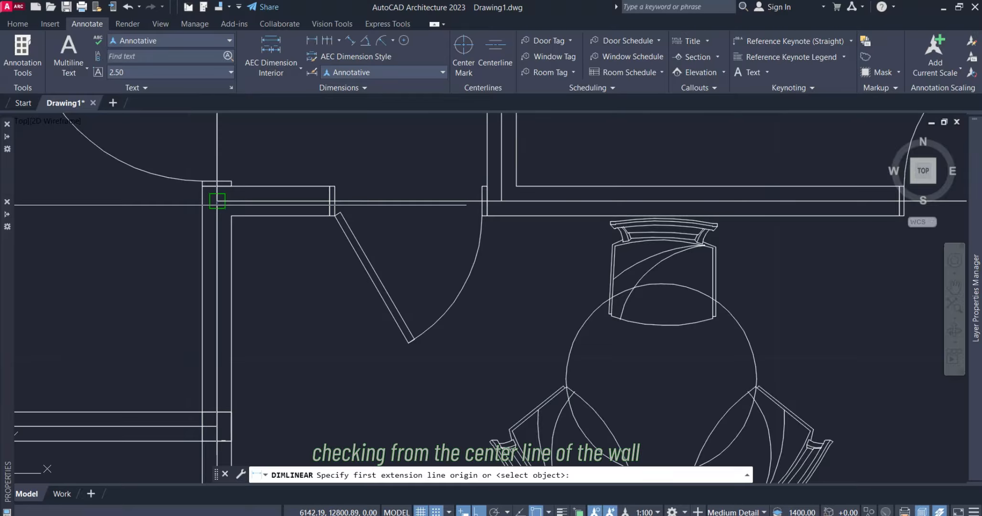
pyautogui.click(217, 202)
pyautogui.scroll(-2, 207, 213)
pyautogui.scroll(3, 546, 214)
pyautogui.click(523, 189)
pyautogui.scroll(-4, 523, 189)
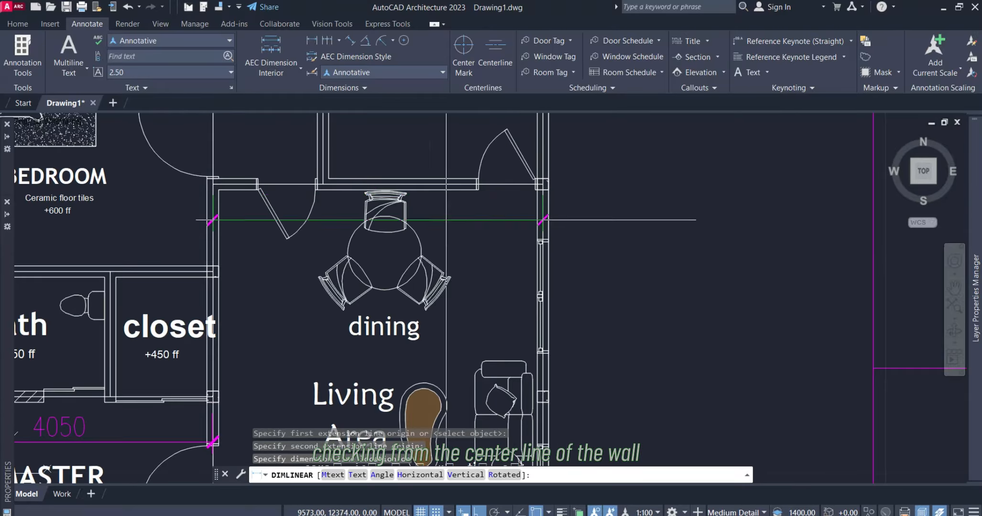
pyautogui.scroll(2, 422, 382)
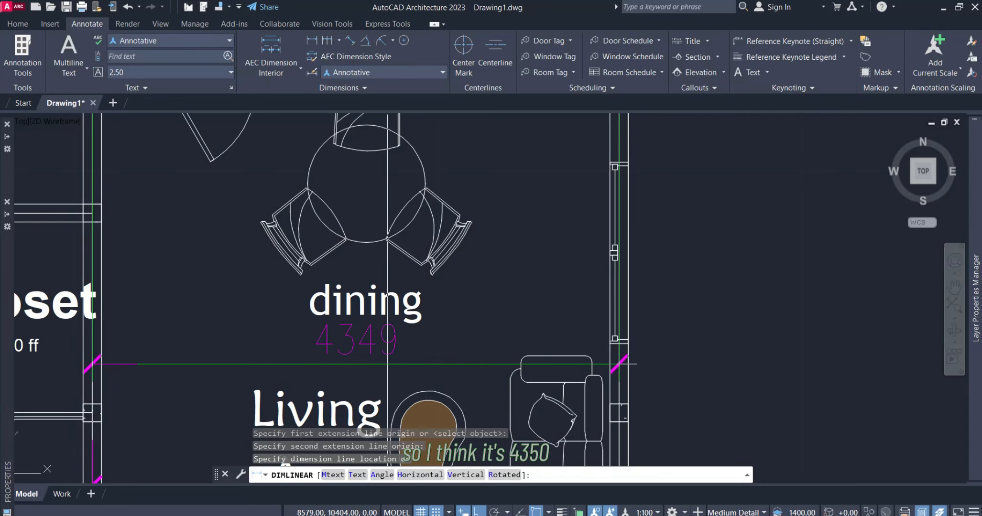
pyautogui.scroll(-4, 387, 364)
pyautogui.click(349, 367)
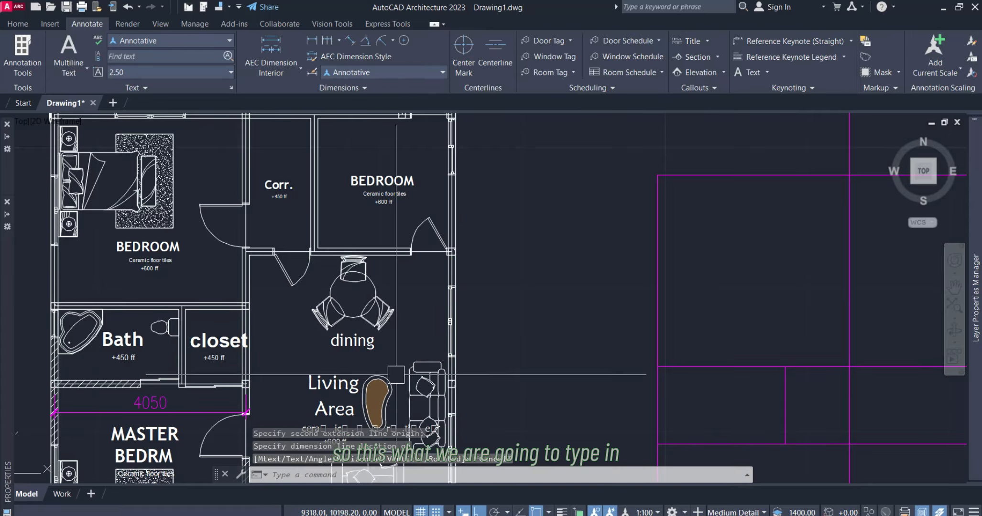
# - Offset the rightmost vertical centerline 4350 mm to the right for the dining and living area
pyautogui.moveTo(867, 259); pyautogui.dragTo(539, 300, button='middle')
pyautogui.write('o')
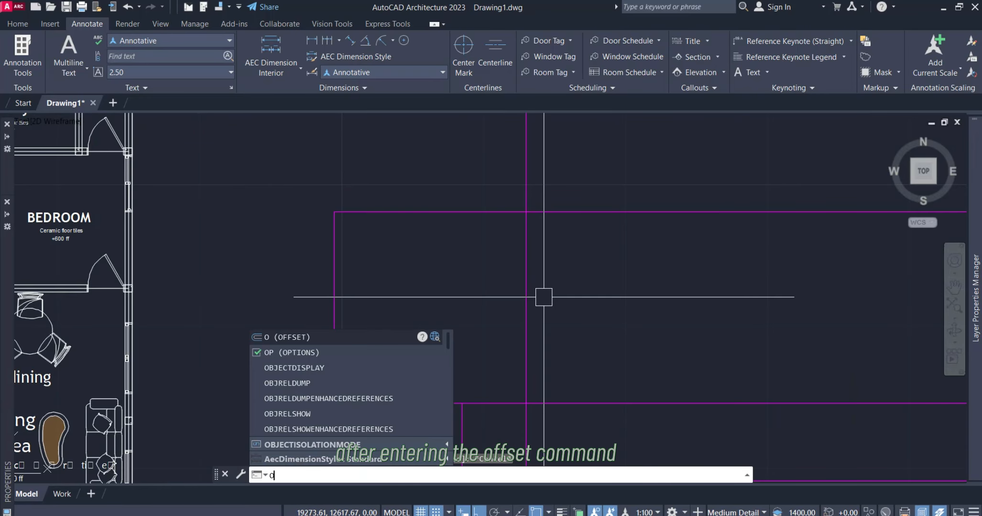
pyautogui.press('Return')
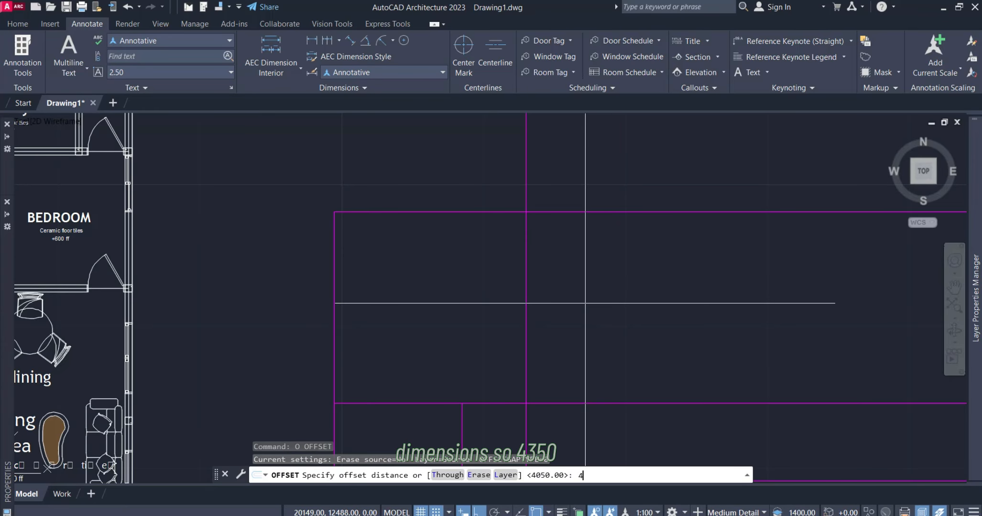
pyautogui.write('50')
pyautogui.press('Return')
pyautogui.scroll(-2, 541, 266)
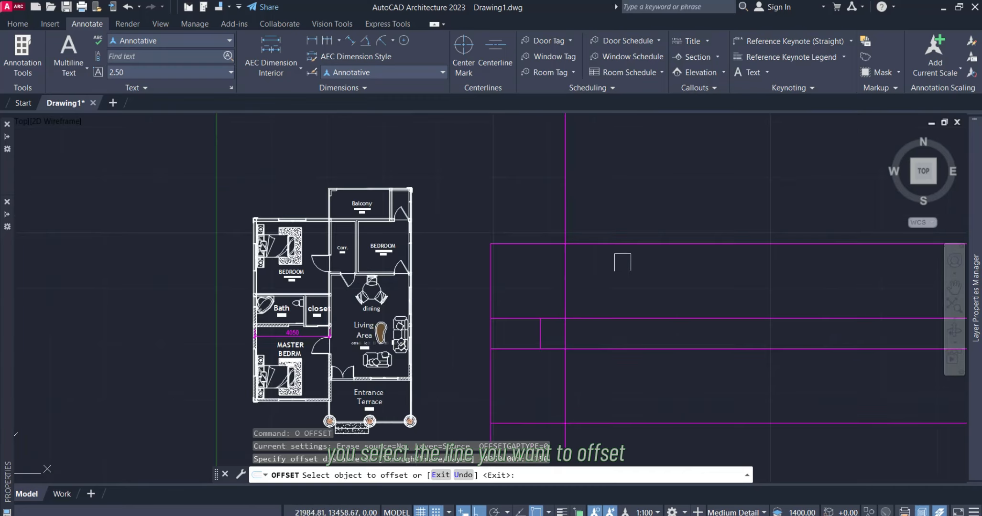
pyautogui.scroll(-2, 626, 266)
pyautogui.click(565, 284)
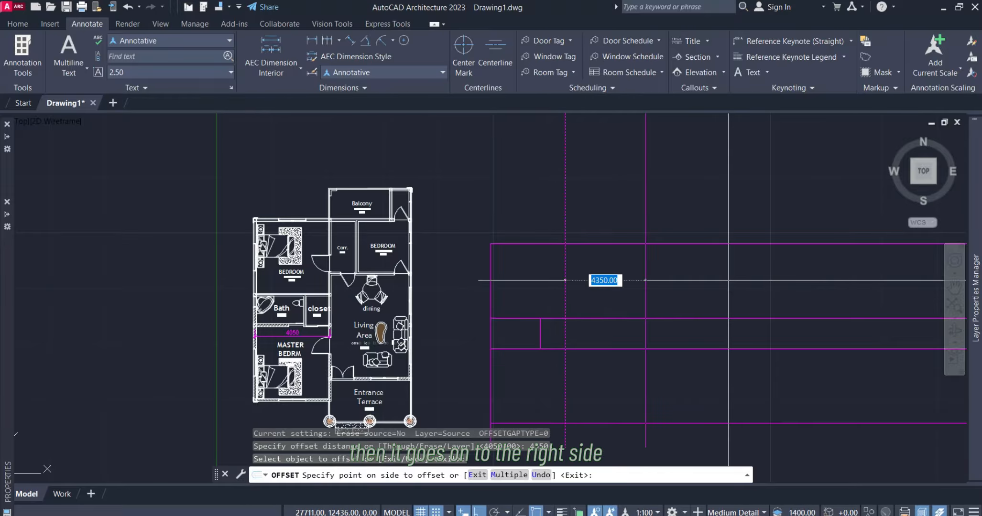
pyautogui.click(729, 280)
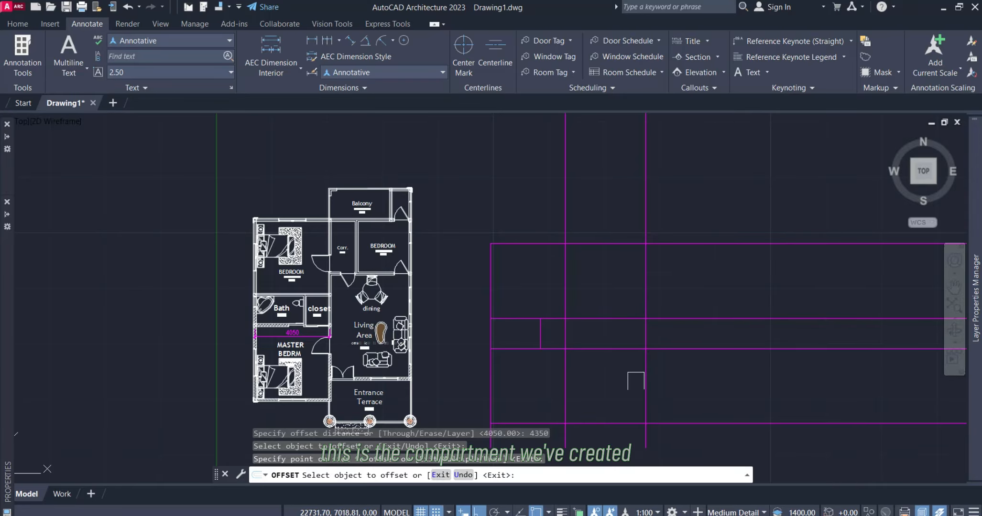
pyautogui.press('Escape')
# - Add a linear dimension for the balcony's depth between its upper and lower wall centerlines on the reference plan
pyautogui.scroll(3, 344, 208)
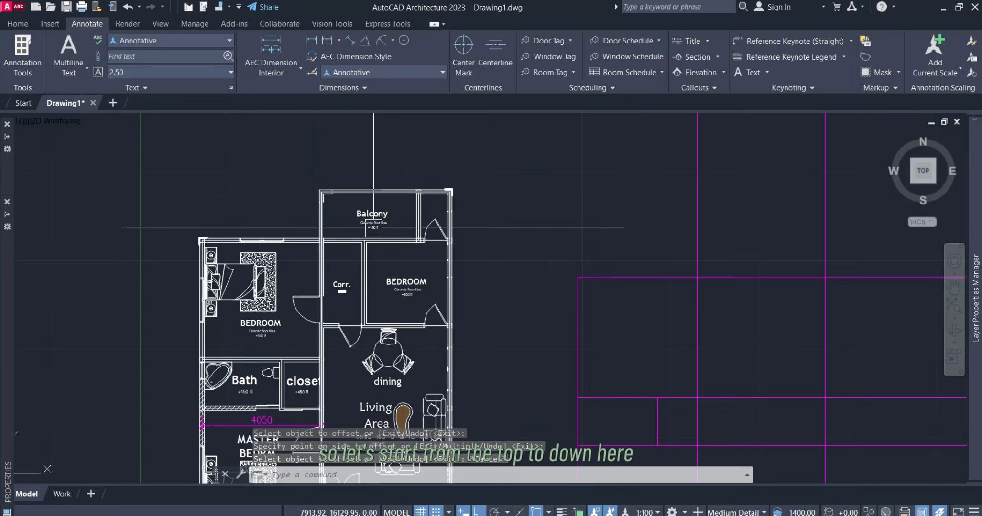
pyautogui.scroll(-2, 397, 199)
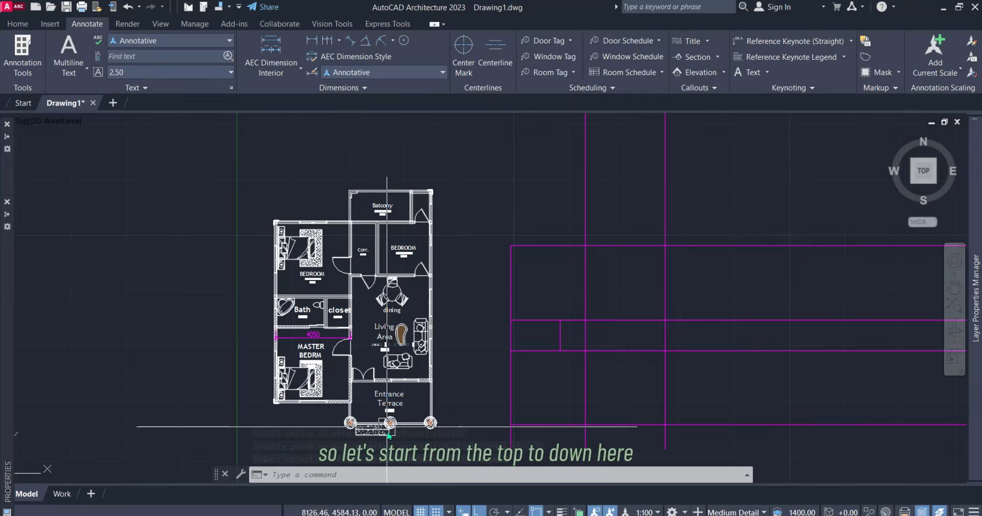
pyautogui.scroll(5, 368, 191)
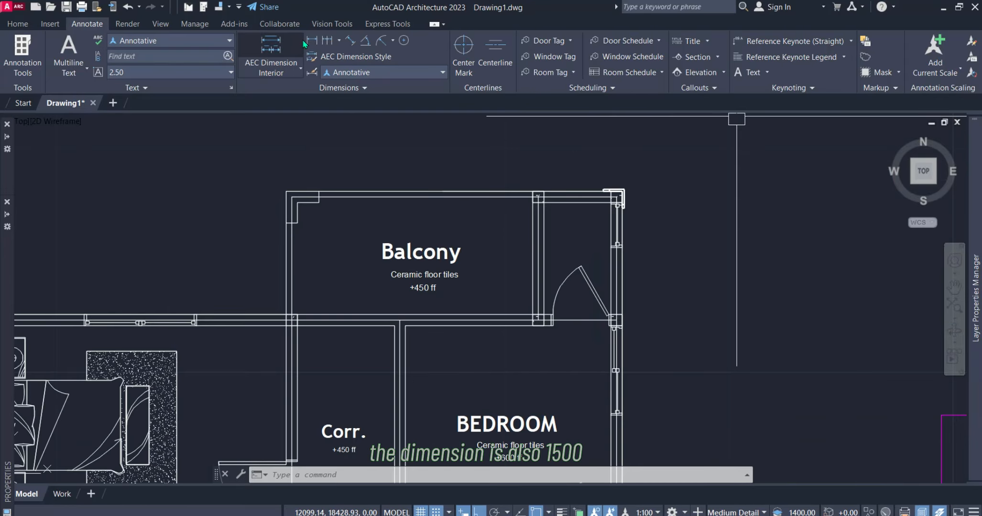
pyautogui.click(312, 41)
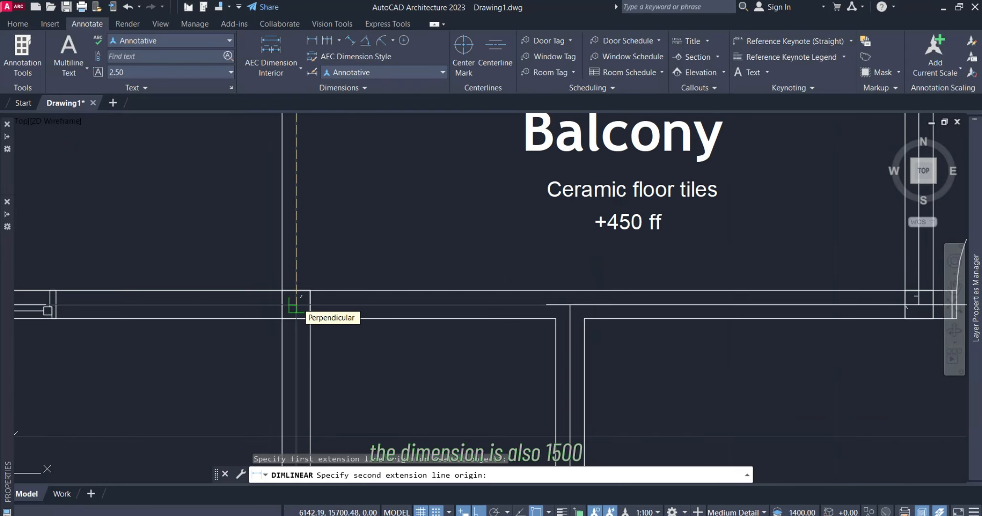
pyautogui.click(295, 305)
pyautogui.scroll(-4, 339, 259)
pyautogui.scroll(2, 353, 234)
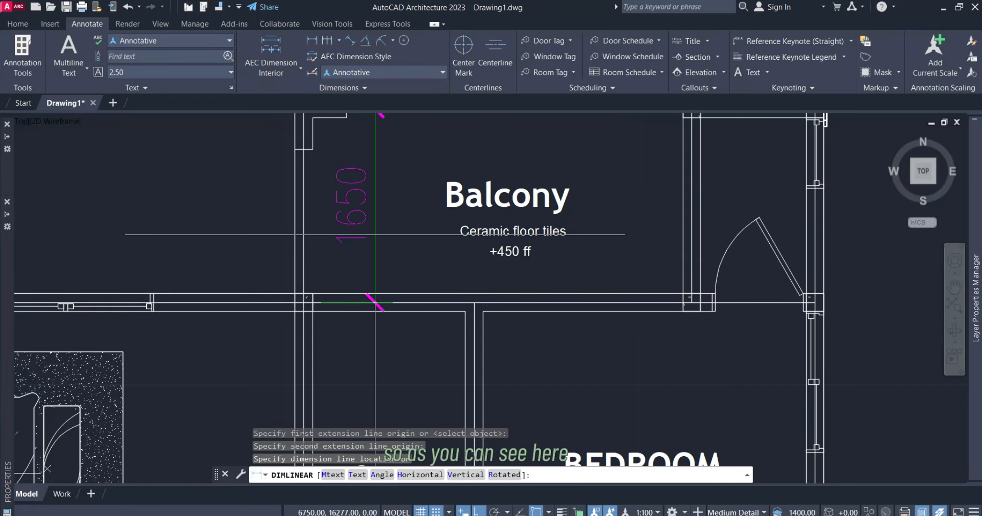
pyautogui.click(376, 303)
pyautogui.scroll(-1, 401, 232)
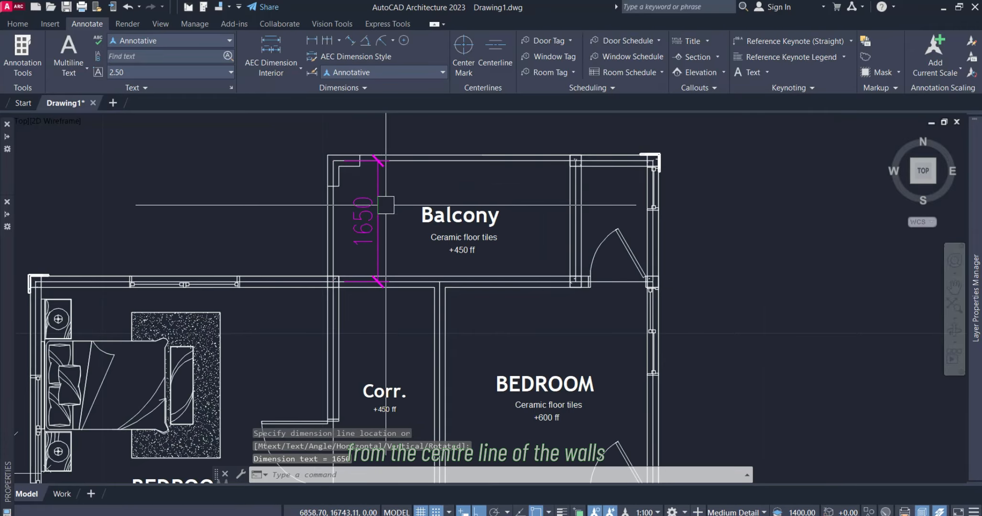
pyautogui.scroll(1, 359, 147)
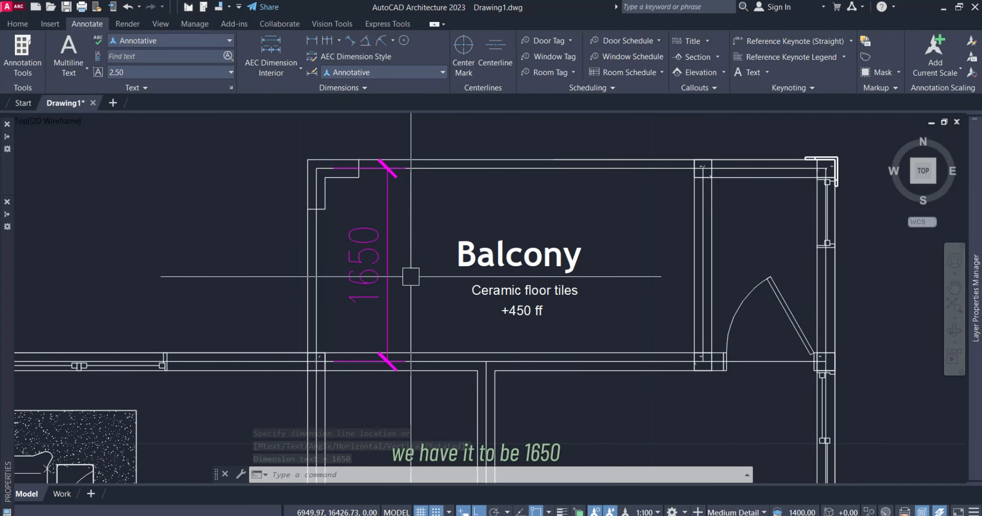
# - Offset the uppermost horizontal centerline 1650 mm upward to mark the balcony's outer edge
pyautogui.scroll(-2, 270, 275)
pyautogui.moveTo(355, 280); pyautogui.dragTo(177, 212, button='middle')
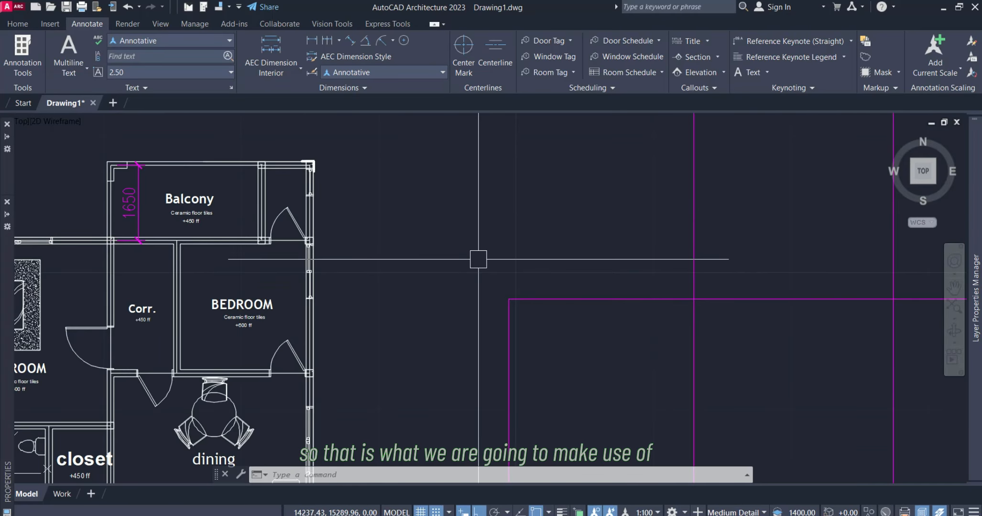
pyautogui.moveTo(302, 247); pyautogui.dragTo(264, 248, button='middle')
pyautogui.moveTo(603, 247); pyautogui.dragTo(489, 259, button='middle')
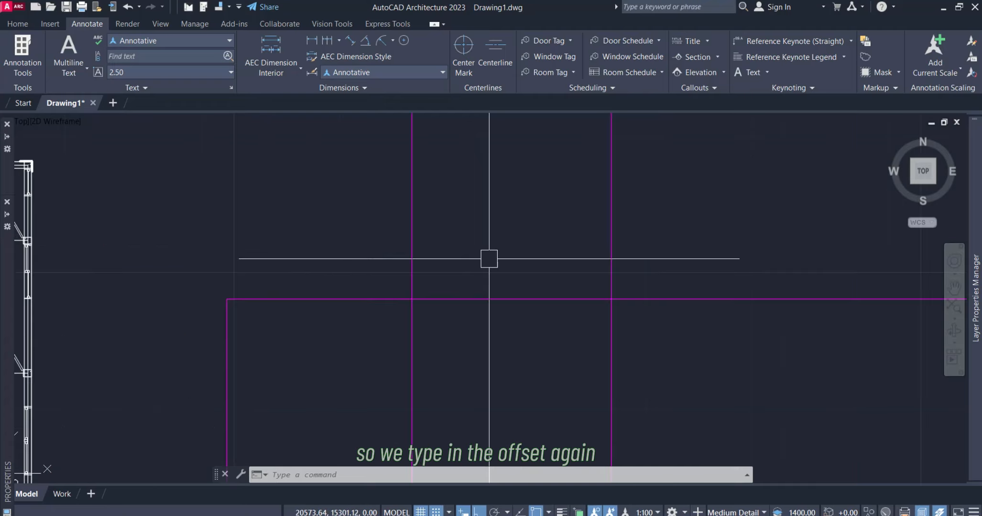
pyautogui.write('offset')
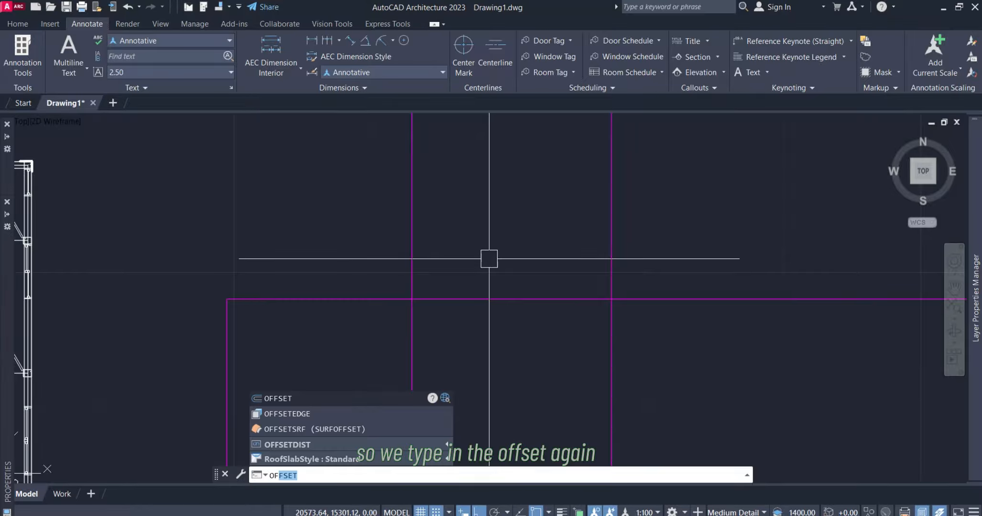
pyautogui.press('Return')
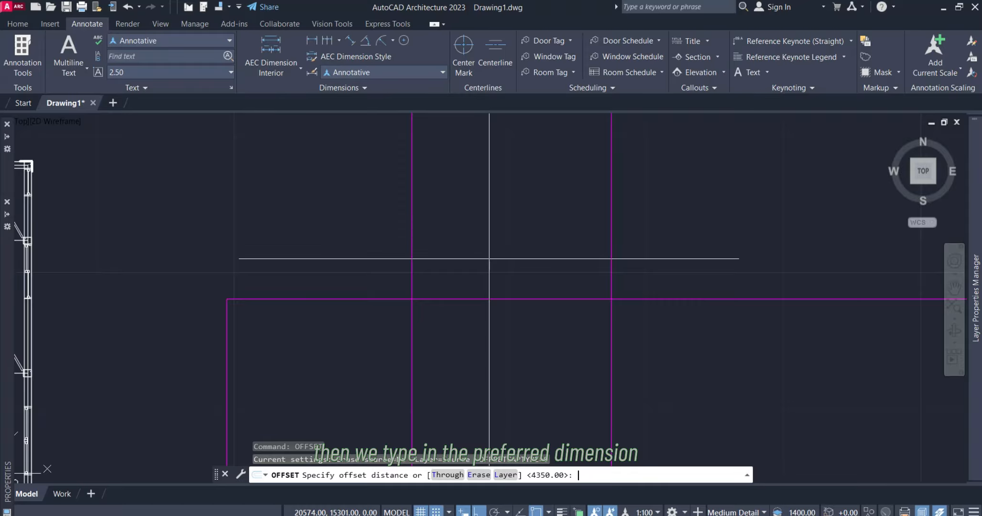
pyautogui.write('1650')
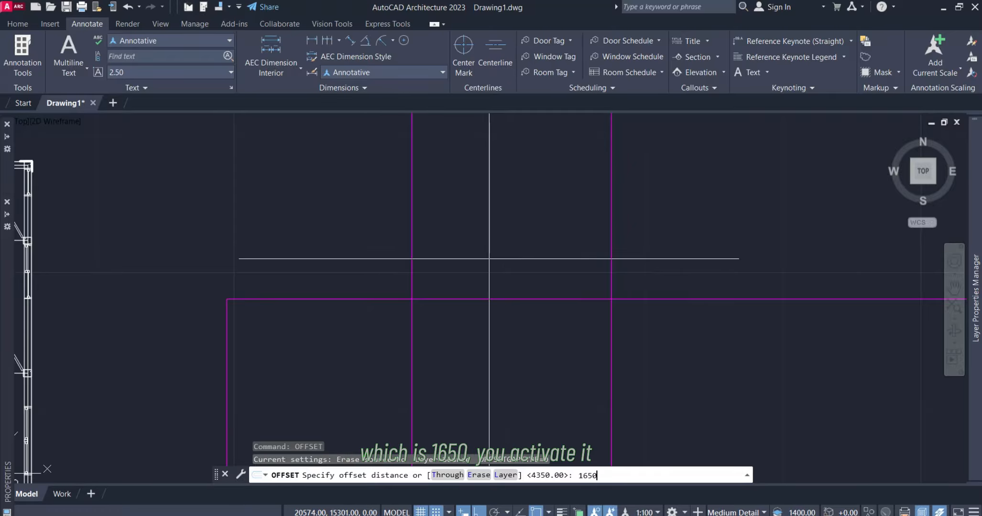
pyautogui.press('Return')
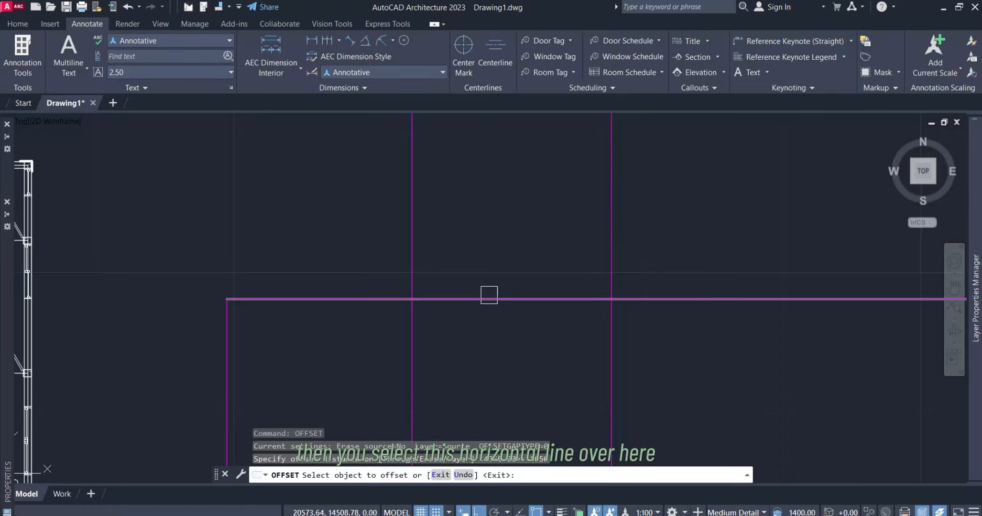
pyautogui.click(546, 299)
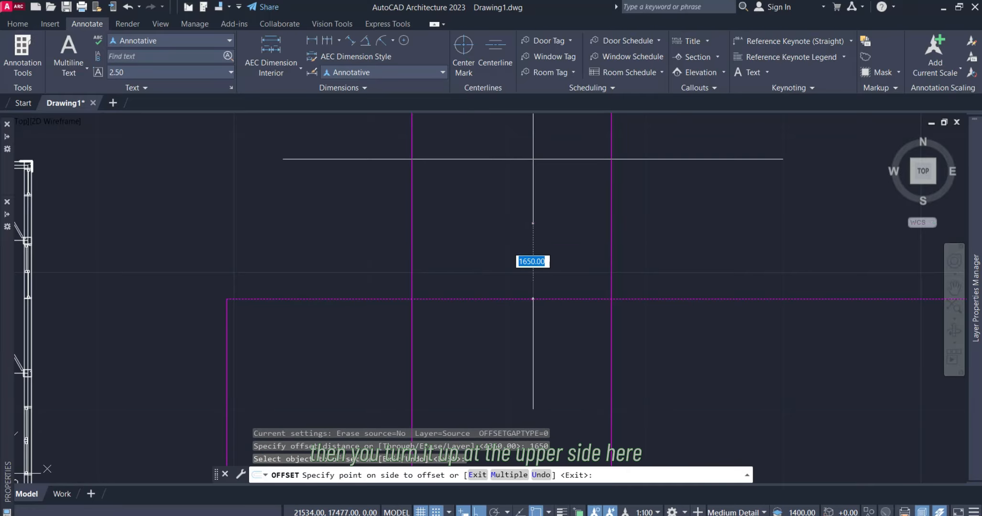
pyautogui.click(535, 160)
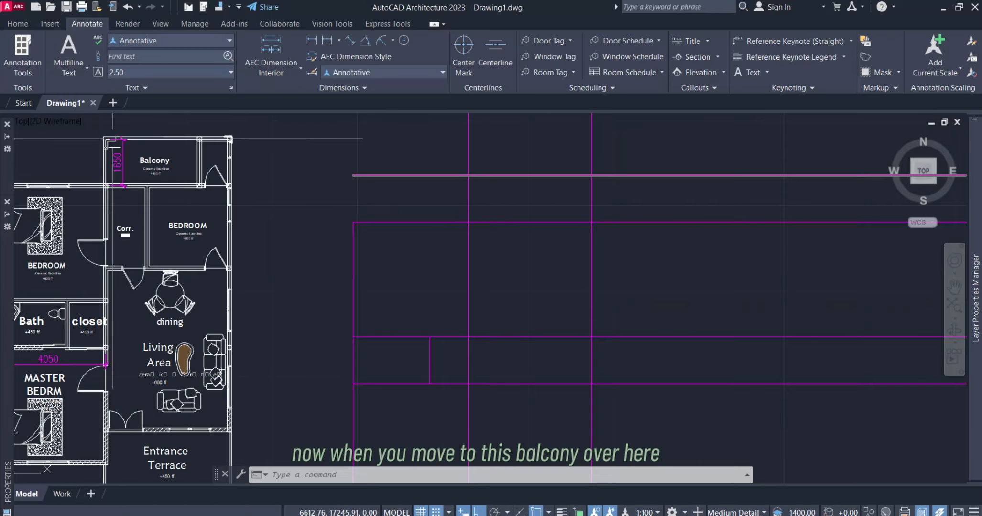
# - Offset the rightmost vertical centerline 1350 mm to the left for the storeroom beside the balcony
pyautogui.scroll(2, 99, 136)
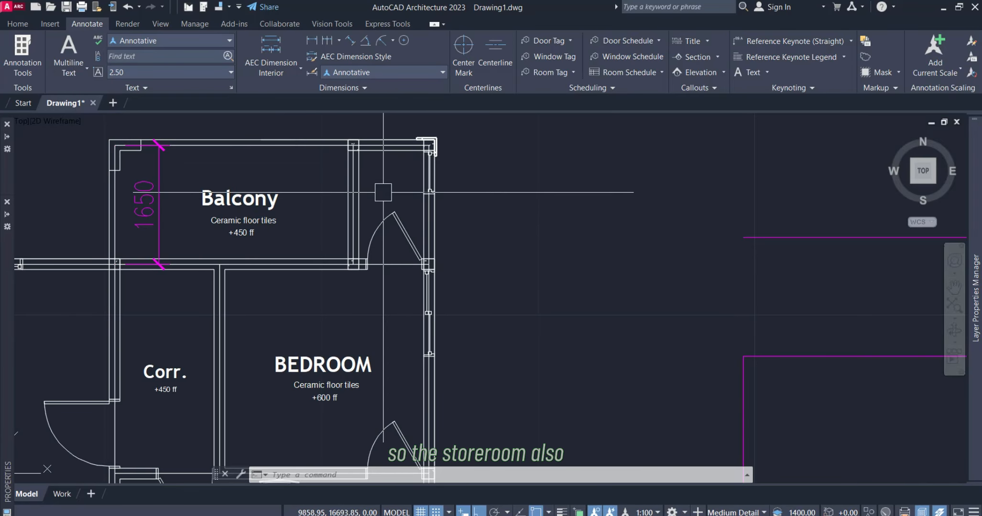
pyautogui.scroll(-4, 383, 192)
pyautogui.moveTo(515, 249)
pyautogui.mouseDown(button='middle')
pyautogui.moveTo(376, 213)
pyautogui.moveTo(308, 219)
pyautogui.mouseUp(button='middle')
pyautogui.scroll(2, 487, 205)
pyautogui.write('o')
pyautogui.press('Return')
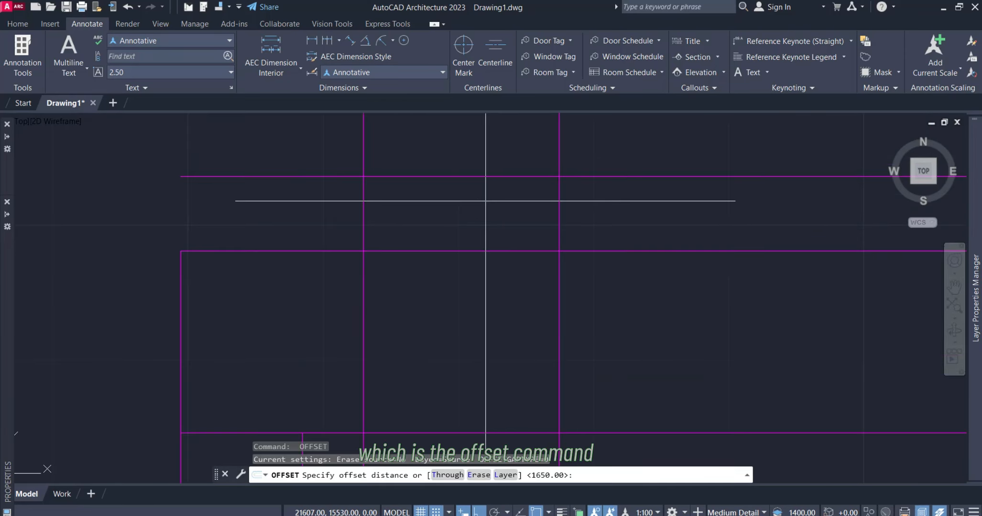
pyautogui.write('1')
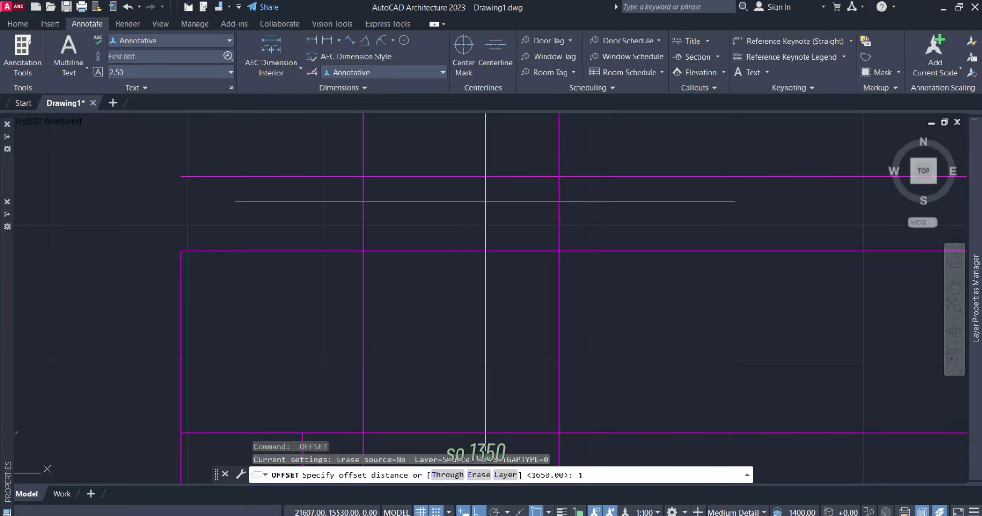
pyautogui.write('350')
pyautogui.press('Return')
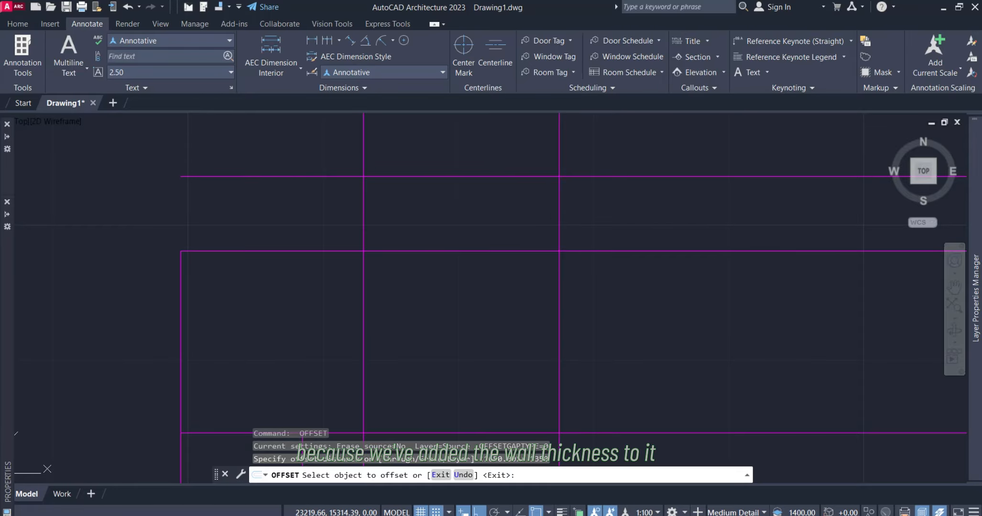
pyautogui.click(557, 210)
pyautogui.click(456, 212)
pyautogui.scroll(-5, 510, 199)
pyautogui.press('Escape')
pyautogui.scroll(2, 499, 267)
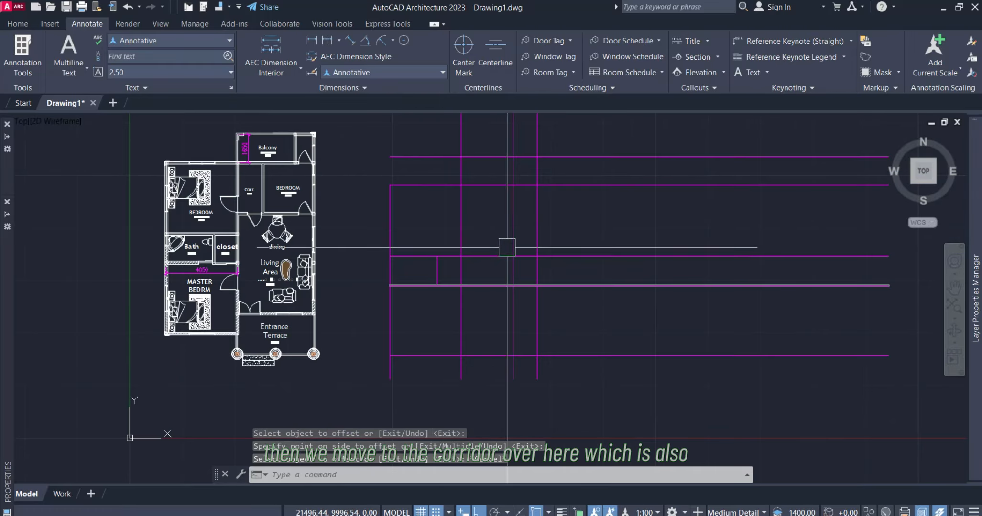
# - Add a linear dimension for the corridor's width between its side wall centerlines on the reference plan
pyautogui.scroll(5, 222, 180)
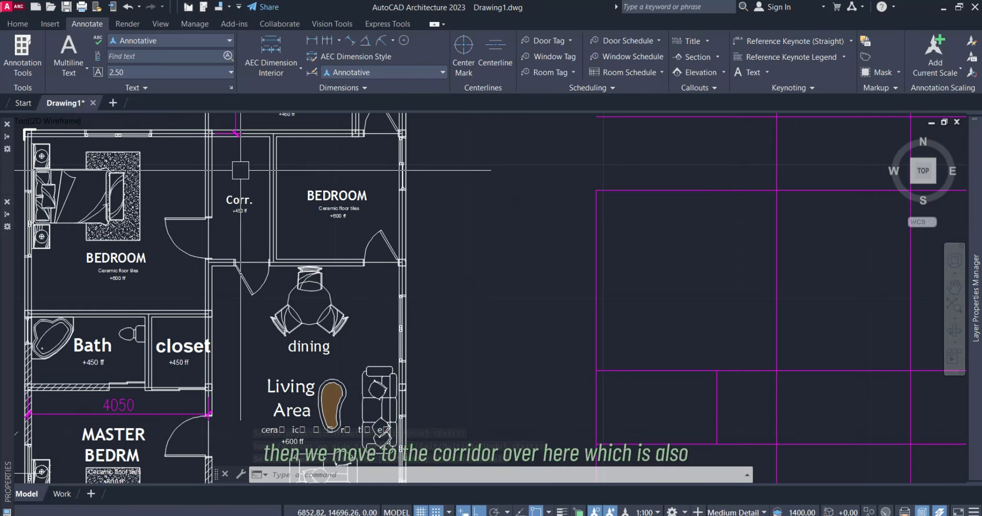
pyautogui.scroll(-2, 444, 234)
pyautogui.moveTo(631, 295); pyautogui.dragTo(555, 295, button='middle')
pyautogui.click(312, 41)
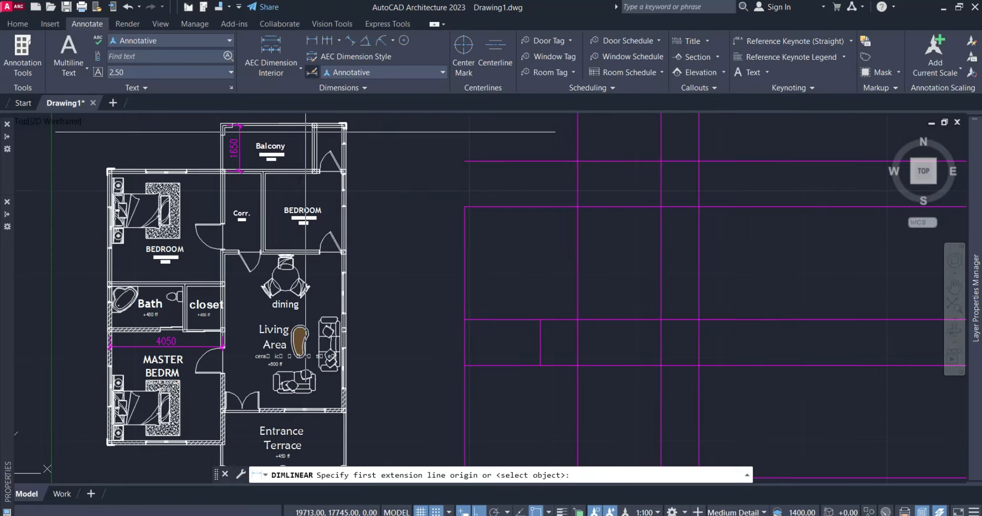
pyautogui.scroll(6, 234, 174)
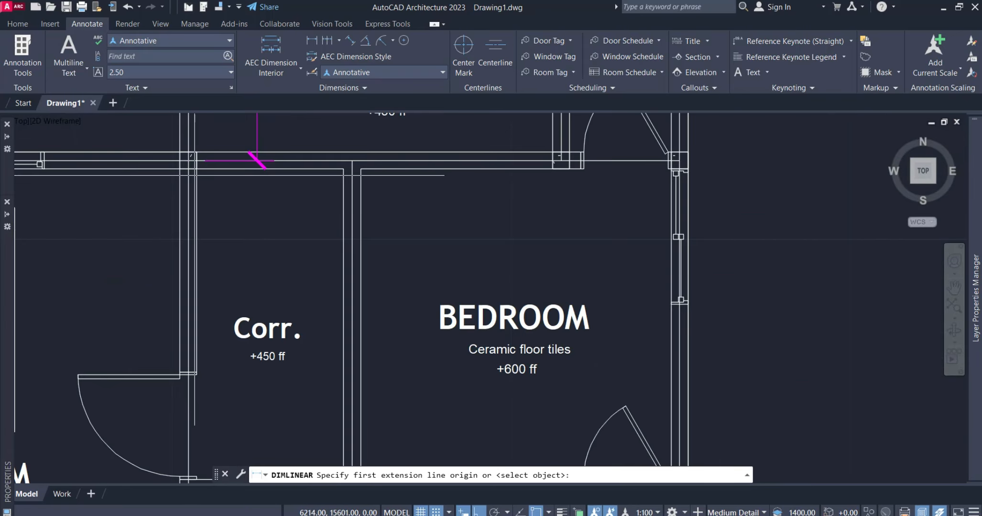
pyautogui.scroll(4, 257, 161)
pyautogui.click(174, 157)
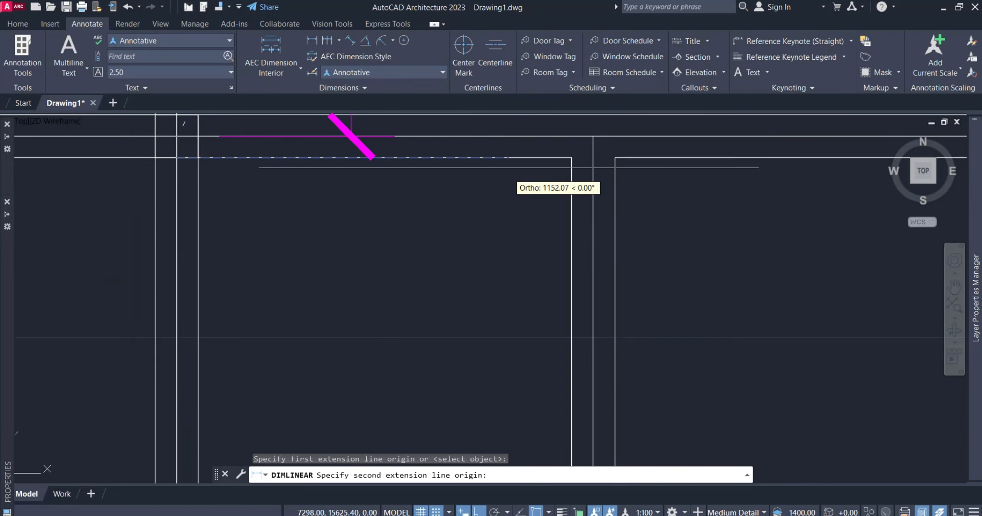
pyautogui.click(592, 136)
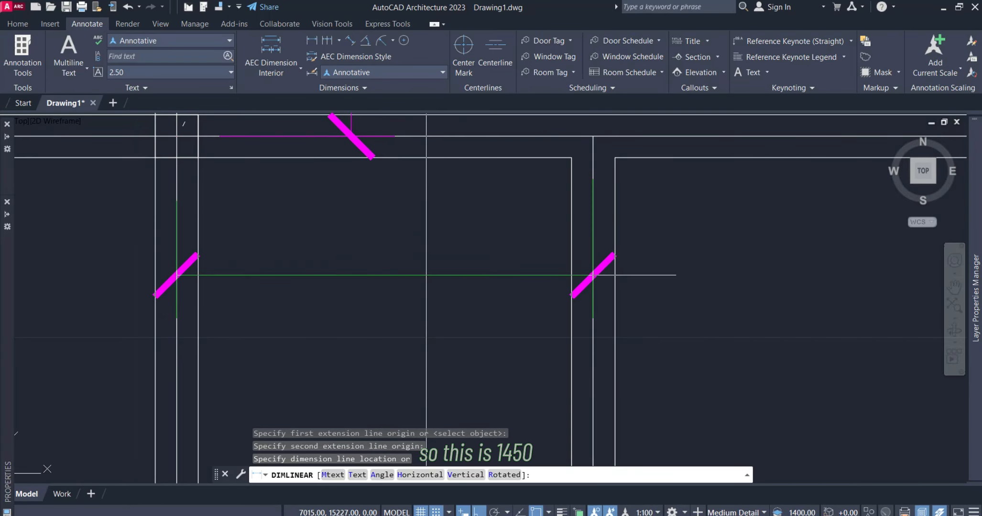
pyautogui.click(615, 312)
# - Offset the dining and living area's left vertical centerline 1450 mm to the right for the corridor
pyautogui.scroll(-10, 444, 295)
pyautogui.scroll(1, 565, 284)
pyautogui.write('o')
pyautogui.press('Return')
pyautogui.write('1450')
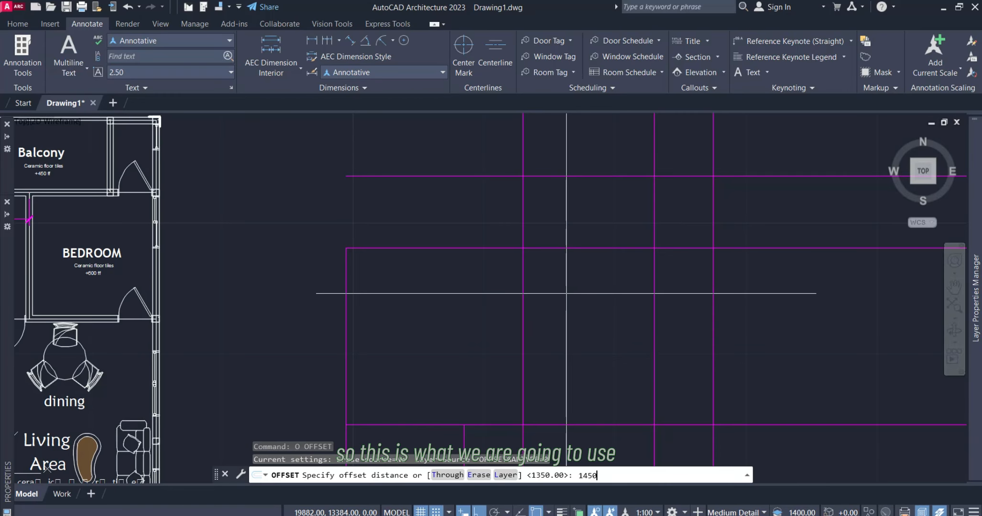
pyautogui.press('Return')
pyautogui.click(523, 306)
pyautogui.click(615, 323)
pyautogui.press('Escape')
# - Using the balcony's lower horizontal centerline as cutting edge, trim the corridor centerline above it and the storeroom centerline below it
pyautogui.click(621, 253)
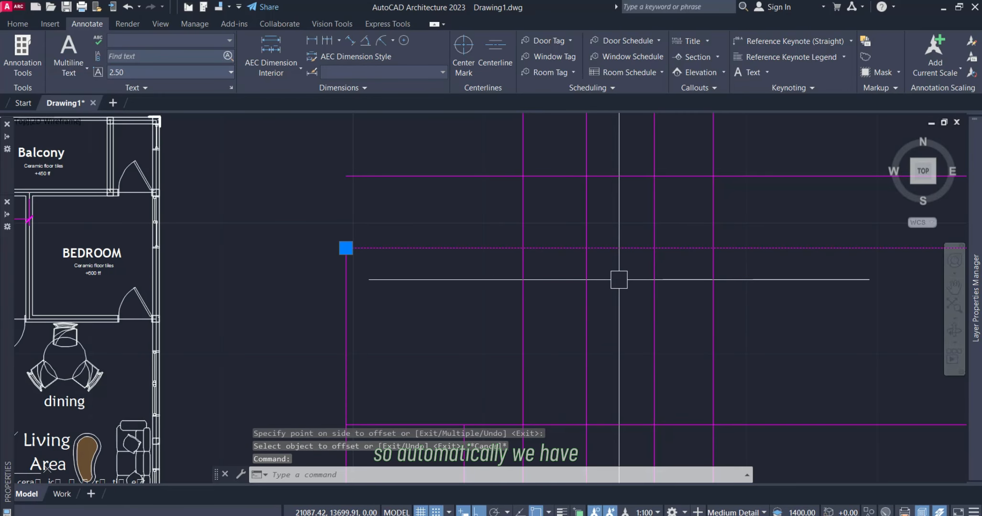
pyautogui.write('Tr')
pyautogui.press('Return')
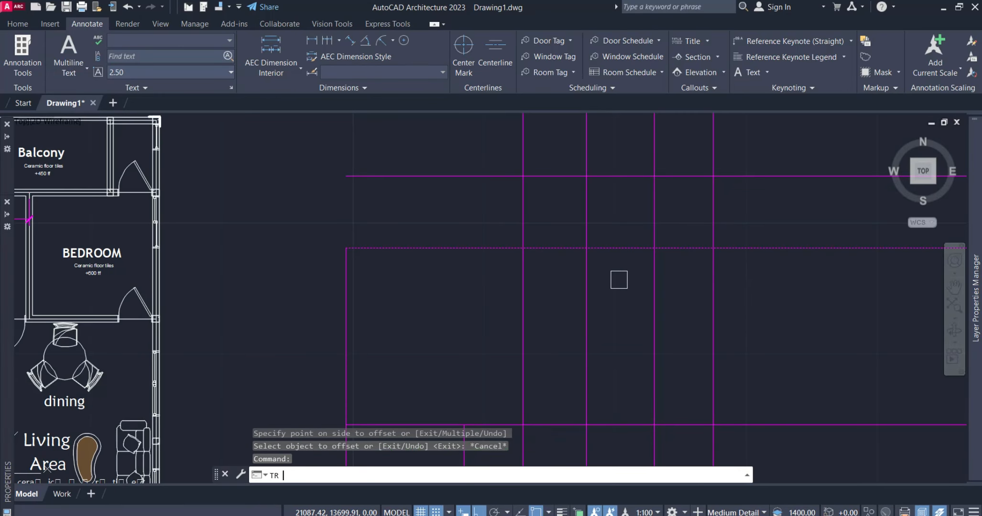
pyautogui.click(583, 196)
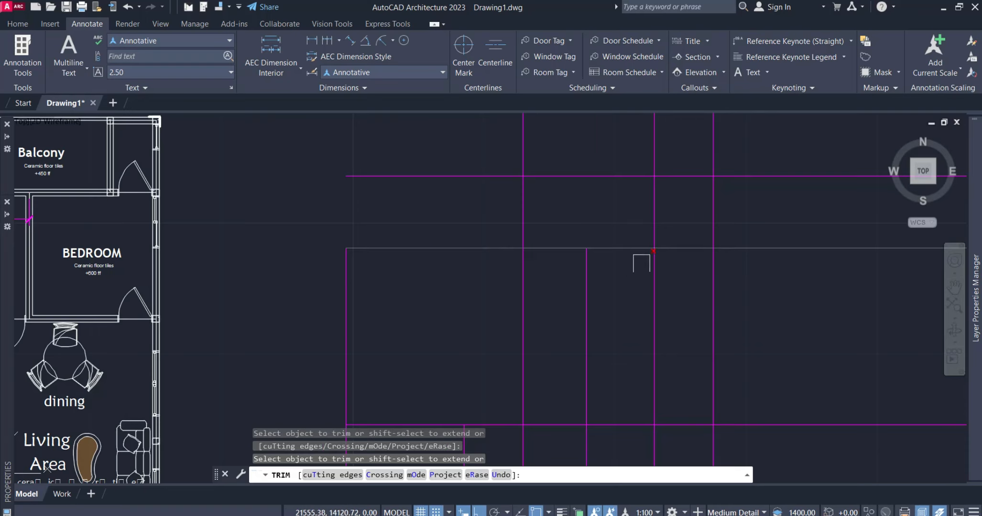
pyautogui.press('Escape')
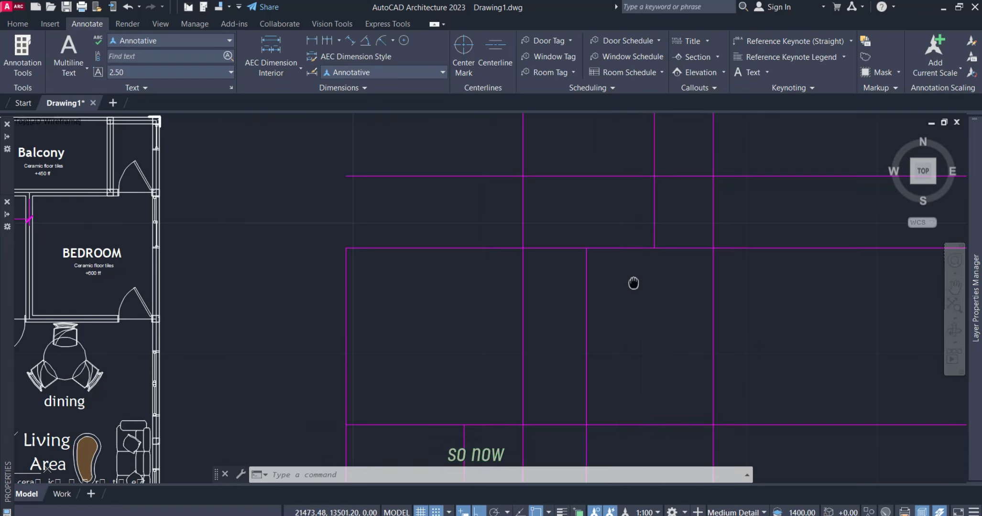
# - Measure the depth of the bedroom beside the corridor between its upper and lower wall centerlines with a linear dimension
pyautogui.scroll(-3, 607, 308)
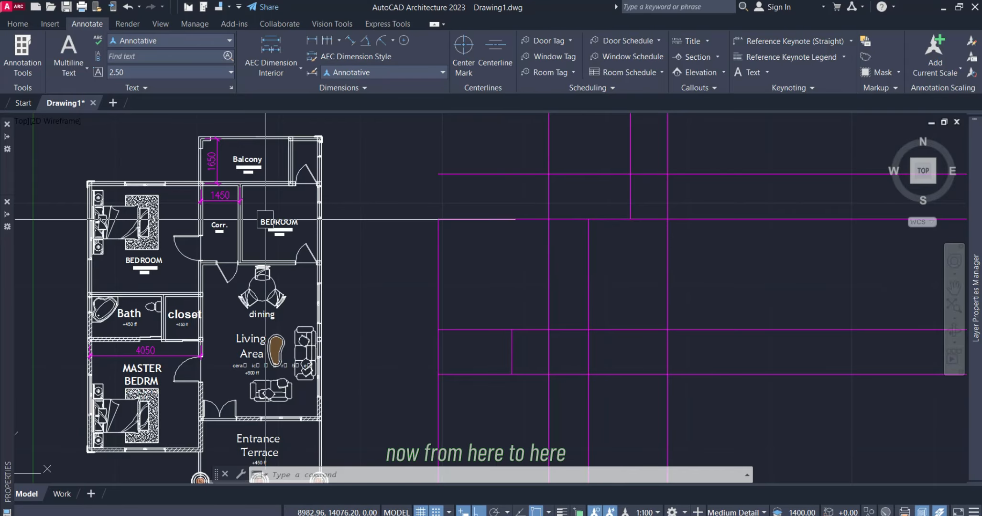
pyautogui.click(311, 40)
pyautogui.scroll(7, 240, 184)
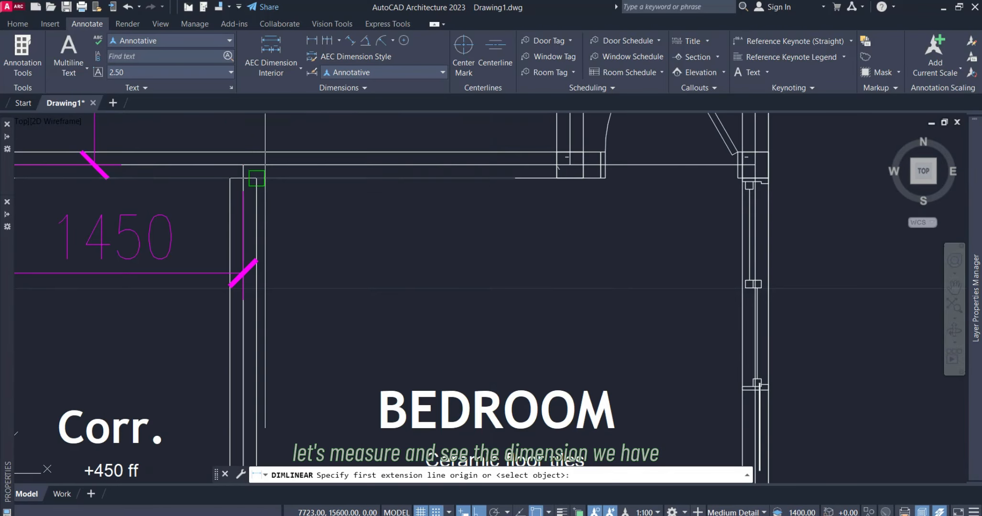
pyautogui.click(231, 160)
pyautogui.scroll(-6, 322, 161)
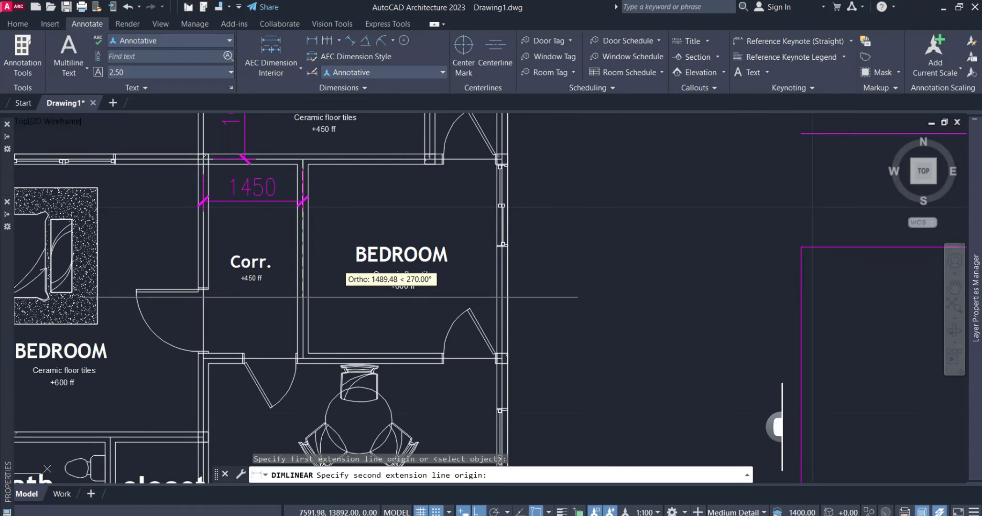
pyautogui.scroll(2, 300, 363)
pyautogui.scroll(3, 299, 364)
pyautogui.click(294, 355)
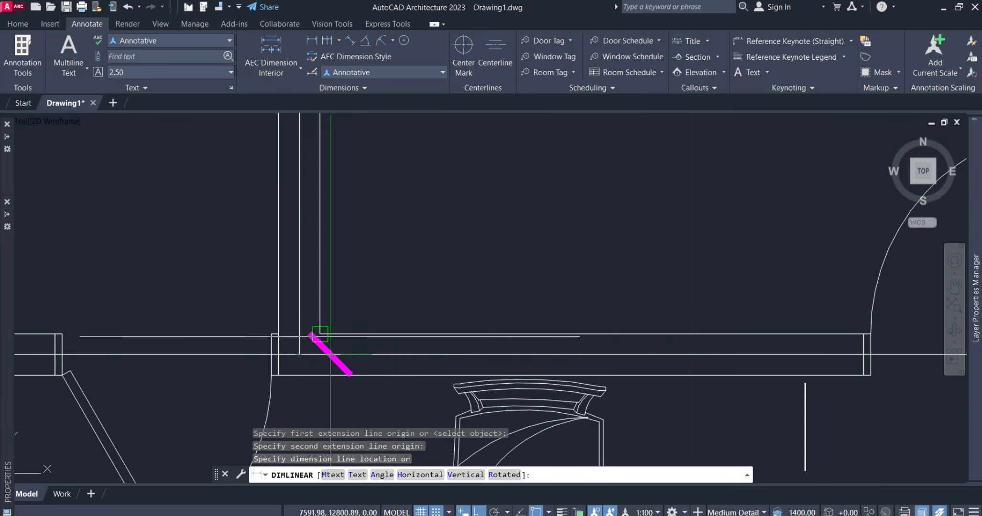
pyautogui.scroll(-3, 430, 260)
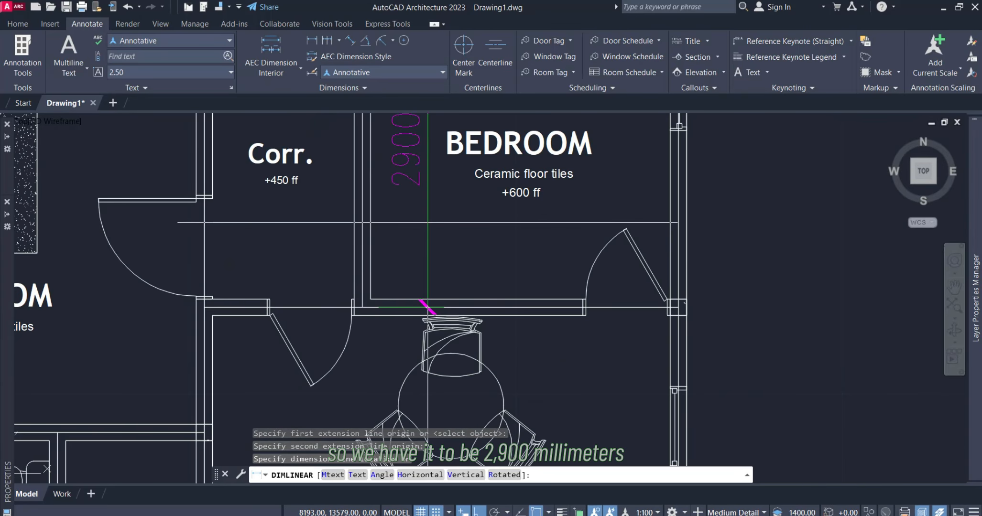
pyautogui.moveTo(428, 307); pyautogui.dragTo(429, 369, button='middle')
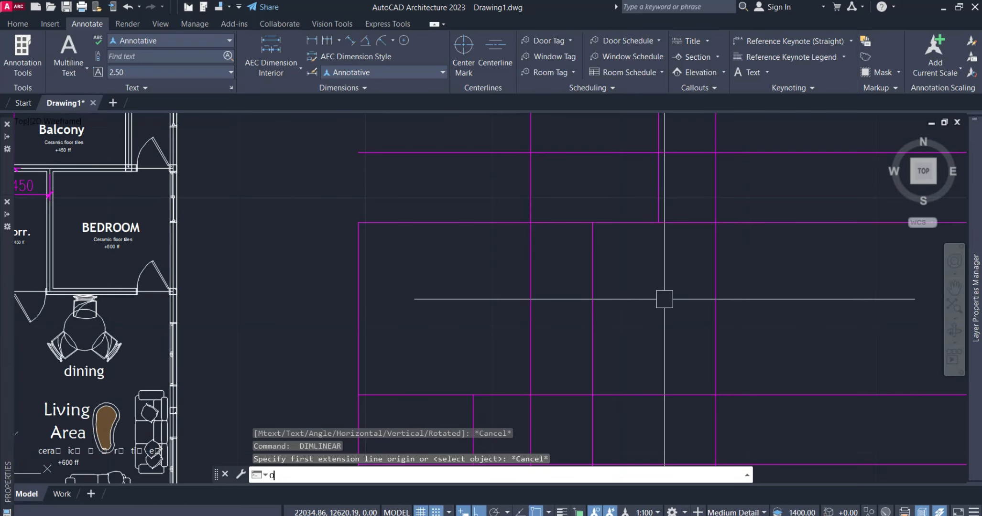
# - Offset the balcony's lower horizontal centerline 2900 mm downward to mark the bedroom's lower wall
pyautogui.write('o')
pyautogui.press('Return')
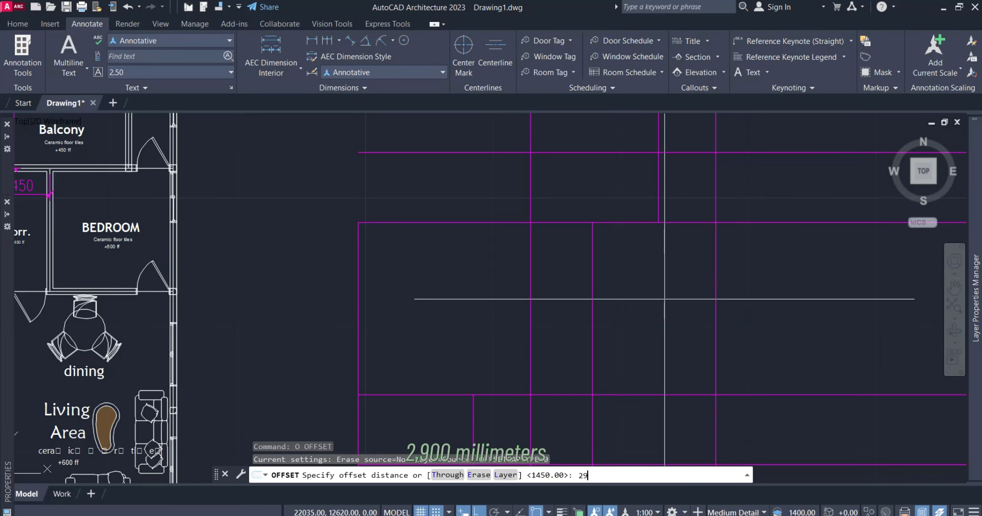
pyautogui.press('Return')
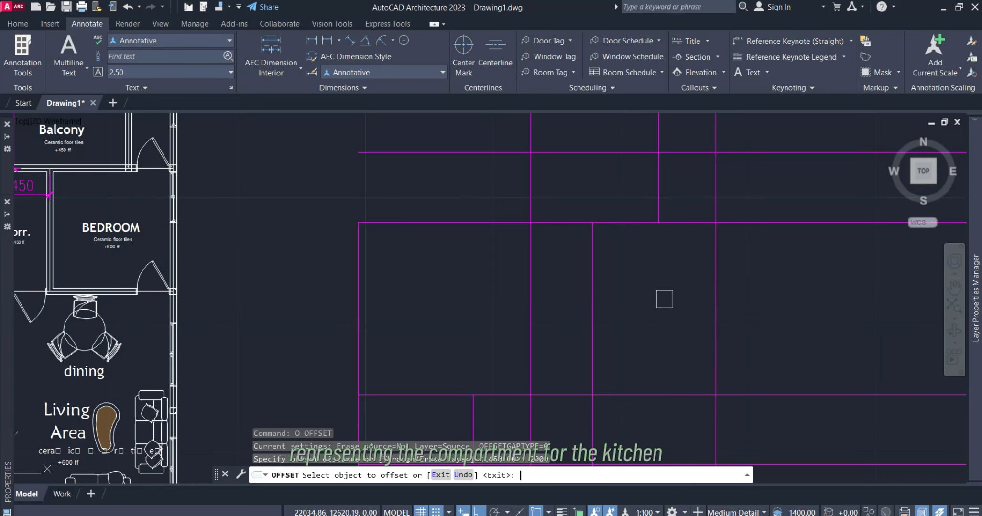
pyautogui.click(631, 222)
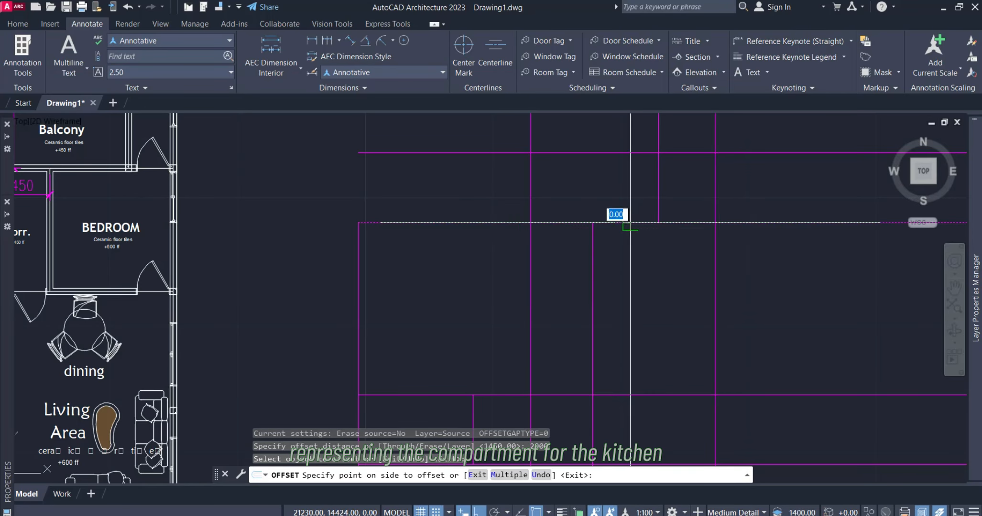
pyautogui.click(637, 306)
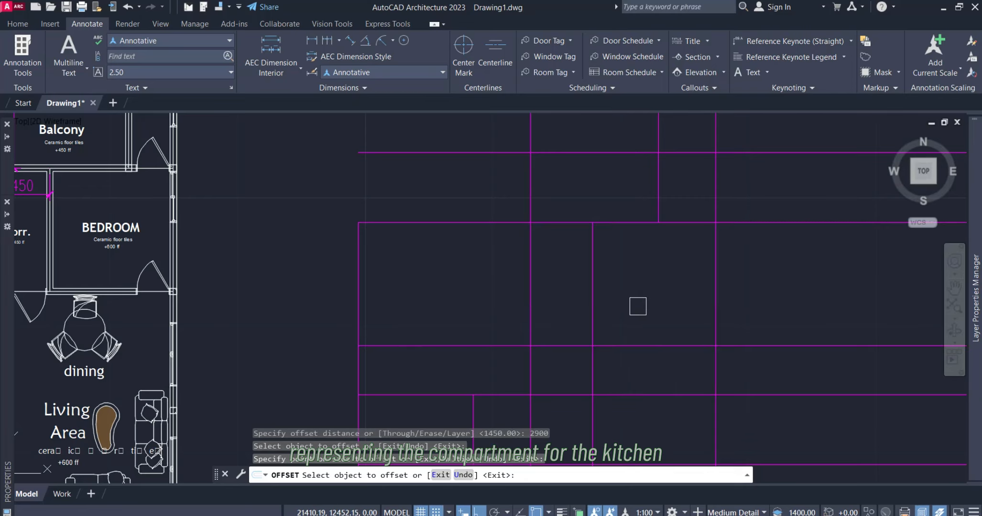
pyautogui.press('Escape')
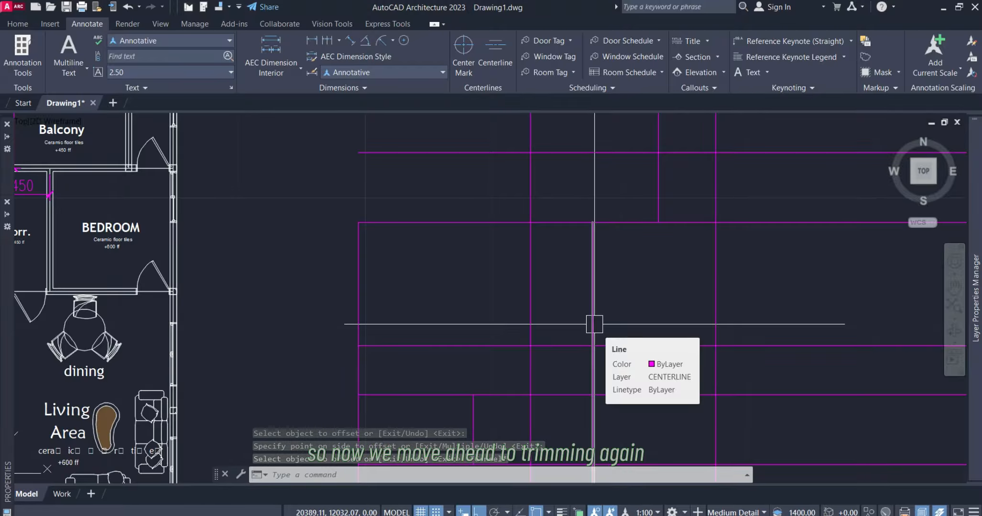
pyautogui.scroll(-2, 640, 286)
pyautogui.moveTo(637, 331); pyautogui.dragTo(633, 233, button='middle')
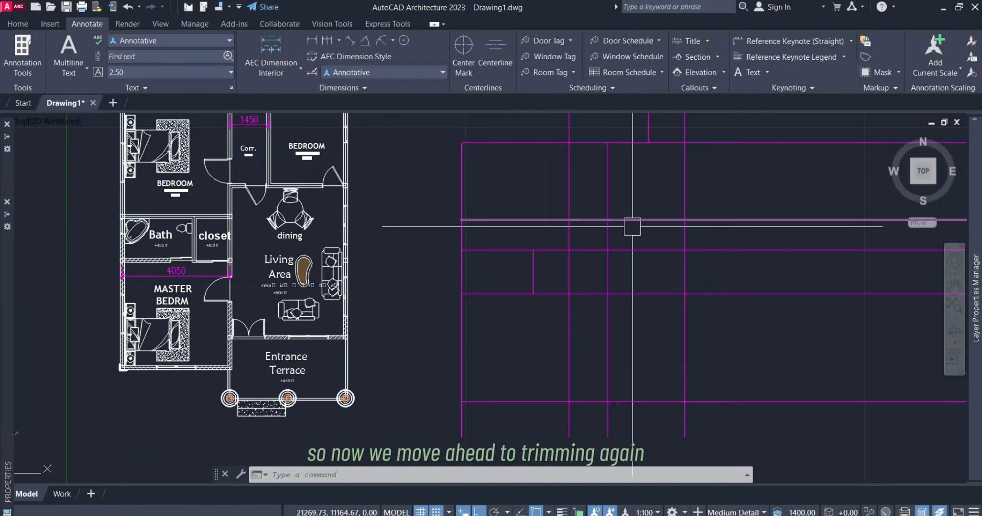
pyautogui.scroll(3, 629, 208)
pyautogui.scroll(-3, 625, 245)
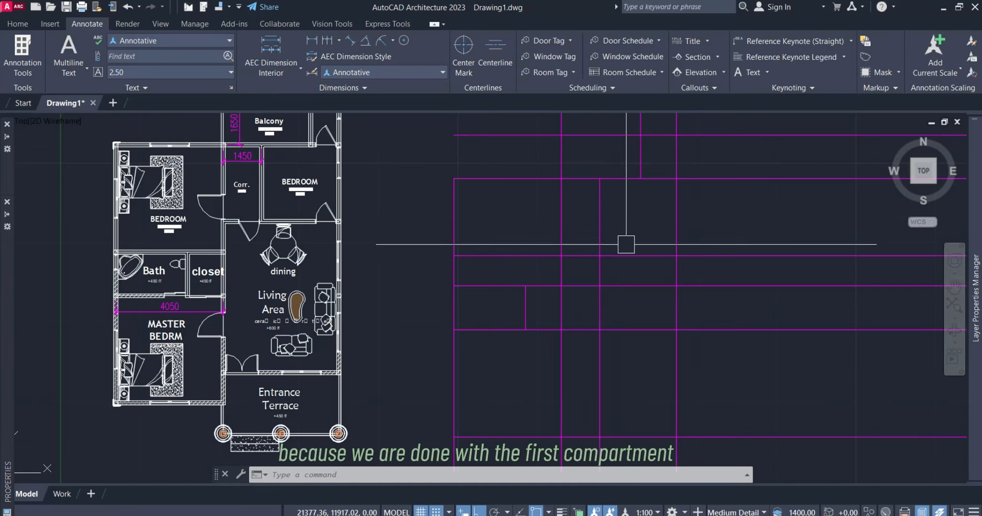
# - Add a linear dimension for the entrance terrace's depth from the living area's front wall centerline to the column centerline
pyautogui.scroll(-2, 634, 219)
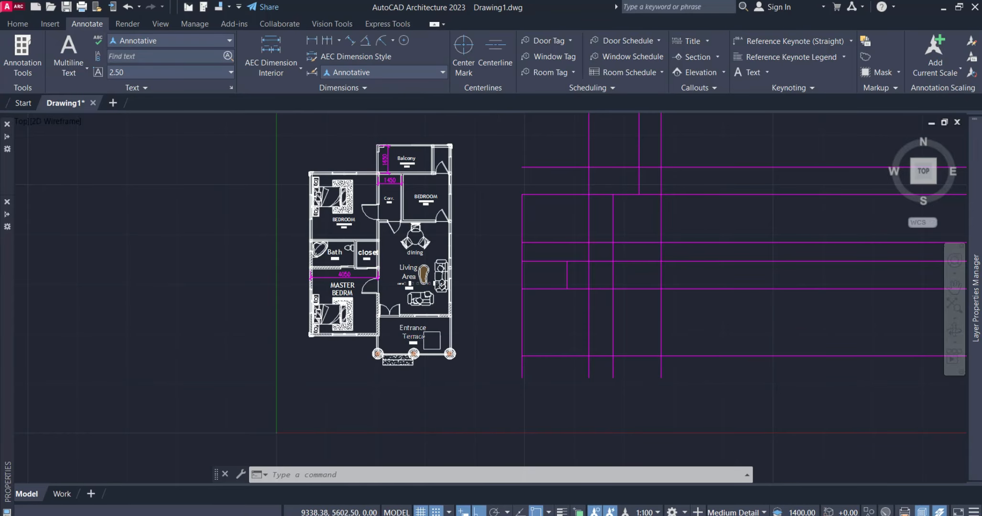
pyautogui.scroll(2, 431, 340)
pyautogui.scroll(4, 491, 431)
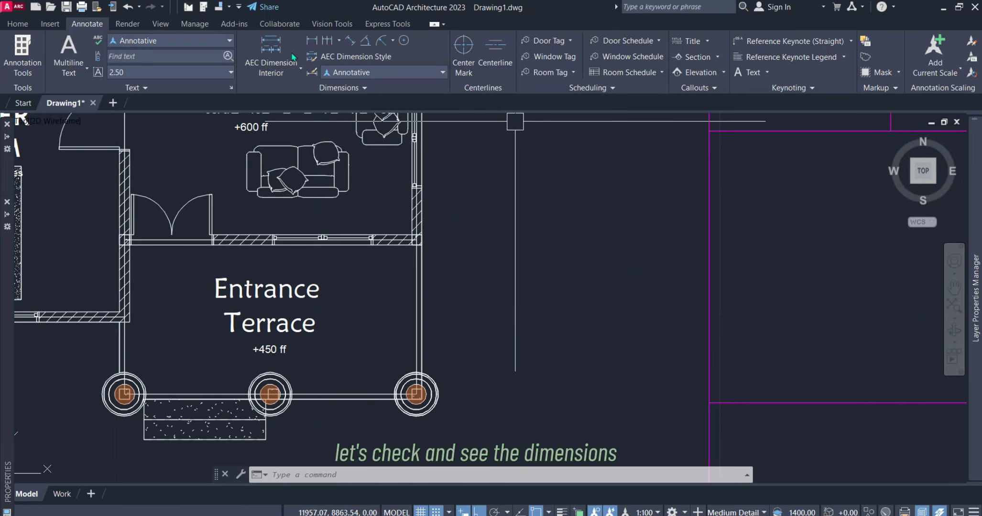
pyautogui.scroll(4, 409, 238)
pyautogui.click(455, 282)
pyautogui.scroll(-3, 470, 203)
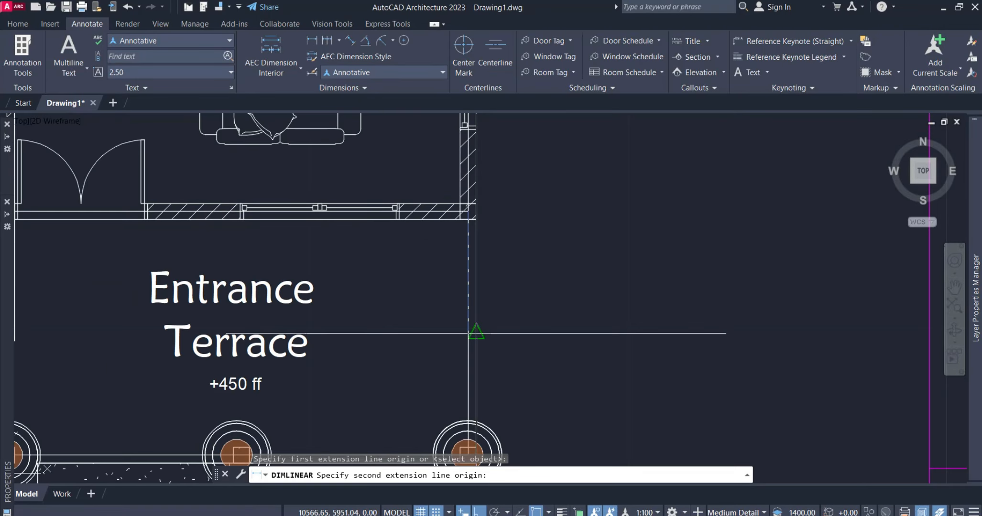
pyautogui.moveTo(467, 341); pyautogui.dragTo(481, 217, button='middle')
pyautogui.scroll(3, 480, 333)
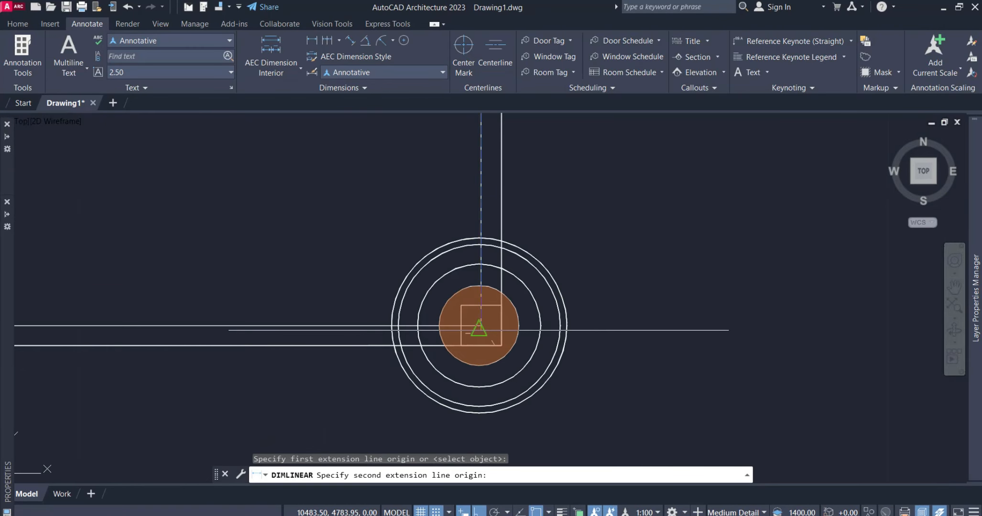
pyautogui.scroll(3, 480, 325)
pyautogui.scroll(2, 479, 325)
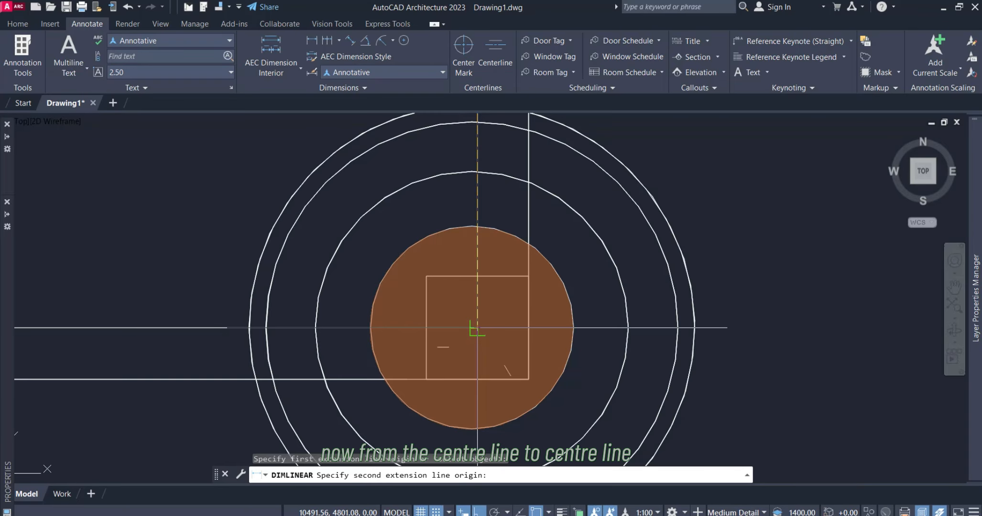
pyautogui.click(476, 328)
pyautogui.scroll(-6, 477, 335)
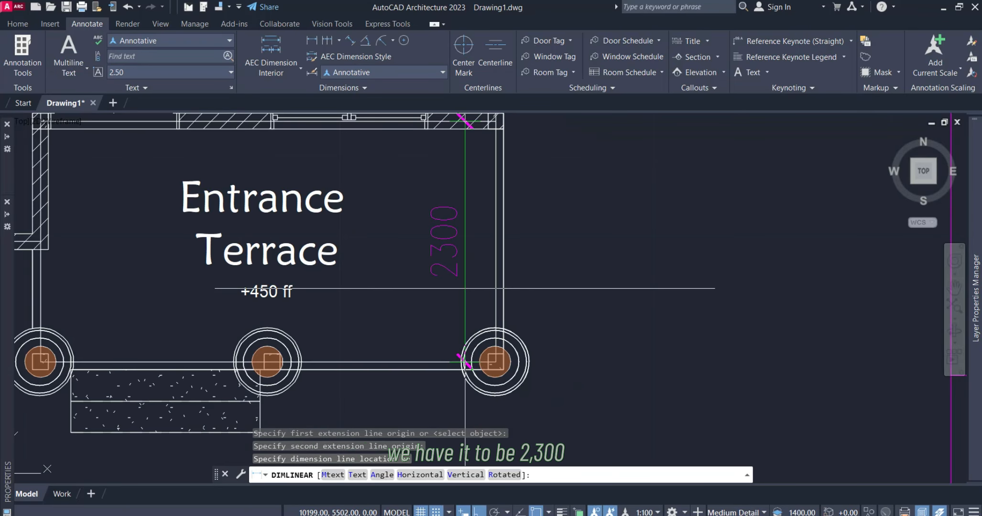
pyautogui.click(437, 288)
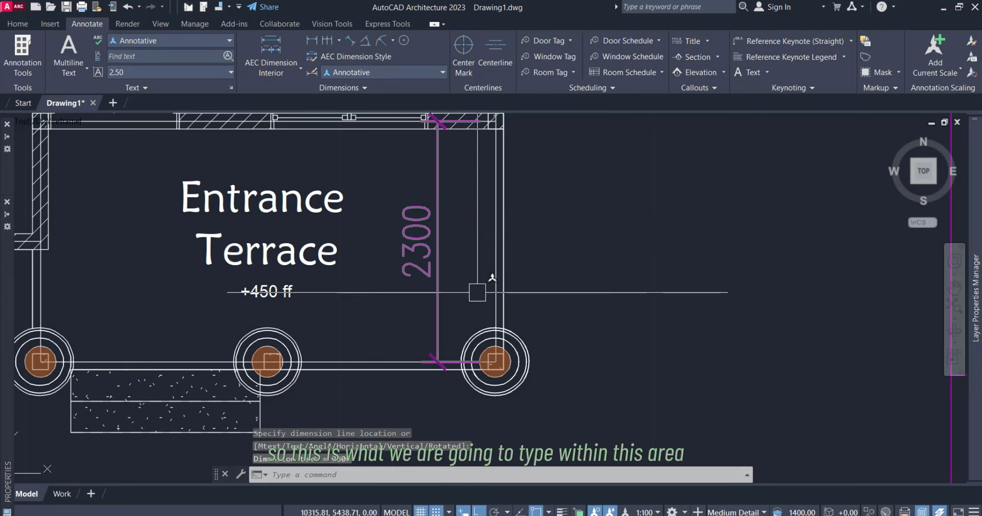
# - Offset the master bedroom's lower horizontal centerline 2300 mm downward to mark the entrance terrace's front edge
pyautogui.scroll(-4, 573, 311)
pyautogui.scroll(-4, 682, 331)
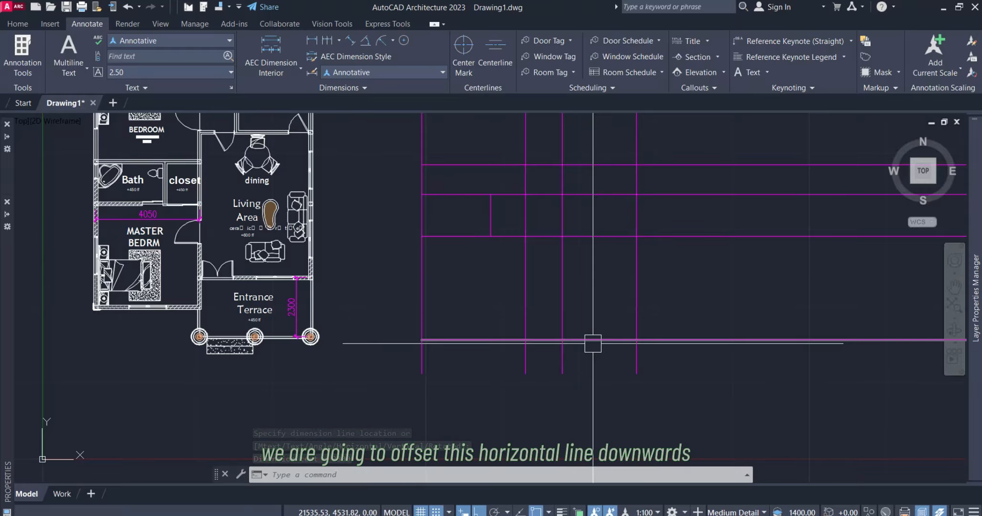
pyautogui.click(593, 340)
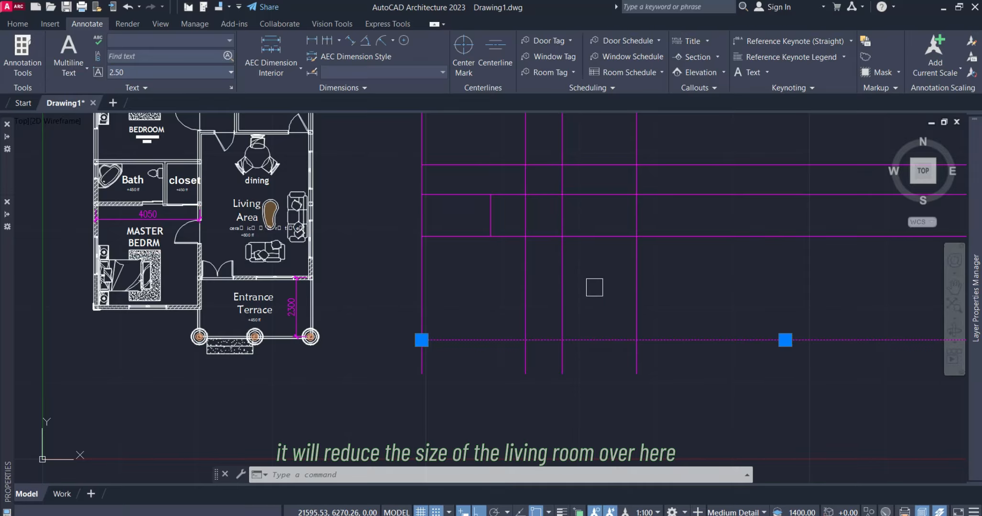
pyautogui.press('Escape')
pyautogui.write('o')
pyautogui.press('Return')
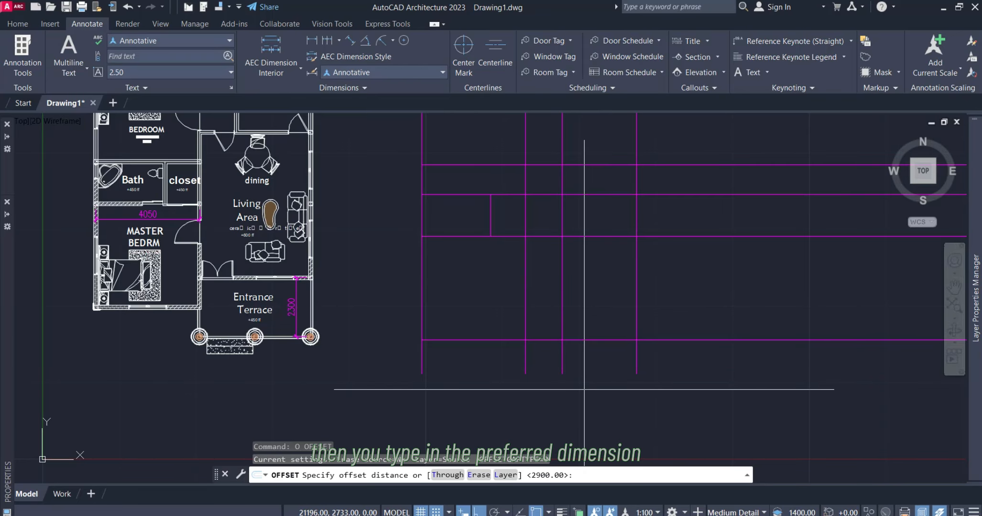
pyautogui.write('2300')
pyautogui.press('Return')
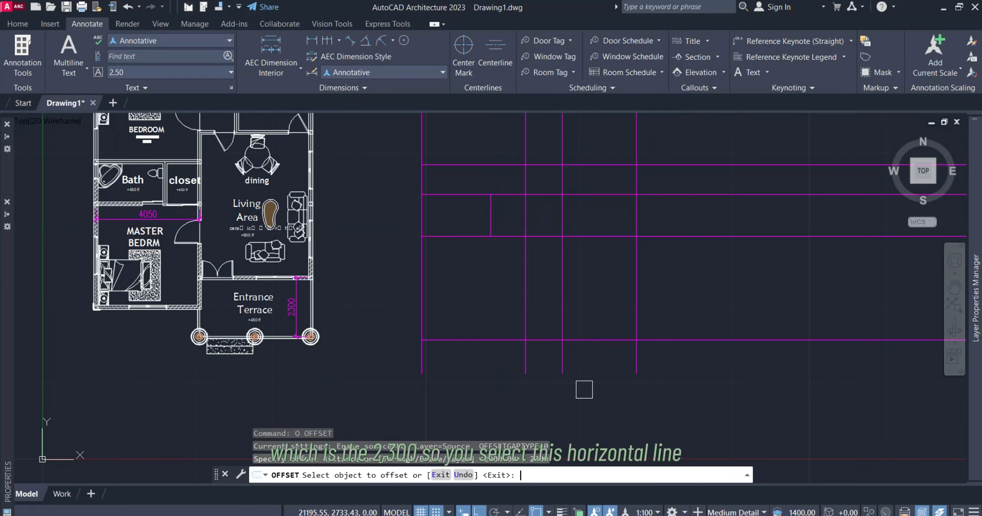
pyautogui.click(593, 340)
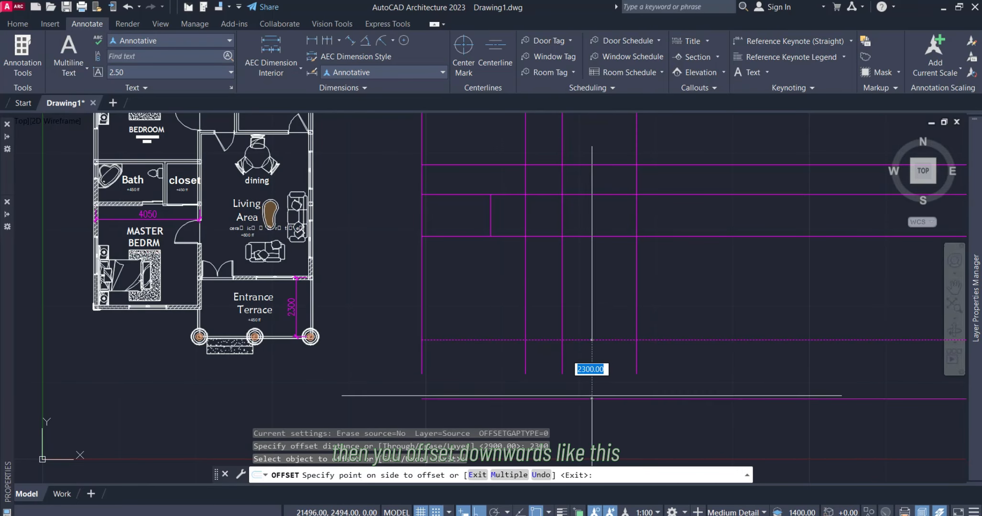
pyautogui.click(592, 430)
pyautogui.press('Escape')
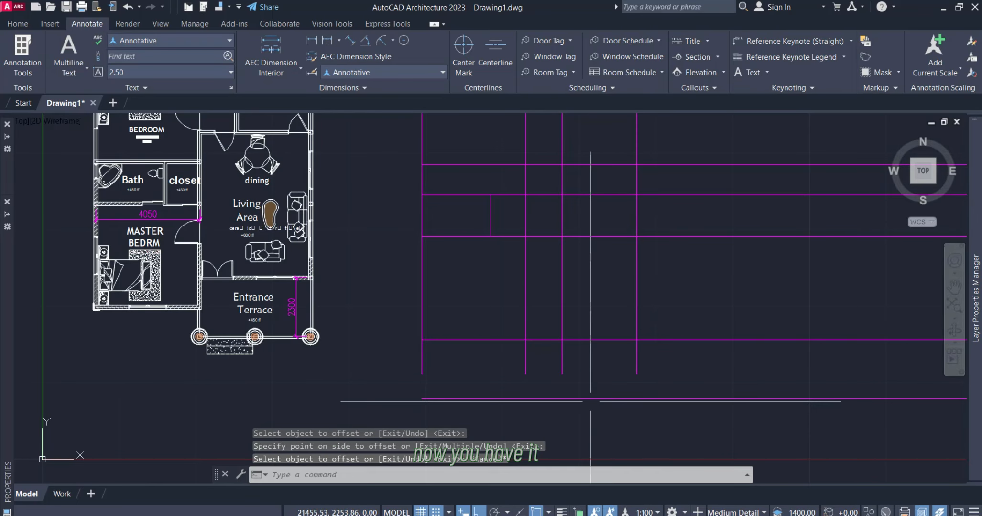
# - Using the corridor's right vertical centerline as cutting edge, trim the part of the small bedroom's lower horizontal centerline to its left
pyautogui.scroll(2, 555, 300)
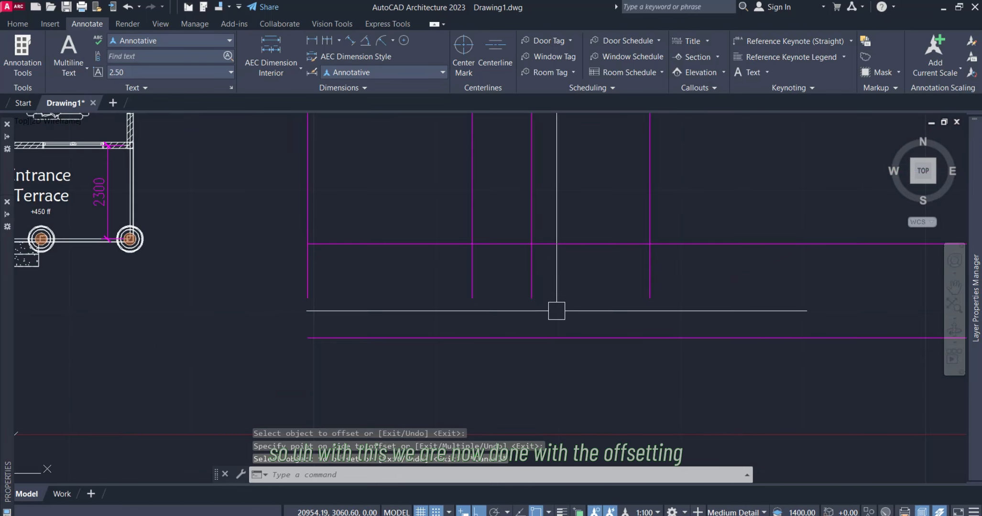
pyautogui.scroll(-3, 622, 312)
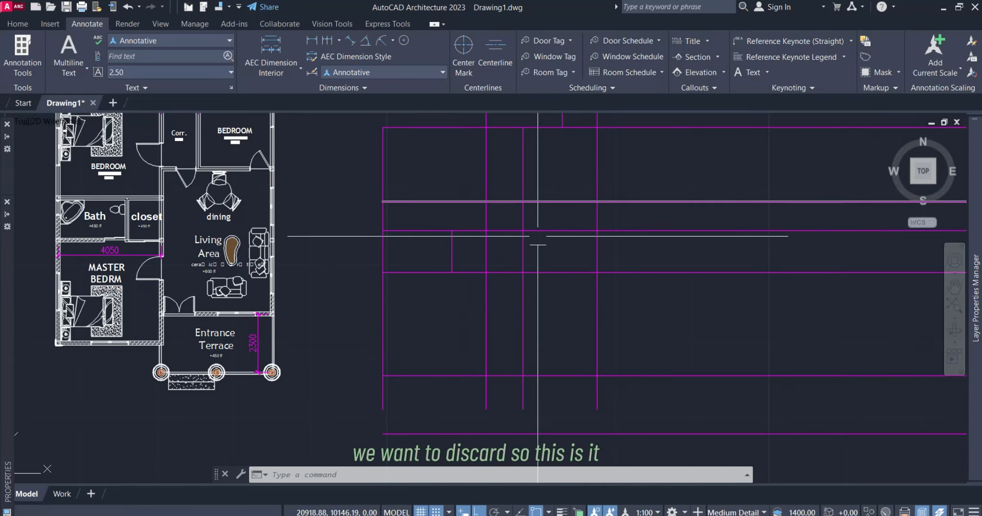
pyautogui.scroll(3, 538, 236)
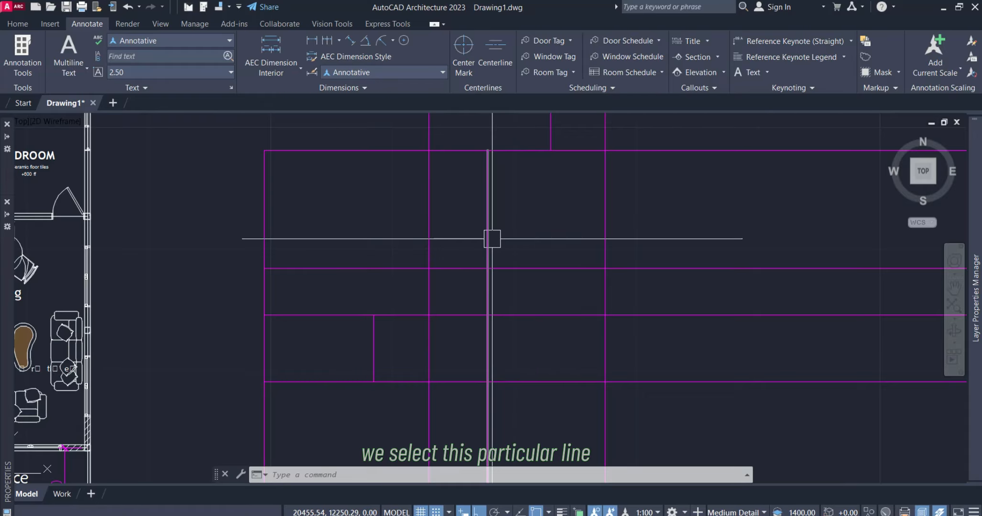
pyautogui.click(491, 238)
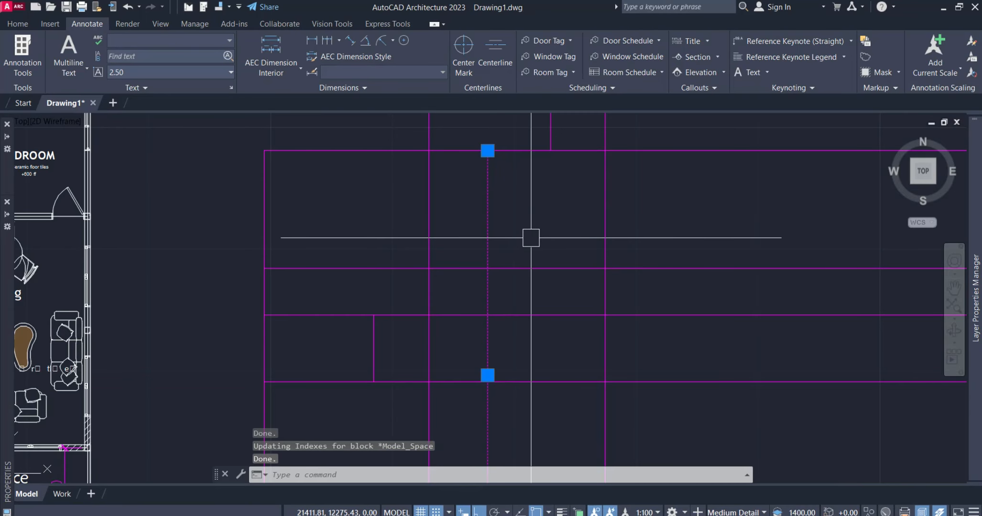
pyautogui.write('TR')
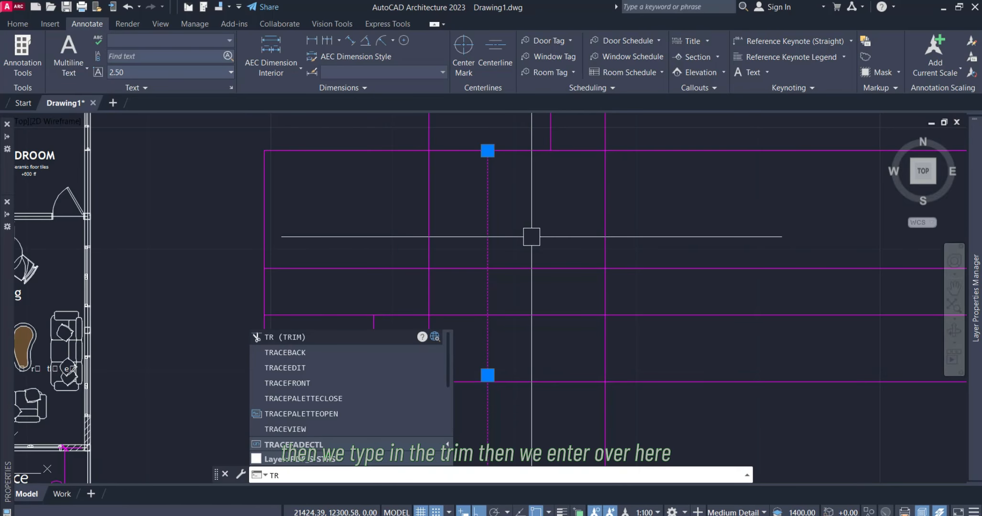
pyautogui.press('Return')
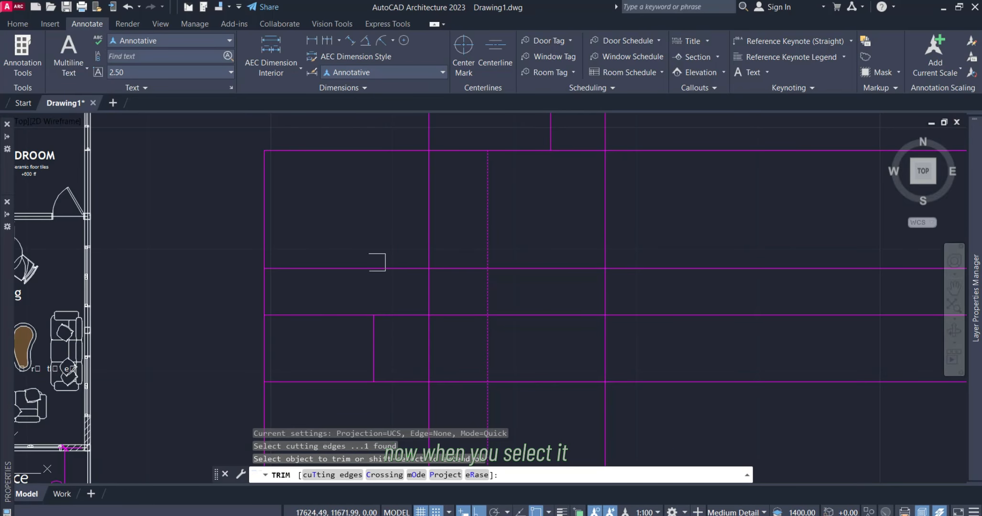
pyautogui.click(372, 267)
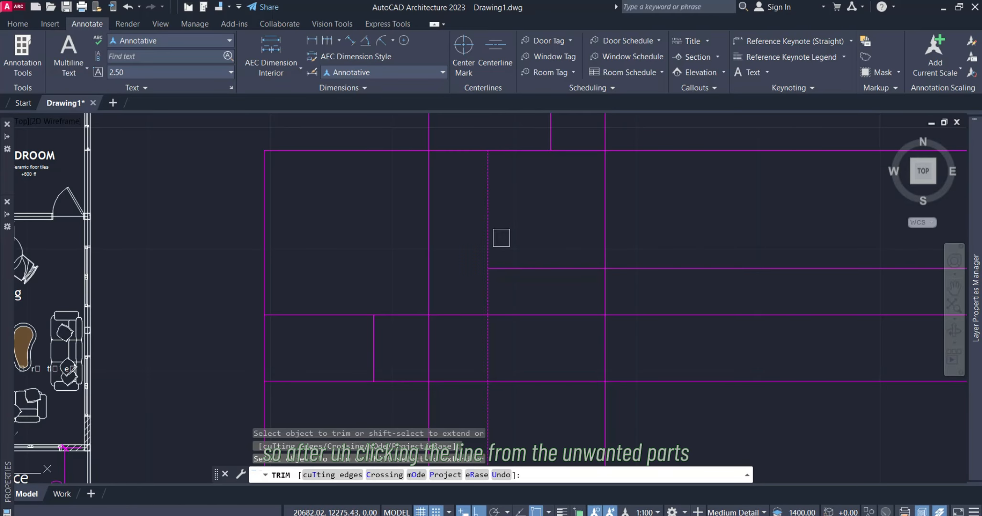
pyautogui.hotkey('ctrl', 'z')
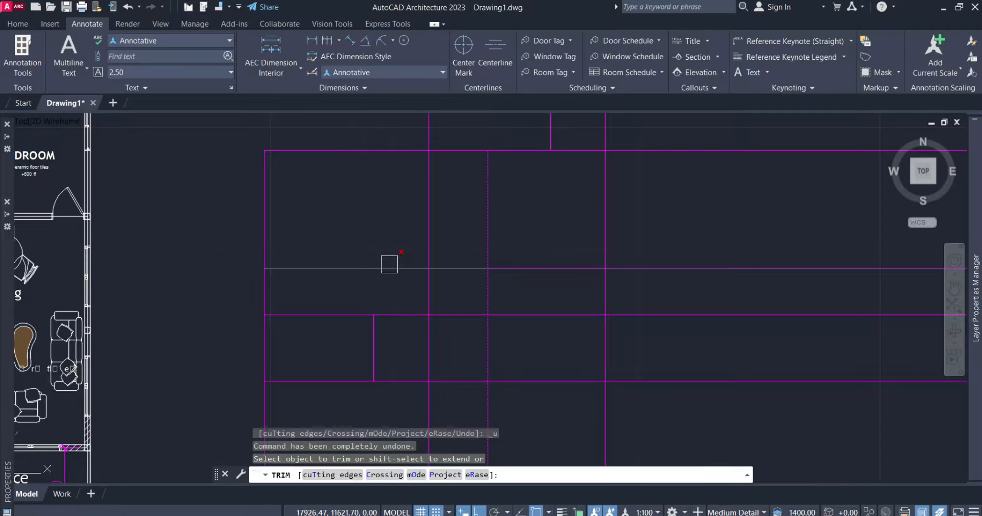
pyautogui.click(406, 268)
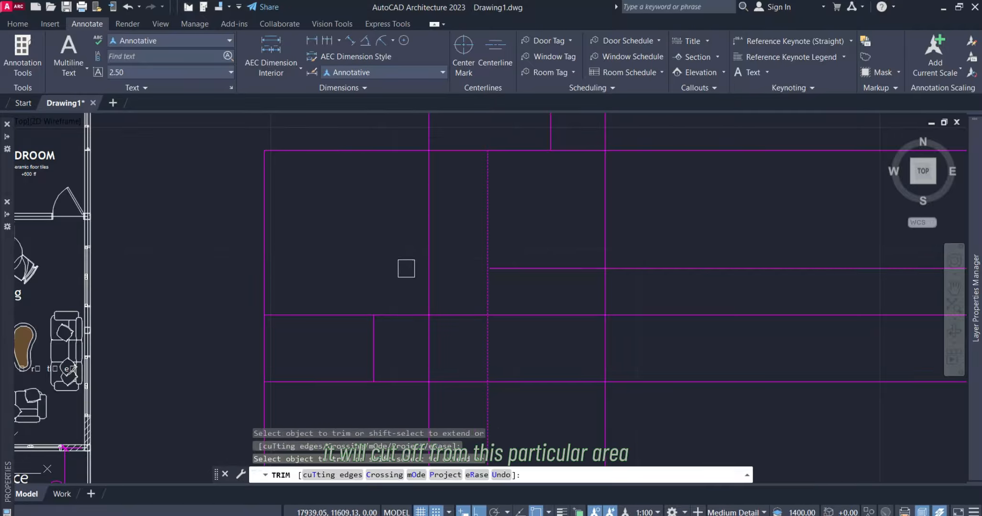
pyautogui.press('Escape')
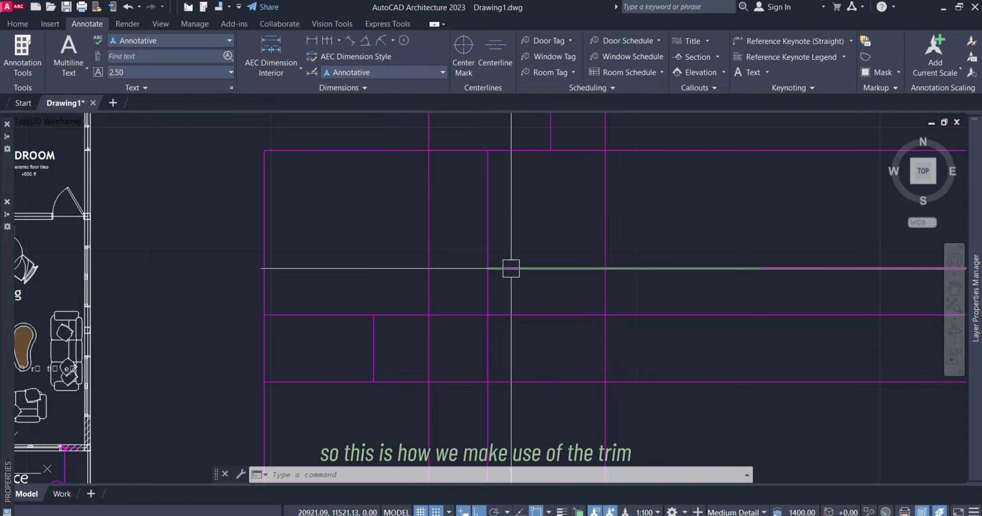
pyautogui.click(604, 239)
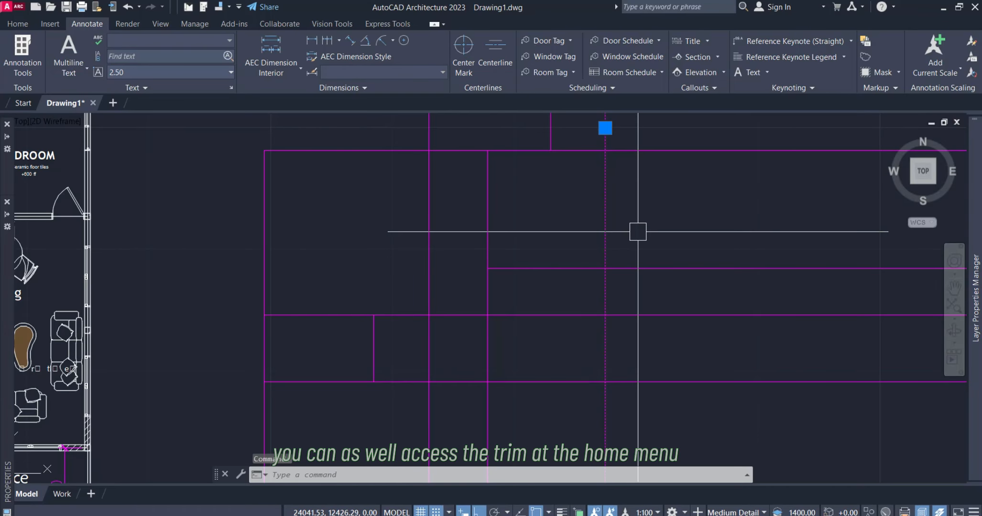
pyautogui.press('Escape')
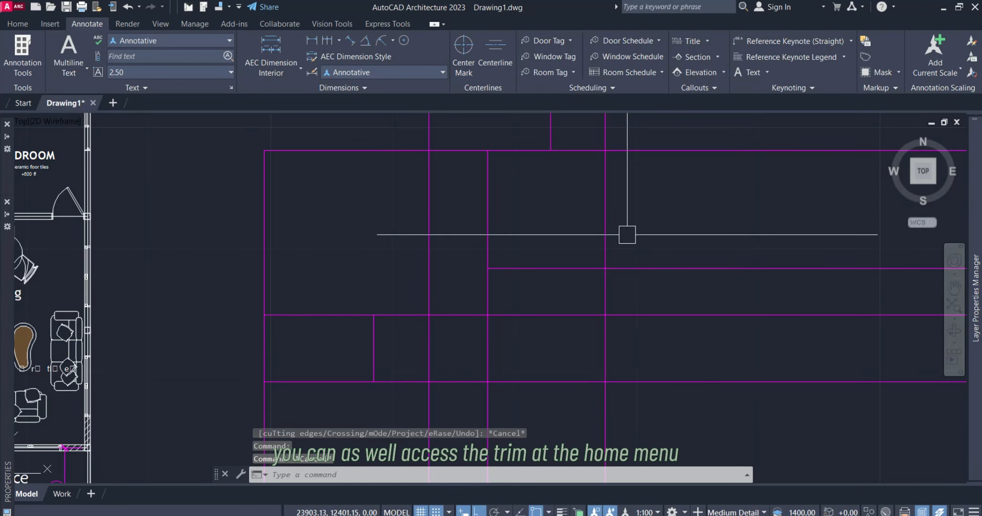
# - Fillet the balcony's upper horizontal centerline with the corridor's left vertical centerline into a sharp corner
pyautogui.click(22, 24)
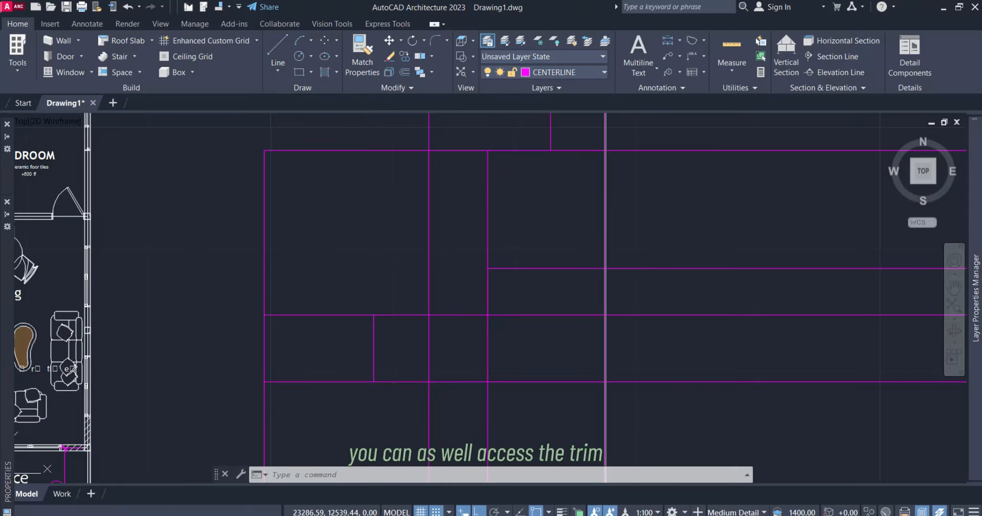
pyautogui.click(604, 222)
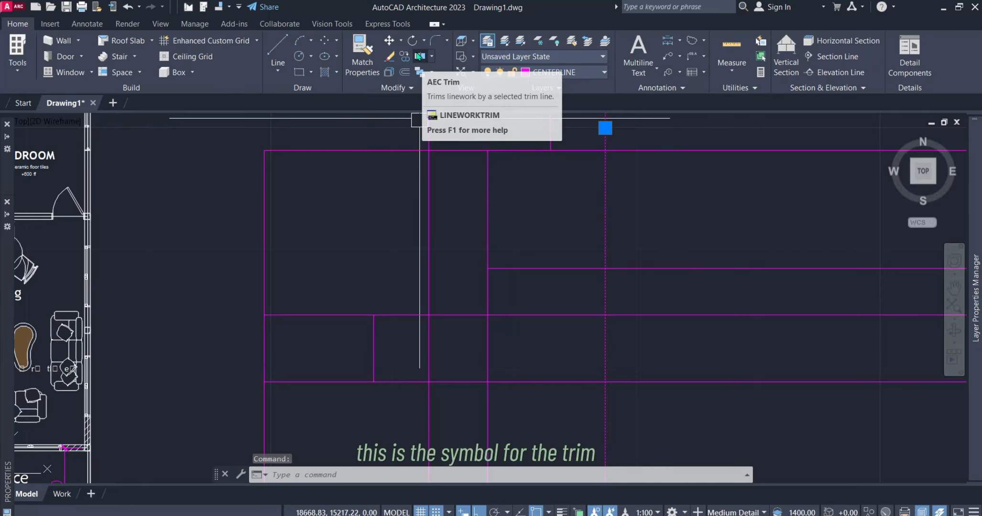
pyautogui.moveTo(562, 196); pyautogui.dragTo(539, 336, button='middle')
pyautogui.press('Escape')
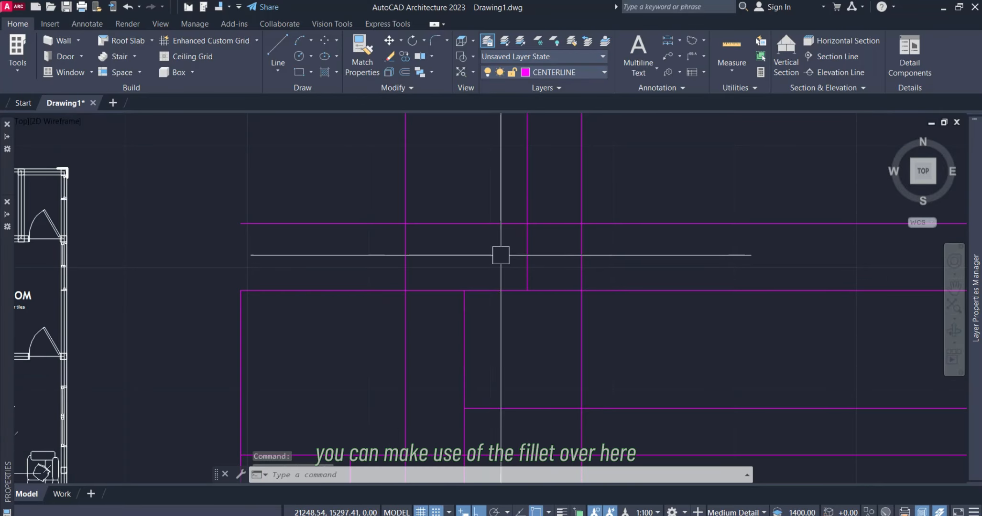
pyautogui.click(447, 41)
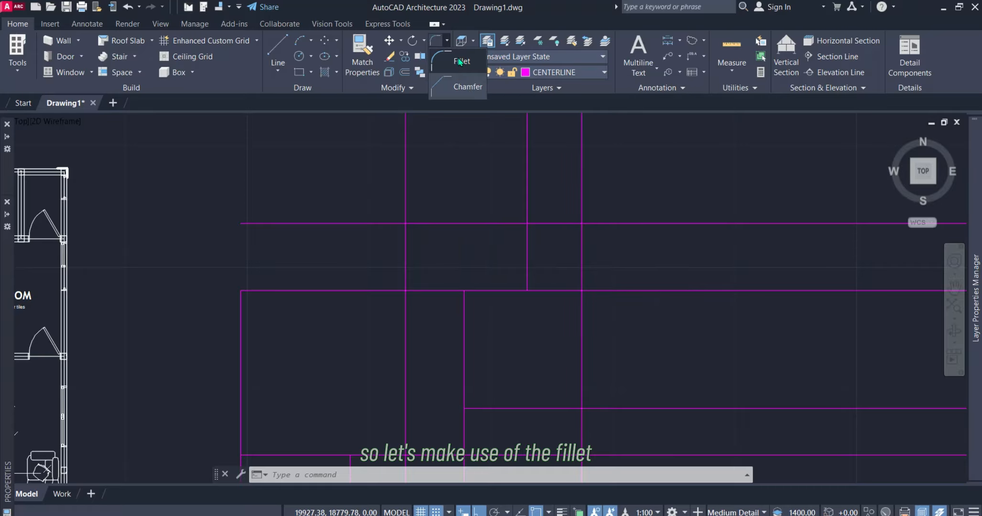
pyautogui.click(460, 62)
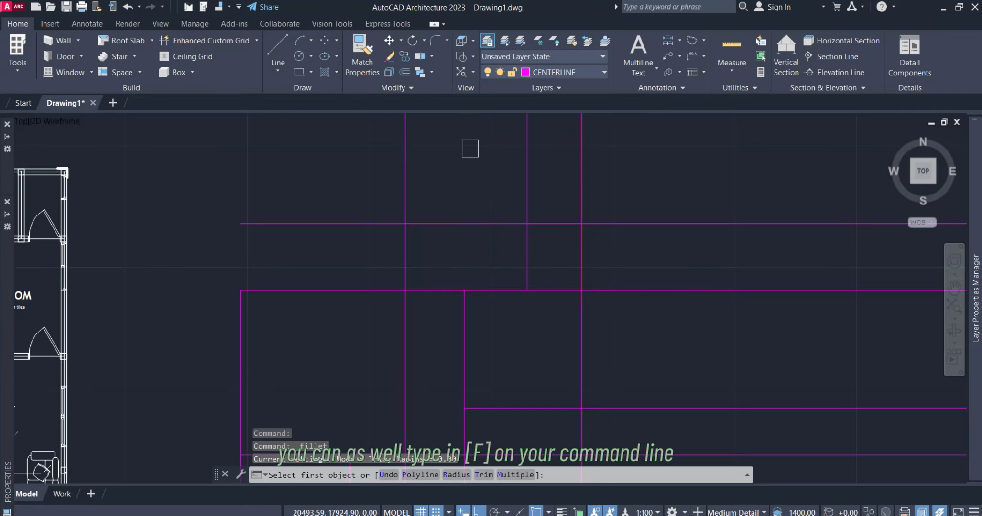
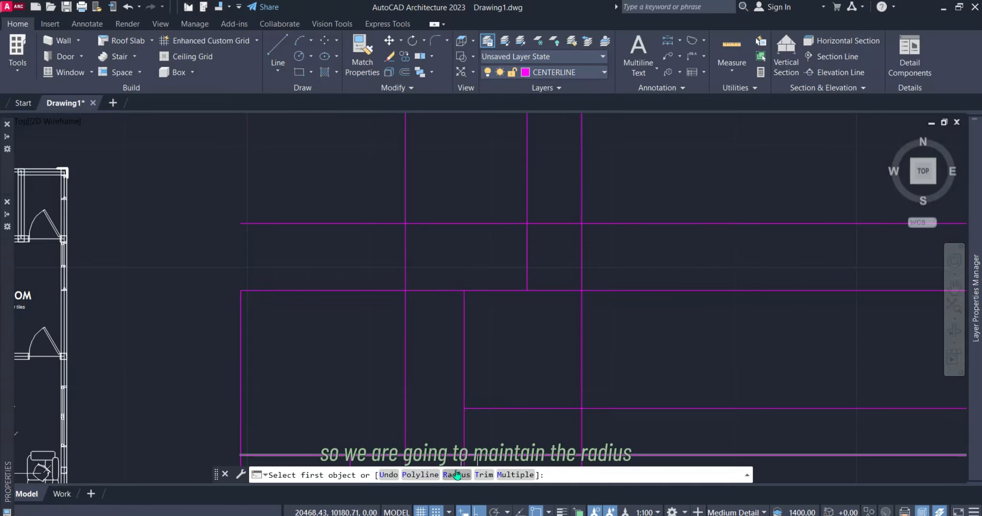
pyautogui.click(425, 223)
pyautogui.click(405, 252)
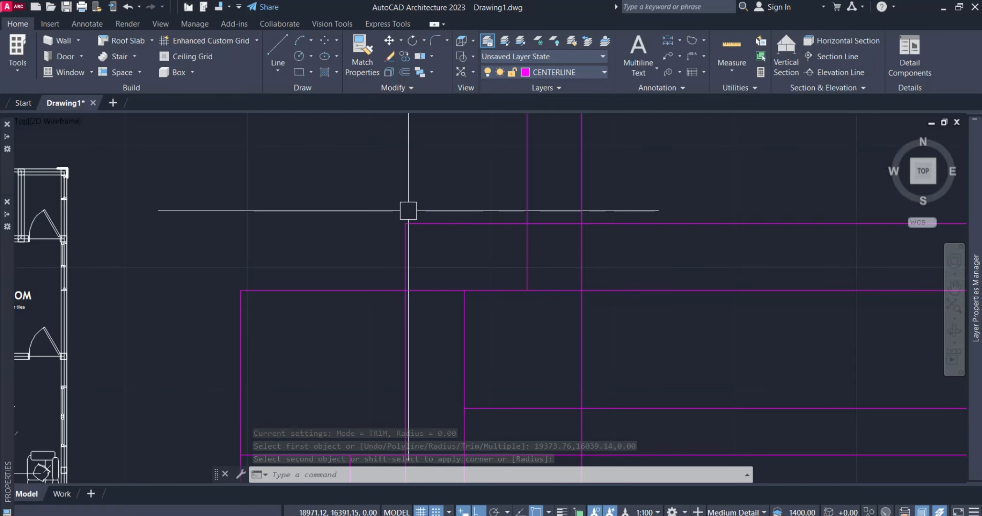
# - Fillet the building's rightmost vertical centerline with the balcony's upper centerline and with the terrace's front centerline, forming two sharp corners
pyautogui.press('Return')
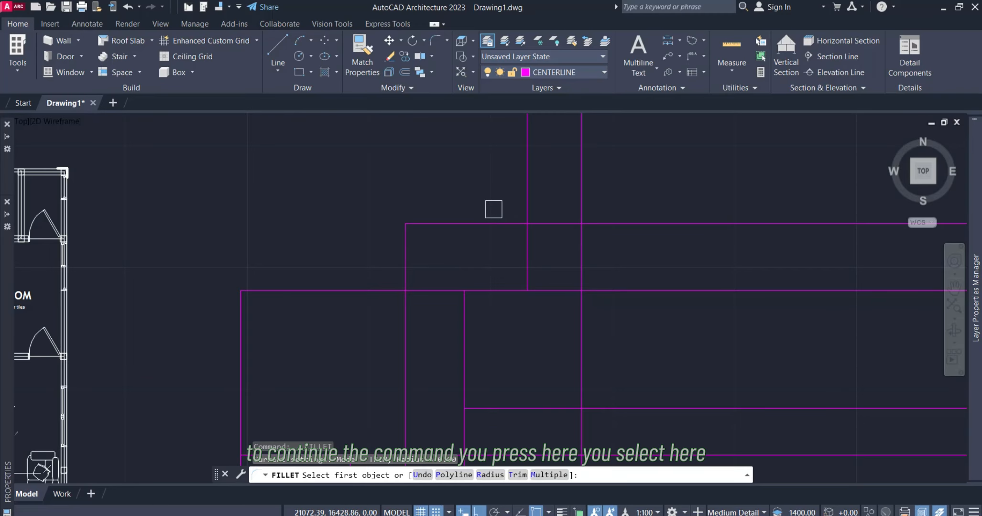
pyautogui.click(557, 221)
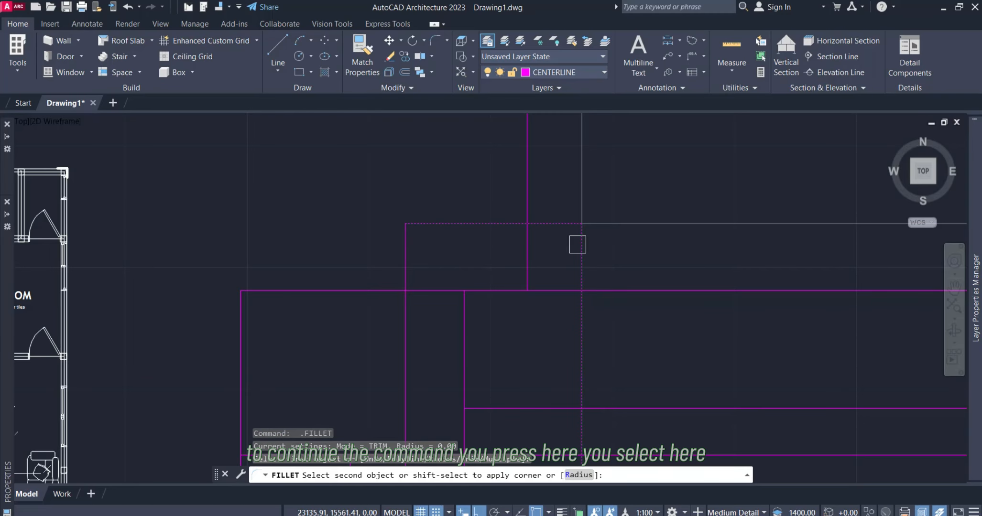
pyautogui.click(577, 244)
pyautogui.scroll(-5, 580, 234)
pyautogui.scroll(2, 600, 300)
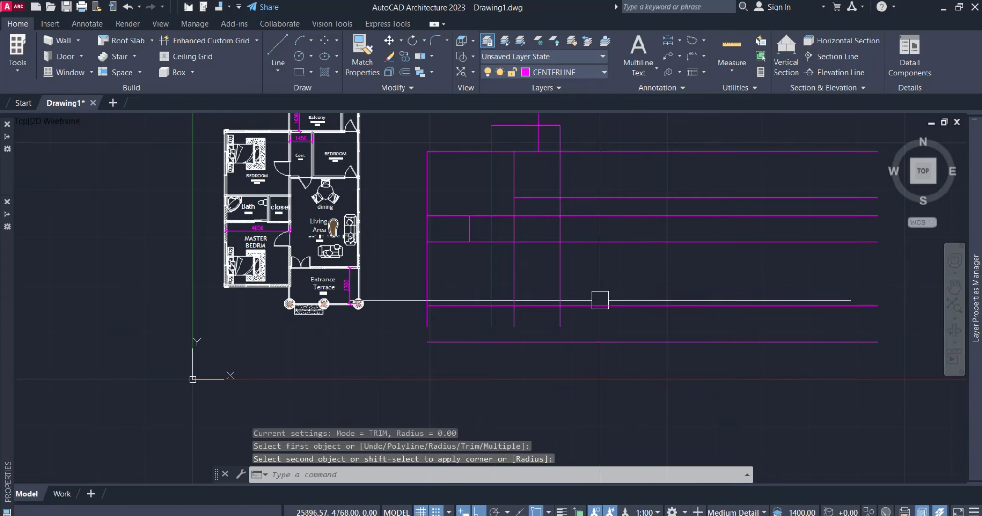
pyautogui.press('Return')
pyautogui.click(560, 285)
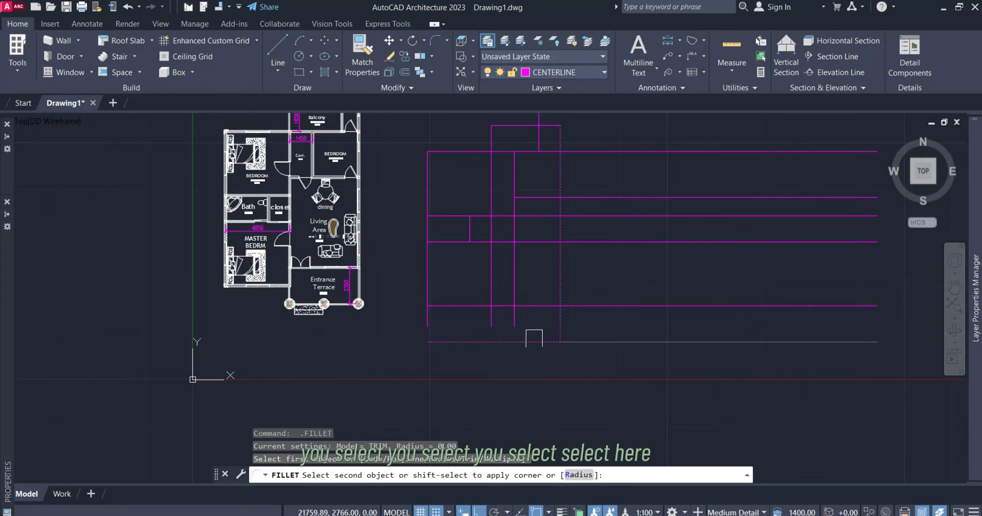
pyautogui.click(534, 339)
# - Fillet the terrace's front-left corner and the master bedroom's lower-left outer corner so their centerlines meet sharply
pyautogui.scroll(2, 506, 342)
pyautogui.press('Return')
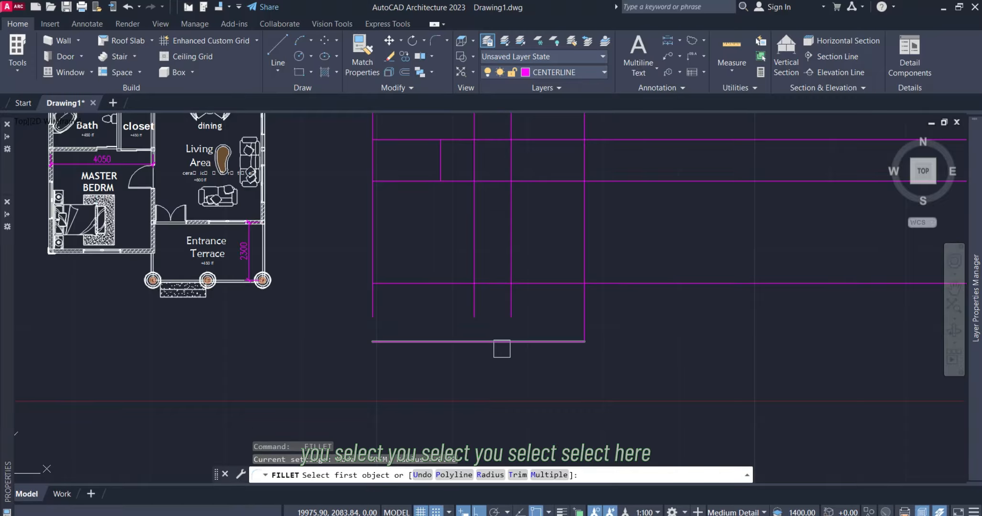
pyautogui.click(498, 341)
pyautogui.click(472, 302)
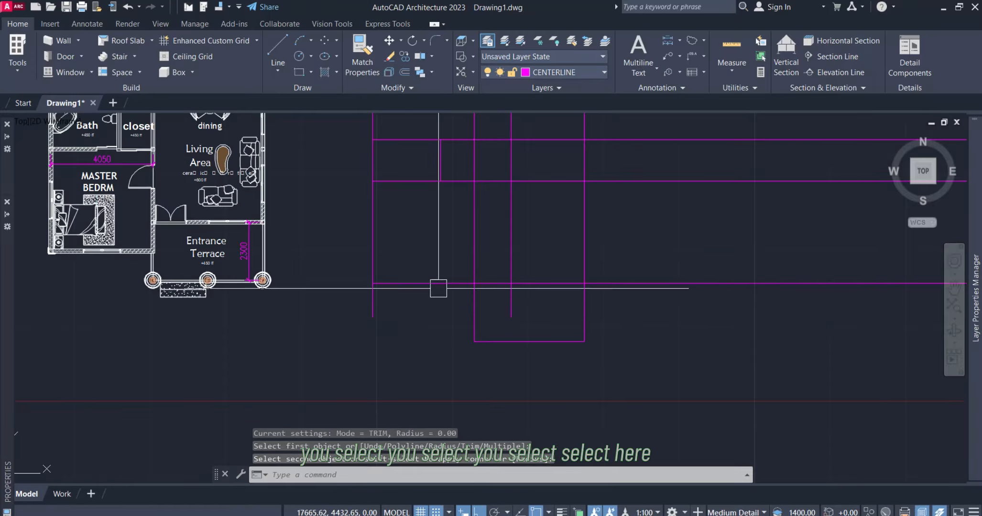
pyautogui.press('Return')
pyautogui.click(408, 284)
pyautogui.click(372, 265)
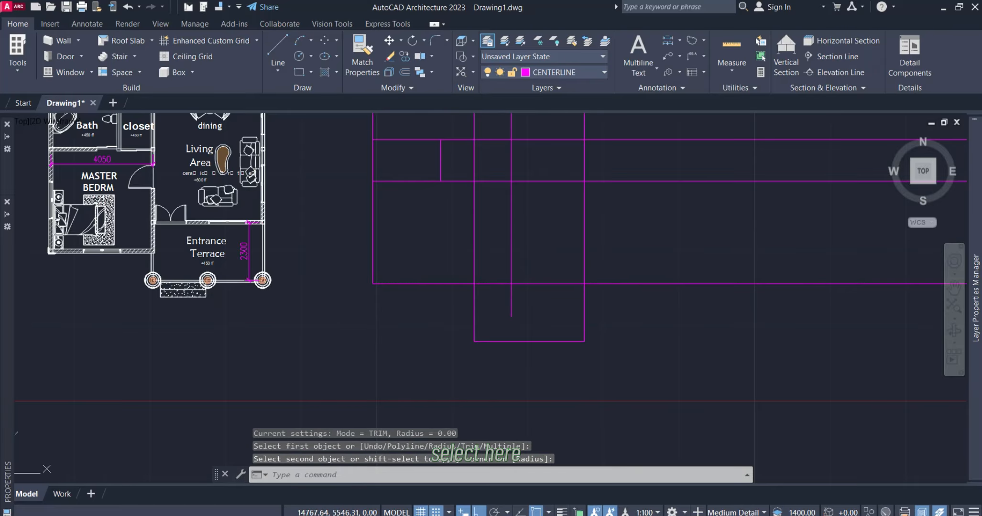
# - Fillet the small bedroom's lower horizontal centerline with the corridor's right vertical centerline to close the bedroom's lower-left corner
pyautogui.moveTo(556, 243); pyautogui.dragTo(534, 330, button='middle')
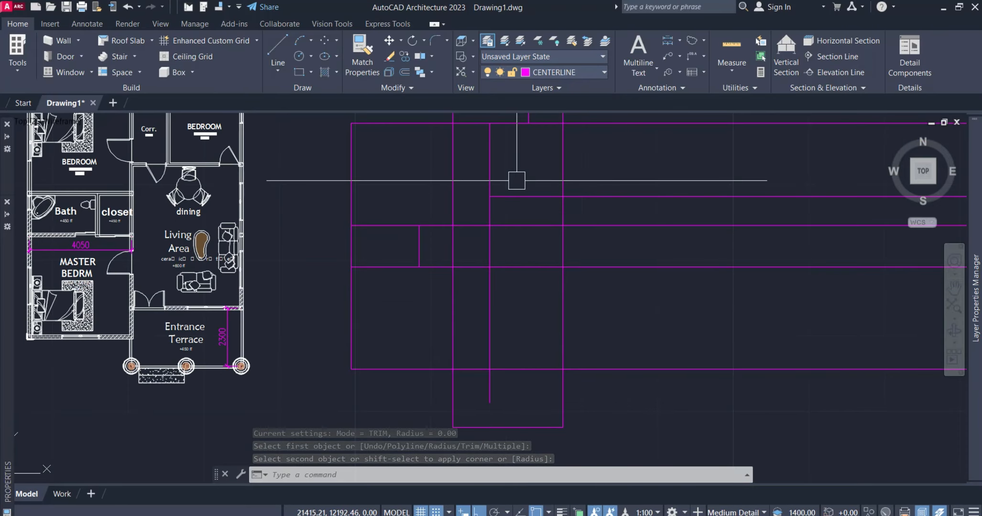
pyautogui.moveTo(517, 177); pyautogui.dragTo(530, 237, button='middle')
pyautogui.press('Return')
pyautogui.click(522, 242)
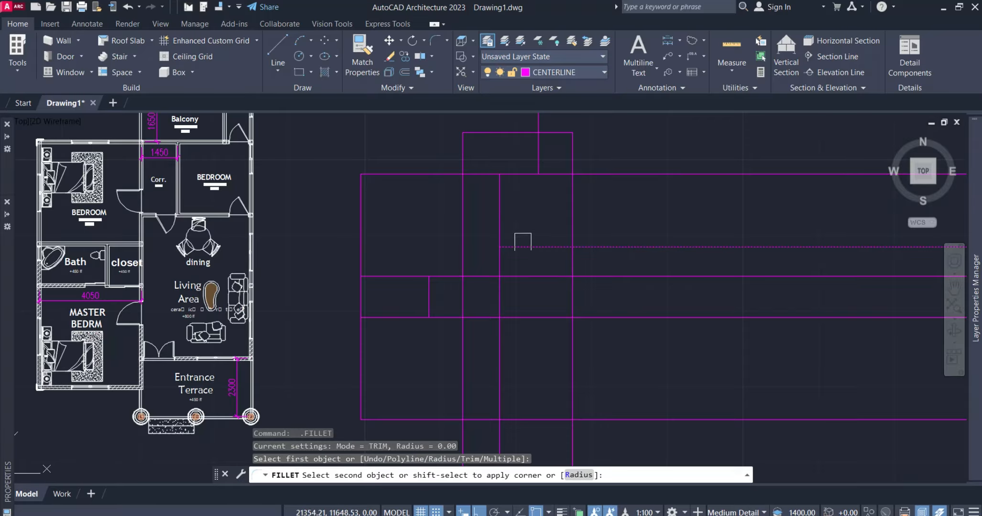
pyautogui.click(500, 216)
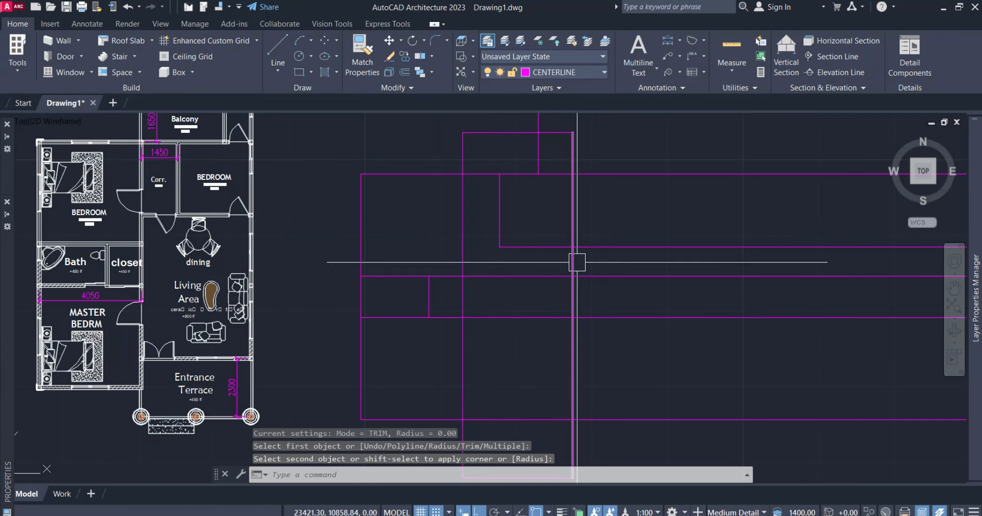
# - Select the vertical centerline between the master bedroom and living area as the cutting edge for trimming the bath's horizontal centerlines
pyautogui.scroll(-2, 463, 229)
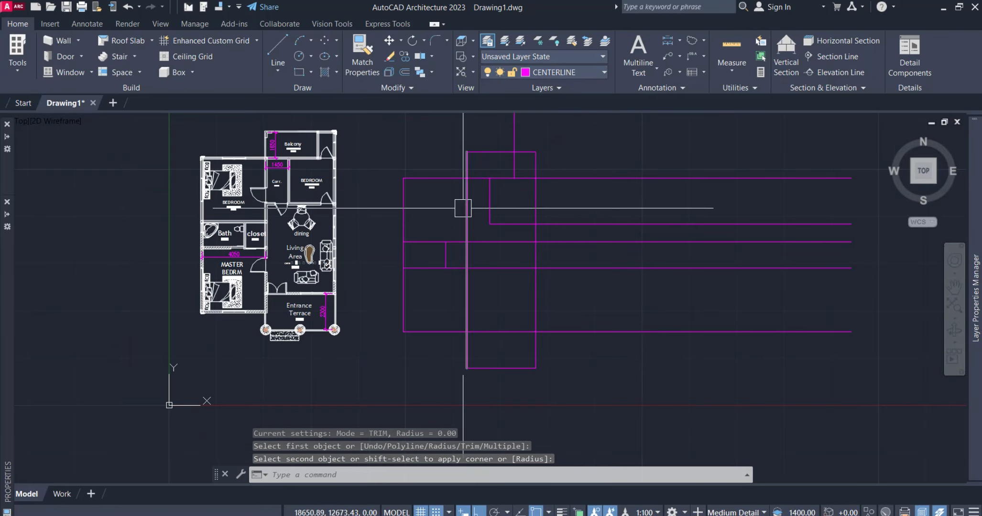
pyautogui.scroll(2, 461, 211)
pyautogui.scroll(2, 492, 205)
pyautogui.scroll(-2, 485, 225)
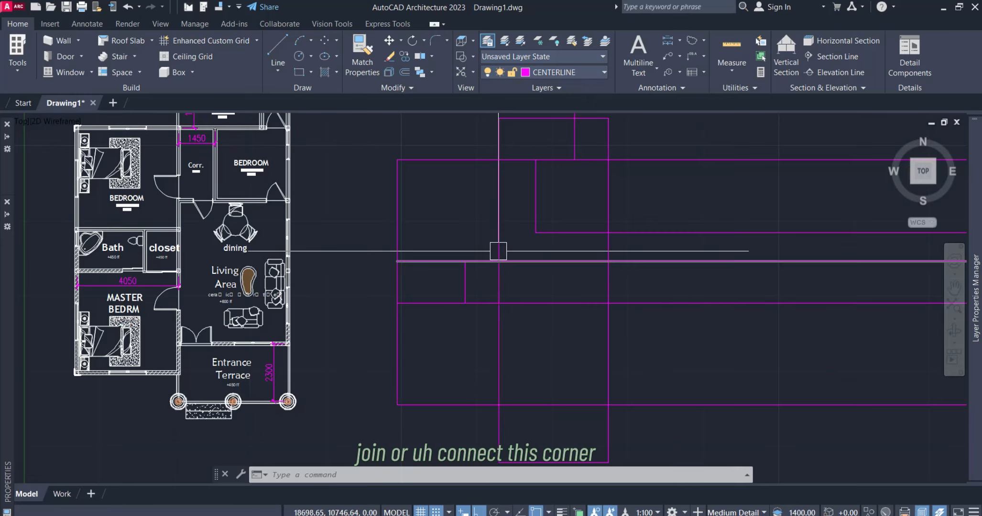
pyautogui.scroll(2, 499, 251)
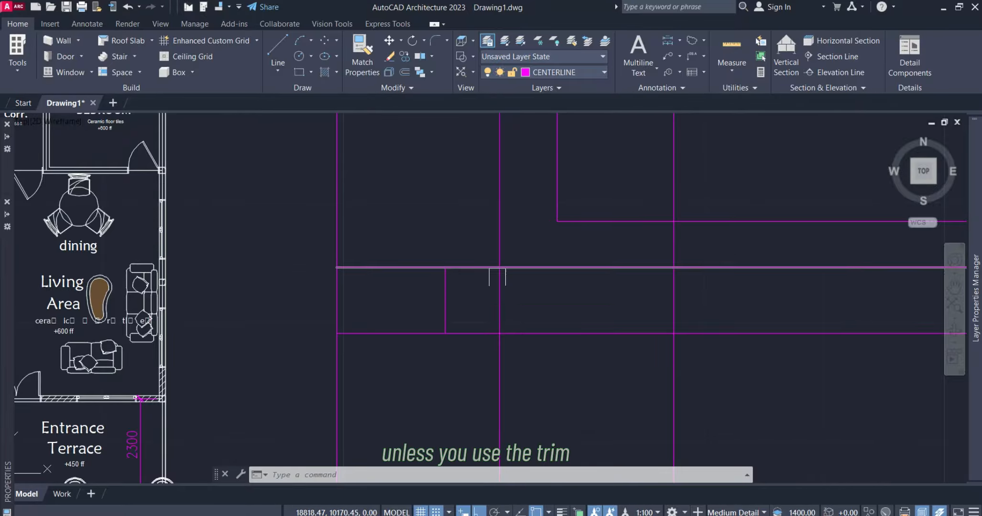
pyautogui.click(498, 290)
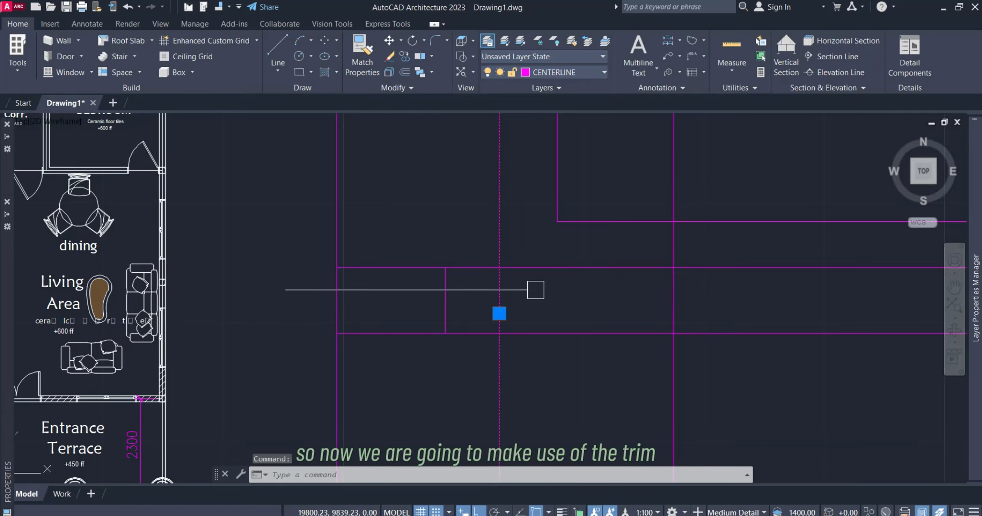
# - Trim the two horizontal bath and closet wall centerlines where they run past the central vertical line
pyautogui.write('TR')
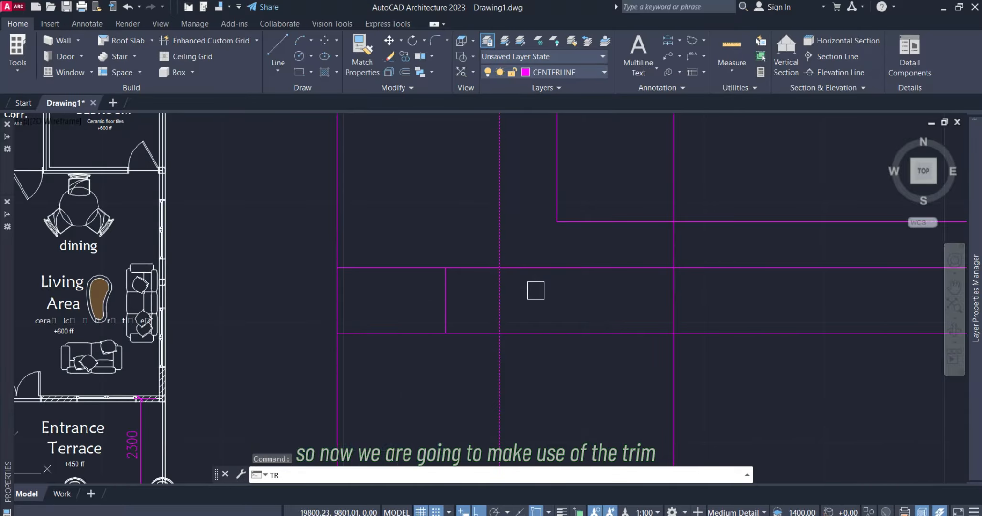
pyautogui.press('Return')
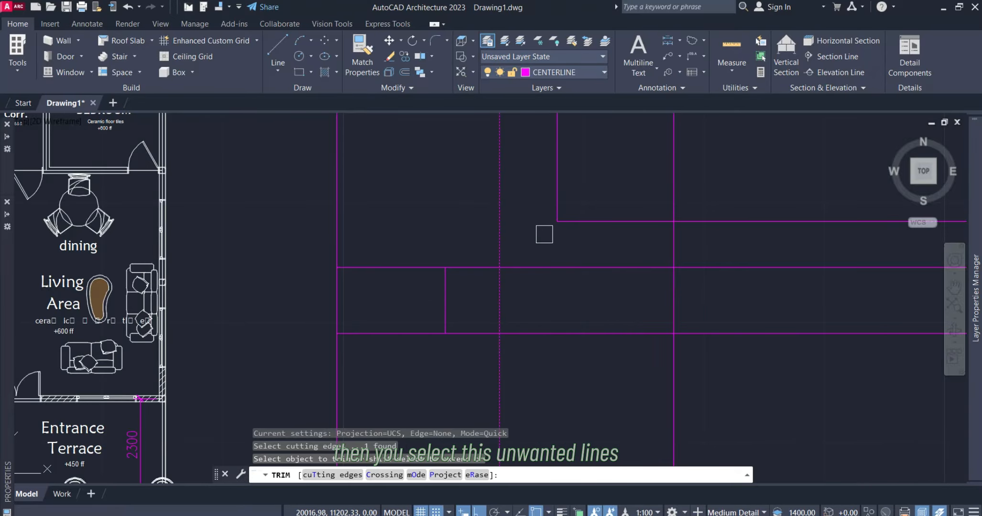
pyautogui.moveTo(544, 238); pyautogui.dragTo(539, 377)
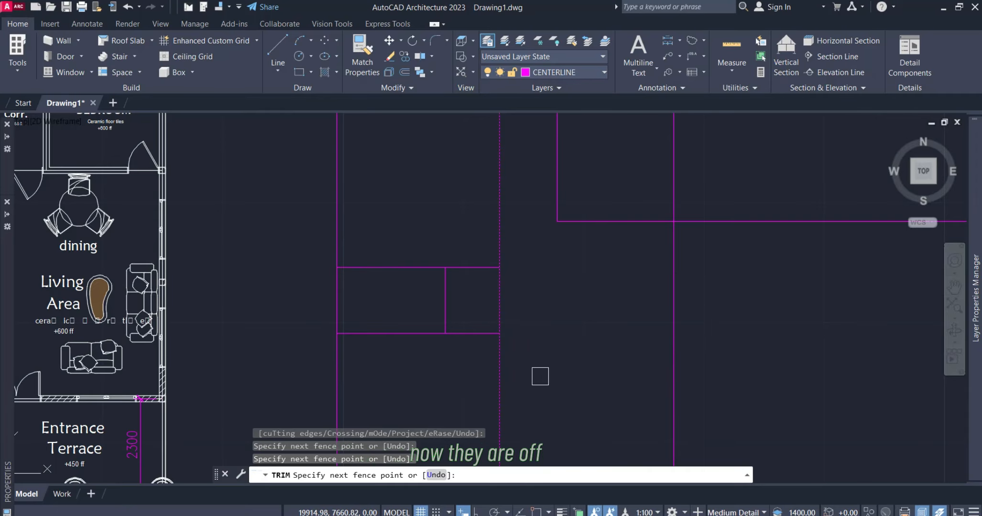
pyautogui.scroll(-2, 495, 276)
pyautogui.press('Return')
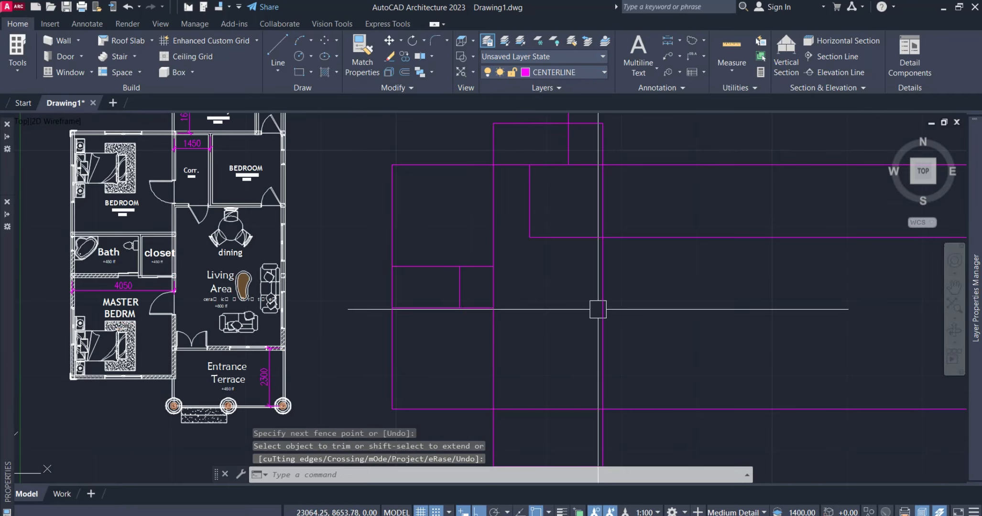
# - Trim all horizontal centerlines that run beyond the outer vertical line on the plan's east side
pyautogui.click(601, 292)
pyautogui.scroll(-2, 522, 281)
pyautogui.press('Return')
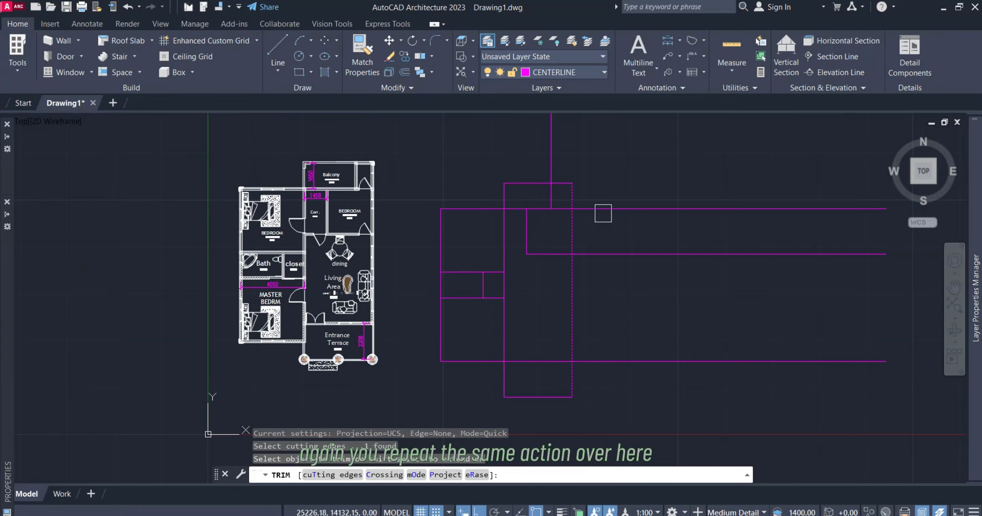
pyautogui.moveTo(607, 192); pyautogui.dragTo(608, 388)
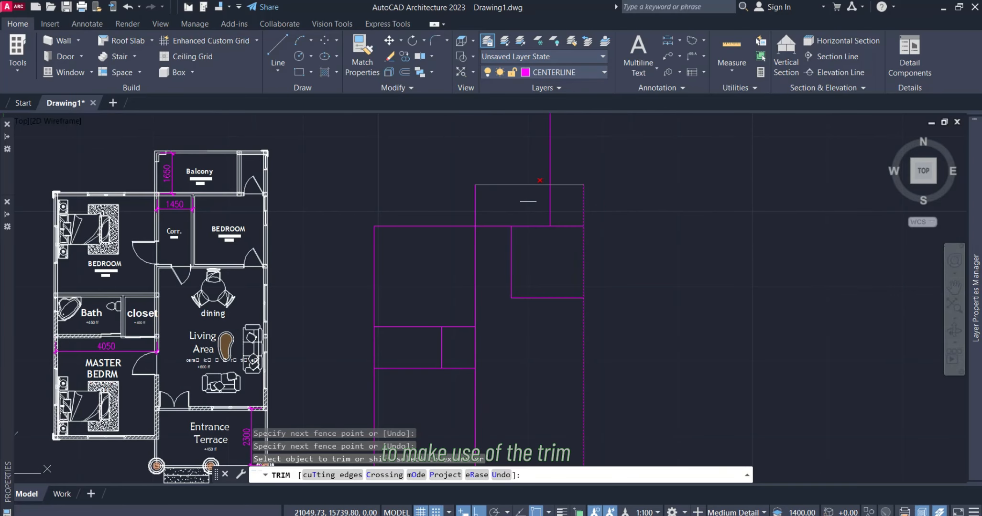
pyautogui.scroll(2, 499, 305)
pyautogui.press('Escape')
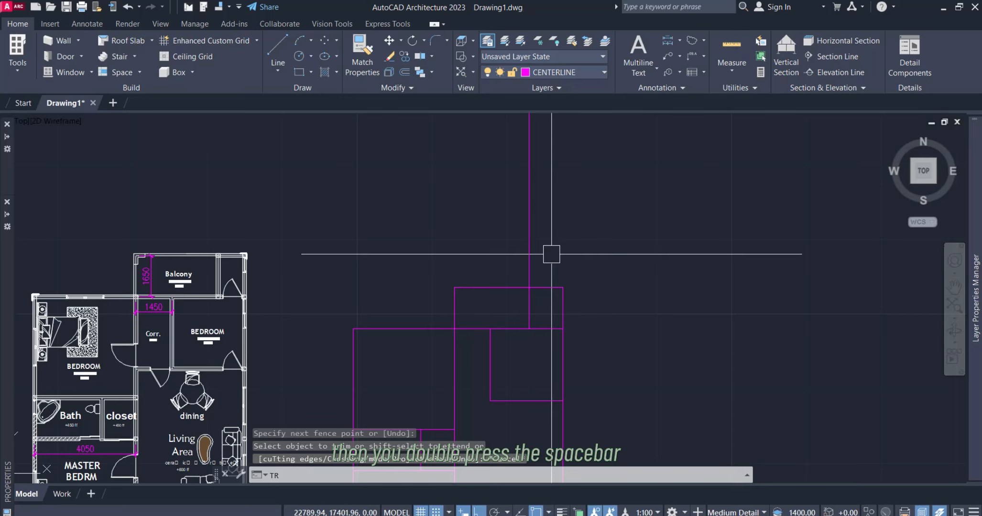
# - Trim the short balcony partition line where it projects above the balcony's upper edge
pyautogui.press('space')
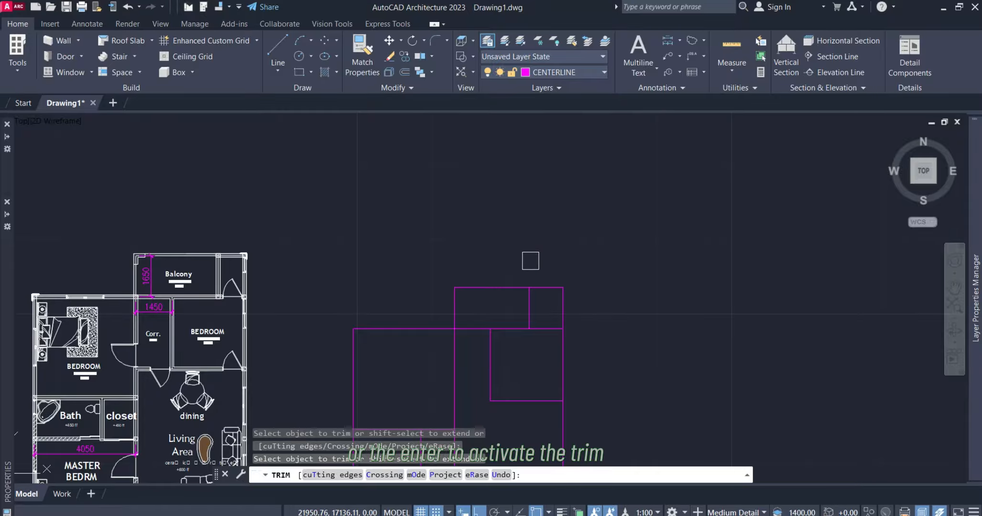
pyautogui.scroll(-2, 545, 240)
pyautogui.scroll(2, 530, 350)
pyautogui.scroll(3, 510, 344)
pyautogui.press('Return')
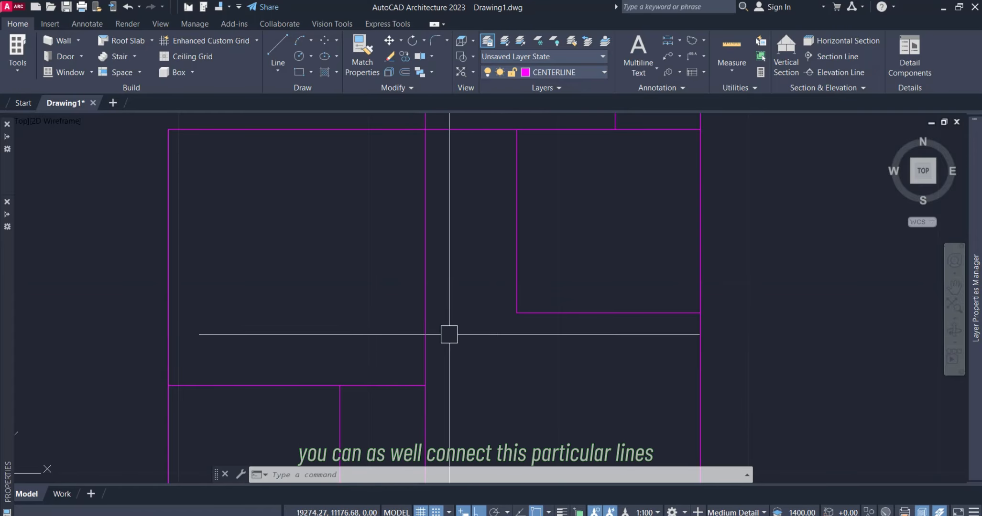
pyautogui.scroll(-2, 557, 318)
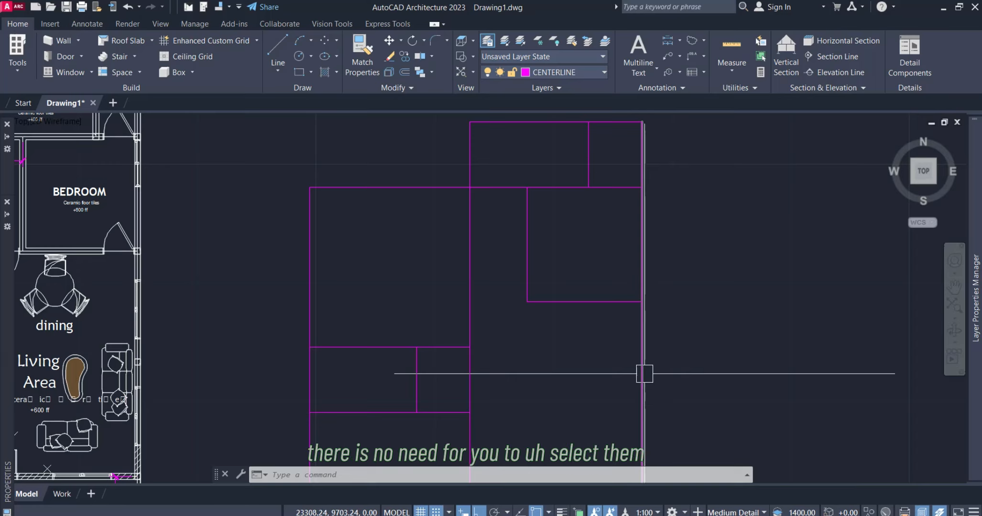
pyautogui.click(441, 347)
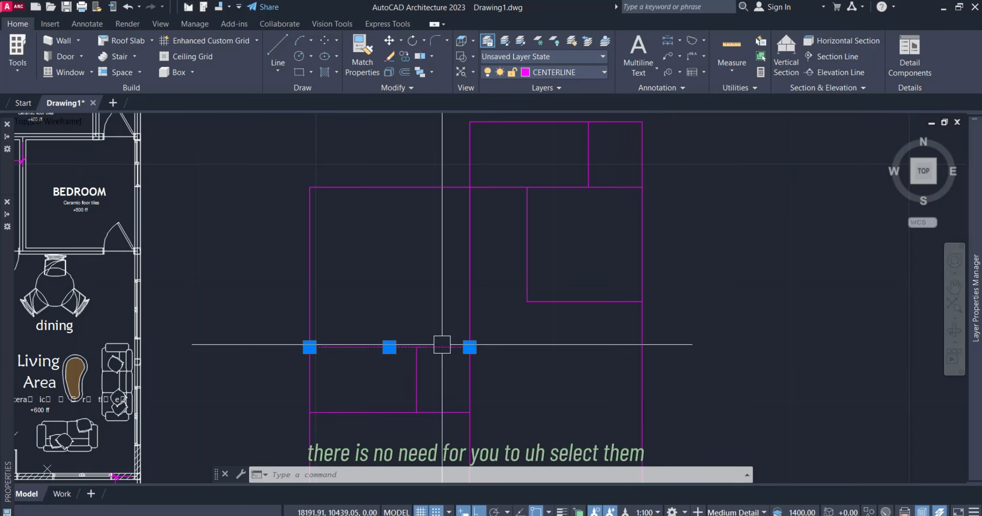
pyautogui.moveTo(469, 347)
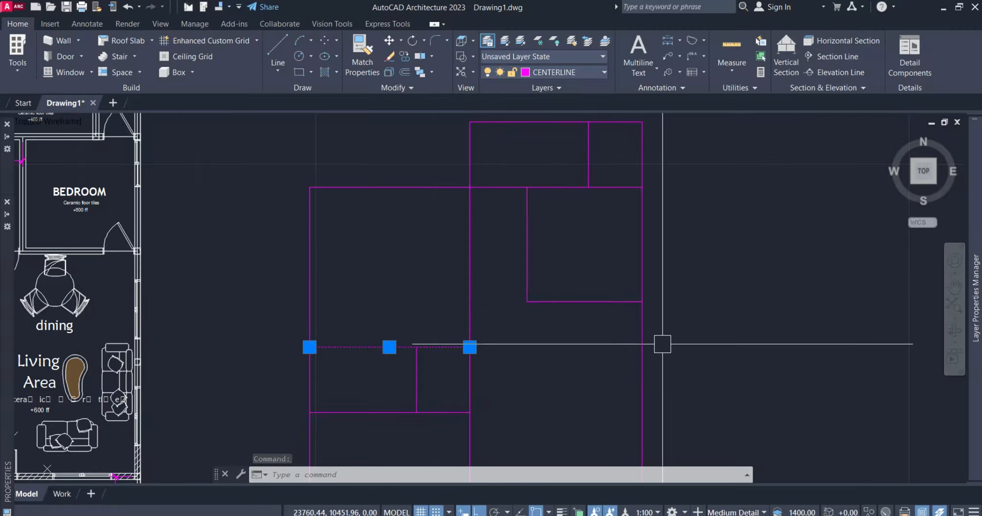
pyautogui.scroll(1, 509, 370)
pyautogui.moveTo(396, 313); pyautogui.dragTo(335, 258, button='middle')
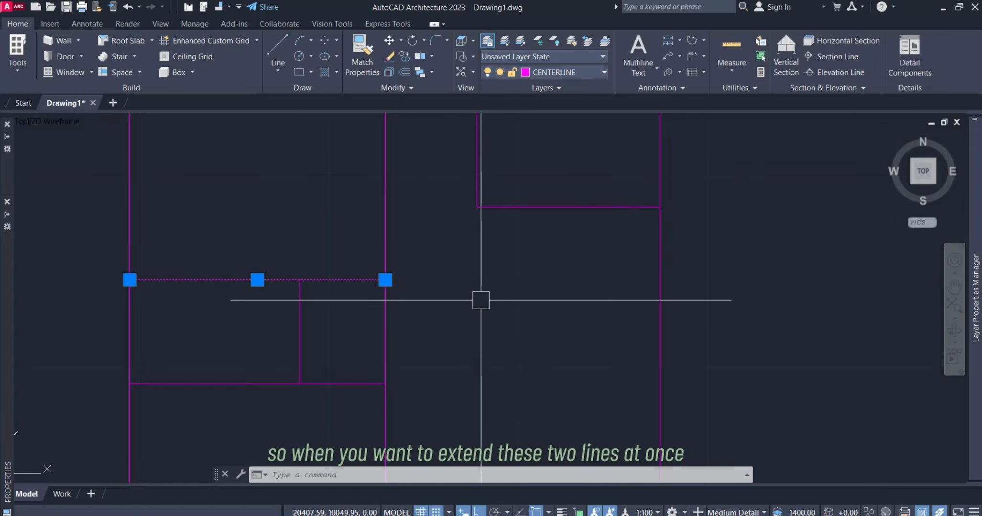
pyautogui.press('Escape')
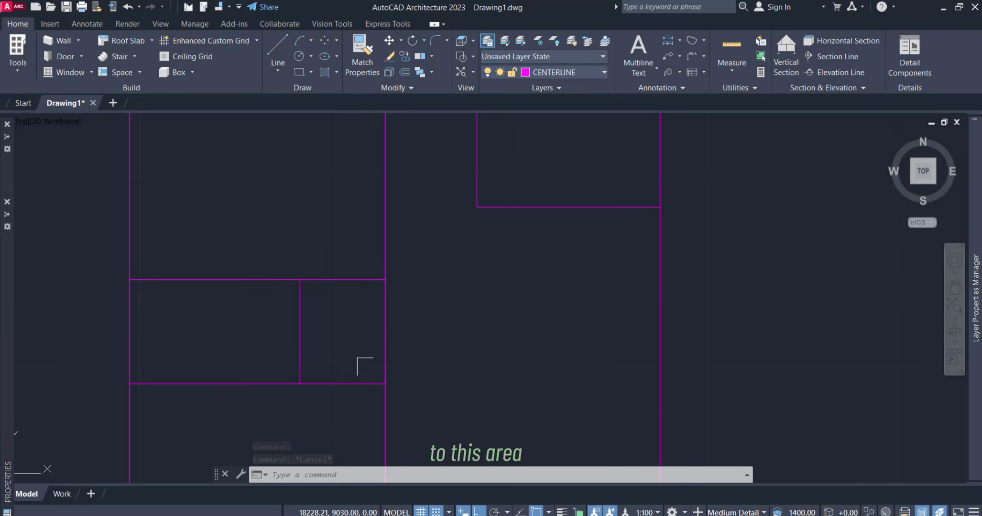
# - Extend both horizontal bath and closet wall centerlines to the outer vertical line on the east side, using a fence
pyautogui.click(655, 302)
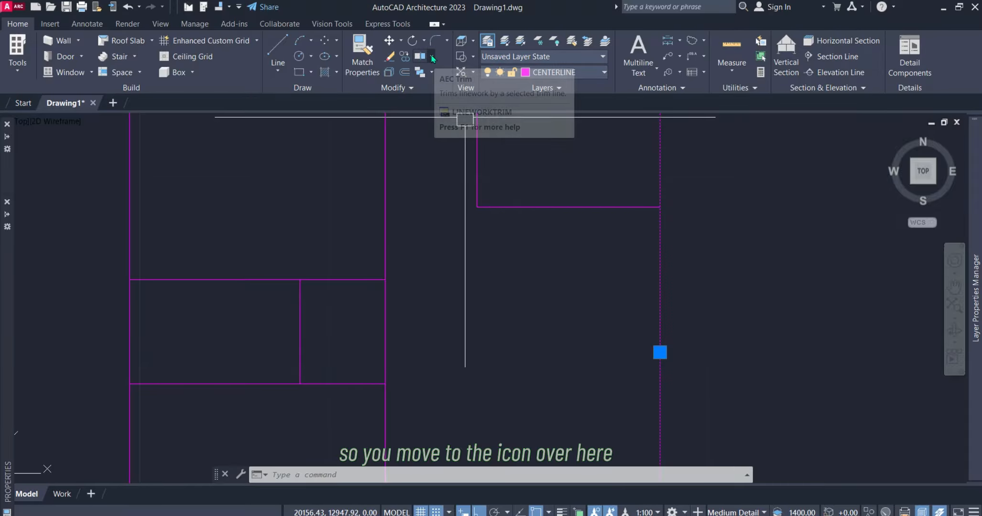
pyautogui.click(432, 58)
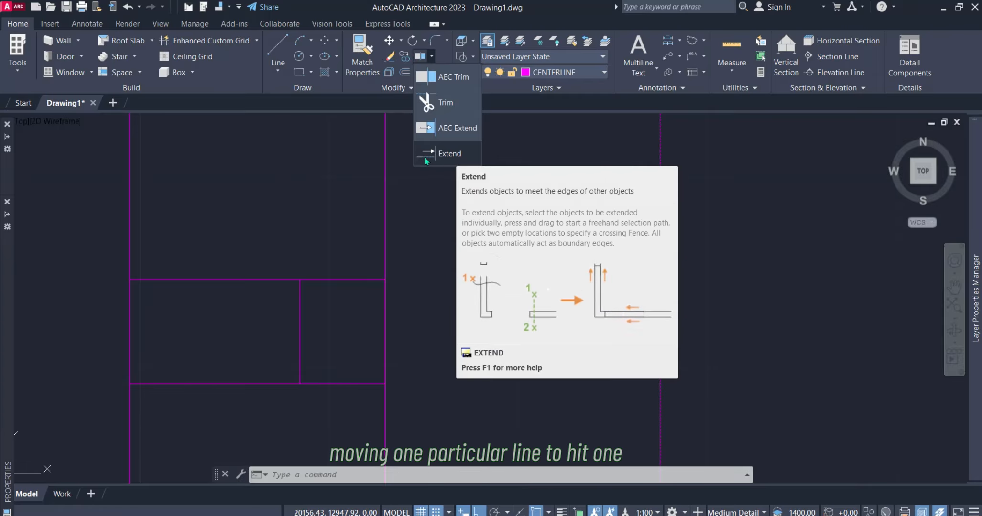
pyautogui.click(451, 154)
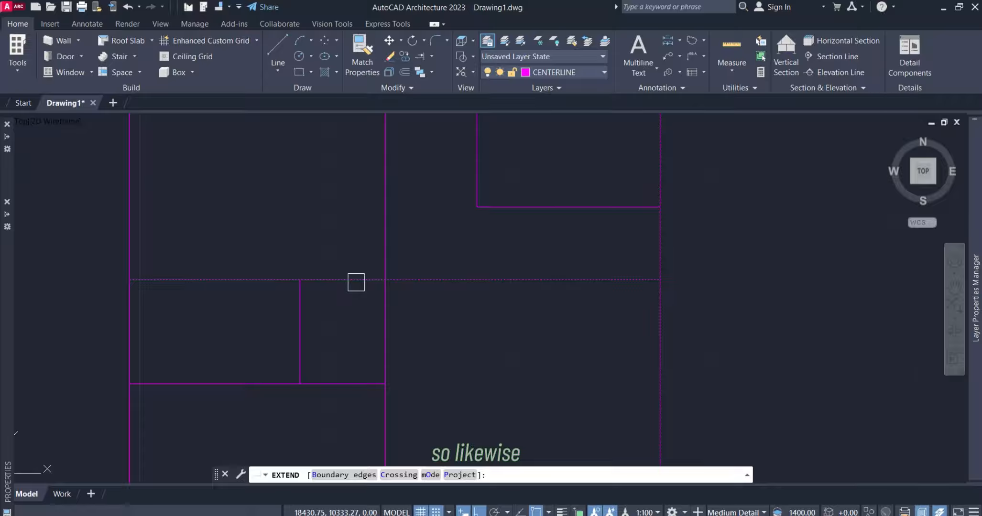
pyautogui.click(659, 291)
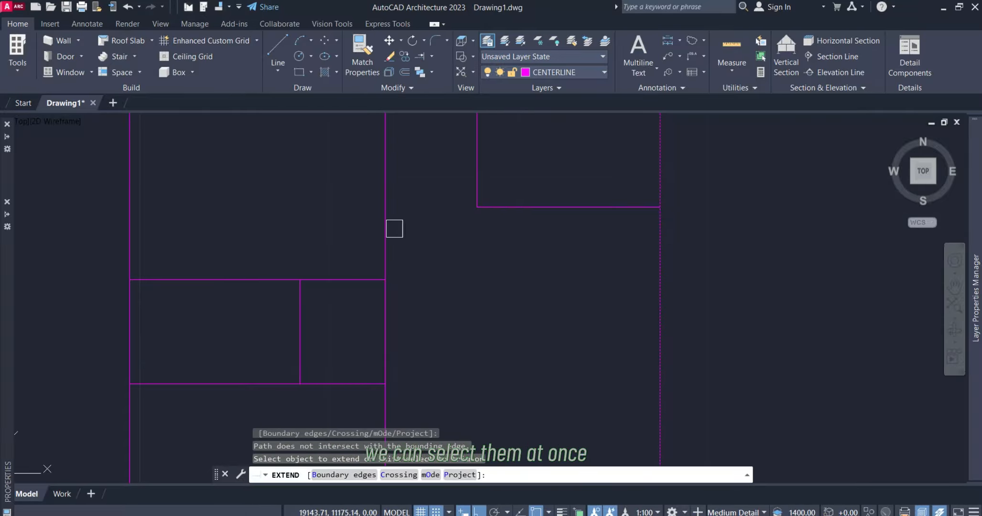
pyautogui.click(355, 227)
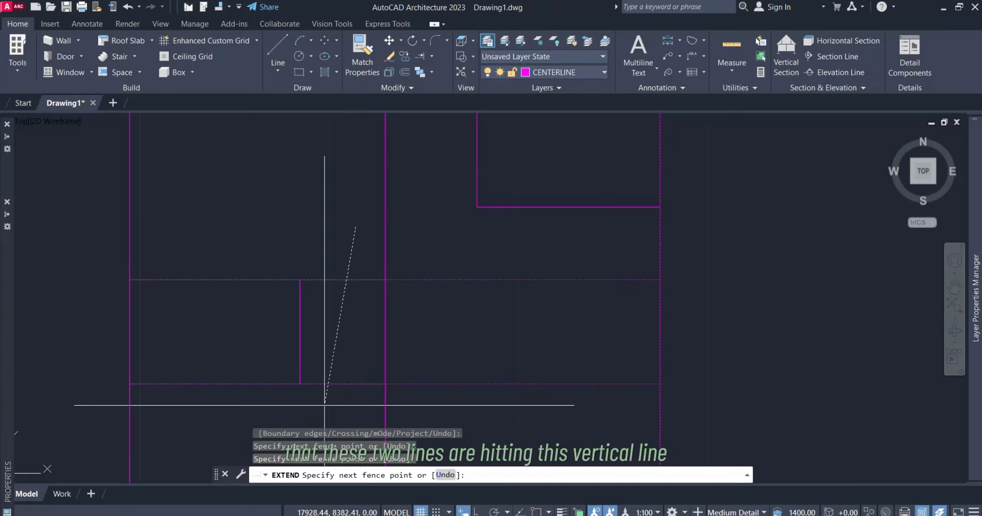
pyautogui.press('Return')
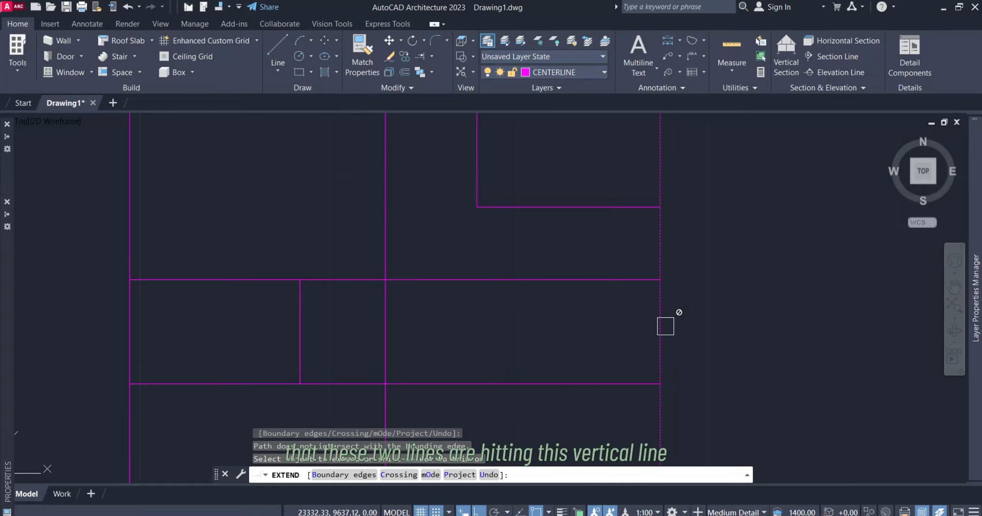
pyautogui.press('Escape')
# - Undo the extension of the two bath and closet wall centerlines
pyautogui.click(386, 336)
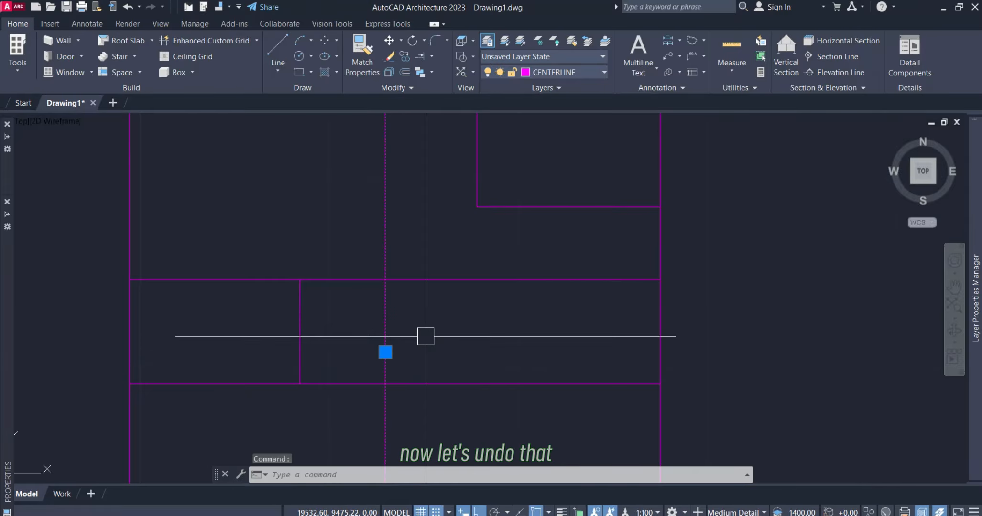
pyautogui.press('Escape')
pyautogui.hotkey('ctrl', 'z')
pyautogui.scroll(-5, 513, 335)
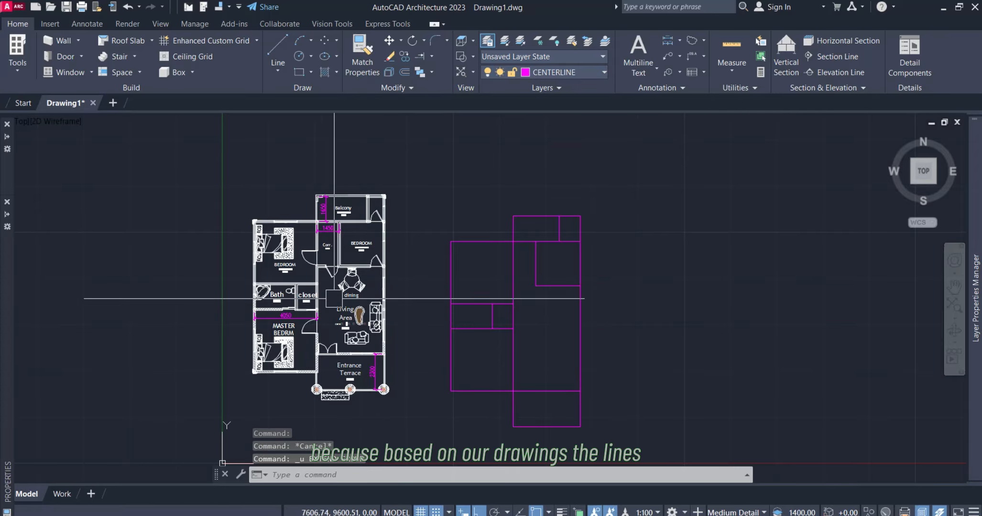
# - Extend the horizontal line below the upper-east bedroom to the central vertical centerline
pyautogui.scroll(2, 341, 300)
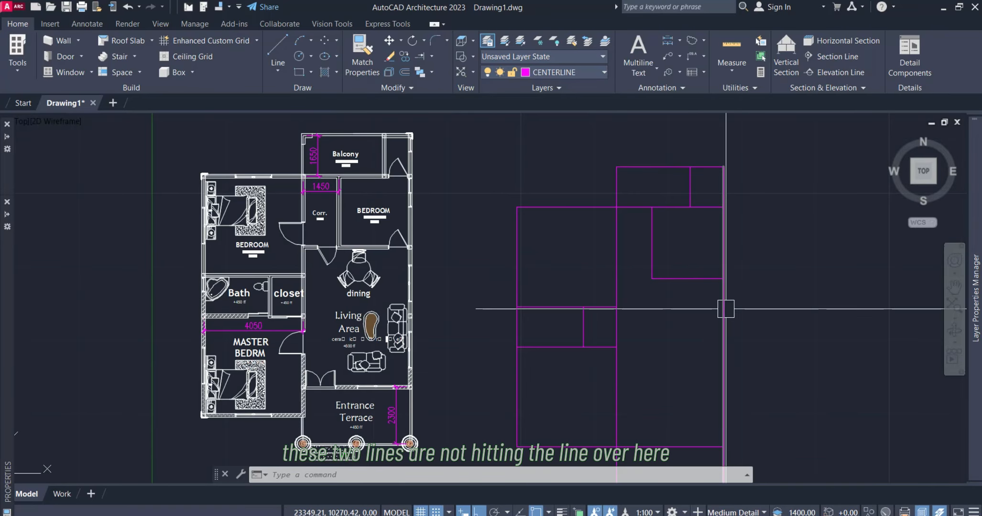
pyautogui.scroll(2, 698, 262)
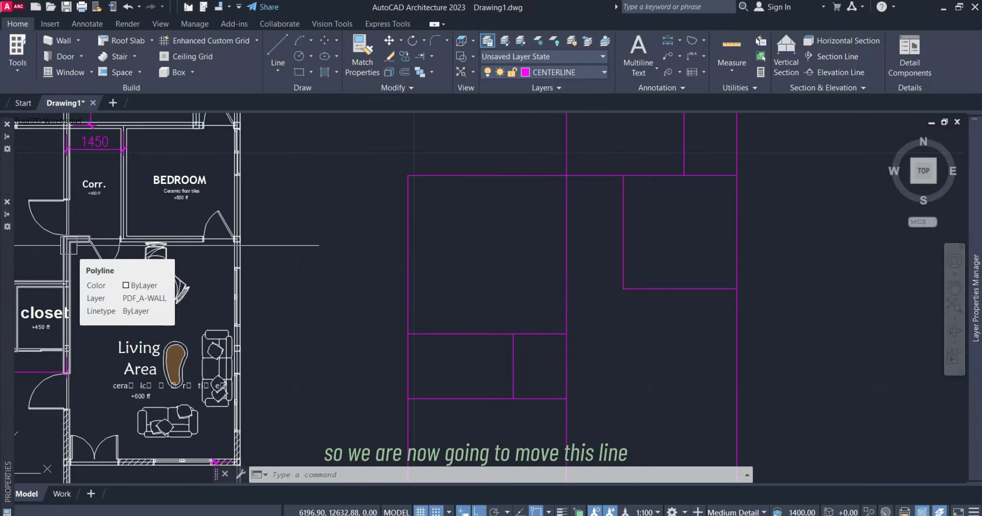
pyautogui.click(568, 285)
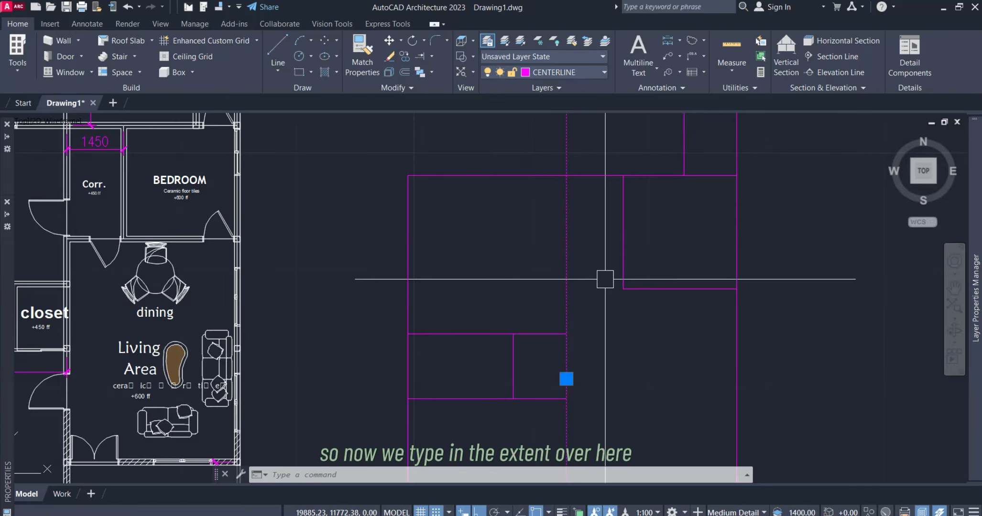
pyautogui.write('ex')
pyautogui.press('Return')
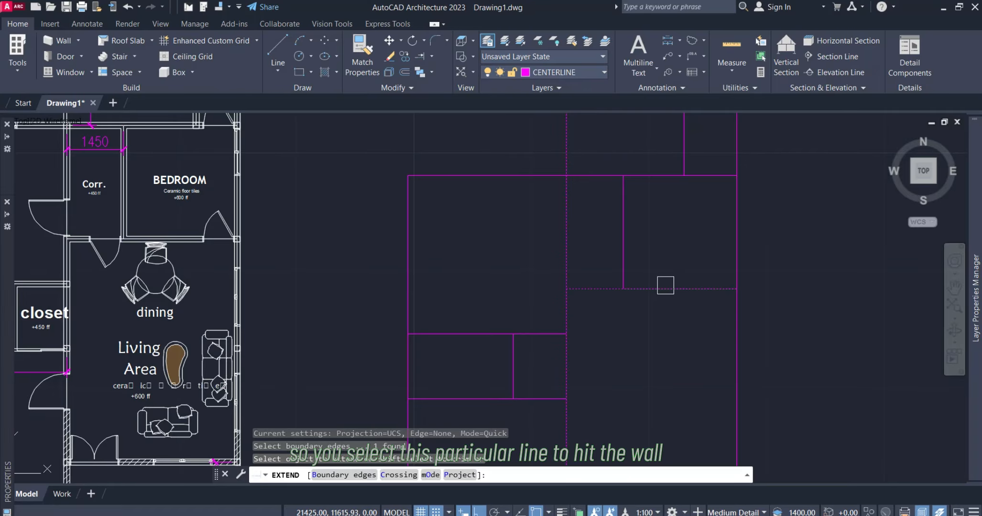
pyautogui.click(632, 287)
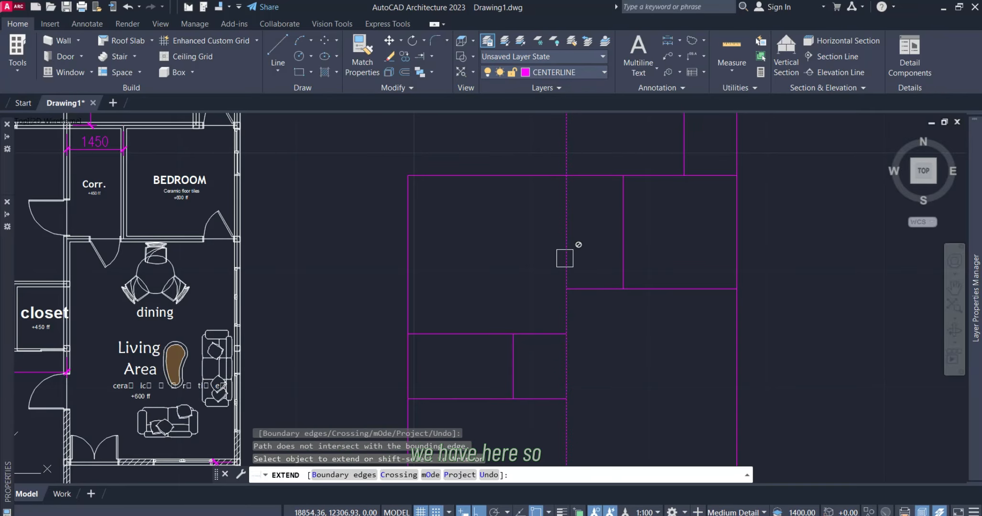
pyautogui.press('Escape')
pyautogui.scroll(-6, 556, 253)
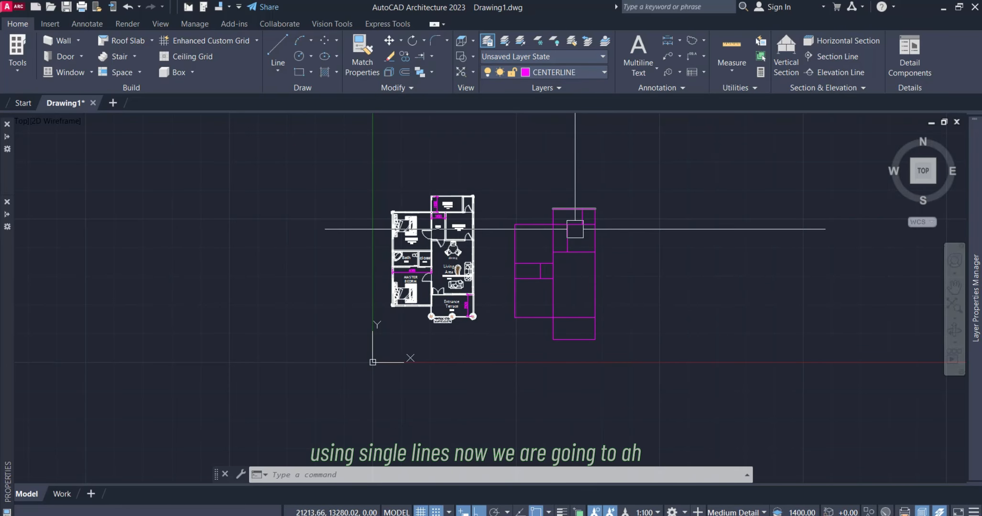
pyautogui.scroll(2, 559, 207)
pyautogui.moveTo(582, 291); pyautogui.dragTo(566, 261, button='middle')
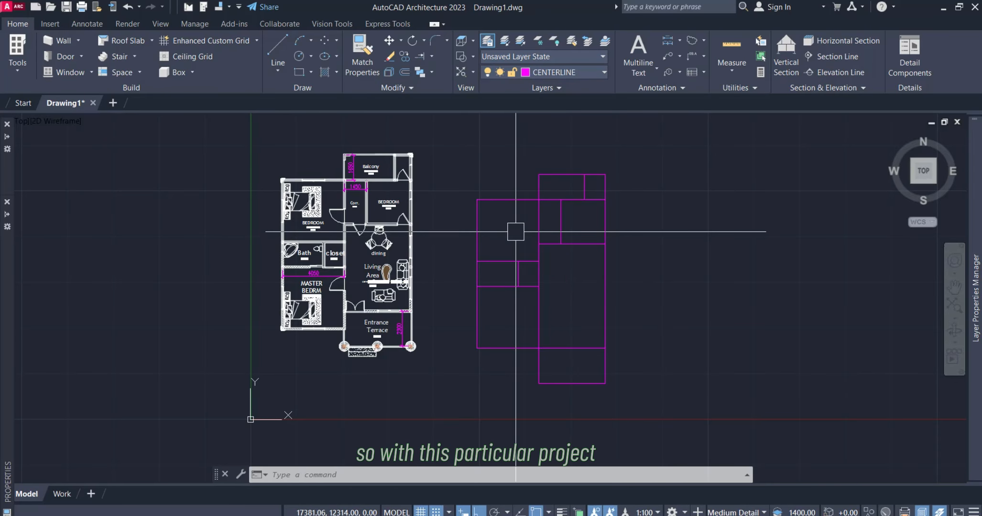
pyautogui.scroll(2, 518, 229)
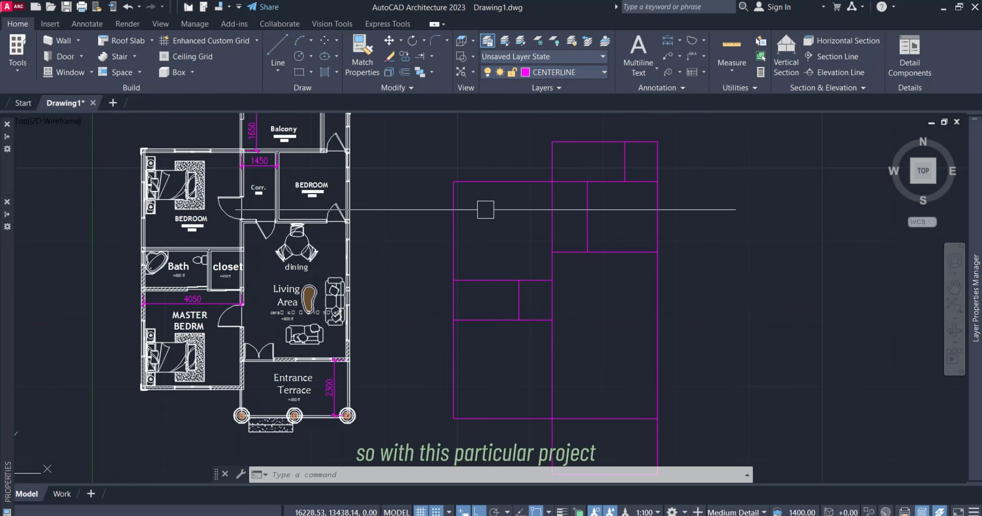
pyautogui.scroll(-2, 475, 211)
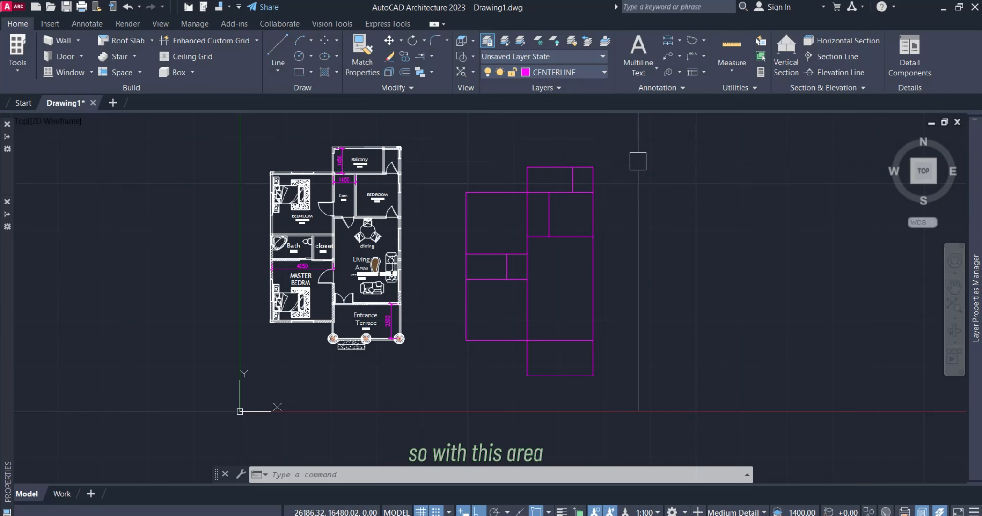
pyautogui.scroll(2, 522, 201)
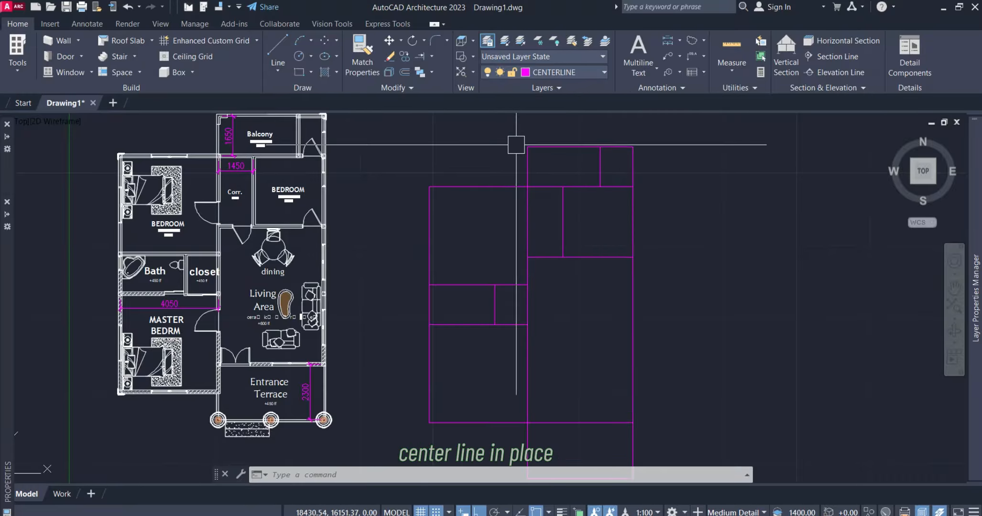
pyautogui.scroll(-2, 511, 148)
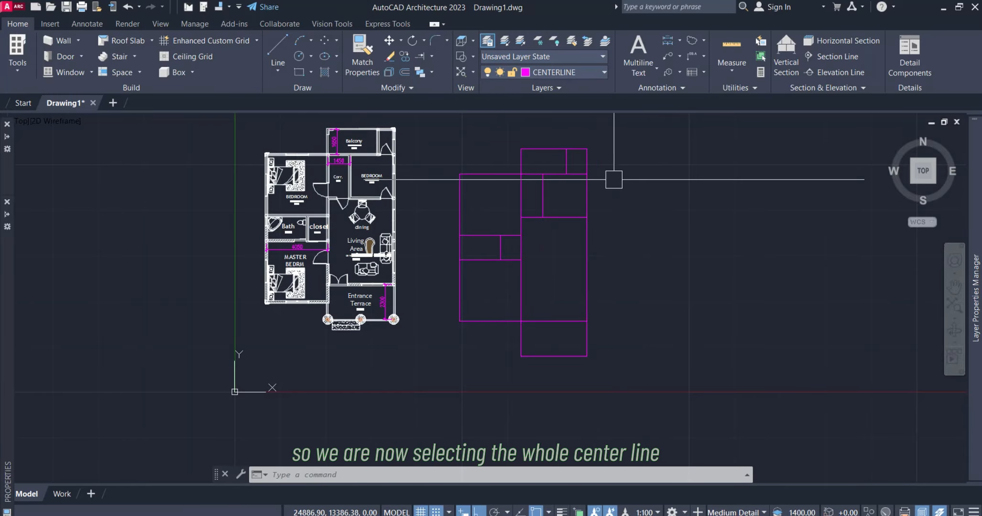
pyautogui.click(611, 142)
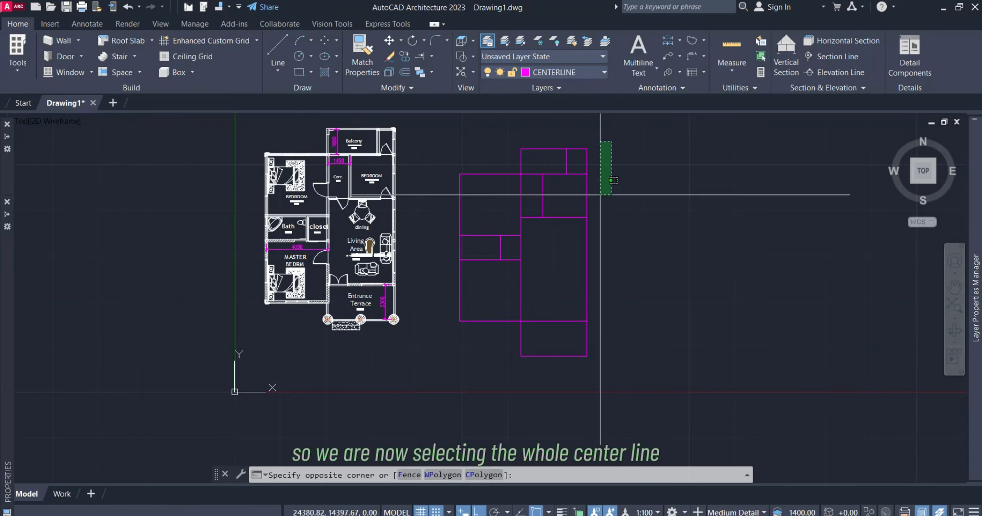
pyautogui.click(439, 364)
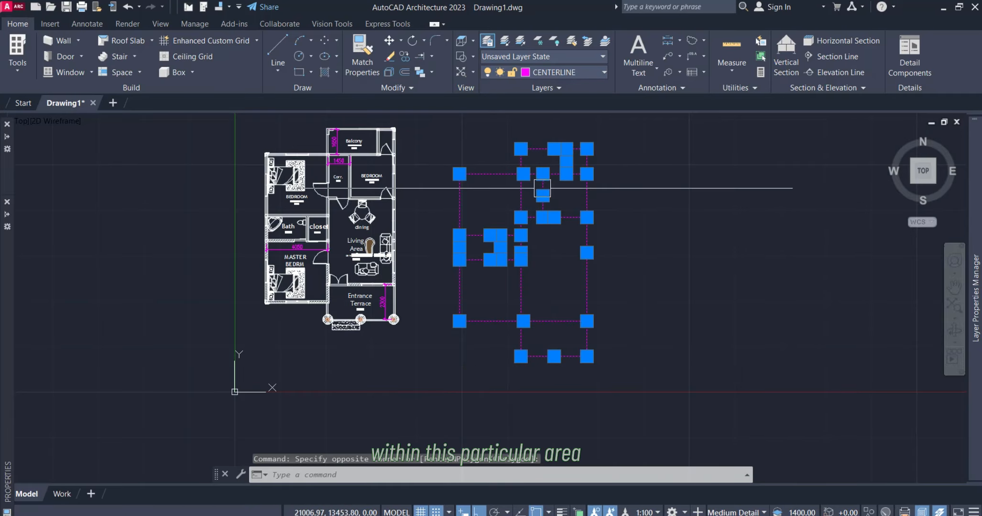
pyautogui.scroll(1, 502, 159)
pyautogui.scroll(-1, 510, 202)
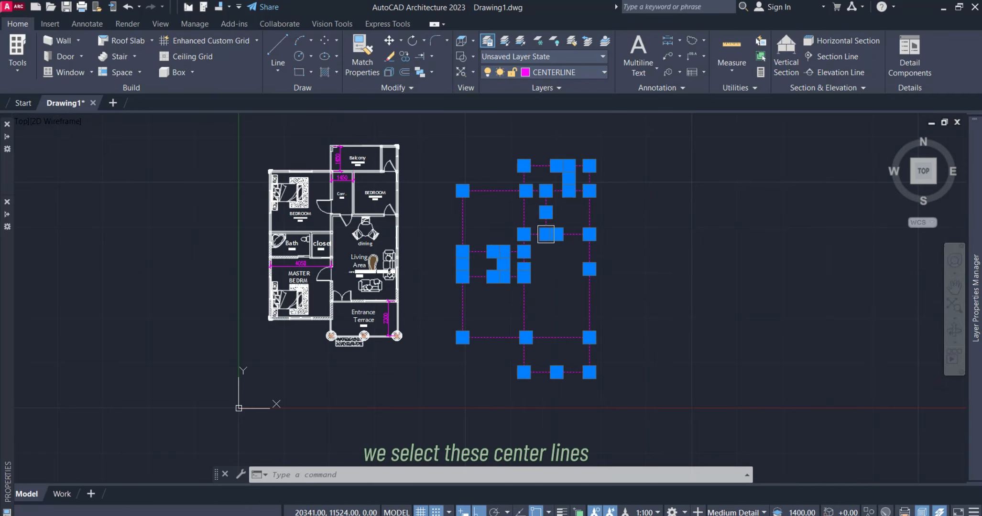
pyautogui.scroll(4, 454, 213)
pyautogui.scroll(-2, 506, 311)
pyautogui.press('Escape')
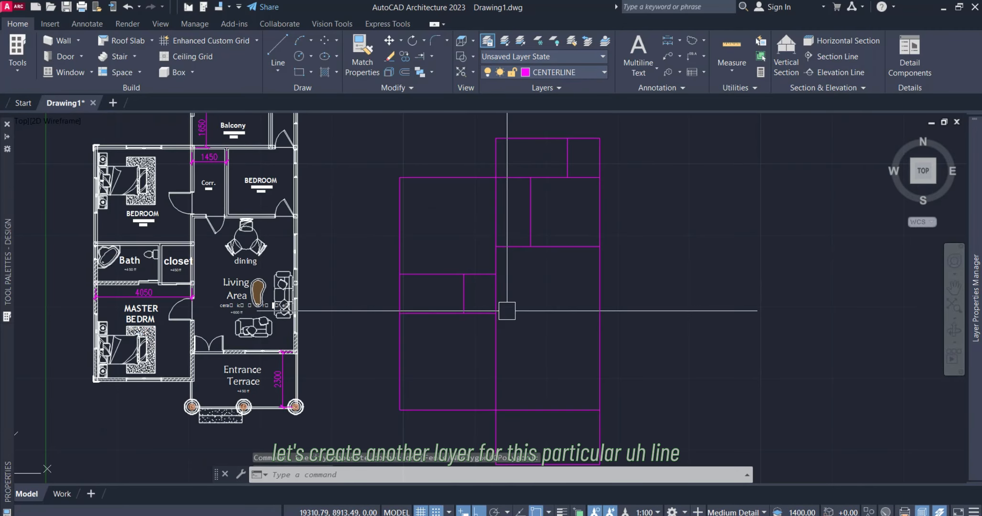
# - Examine the front horizontal centerline against the open entrance terrace with columns and stairs on the reference plan
pyautogui.moveTo(522, 325); pyautogui.dragTo(471, 236, button='middle')
pyautogui.scroll(1, 482, 376)
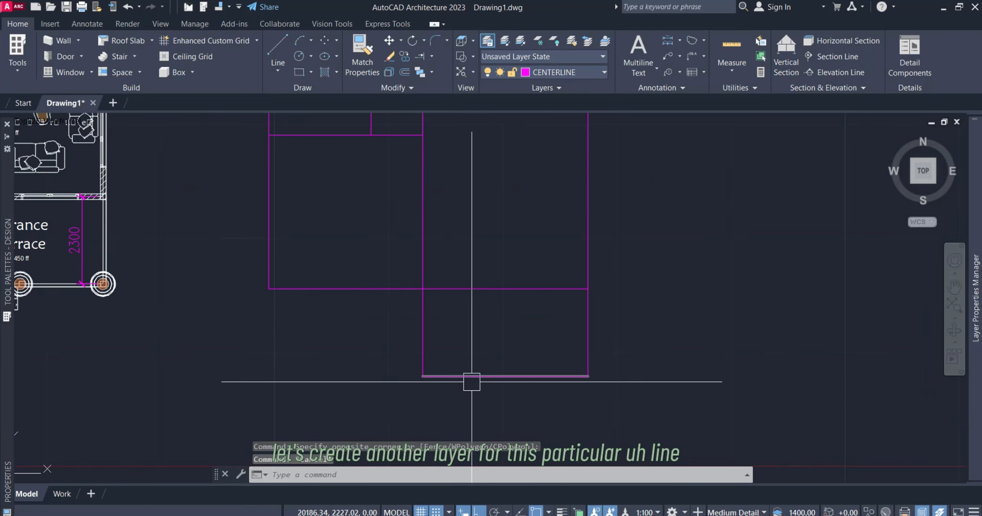
pyautogui.scroll(1, 471, 381)
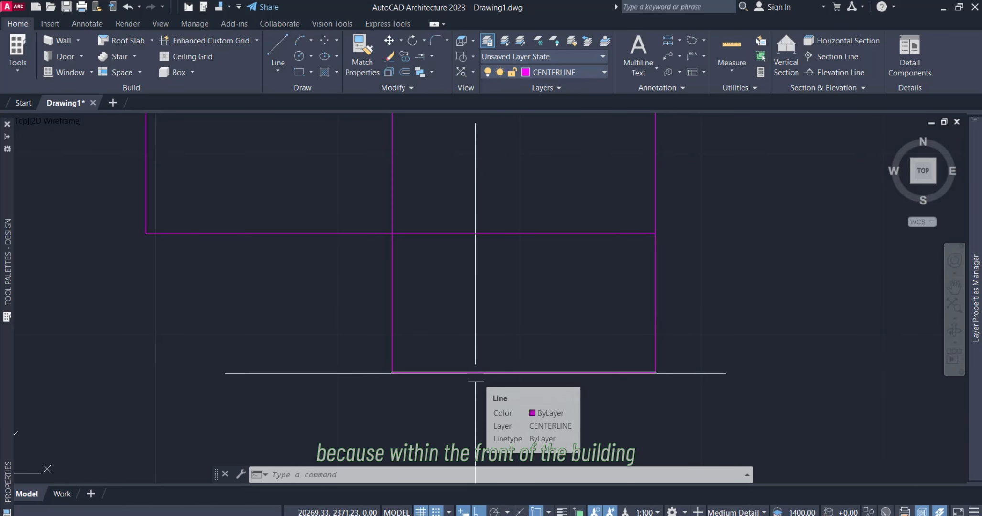
pyautogui.scroll(-4, 533, 351)
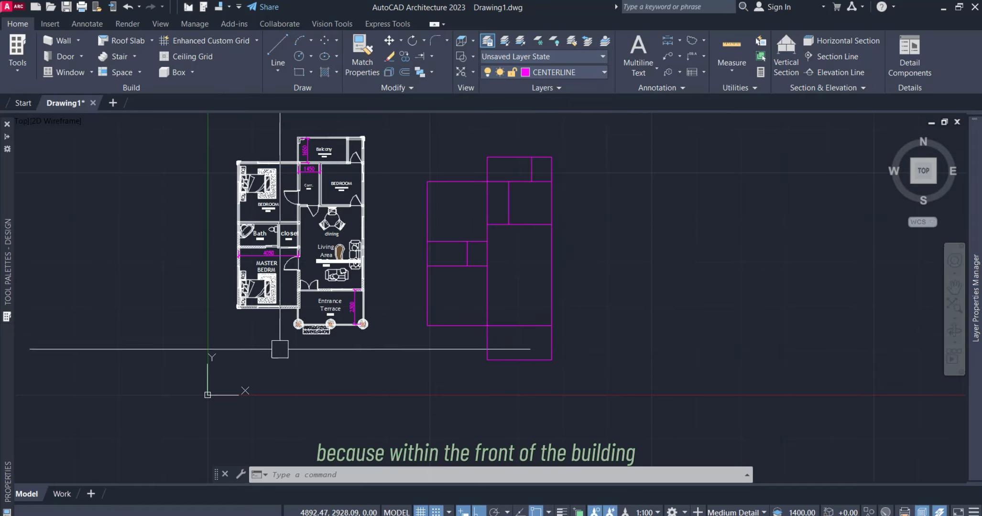
pyautogui.scroll(6, 296, 337)
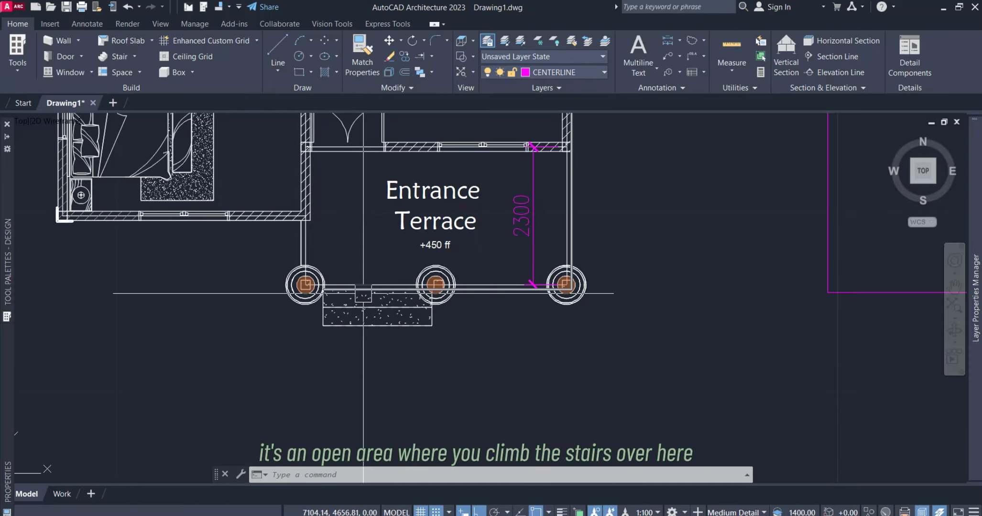
pyautogui.scroll(2, 376, 294)
pyautogui.moveTo(416, 221); pyautogui.dragTo(400, 338, button='middle')
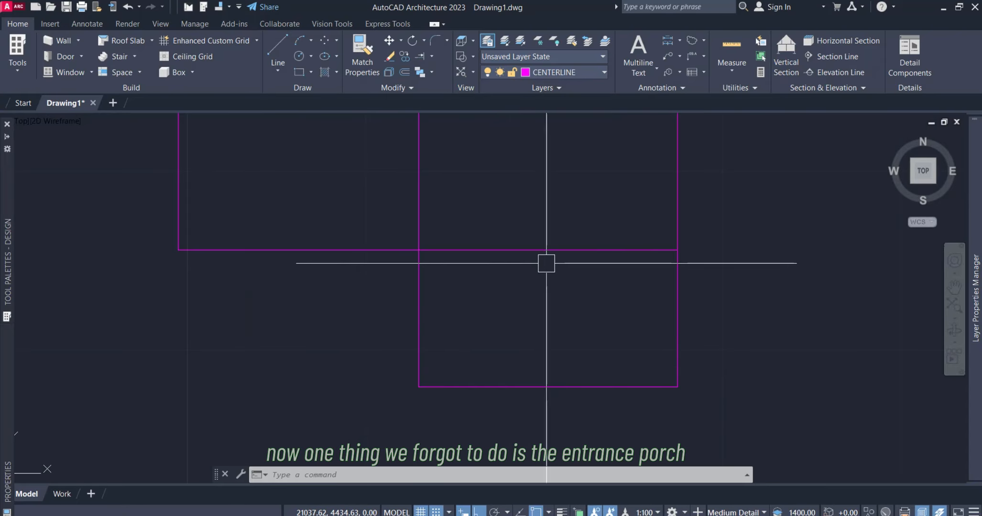
# - Compare how far the entrance terrace projects beyond the master bedroom's front wall in the reference plan and in the centerline drawing
pyautogui.scroll(-5, 546, 263)
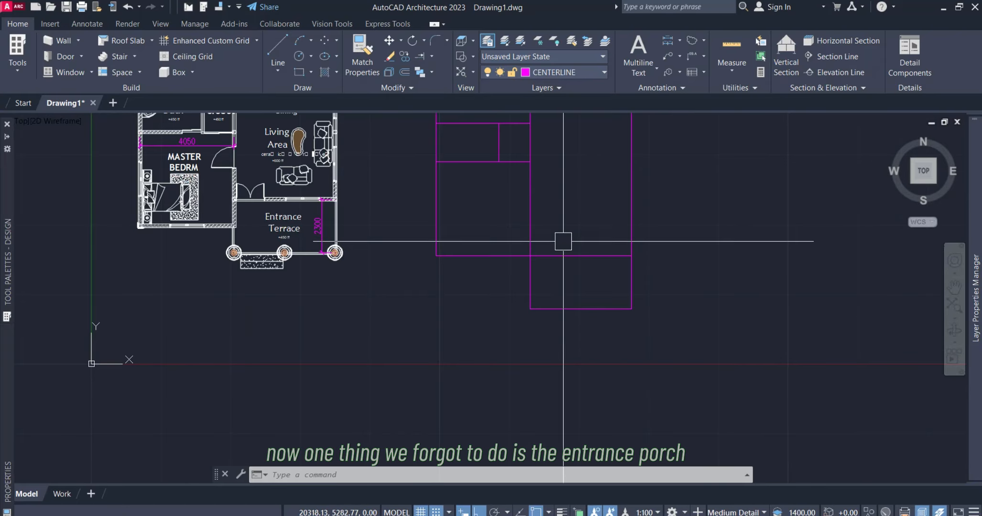
pyautogui.scroll(5, 566, 243)
pyautogui.scroll(-4, 596, 274)
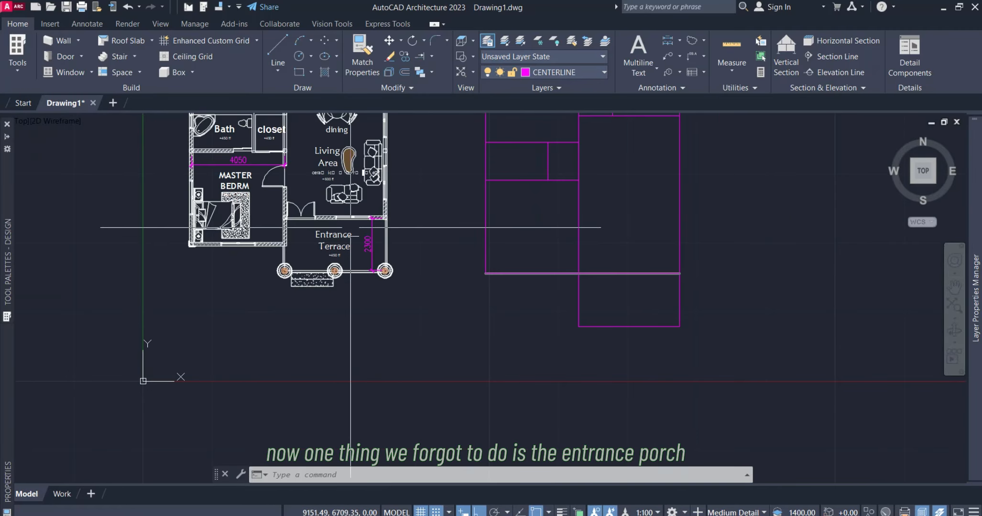
pyautogui.scroll(4, 335, 211)
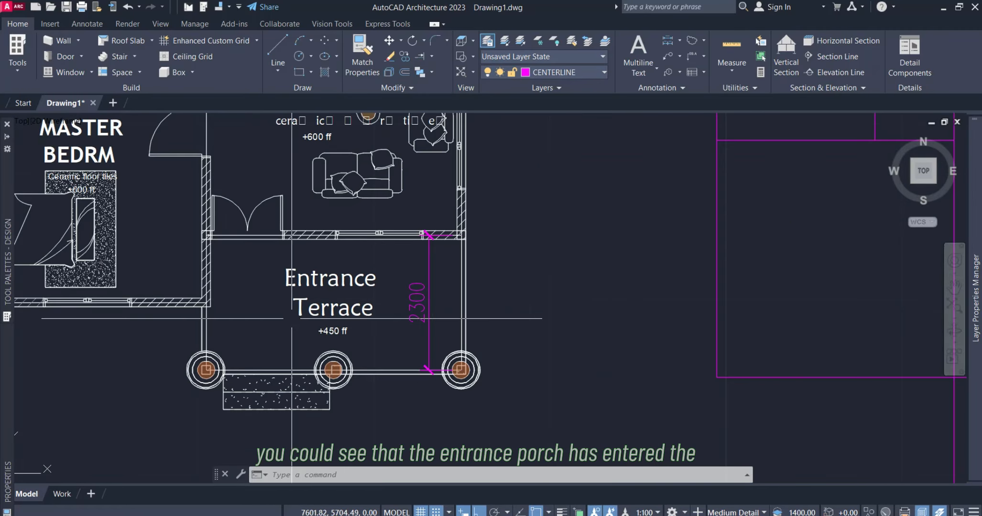
pyautogui.scroll(-4, 291, 318)
pyautogui.scroll(4, 298, 290)
pyautogui.moveTo(292, 361)
pyautogui.mouseDown(button='middle')
pyautogui.moveTo(291, 315)
pyautogui.moveTo(292, 344)
pyautogui.mouseUp(button='middle')
pyautogui.scroll(-2, 303, 202)
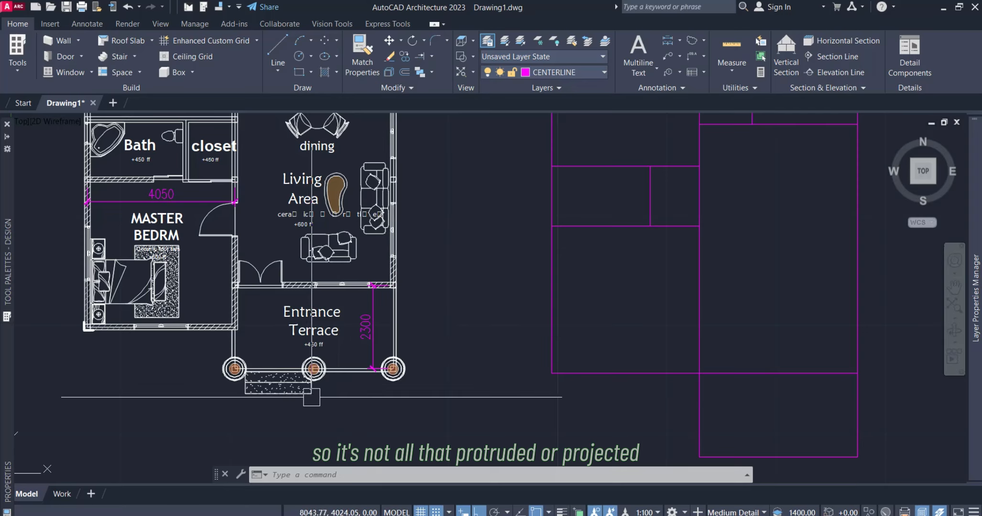
pyautogui.moveTo(384, 392); pyautogui.dragTo(349, 323, button='middle')
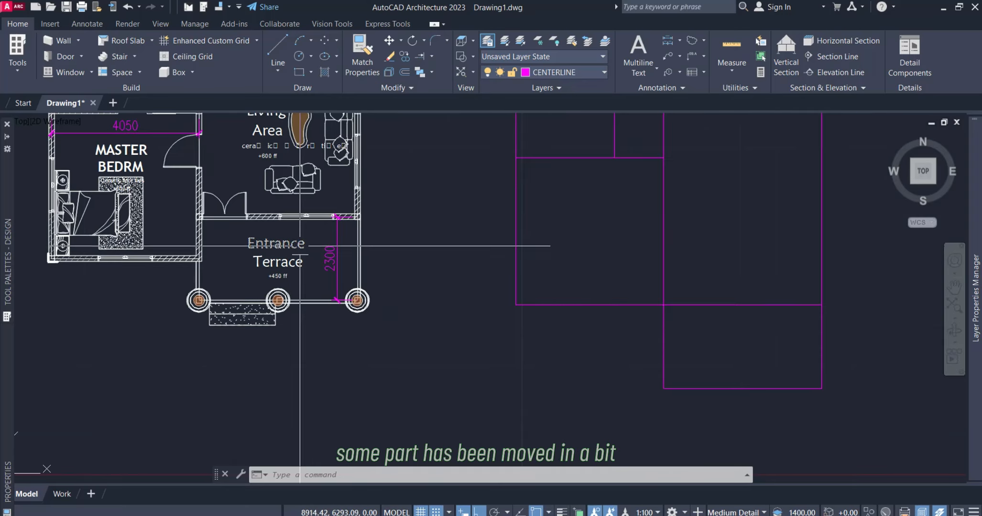
pyautogui.scroll(-2, 304, 285)
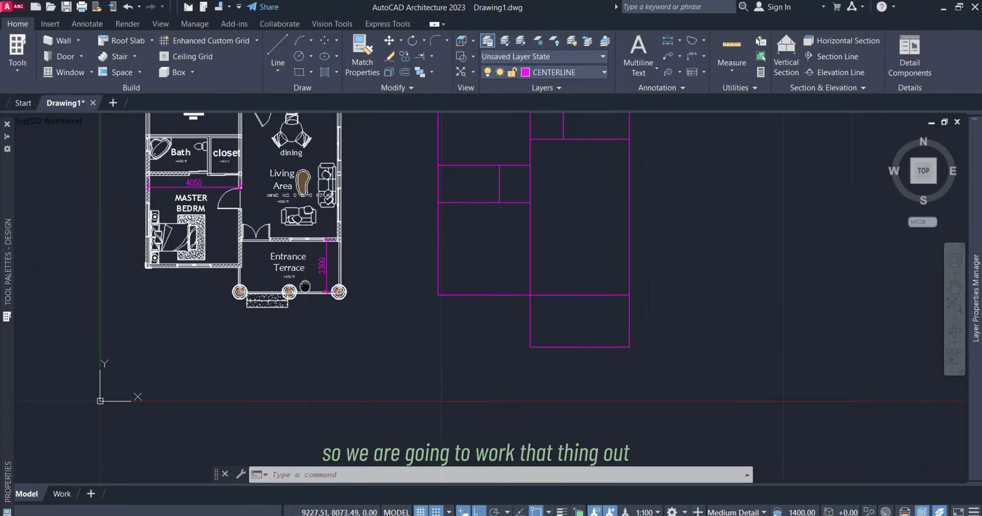
pyautogui.moveTo(304, 286); pyautogui.dragTo(299, 356, button='middle')
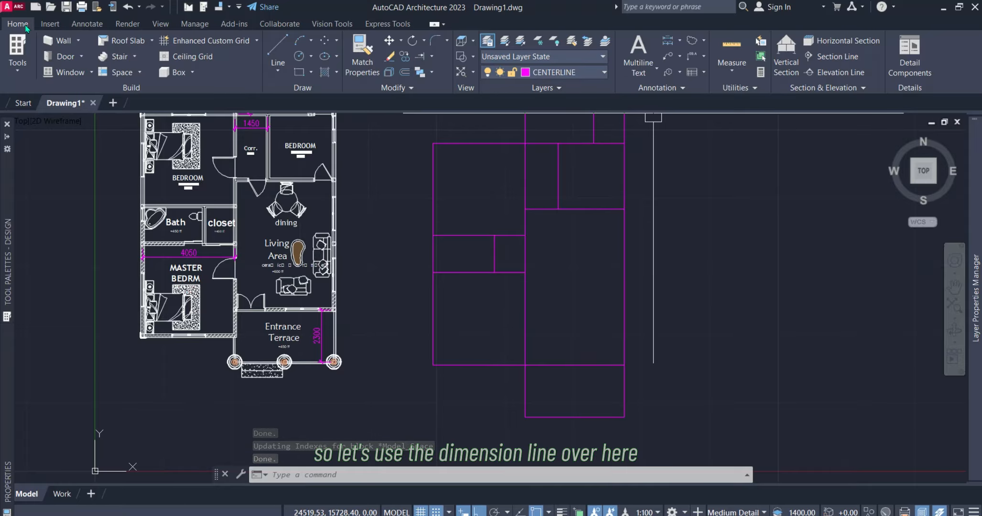
pyautogui.click(78, 25)
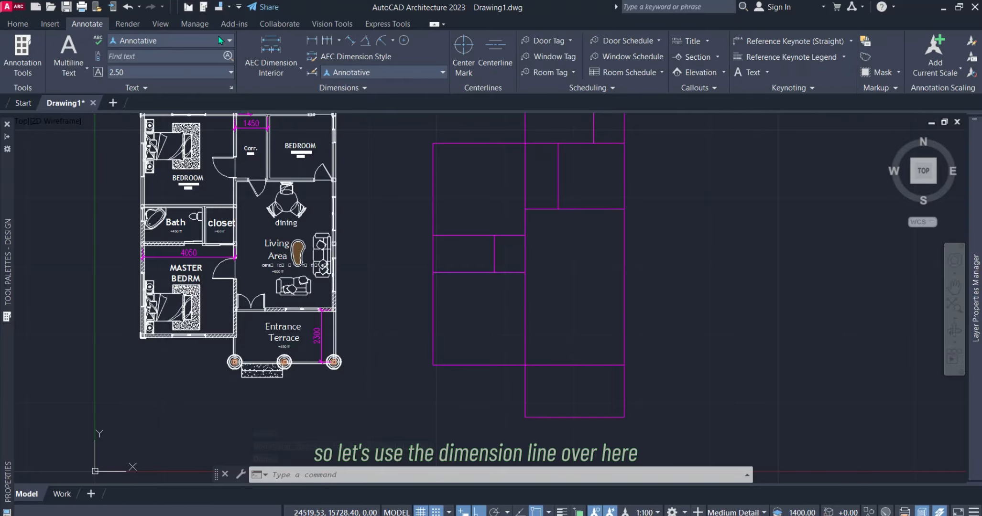
pyautogui.click(311, 40)
pyautogui.scroll(4, 231, 176)
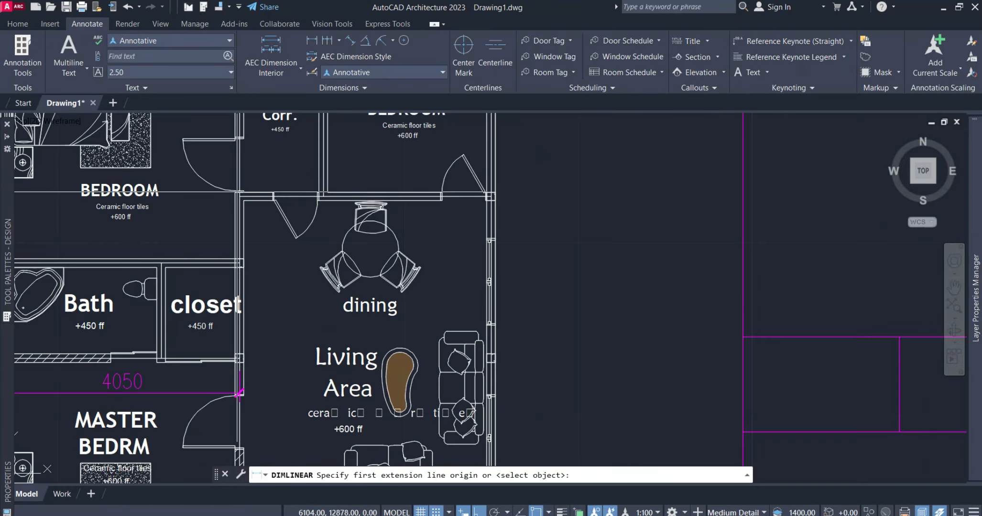
pyautogui.scroll(4, 243, 206)
pyautogui.click(241, 208)
pyautogui.scroll(-4, 330, 206)
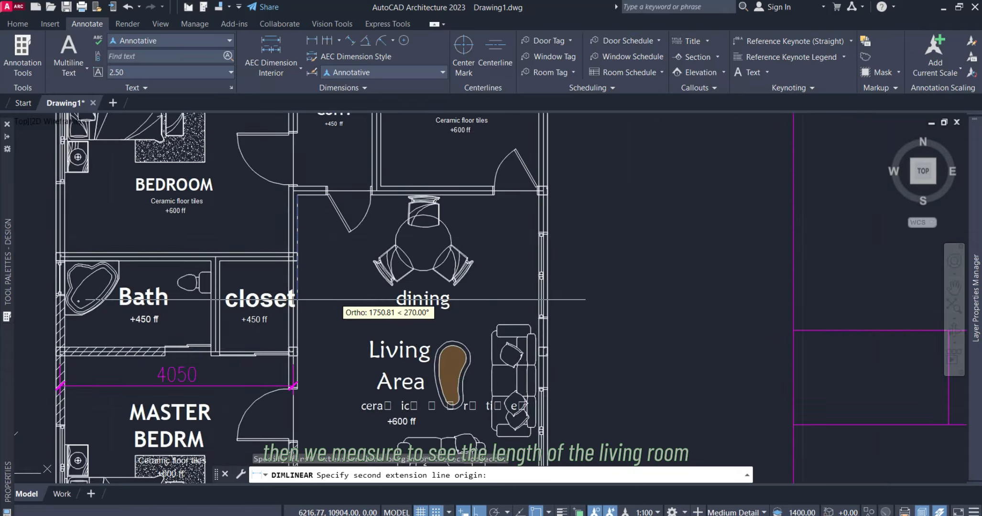
pyautogui.moveTo(335, 300); pyautogui.dragTo(333, 204, button='middle')
pyautogui.moveTo(349, 328); pyautogui.dragTo(346, 266, button='middle')
pyautogui.scroll(2, 299, 356)
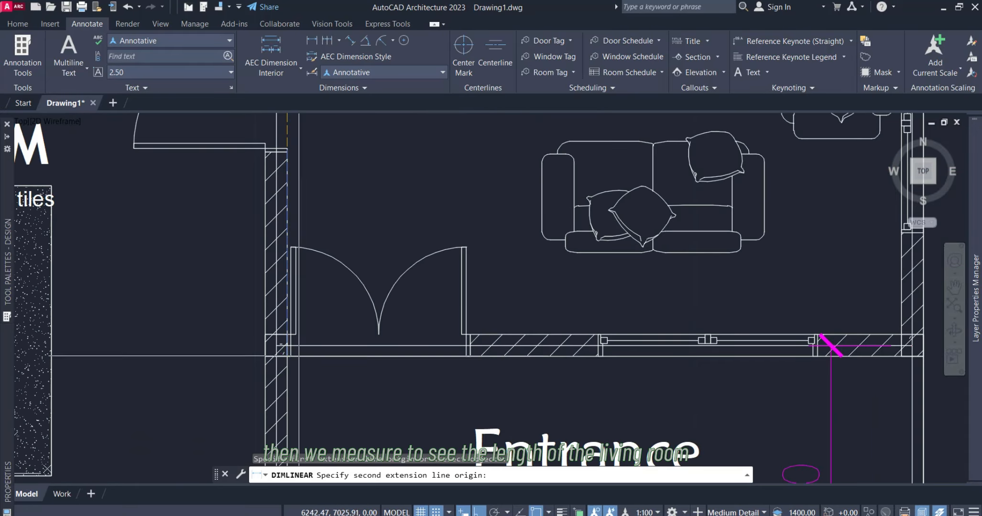
pyautogui.scroll(4, 287, 356)
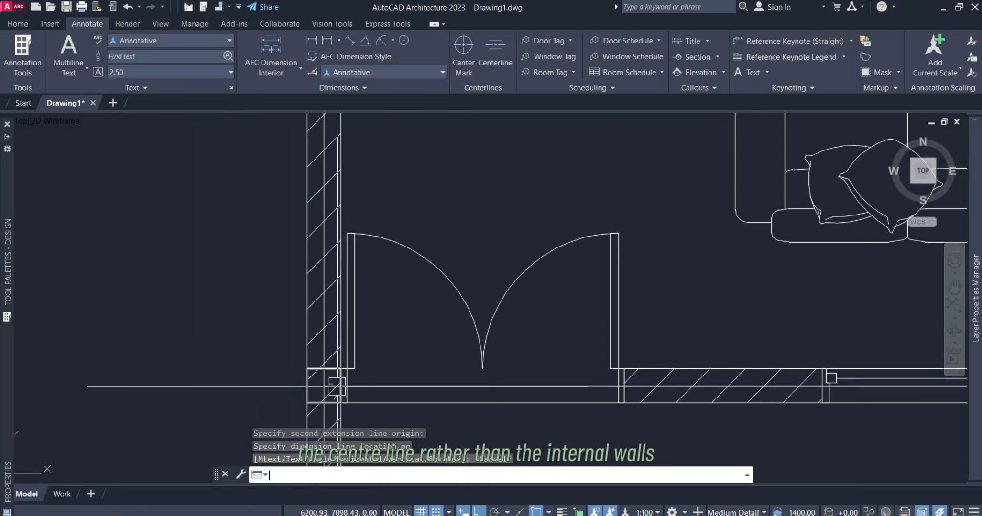
# - Add a vertical linear dimension for the living and dining area's length on the reference plan, measured between the wall centerlines
pyautogui.press('Return')
pyautogui.scroll(2, 324, 387)
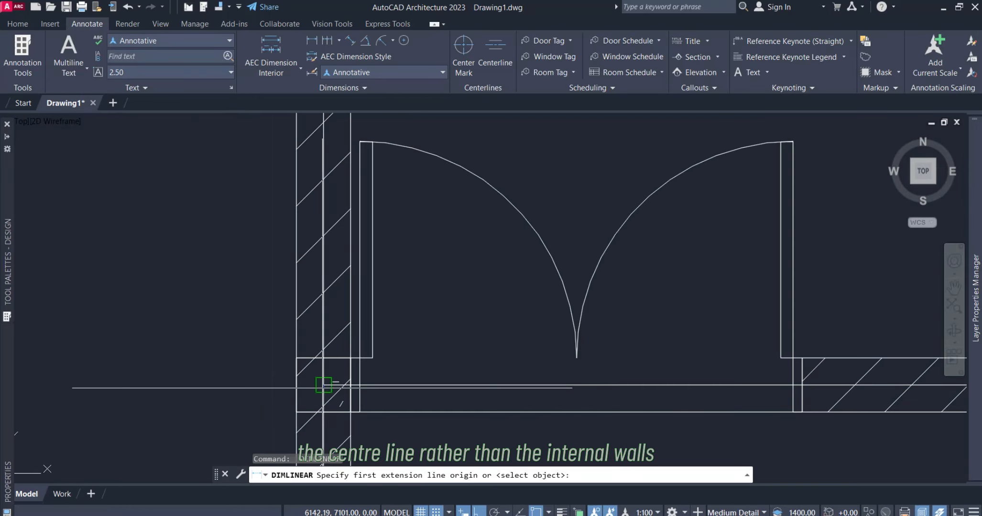
pyautogui.click(323, 385)
pyautogui.scroll(-2, 344, 407)
pyautogui.scroll(-3, 412, 373)
pyautogui.moveTo(428, 235); pyautogui.dragTo(416, 357, button='middle')
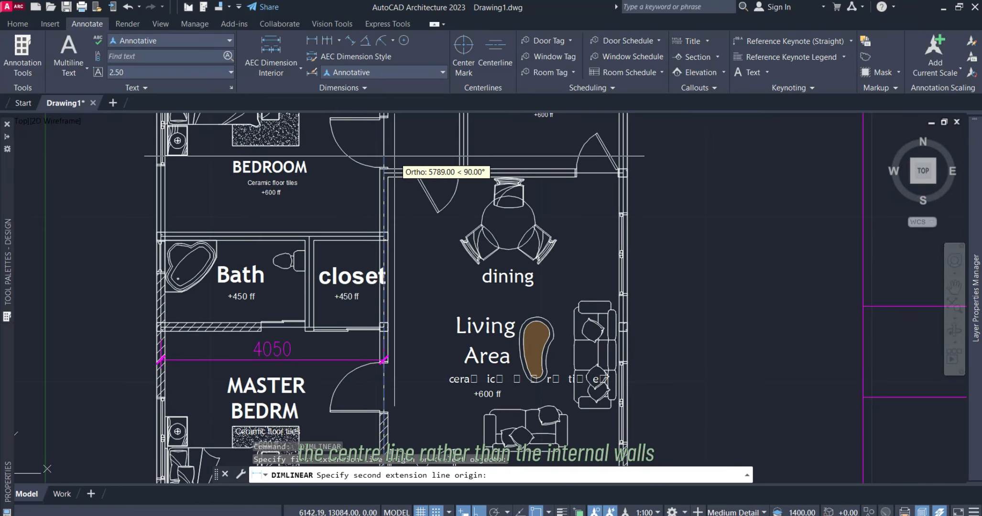
pyautogui.scroll(2, 389, 156)
pyautogui.scroll(3, 382, 205)
pyautogui.click(352, 203)
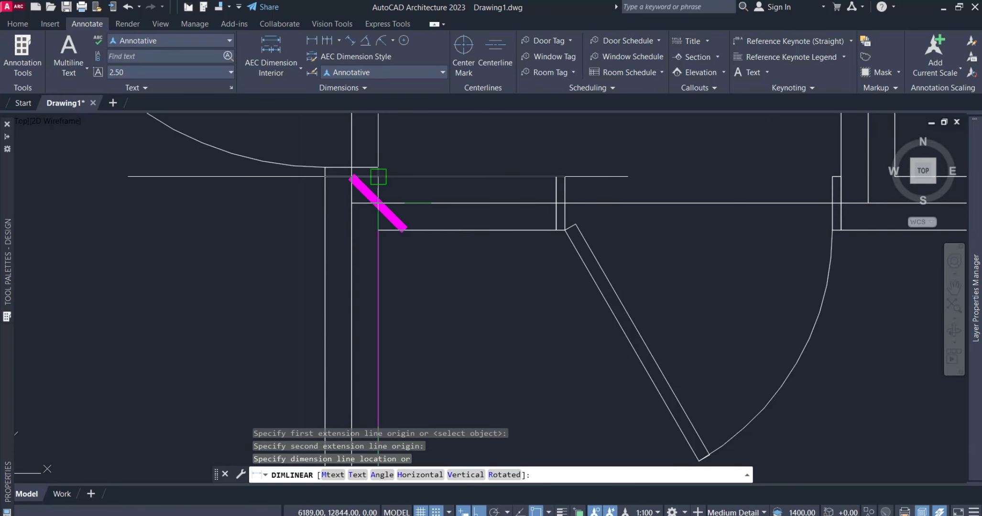
pyautogui.scroll(-4, 420, 267)
pyautogui.scroll(2, 446, 317)
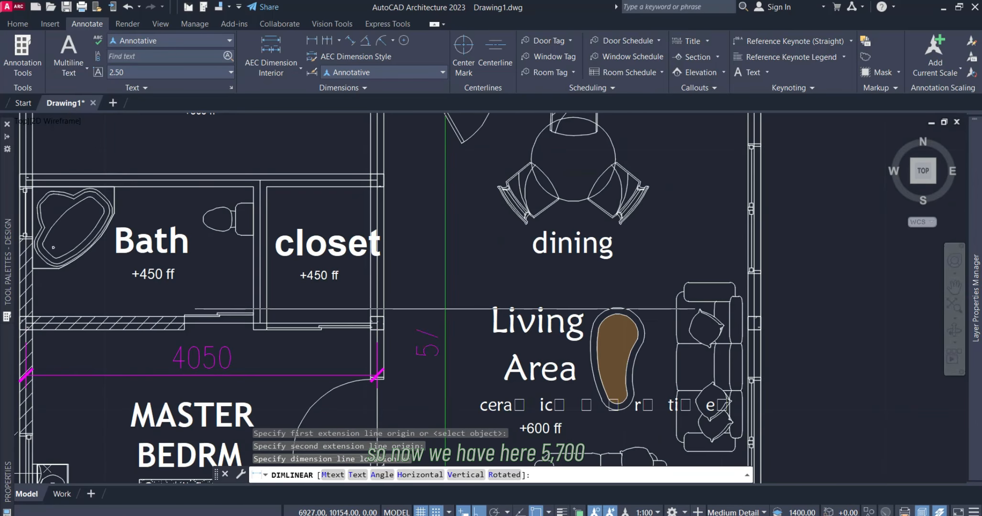
pyautogui.click(453, 315)
pyautogui.moveTo(453, 315)
pyautogui.mouseDown(button='middle')
pyautogui.moveTo(374, 284)
pyautogui.moveTo(291, 273)
pyautogui.mouseUp(button='middle')
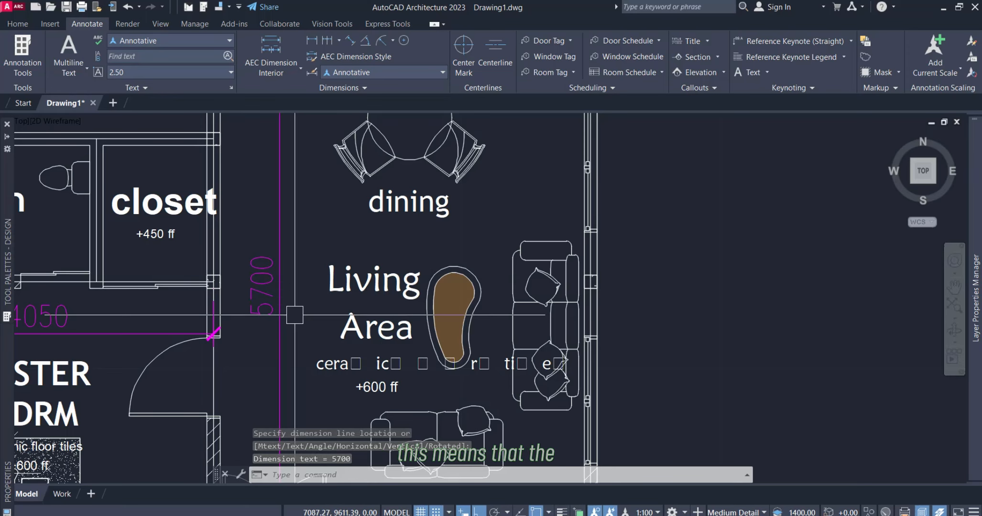
pyautogui.scroll(-2, 293, 310)
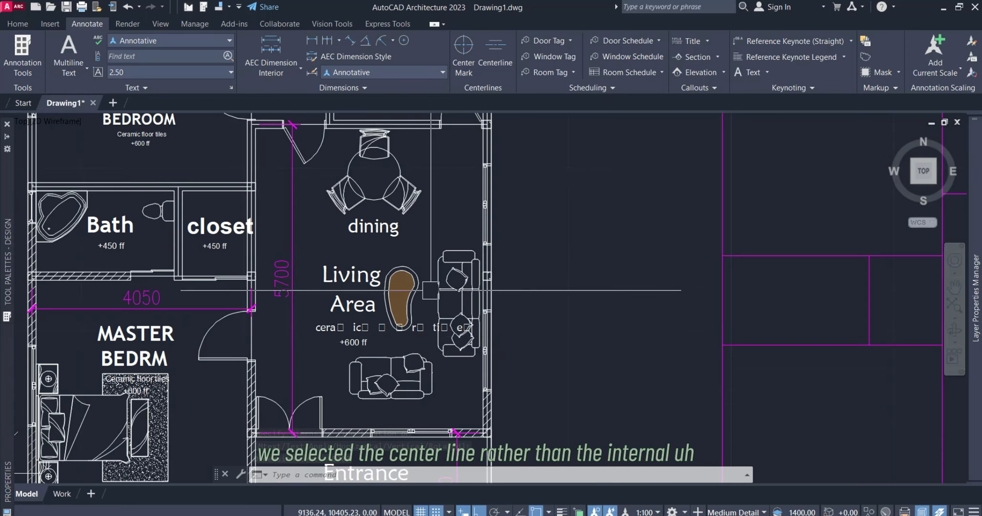
pyautogui.scroll(2, 296, 447)
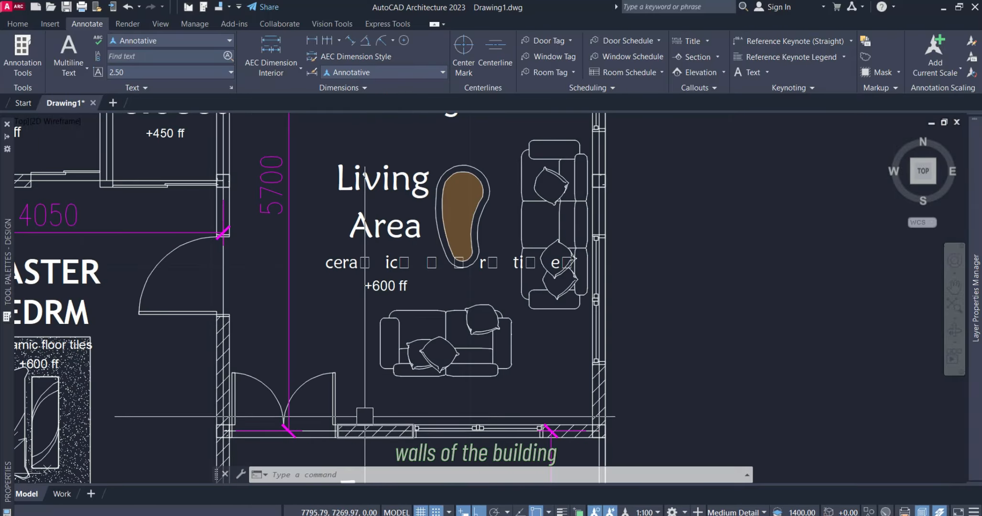
pyautogui.scroll(-2, 365, 416)
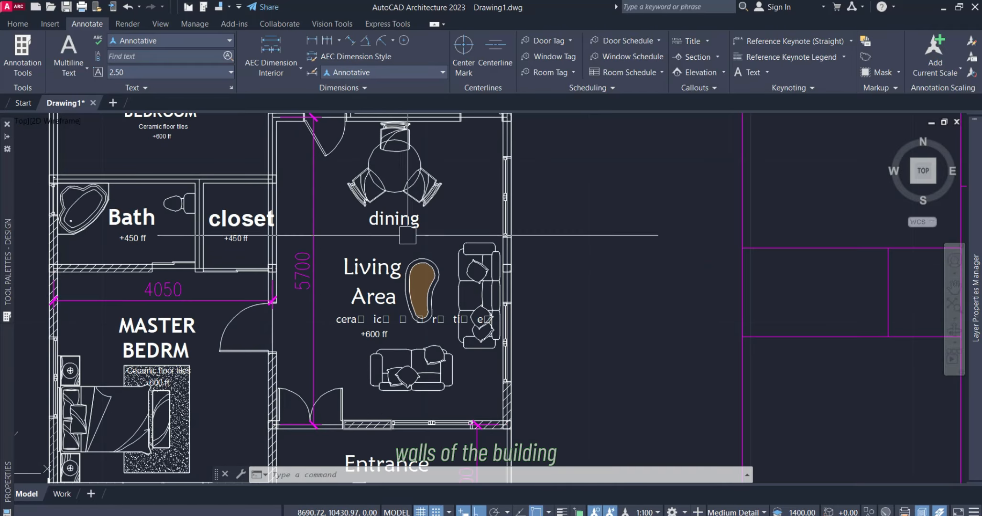
# - Offset the horizontal centerline below the upper-east bedroom 5700 to the south for the living area's front wall
pyautogui.scroll(-2, 373, 295)
pyautogui.moveTo(671, 307); pyautogui.dragTo(504, 299, button='middle')
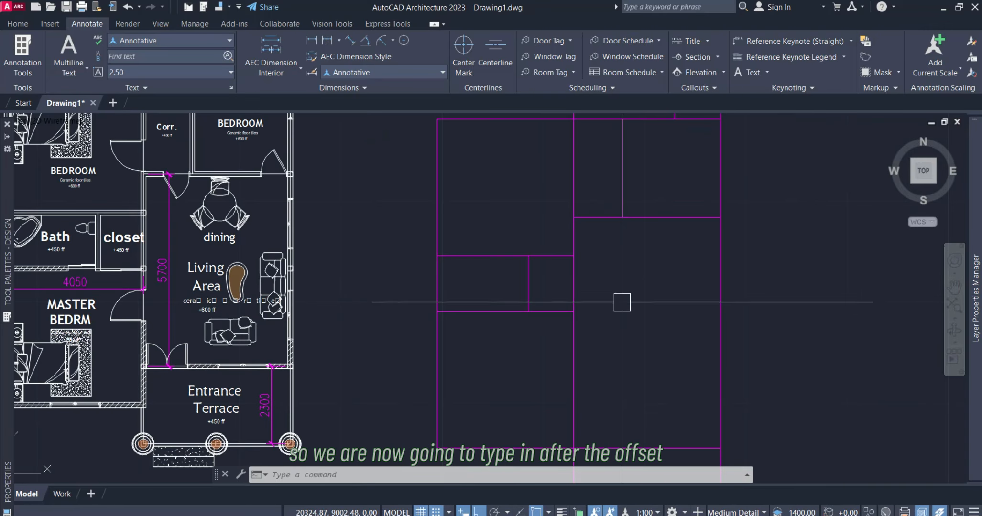
pyautogui.scroll(4, 530, 277)
pyautogui.scroll(-2, 587, 236)
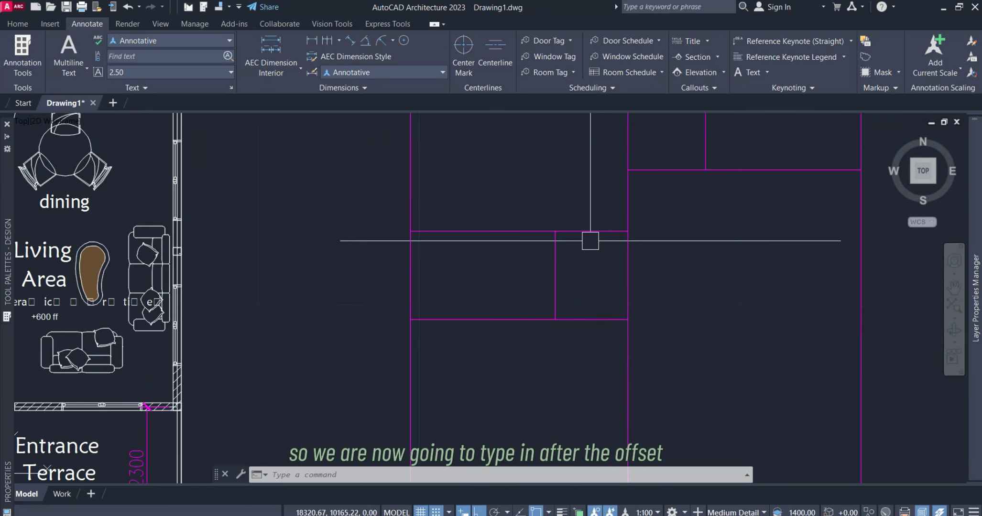
pyautogui.scroll(-2, 659, 251)
pyautogui.write('o')
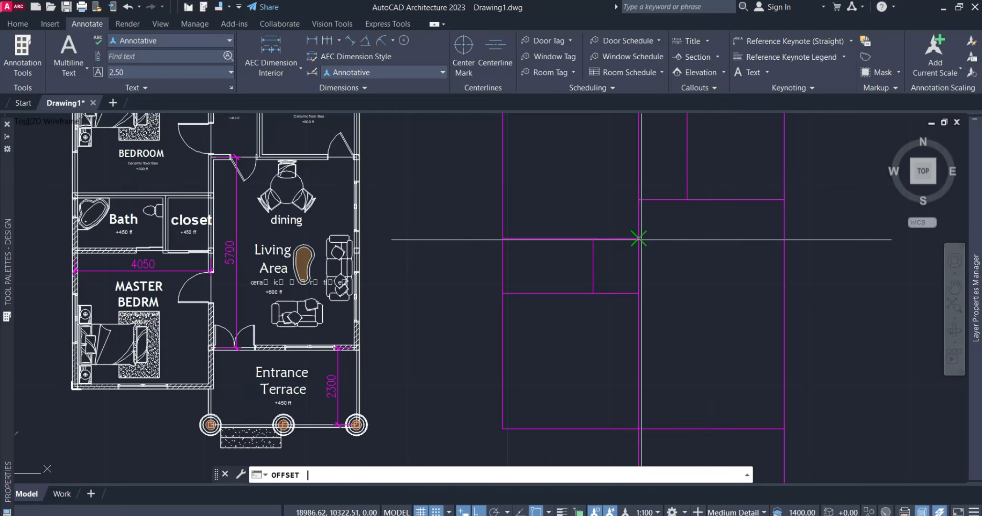
pyautogui.press('Return')
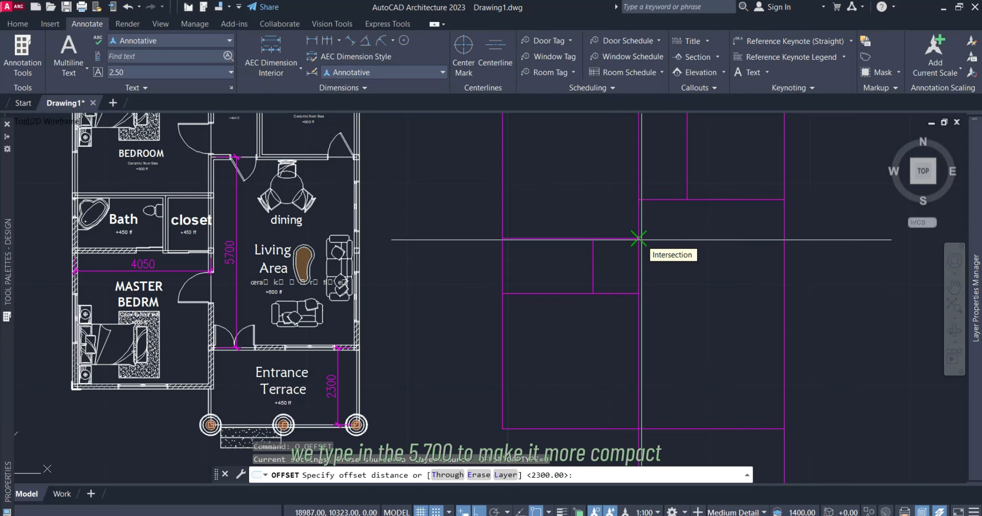
pyautogui.write('5')
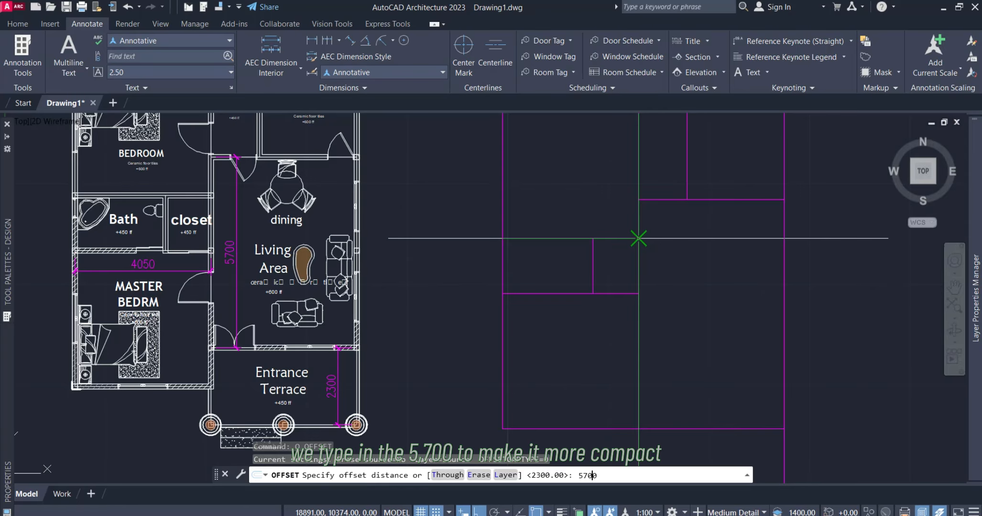
pyautogui.write('700')
pyautogui.press('Return')
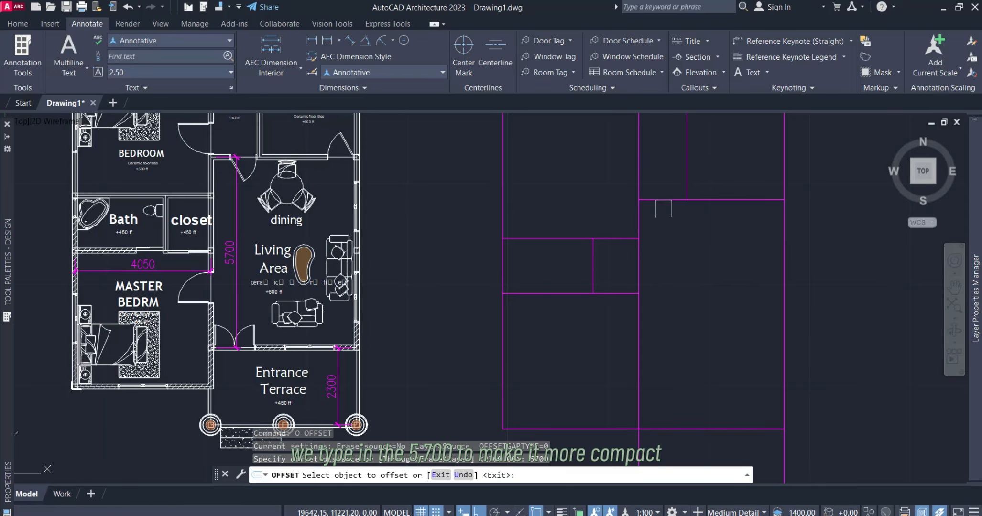
pyautogui.click(664, 199)
pyautogui.click(696, 349)
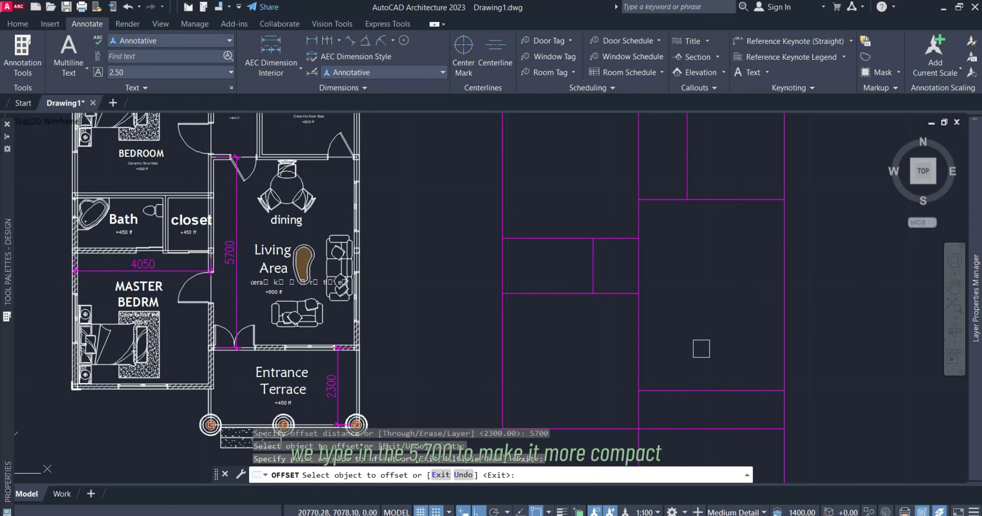
# - Offset the living area's front centerline 2300 to the south for the front edge of the entrance terrace
pyautogui.moveTo(696, 349); pyautogui.dragTo(671, 261, button='middle')
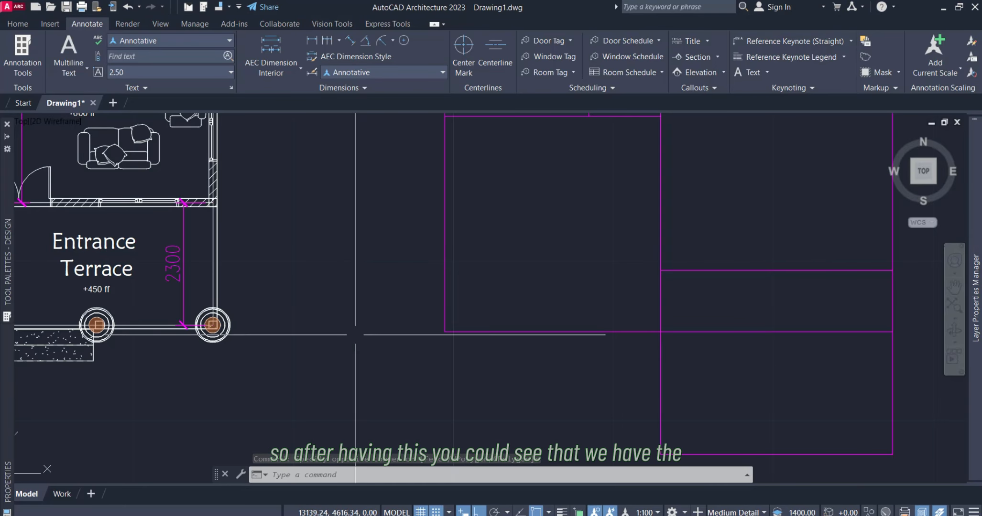
pyautogui.scroll(-2, 324, 335)
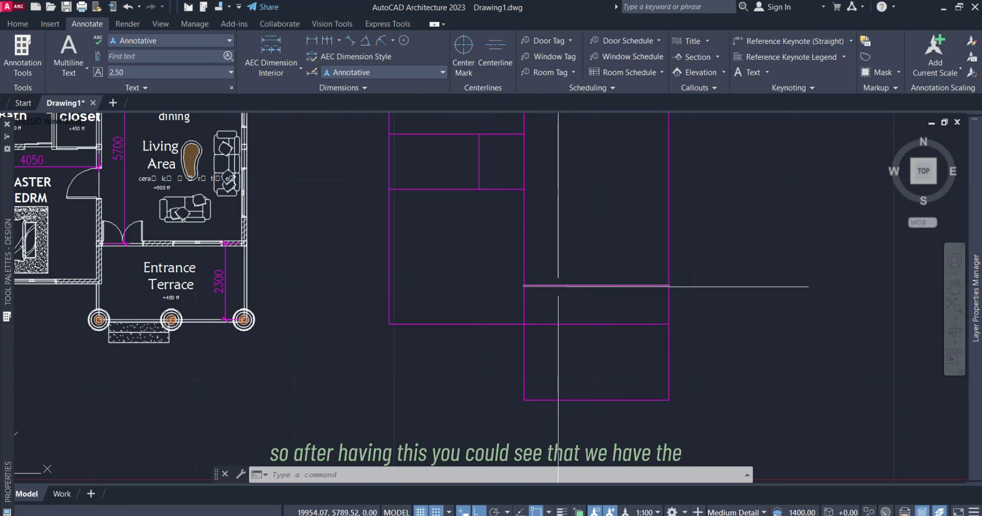
pyautogui.scroll(4, 205, 264)
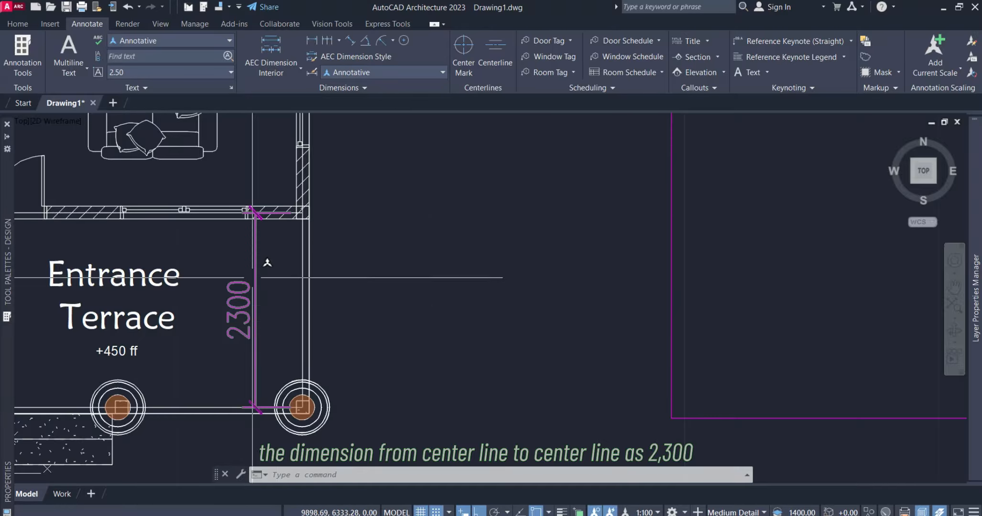
pyautogui.scroll(-1, 203, 307)
pyautogui.moveTo(203, 308); pyautogui.dragTo(55, 236, button='middle')
pyautogui.moveTo(646, 335); pyautogui.dragTo(566, 316, button='middle')
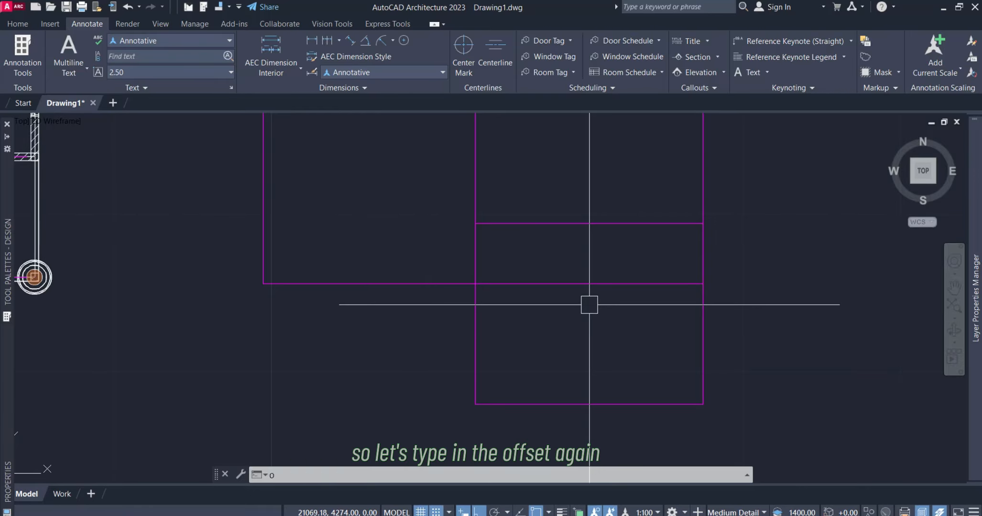
pyautogui.press('Return')
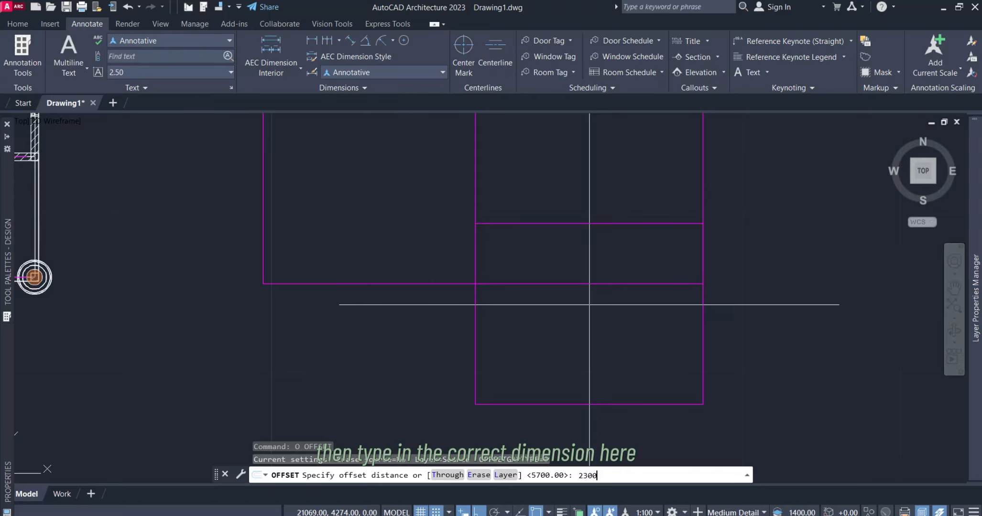
pyautogui.press('Return')
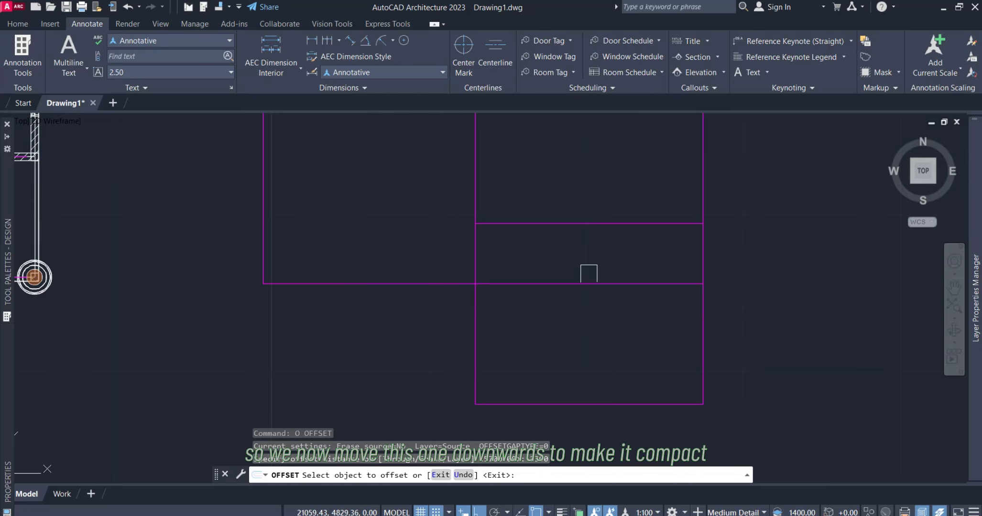
pyautogui.click(583, 228)
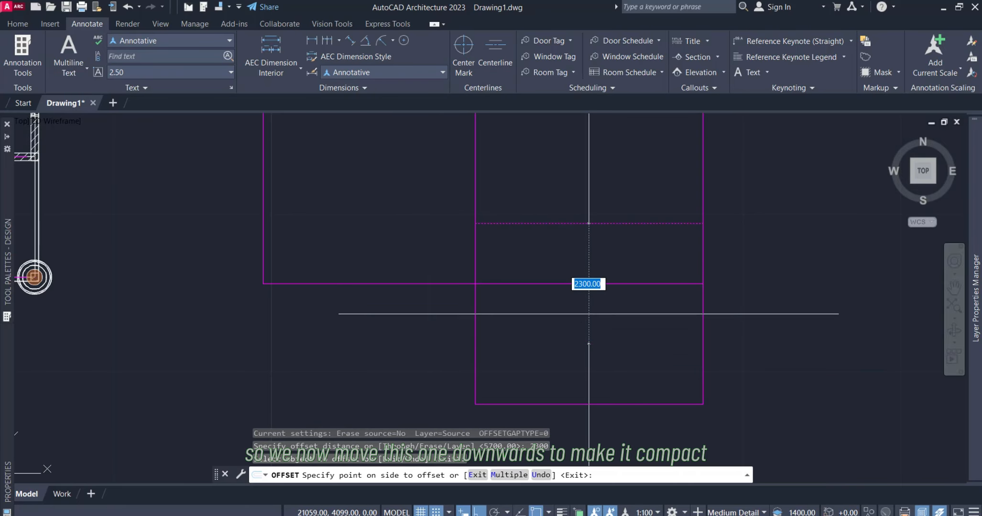
pyautogui.click(589, 314)
pyautogui.press('Escape')
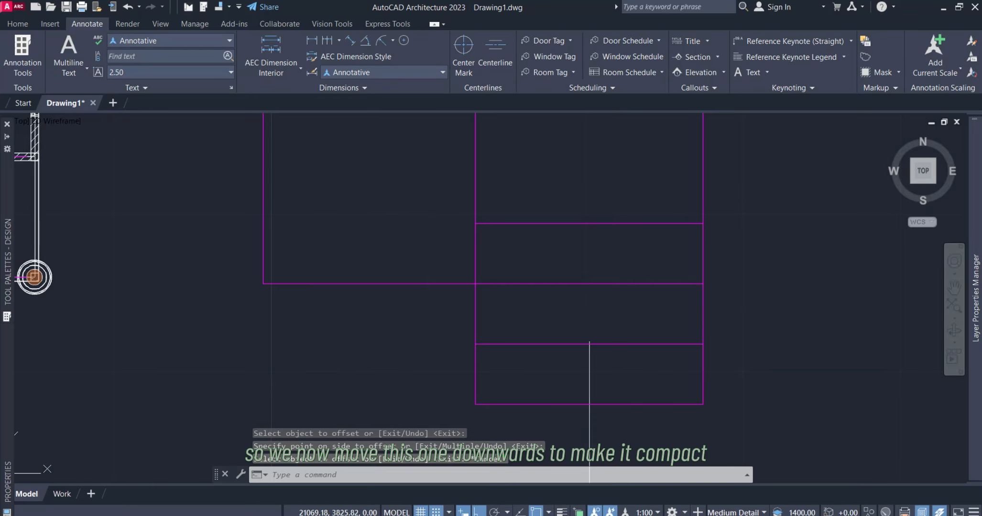
# - Delete the old southernmost front line and trim the centerlines crossing the terrace and extending beyond its new front edge
pyautogui.click(616, 405)
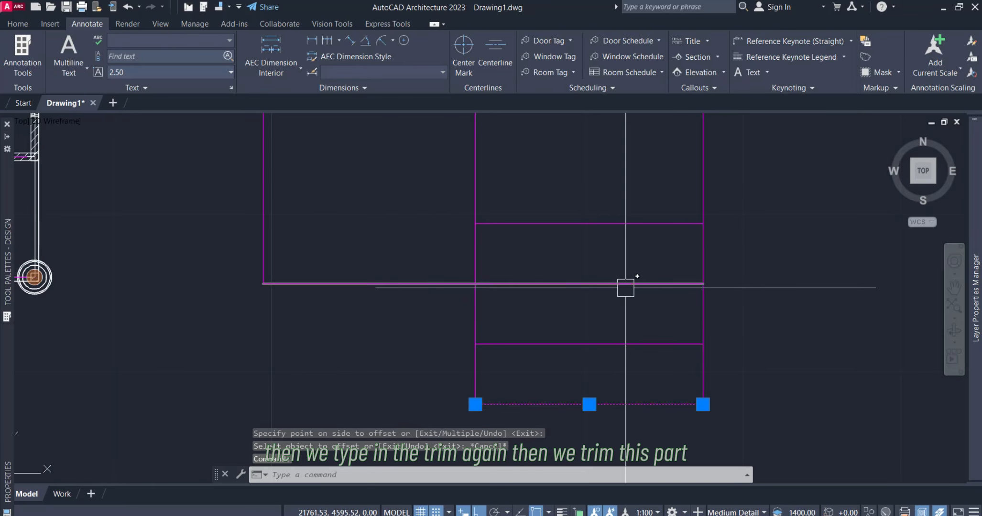
pyautogui.press('Delete')
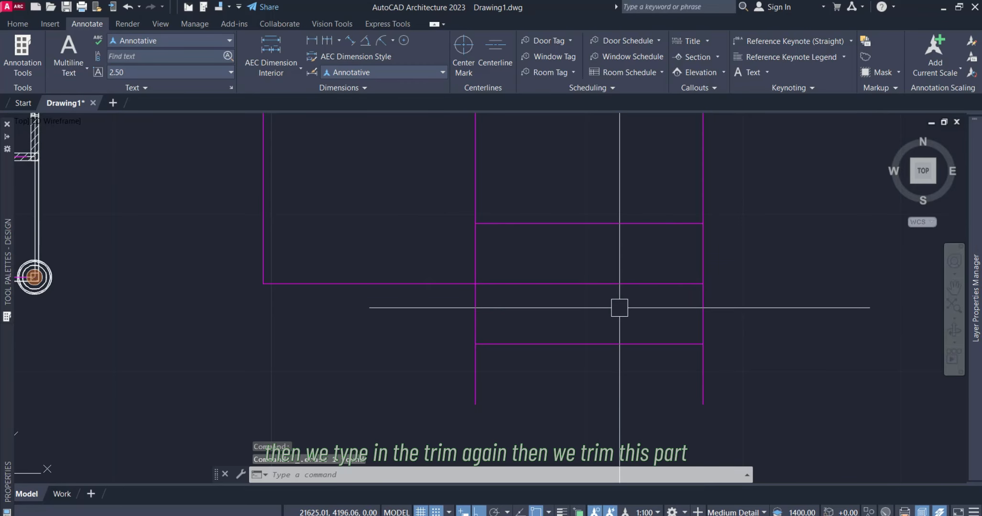
pyautogui.write('TR')
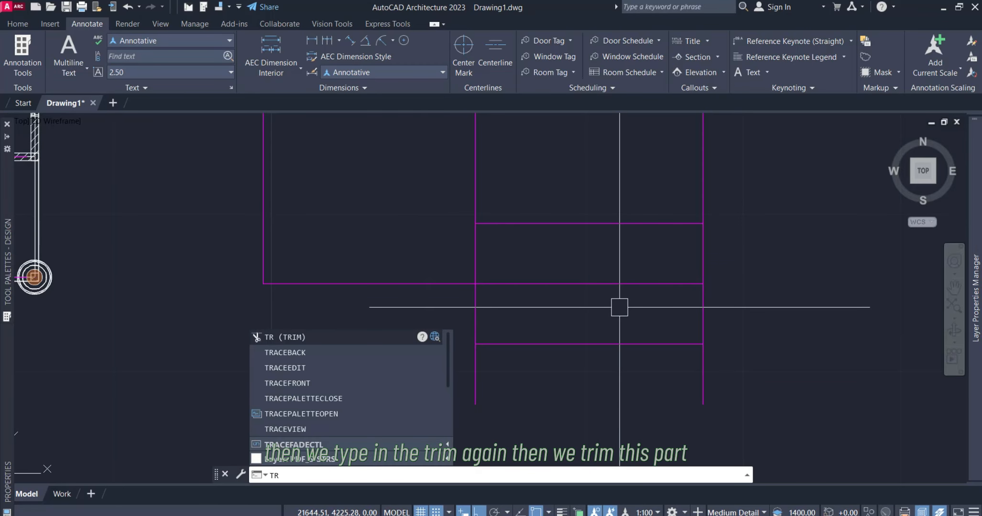
pyautogui.press('Return')
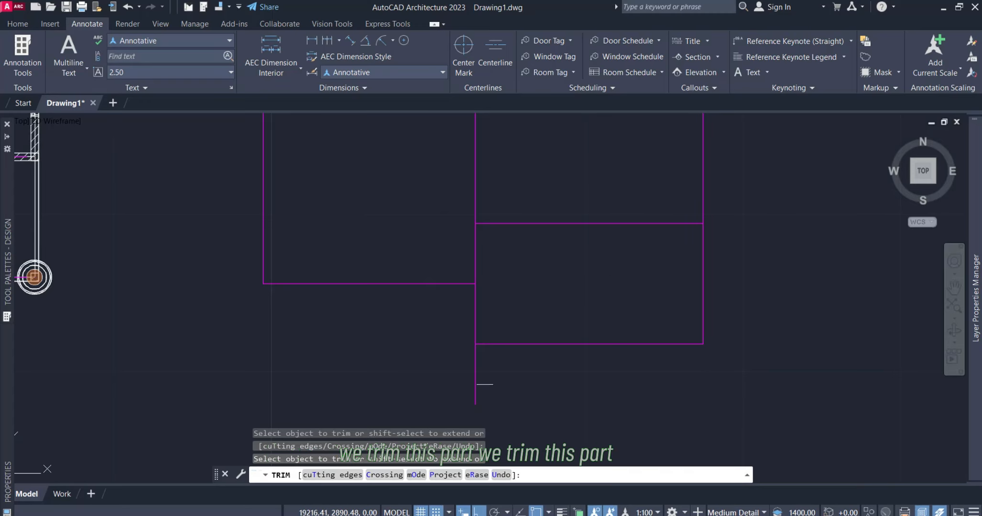
pyautogui.press('Escape')
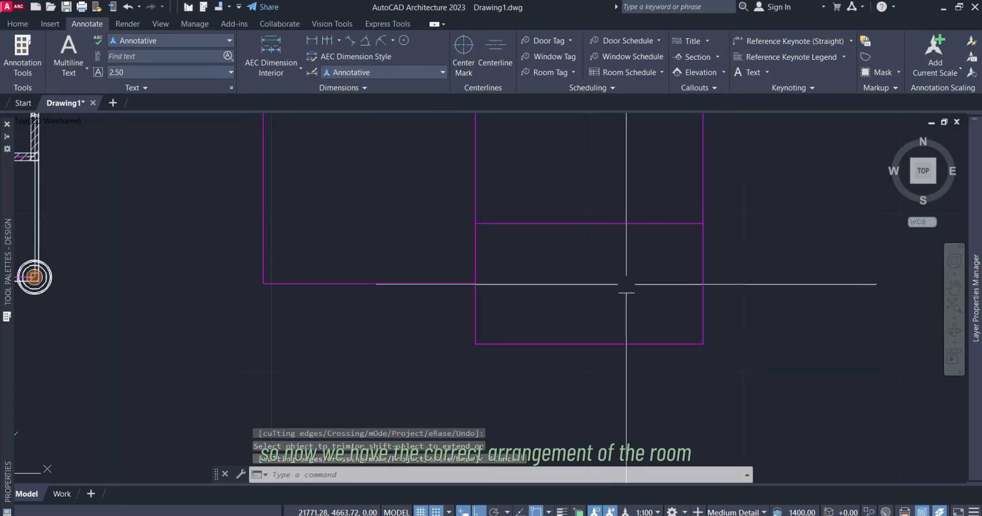
# - Compare the centerline room layout with the reference plan, from the balcony to the entrance terrace
pyautogui.scroll(-3, 602, 346)
pyautogui.scroll(-3, 607, 347)
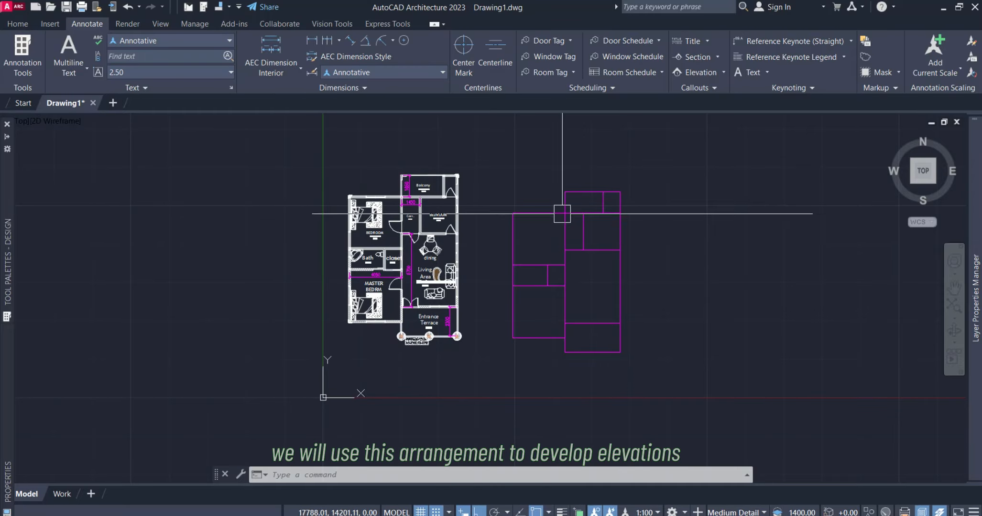
pyautogui.scroll(2, 580, 197)
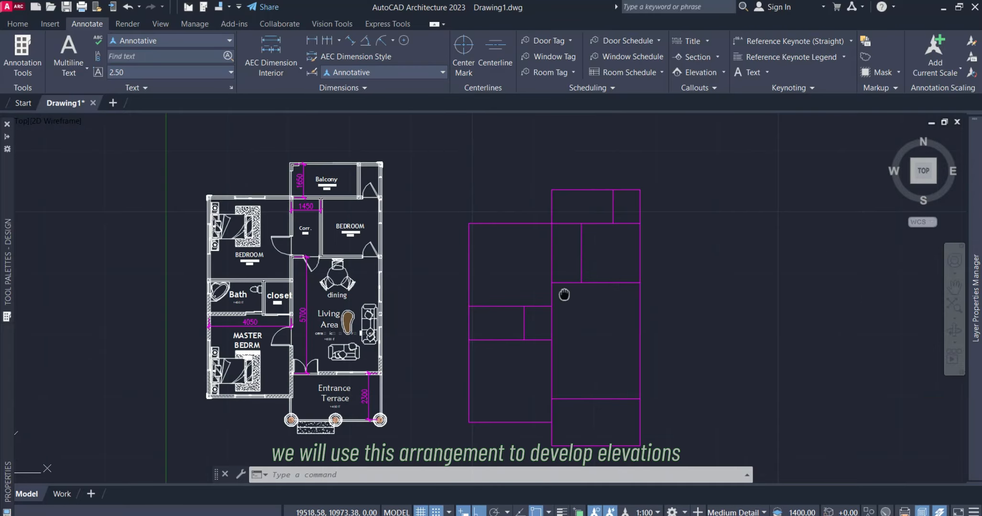
pyautogui.moveTo(566, 291); pyautogui.dragTo(543, 268, button='middle')
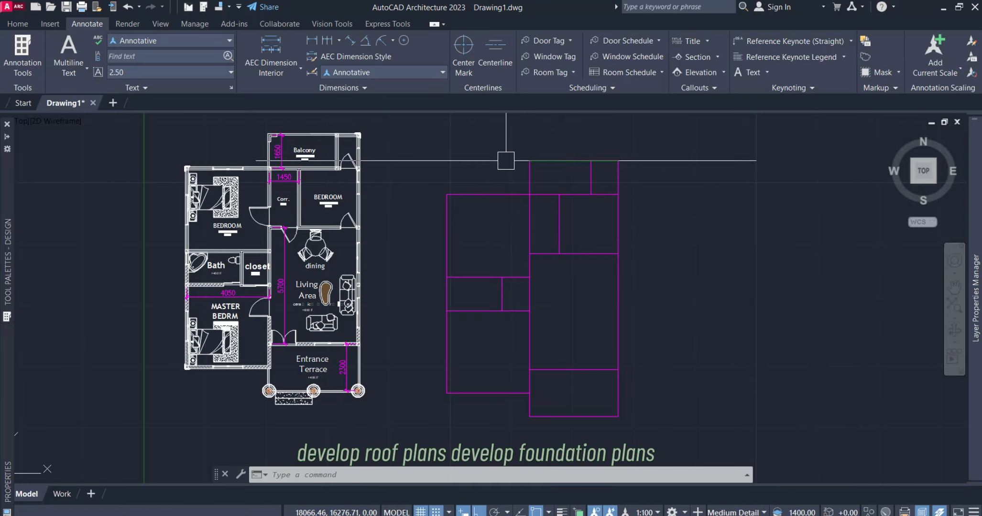
pyautogui.scroll(2, 576, 418)
pyautogui.scroll(-2, 575, 418)
pyautogui.scroll(2, 533, 343)
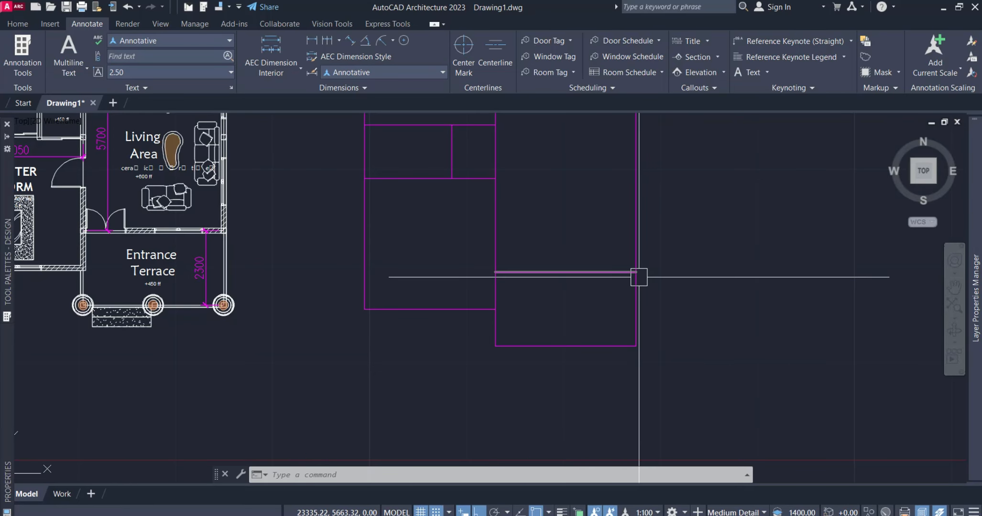
pyautogui.scroll(2, 635, 264)
pyautogui.scroll(2, 635, 265)
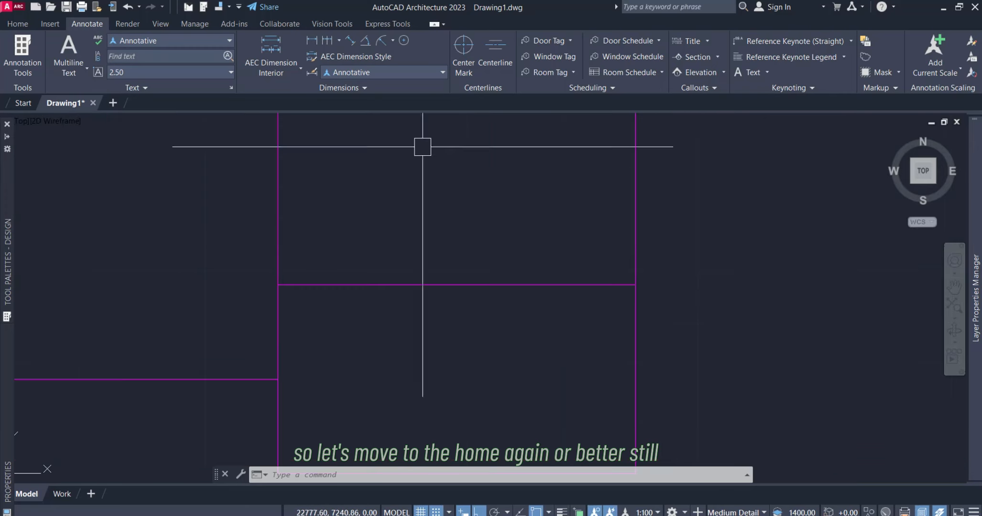
# - Create a layer named BALUSTRADE and assign it the green index color 72
pyautogui.click(18, 24)
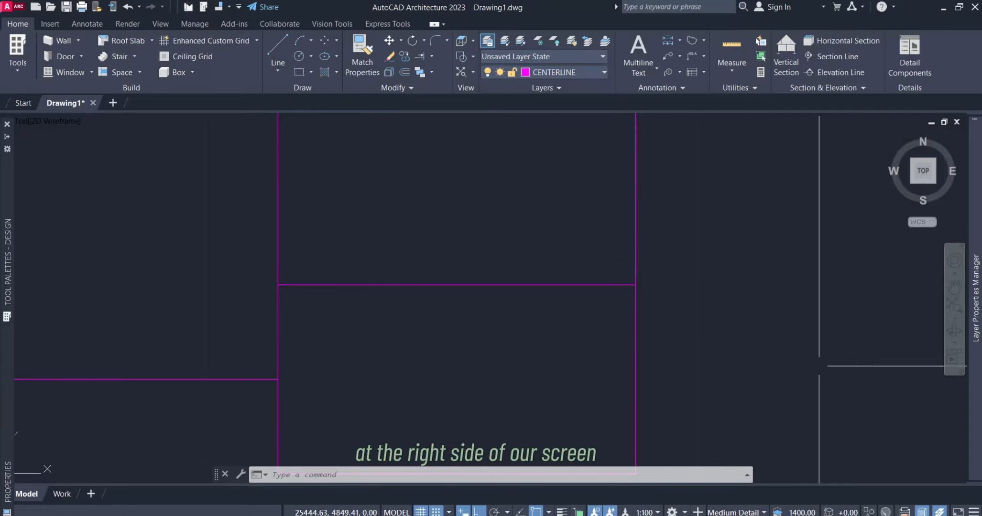
pyautogui.moveTo(975, 376)
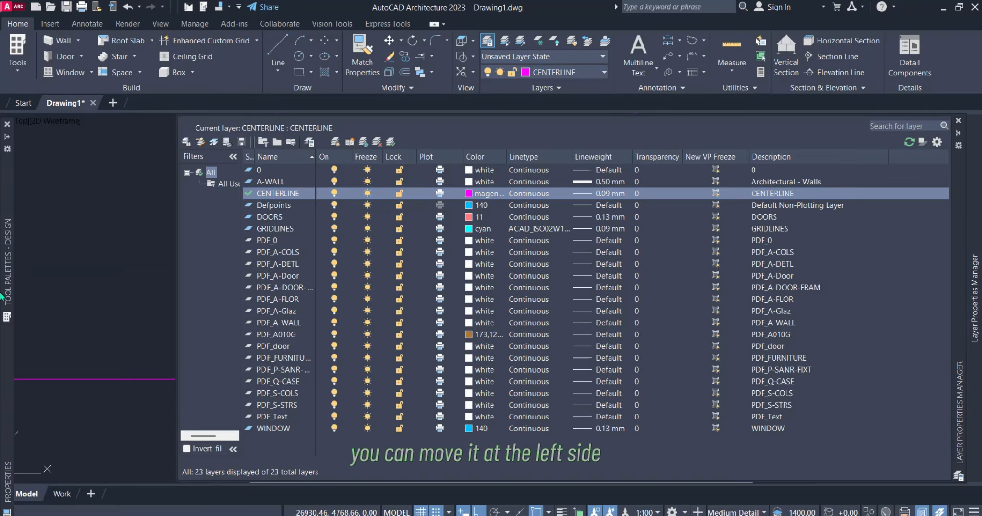
pyautogui.moveTo(3, 297)
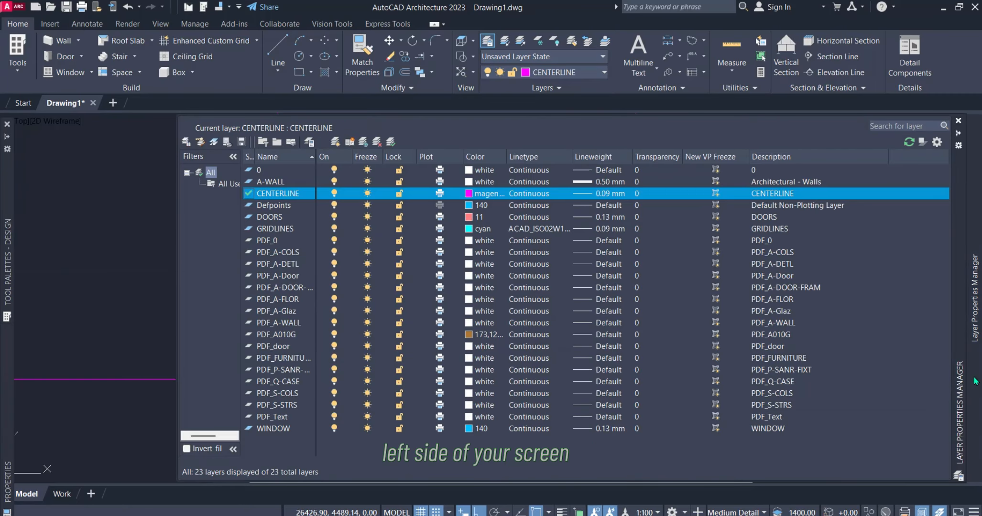
pyautogui.click(335, 142)
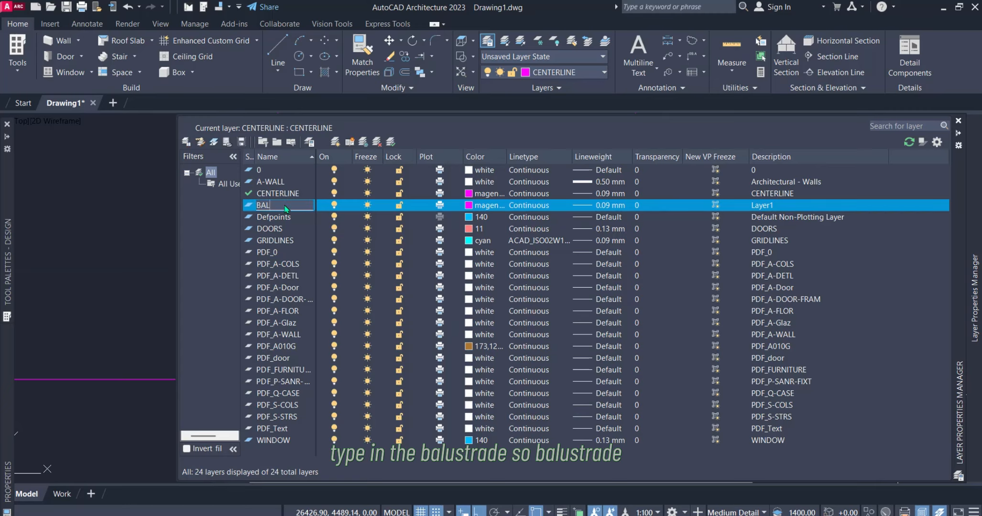
pyautogui.write('BALUSTRADE')
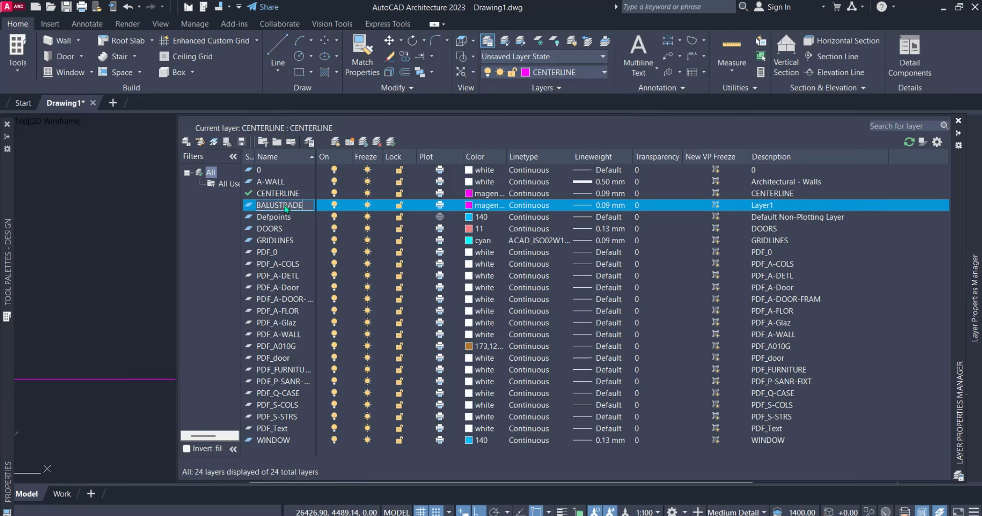
pyautogui.click(468, 206)
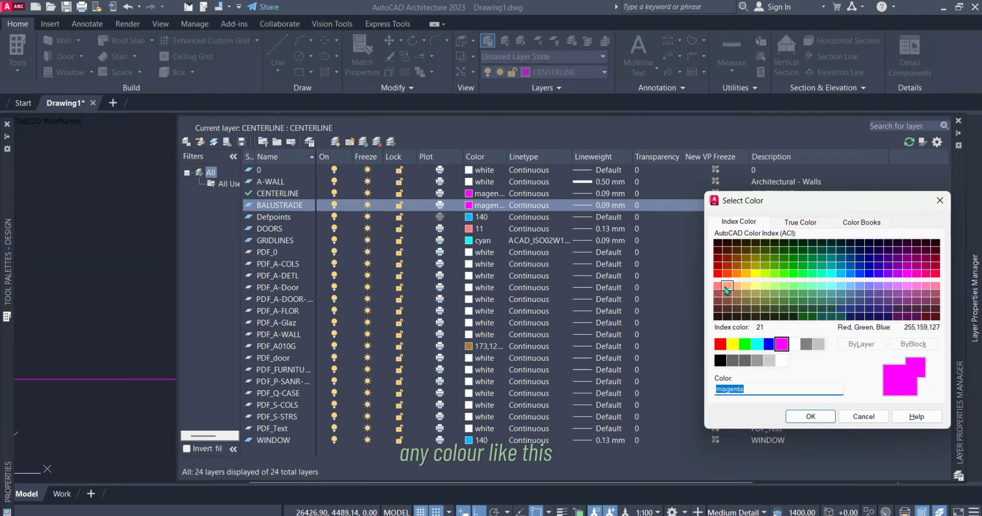
pyautogui.click(719, 275)
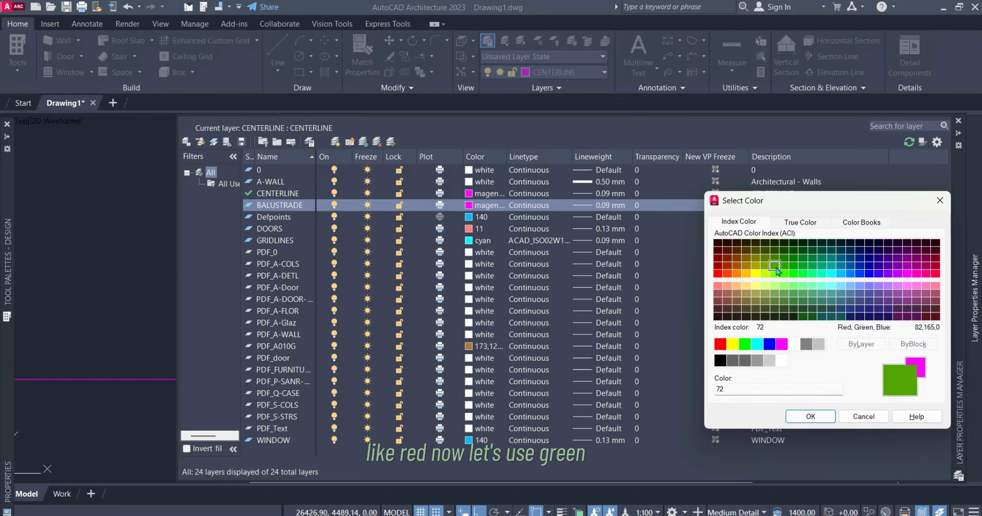
pyautogui.click(809, 417)
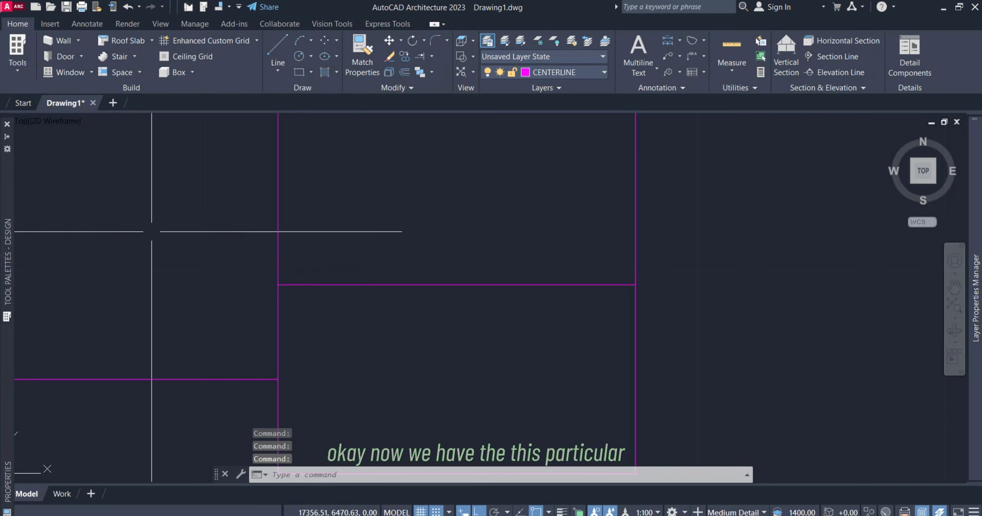
# - Move the entrance terrace's front edge line onto the BALUSTRADE layer
pyautogui.scroll(-2, 471, 255)
pyautogui.scroll(-1, 471, 254)
pyautogui.scroll(1, 489, 310)
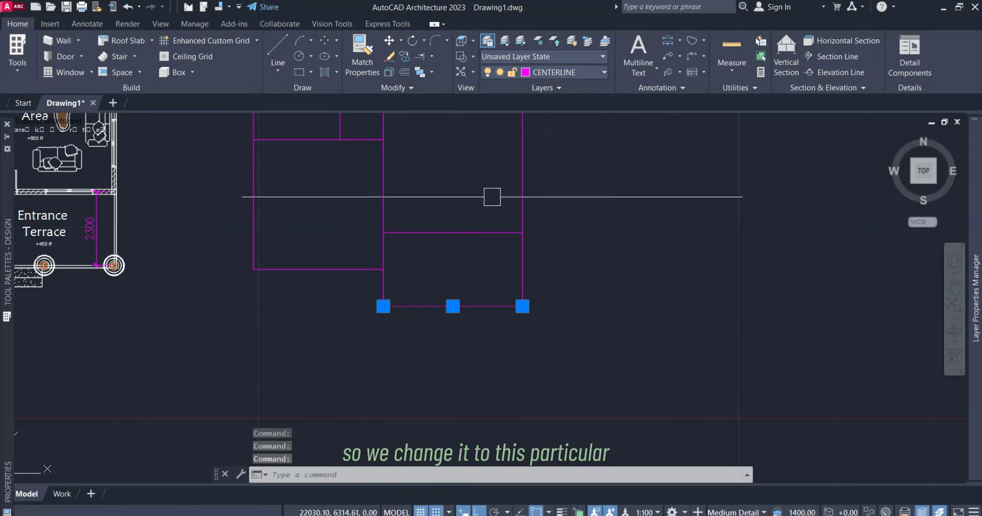
pyautogui.click(540, 73)
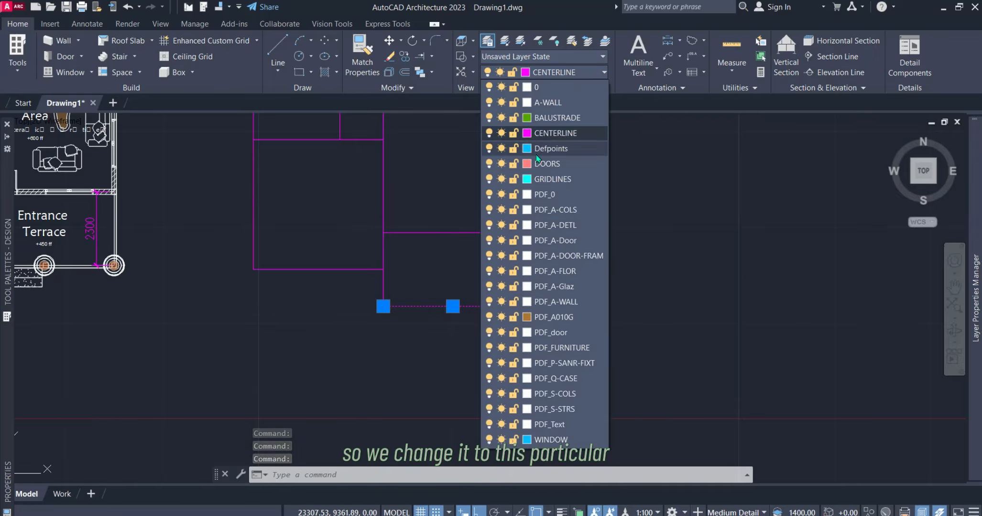
pyautogui.click(545, 118)
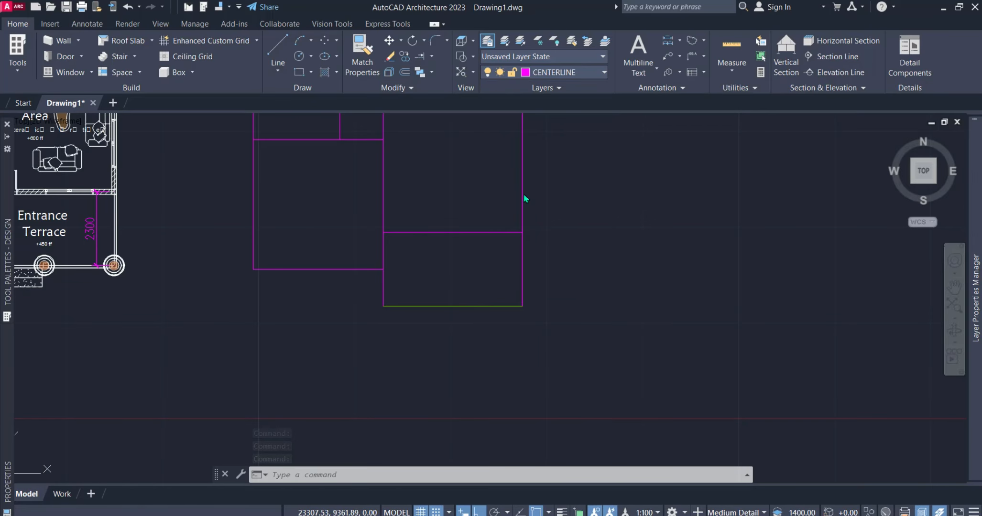
pyautogui.scroll(2, 446, 244)
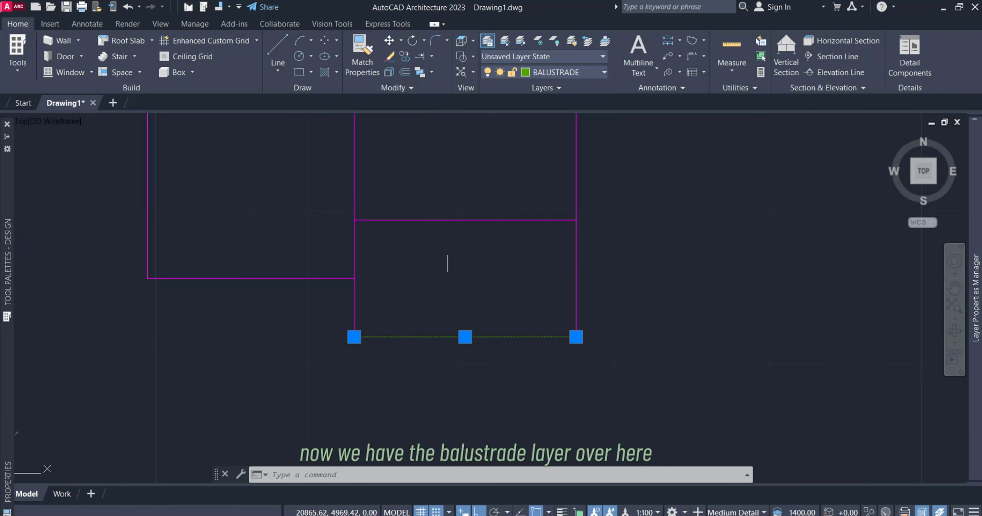
pyautogui.press('Escape')
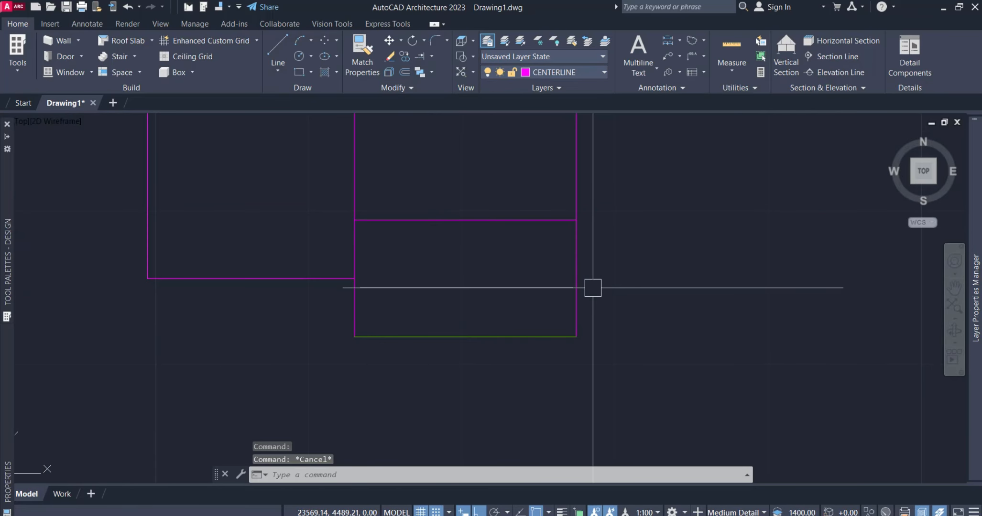
# - Trim off the east centerline between the living area's front line and the terrace's front edge
pyautogui.click(580, 308)
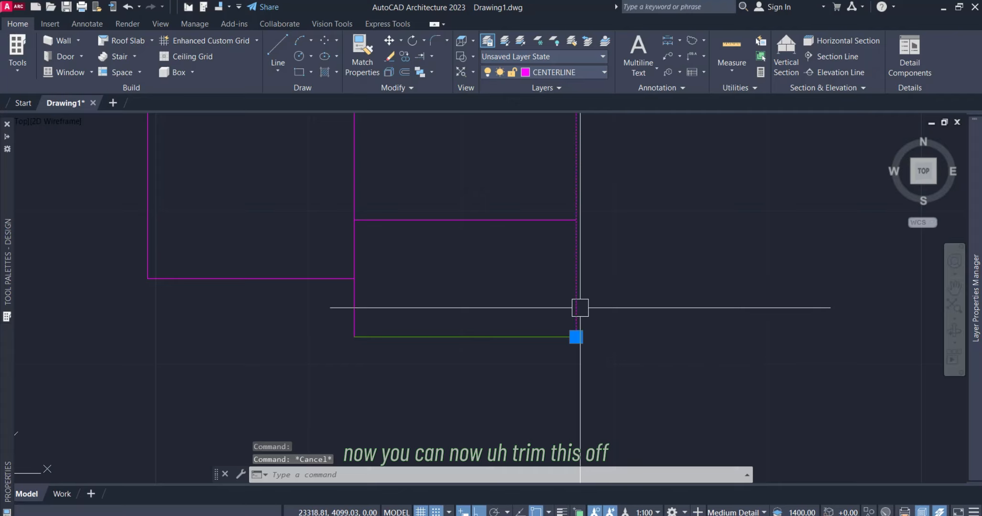
pyautogui.press('Escape')
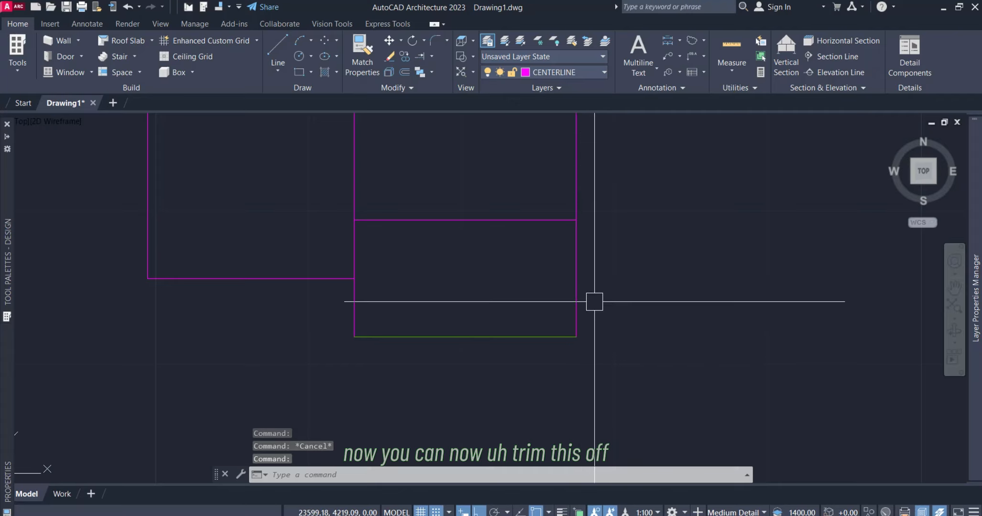
pyautogui.write('tr')
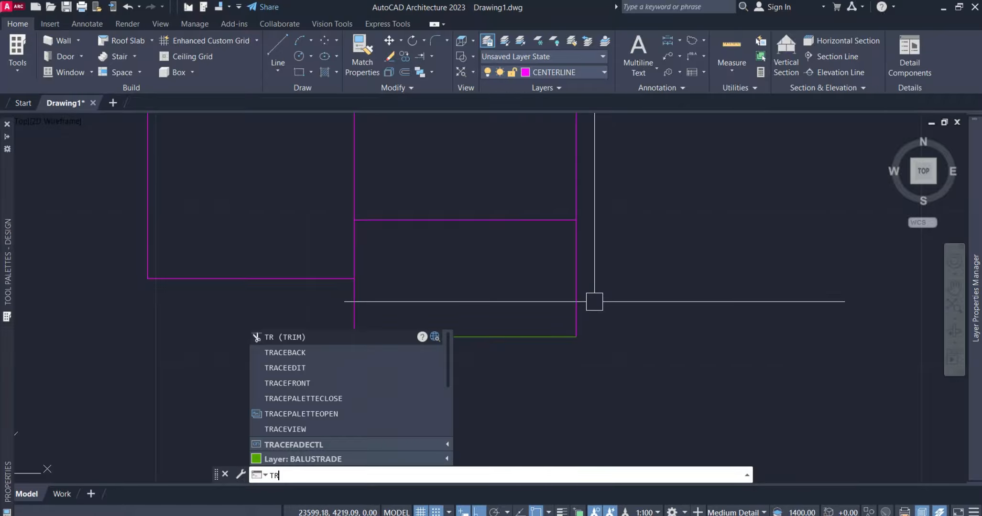
pyautogui.press('Return')
pyautogui.press('Escape')
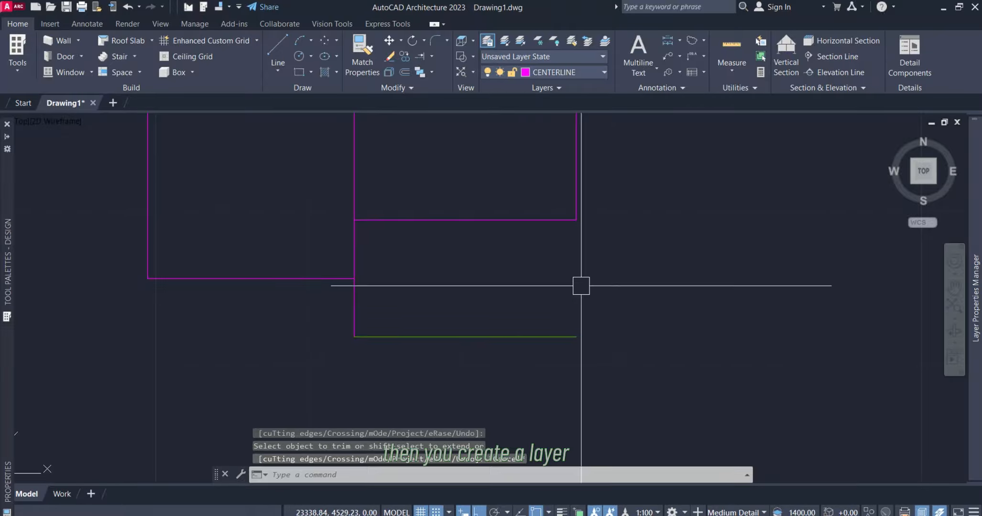
# - Make BALUSTRADE the current layer and draw a line along the terrace's open east side, down to its front edge
pyautogui.click(559, 72)
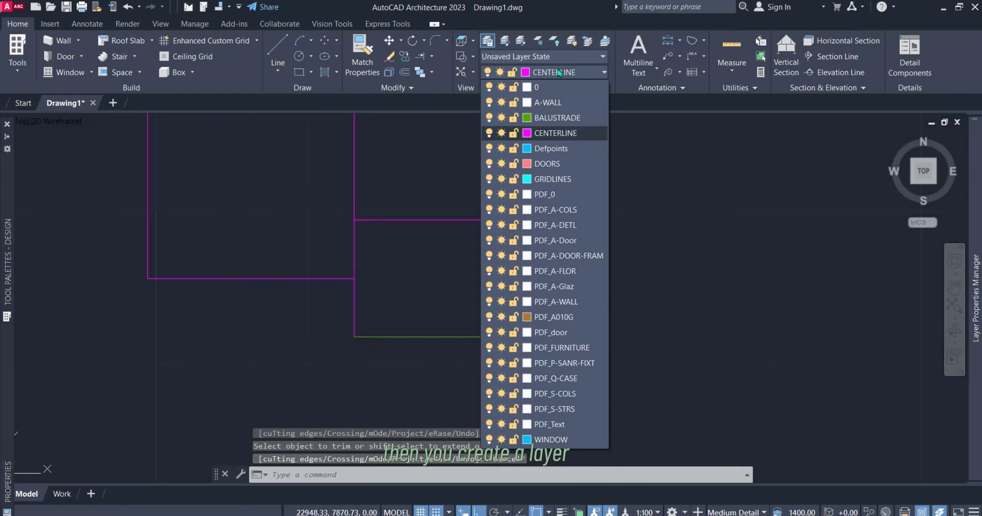
pyautogui.click(557, 118)
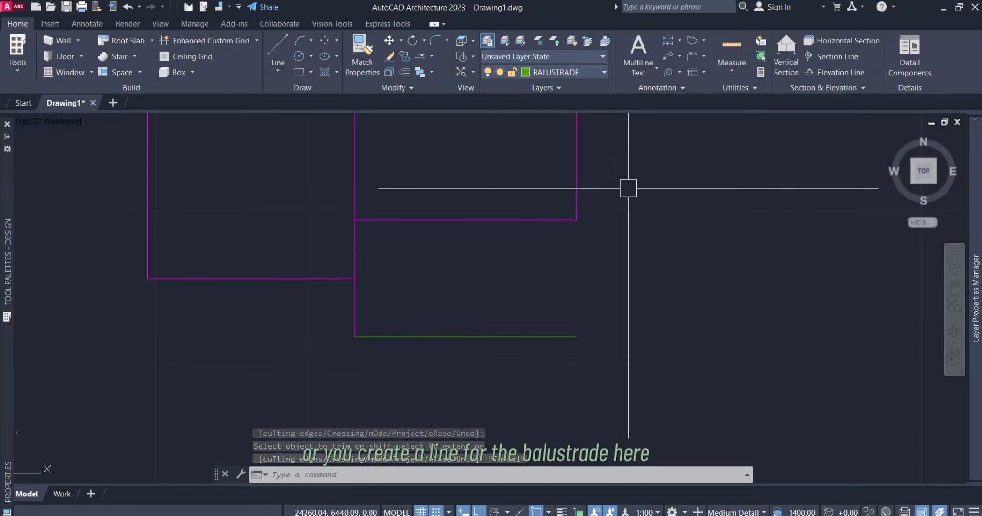
pyautogui.write('l')
pyautogui.press('Return')
pyautogui.click(575, 220)
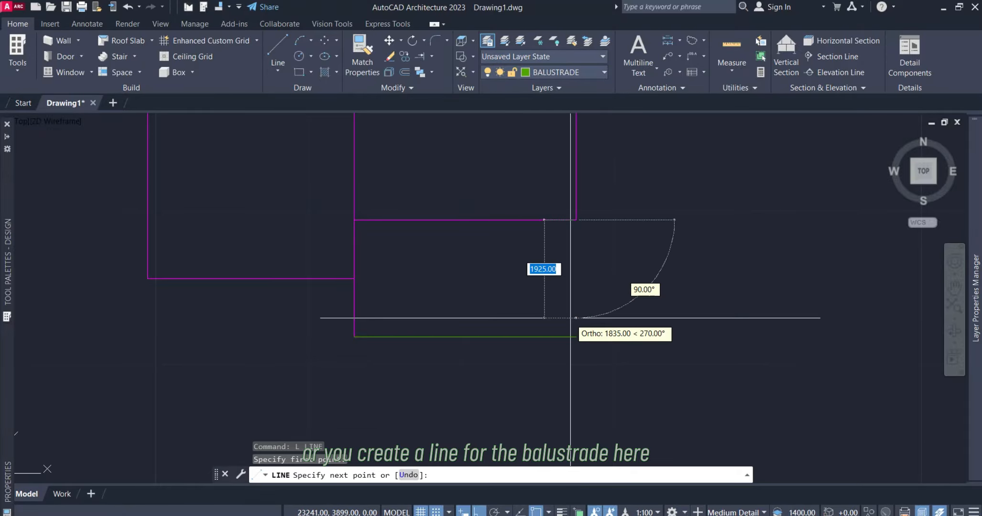
pyautogui.click(576, 337)
pyautogui.press('Escape')
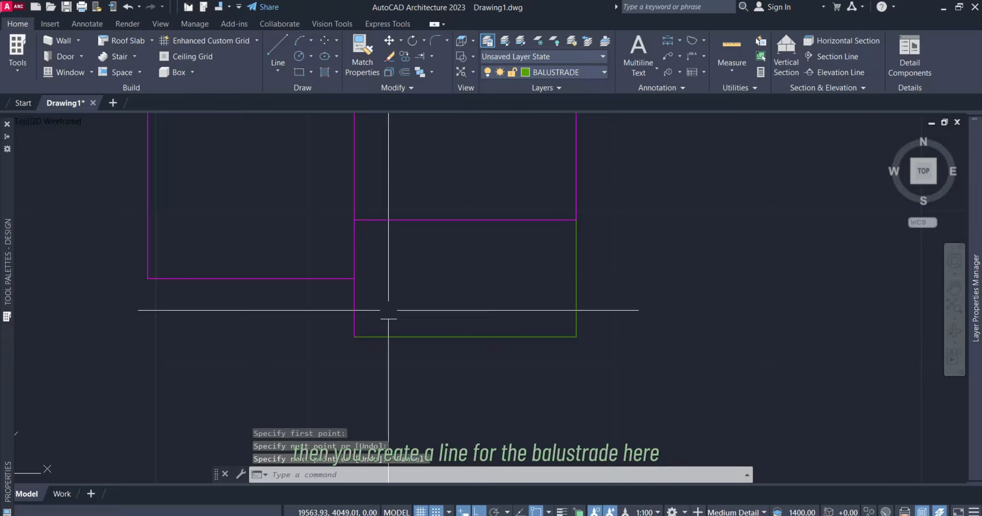
# - Draw a balustrade line on the terrace's west side, from the master bedroom's front corner to the terrace's front edge
pyautogui.scroll(2, 388, 310)
pyautogui.press('Return')
pyautogui.click(339, 261)
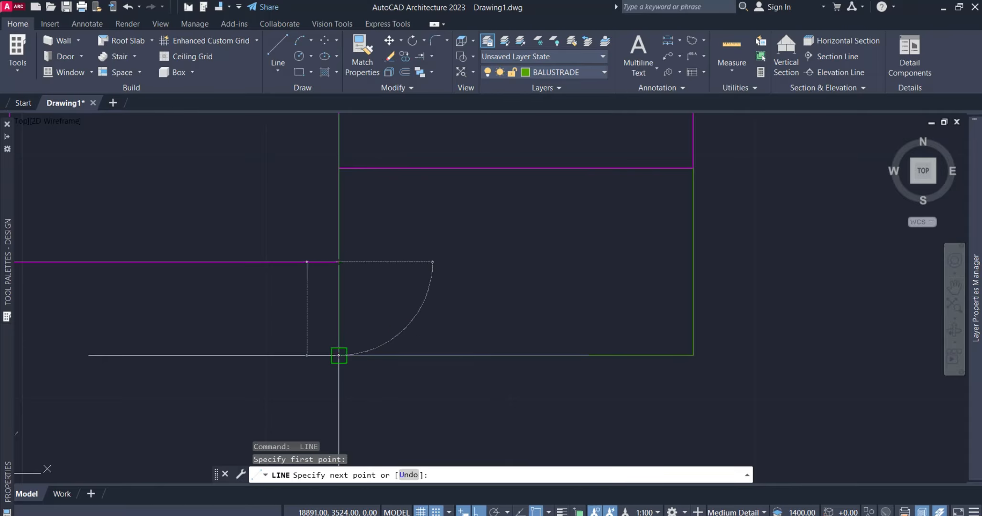
pyautogui.click(338, 355)
pyautogui.press('Escape')
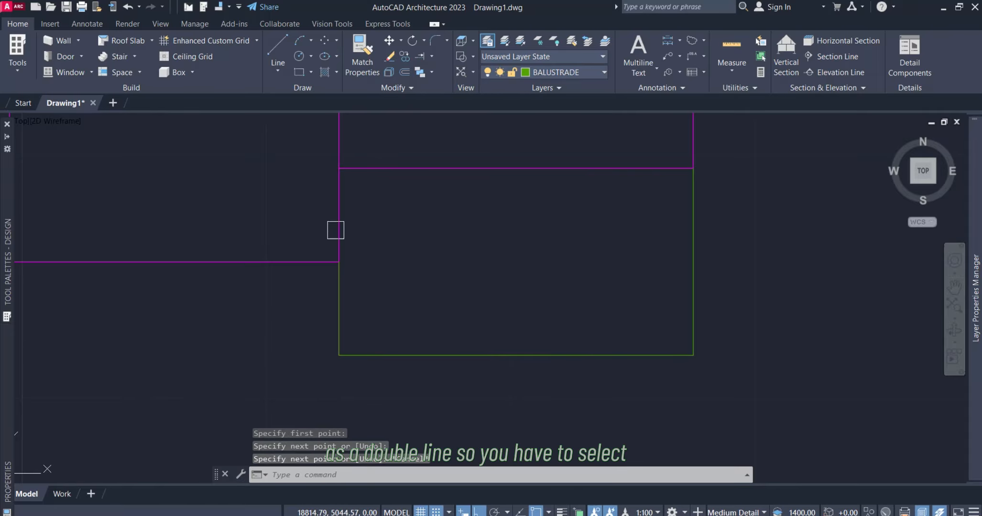
# - Shorten the centerline on the terrace's west side so that it ends at the master bedroom's front corner
pyautogui.click(335, 230)
pyautogui.click(339, 355)
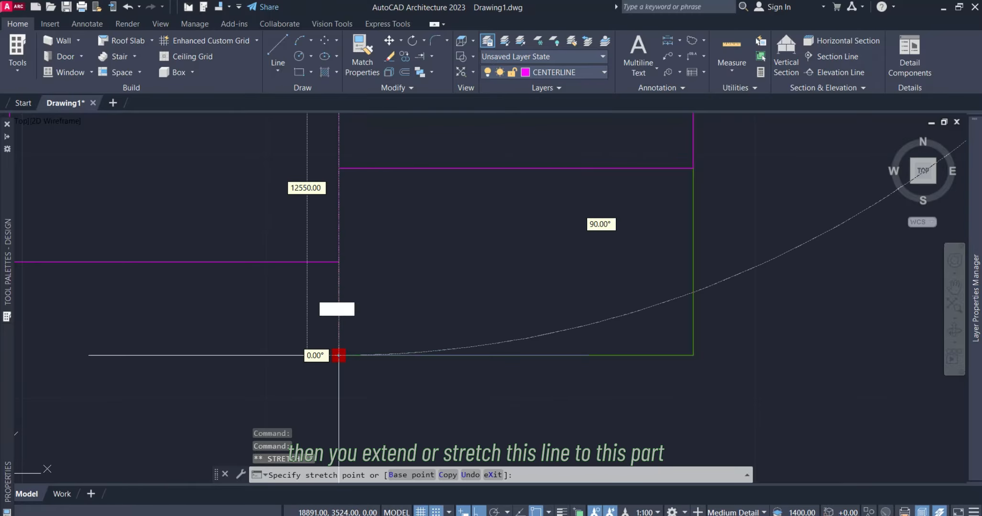
pyautogui.click(339, 262)
pyautogui.press('Escape')
# - Trim off the centerlines along the balcony's north and west edges
pyautogui.moveTo(331, 245); pyautogui.dragTo(357, 266, button='middle')
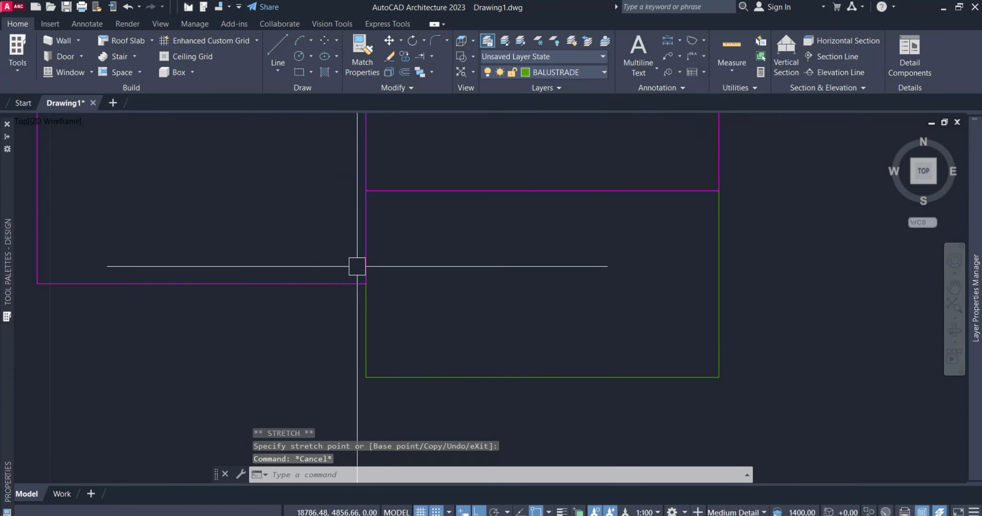
pyautogui.scroll(3, 374, 277)
pyautogui.scroll(-5, 406, 333)
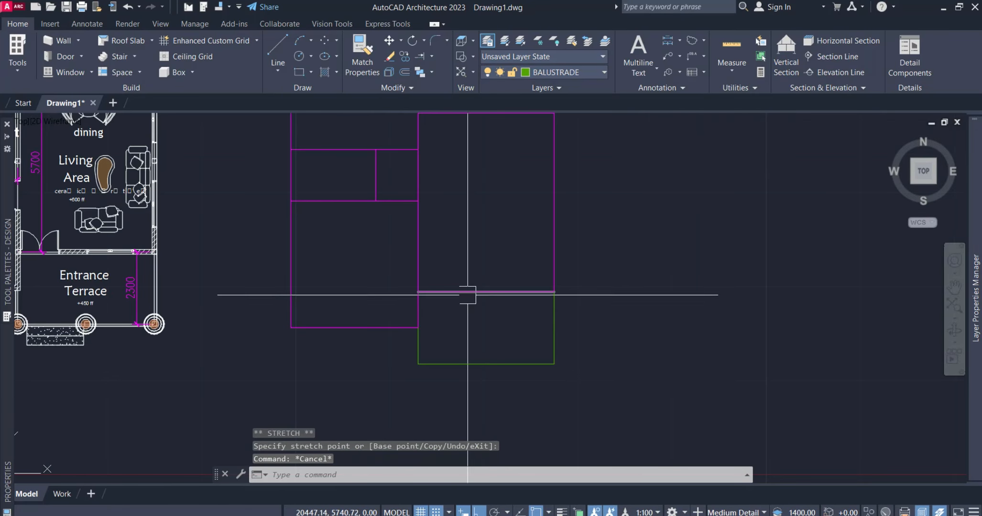
pyautogui.scroll(-2, 467, 295)
pyautogui.moveTo(462, 195); pyautogui.dragTo(466, 296, button='middle')
pyautogui.scroll(4, 473, 164)
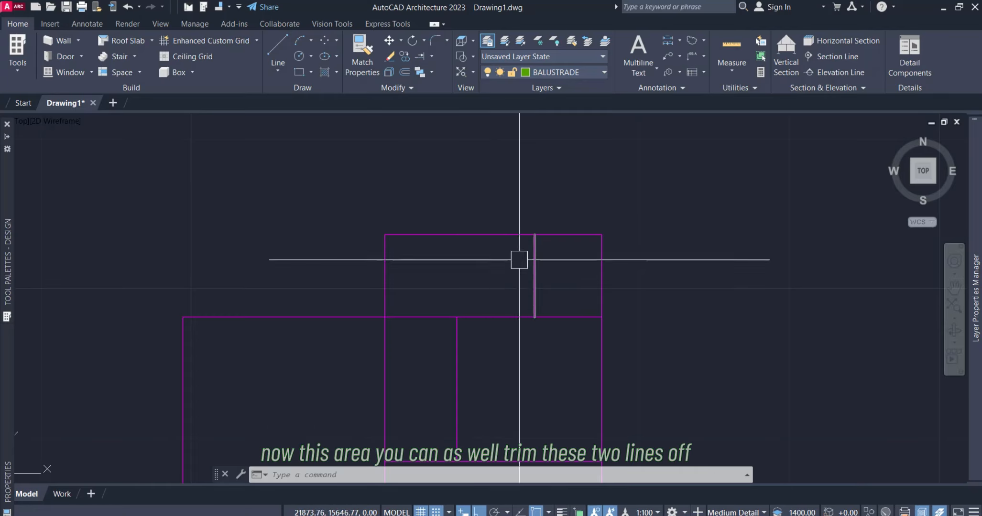
pyautogui.write('R')
pyautogui.press('Return')
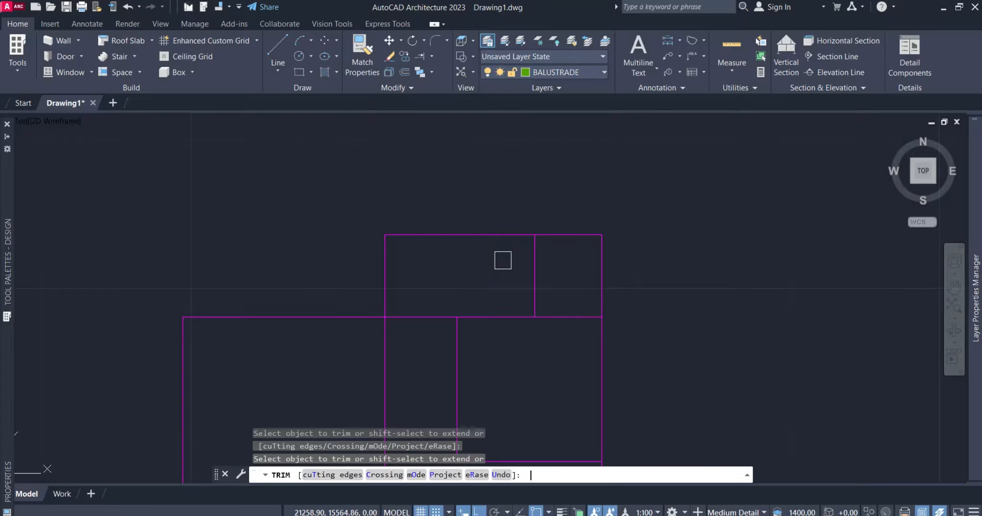
pyautogui.click(490, 214)
pyautogui.click(366, 254)
pyautogui.press('Escape')
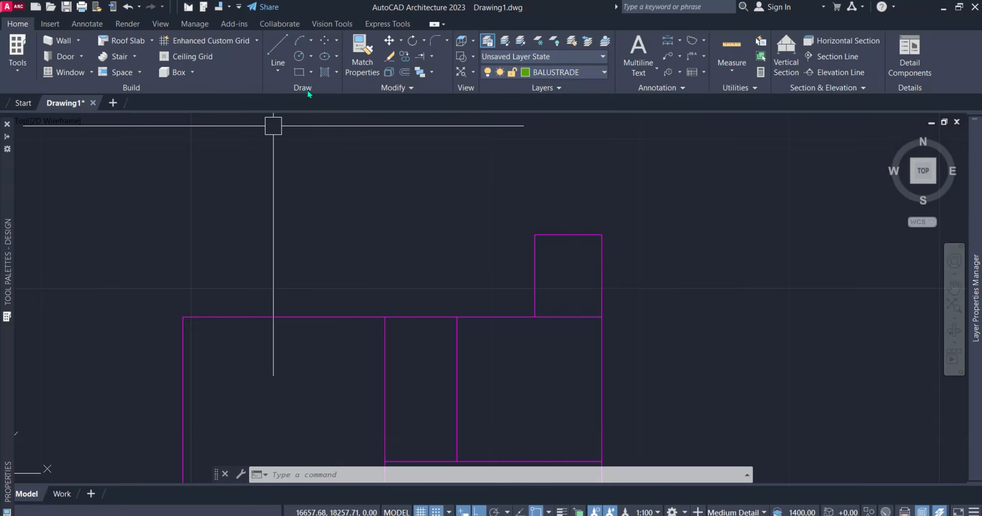
# - Draw connected balustrade lines along the balcony's outer edges, 3000 on the north side and 1650 on the west side
pyautogui.click(278, 71)
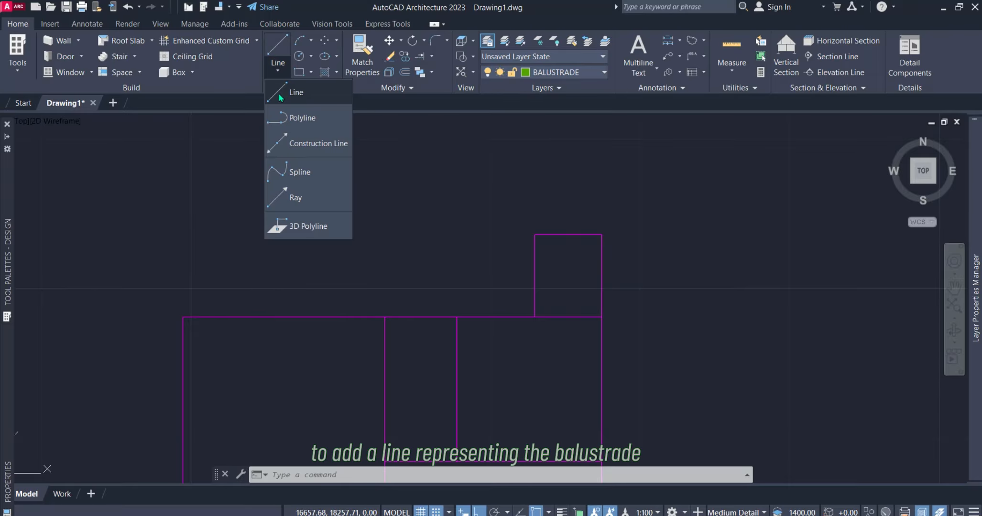
pyautogui.click(281, 98)
pyautogui.click(535, 235)
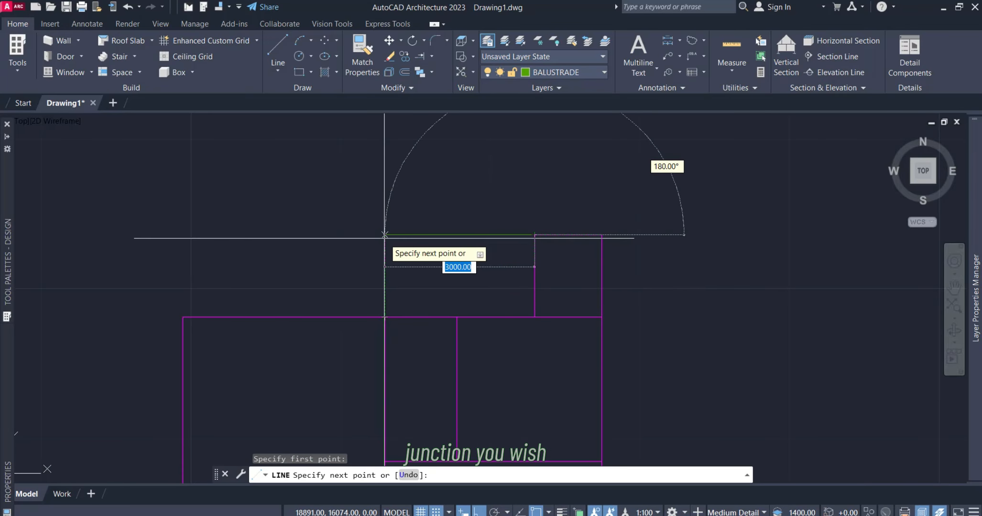
pyautogui.click(384, 235)
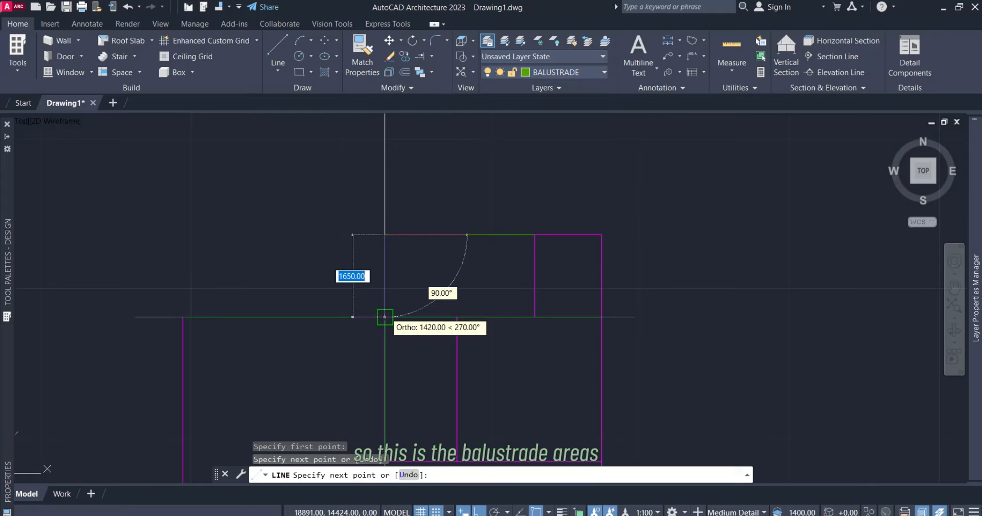
pyautogui.click(407, 271)
pyautogui.press('Escape')
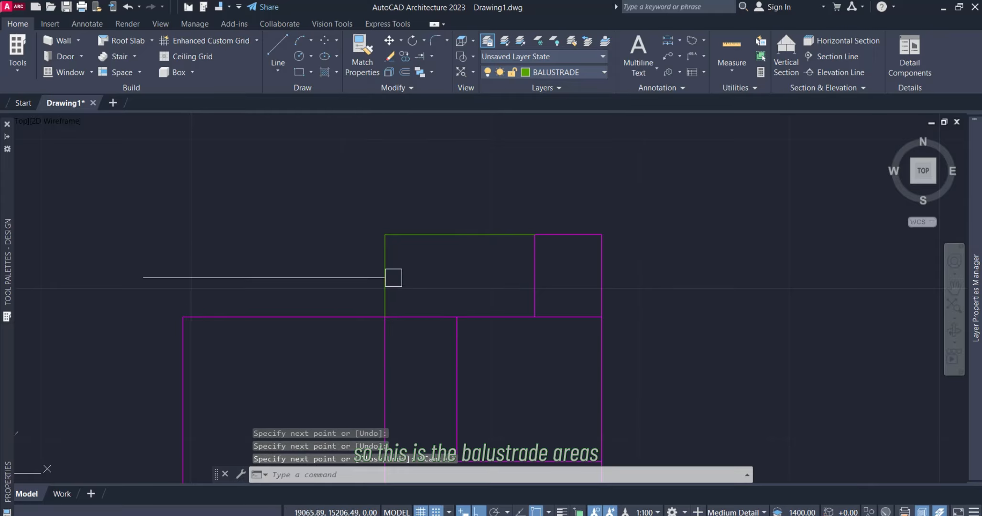
# - Inspect the balustrade lines around the balcony and the entrance terrace within the overall centerline layout
pyautogui.scroll(-2, 542, 207)
pyautogui.scroll(-4, 482, 239)
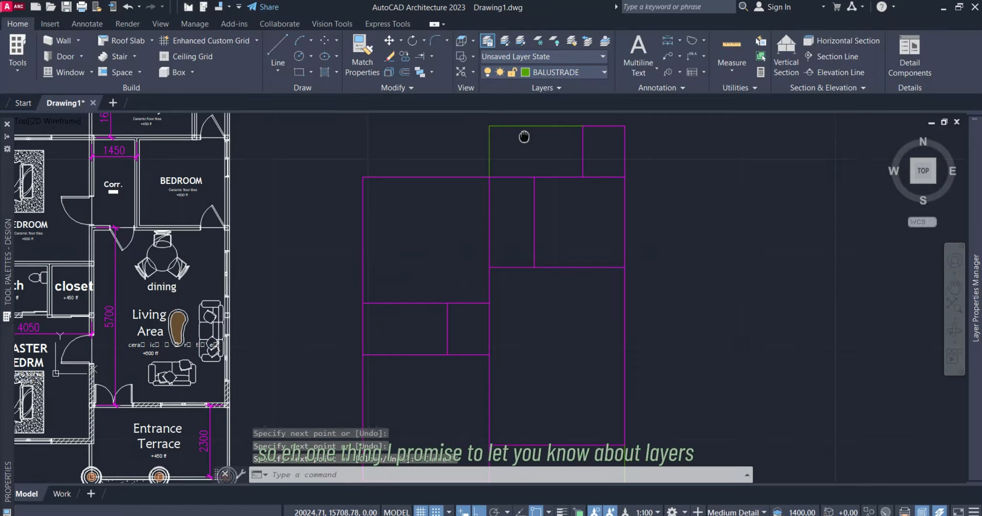
pyautogui.scroll(2, 539, 141)
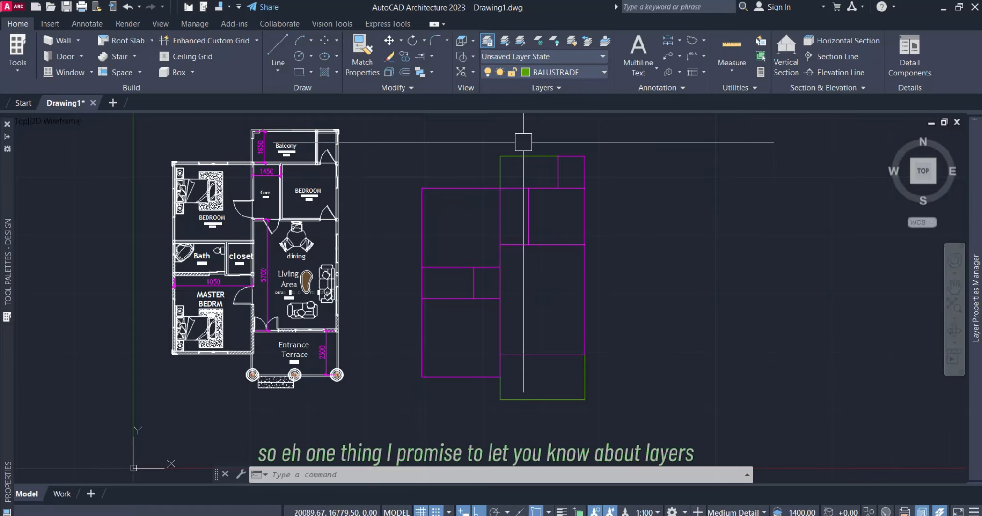
pyautogui.scroll(4, 523, 142)
pyautogui.click(526, 153)
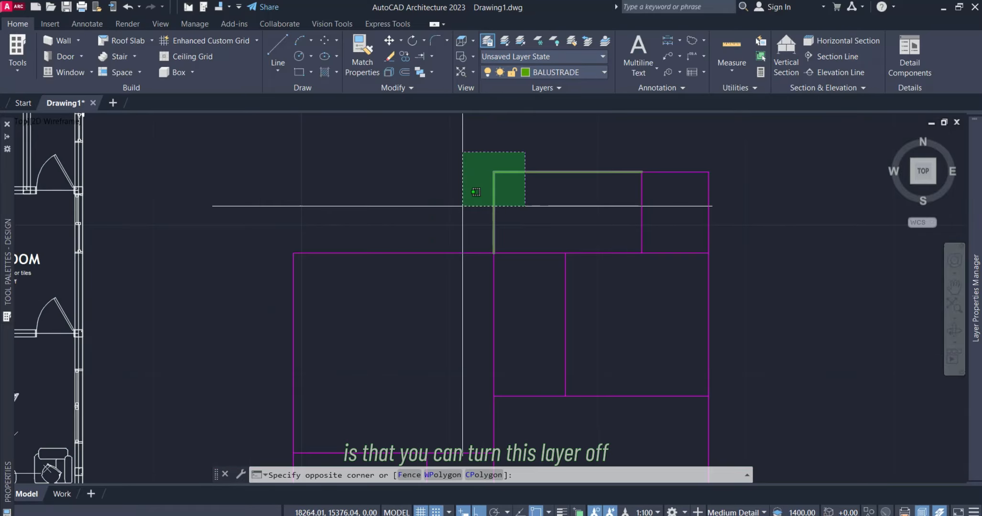
pyautogui.click(461, 208)
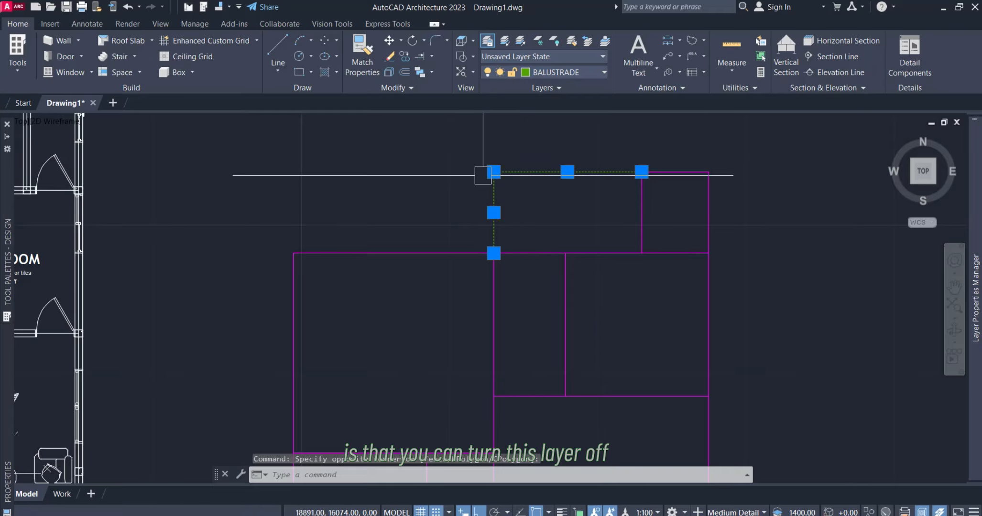
pyautogui.scroll(-4, 519, 166)
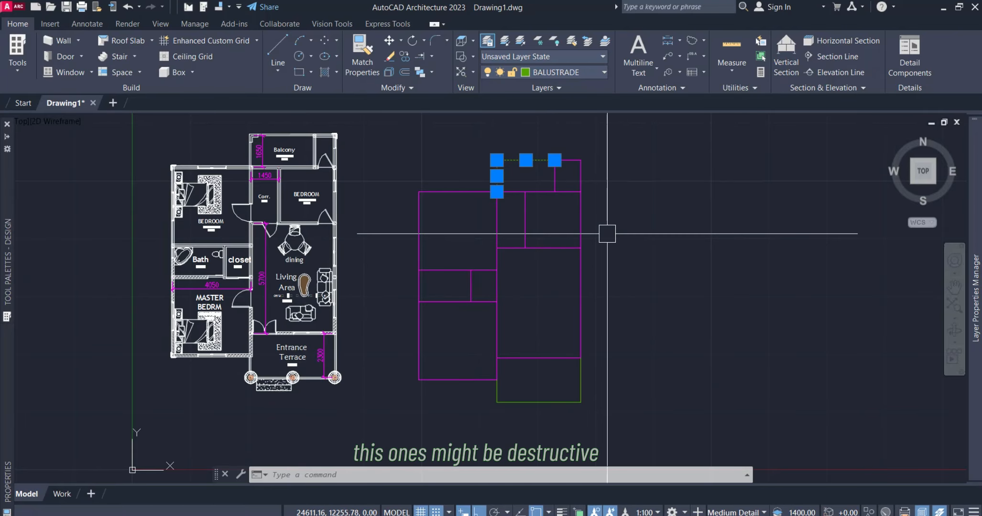
pyautogui.scroll(2, 515, 151)
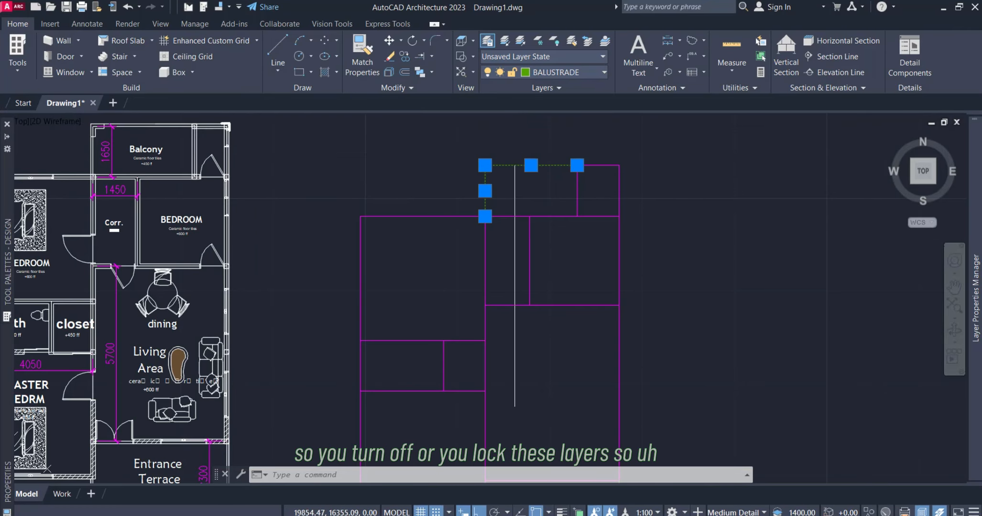
pyautogui.scroll(-4, 507, 151)
pyautogui.scroll(2, 511, 305)
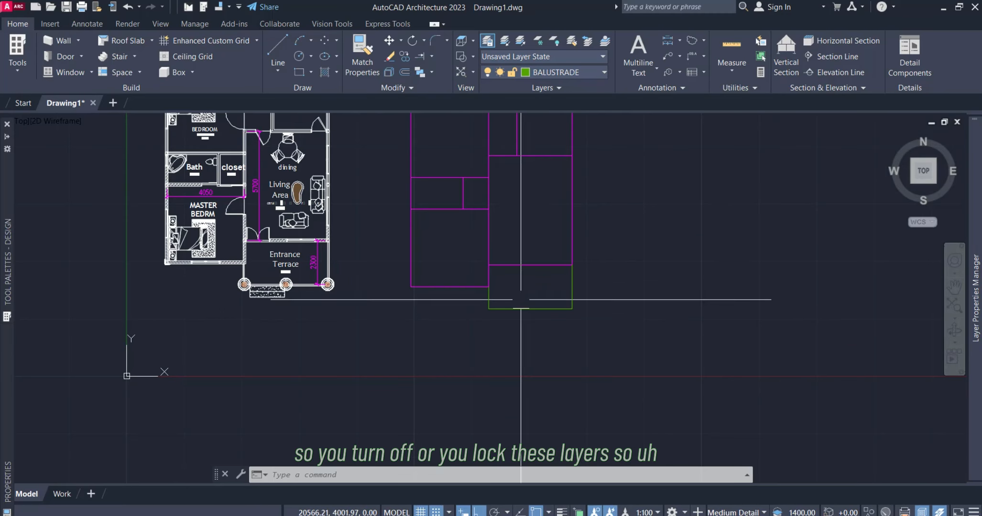
pyautogui.scroll(3, 555, 286)
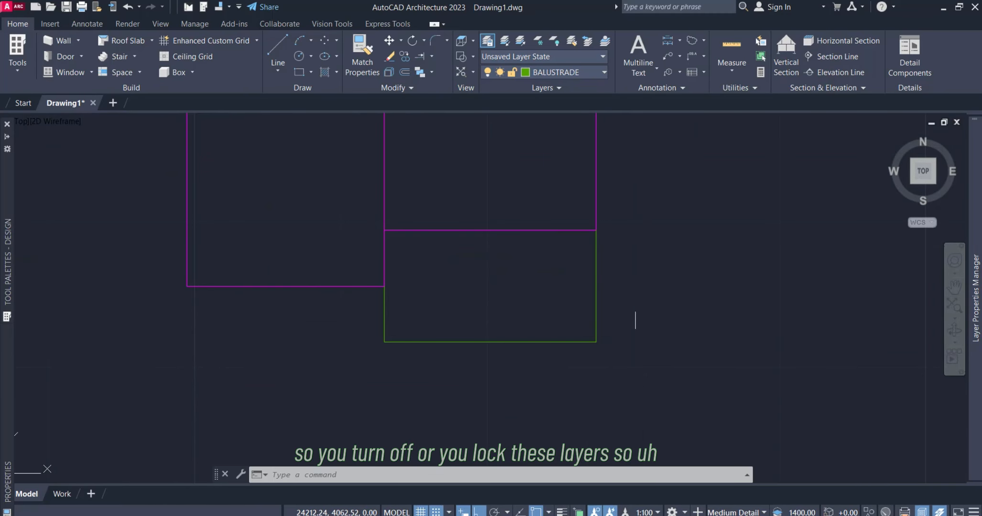
pyautogui.click(641, 306)
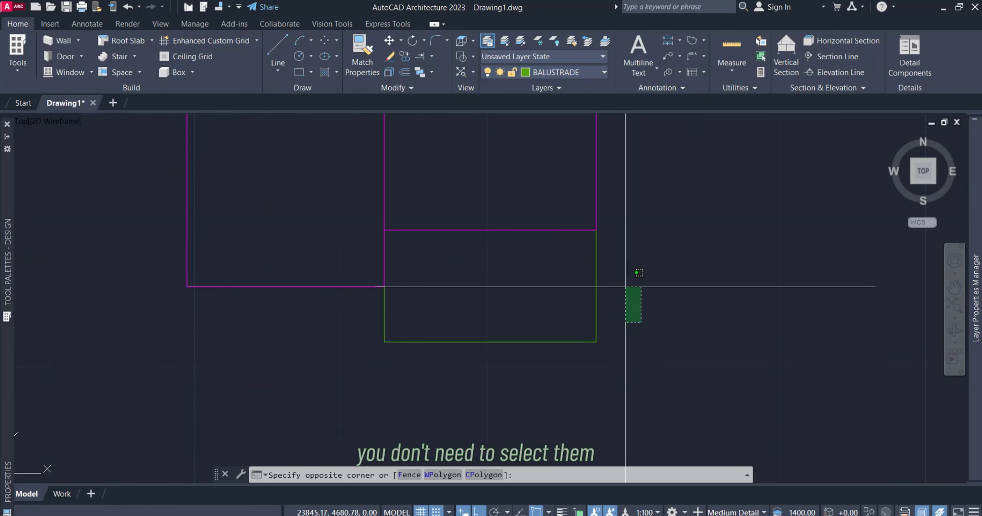
pyautogui.press('Escape')
pyautogui.press('Escape')
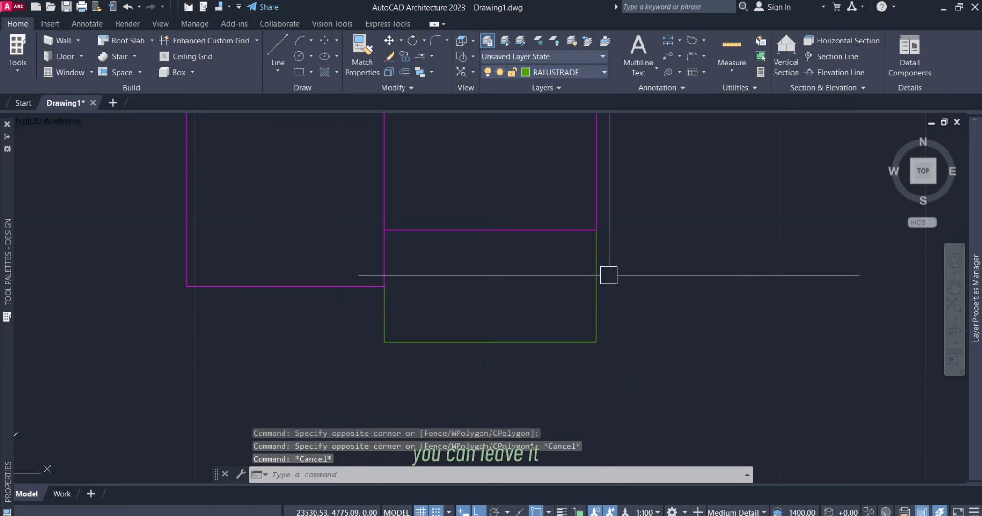
# - Make A-WALL the current layer and lock the BALUSTRADE layer
pyautogui.scroll(-3, 597, 254)
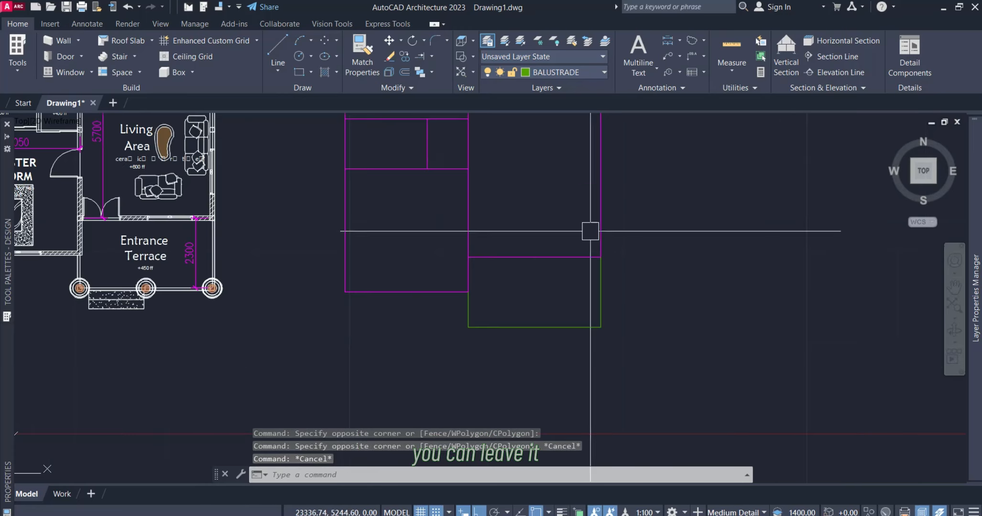
pyautogui.click(573, 72)
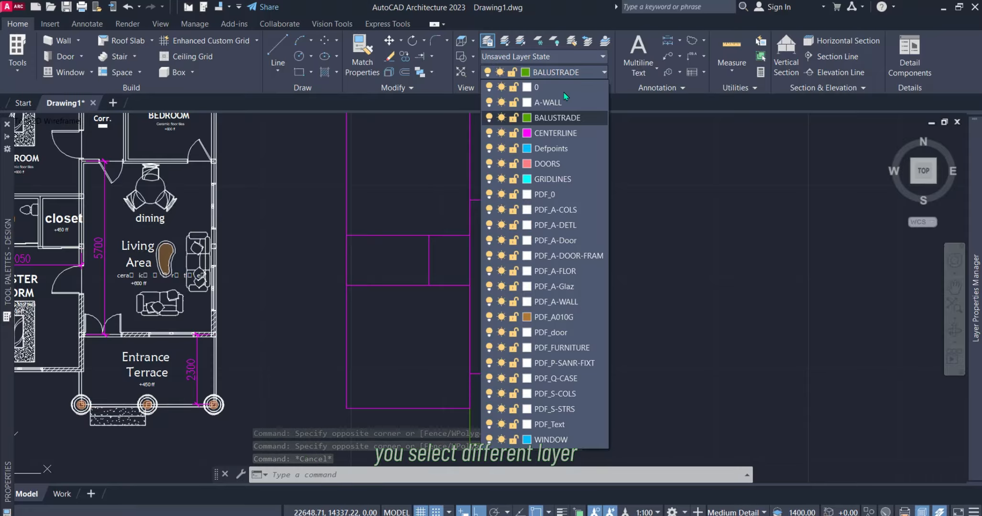
pyautogui.click(549, 101)
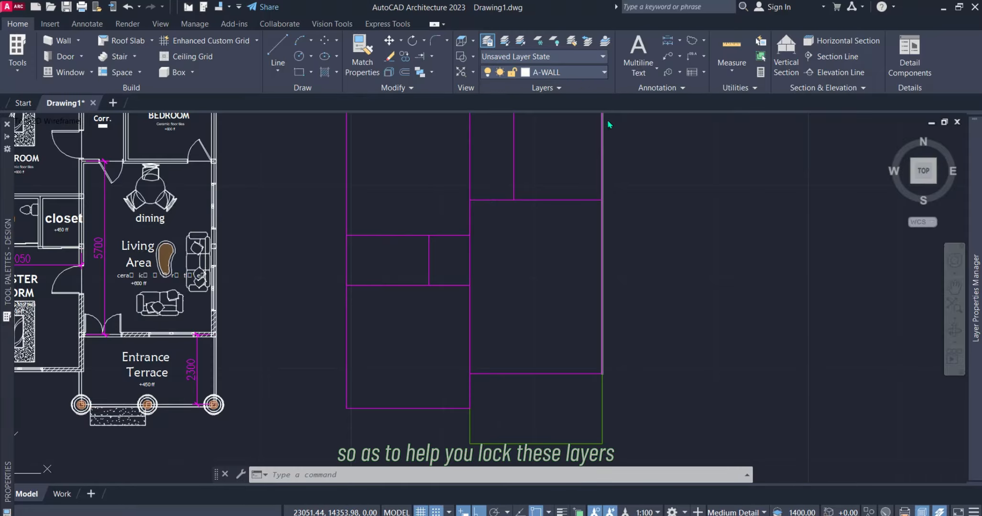
pyautogui.click(573, 72)
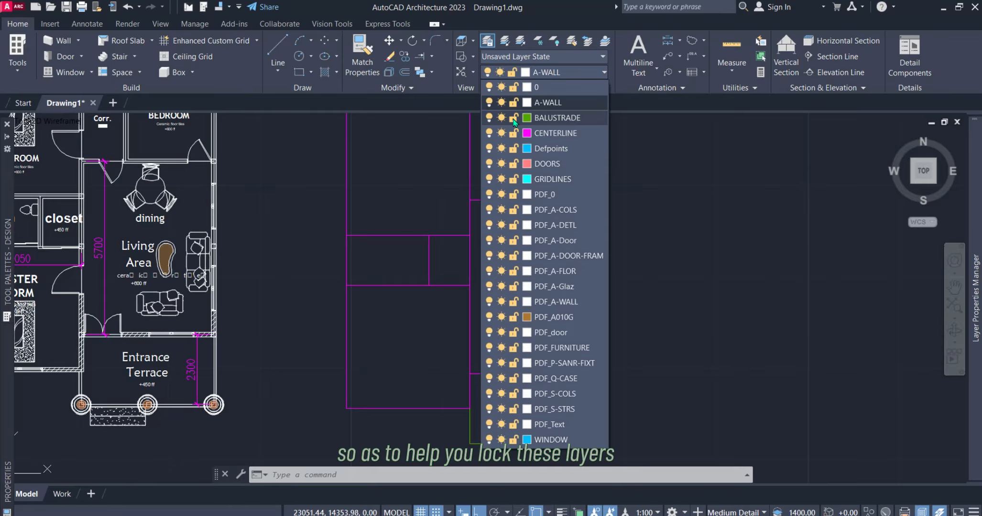
pyautogui.click(512, 118)
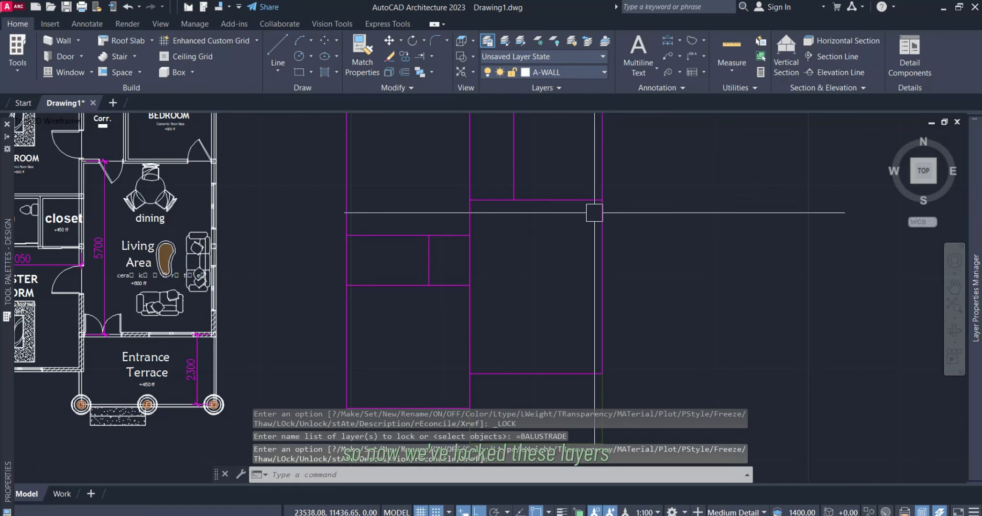
# - Select all centerlines of the redrawn floor plan together, leaving out the locked balustrade lines
pyautogui.scroll(-5, 631, 239)
pyautogui.scroll(2, 629, 239)
pyautogui.click(630, 203)
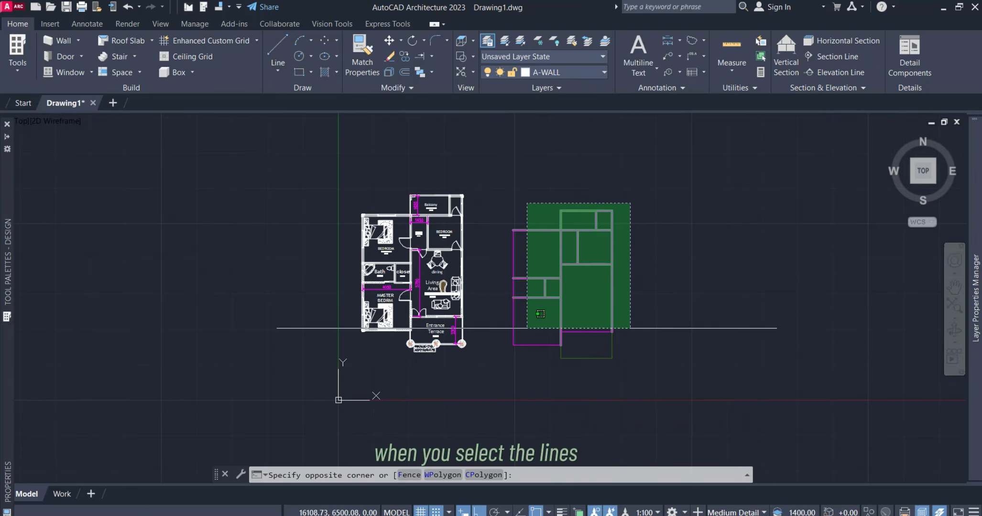
pyautogui.click(494, 368)
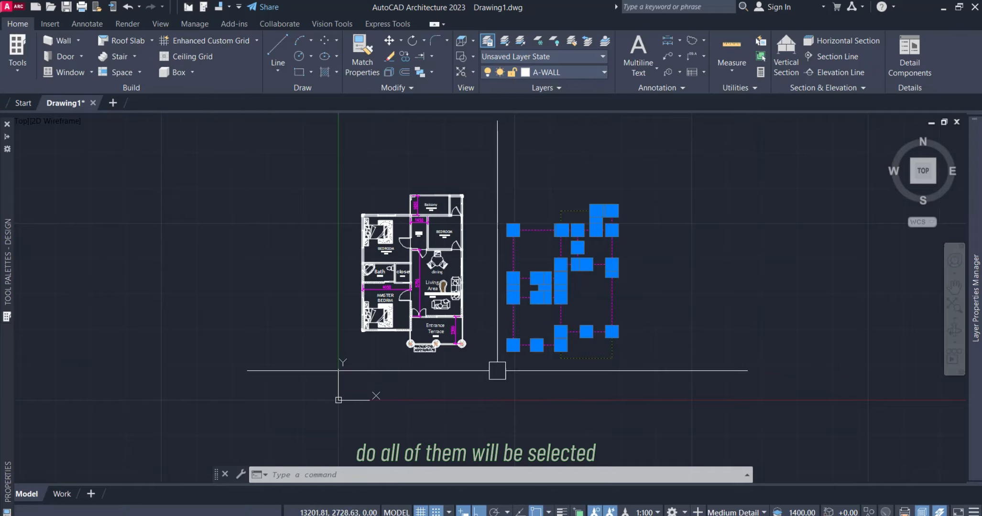
pyautogui.scroll(4, 596, 366)
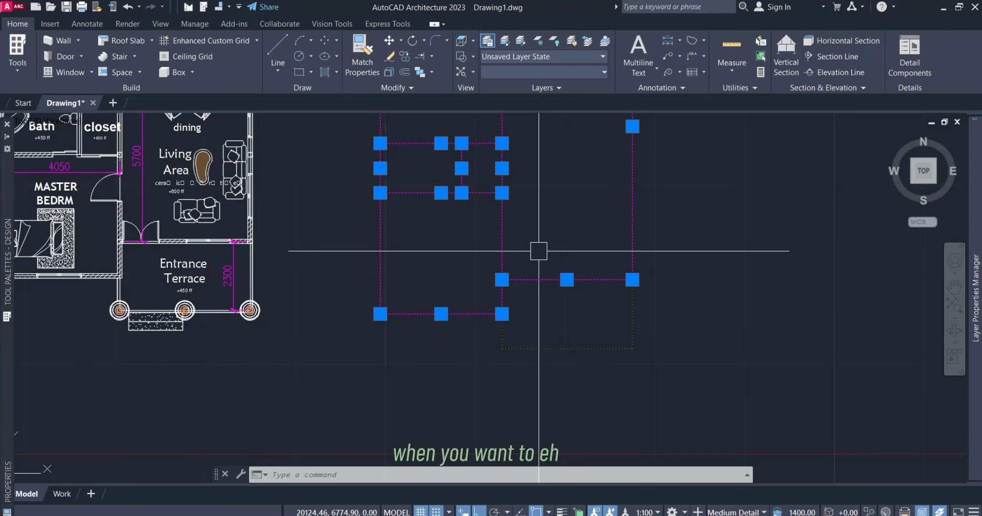
pyautogui.moveTo(537, 247); pyautogui.dragTo(552, 317, button='middle')
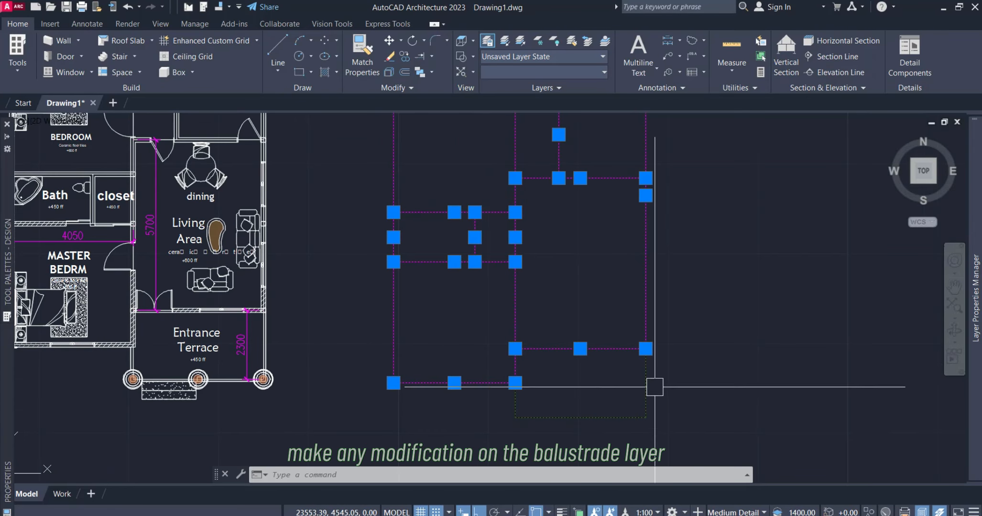
pyautogui.scroll(-2, 643, 405)
pyautogui.scroll(2, 571, 167)
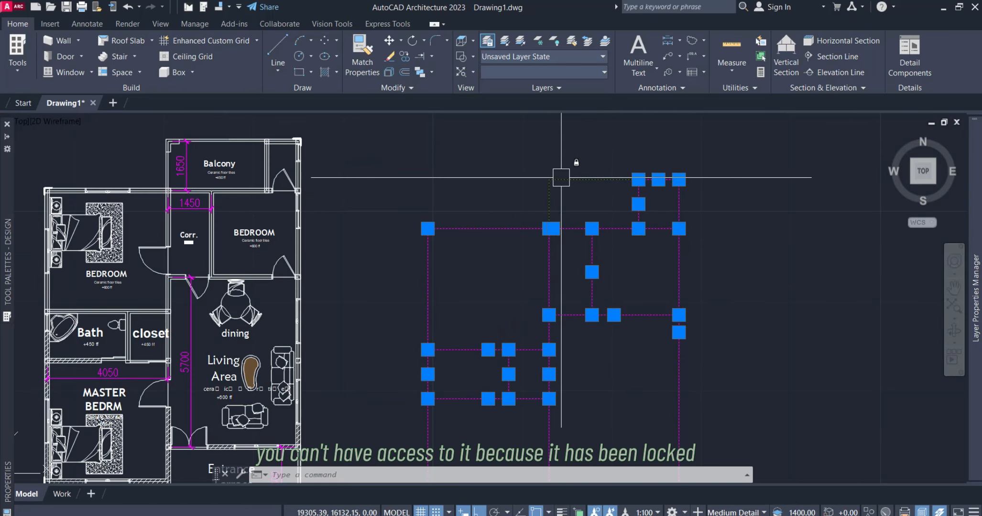
pyautogui.scroll(-1, 516, 197)
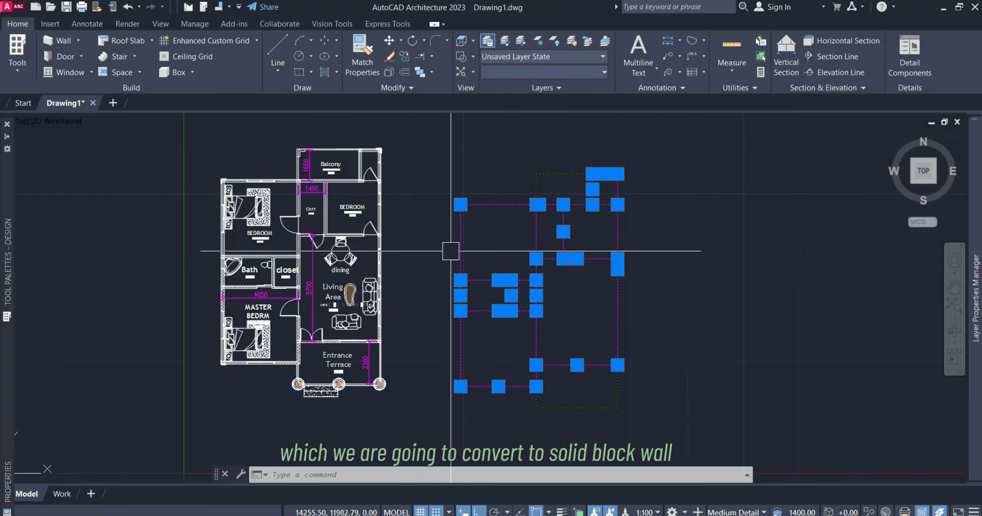
pyautogui.scroll(2, 467, 304)
pyautogui.scroll(-2, 451, 239)
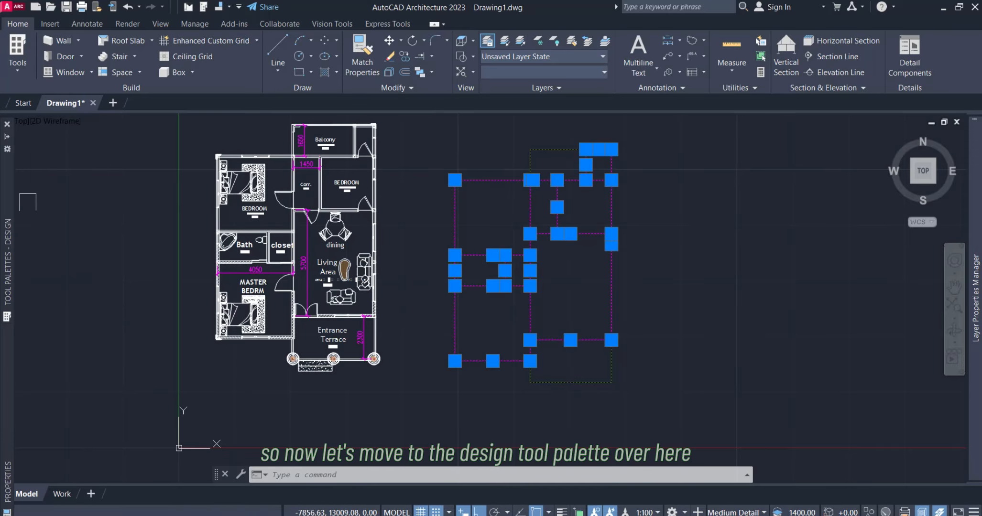
# - Apply the Wall tool's properties to the selected linework, erasing the layout geometry
pyautogui.moveTo(9, 170)
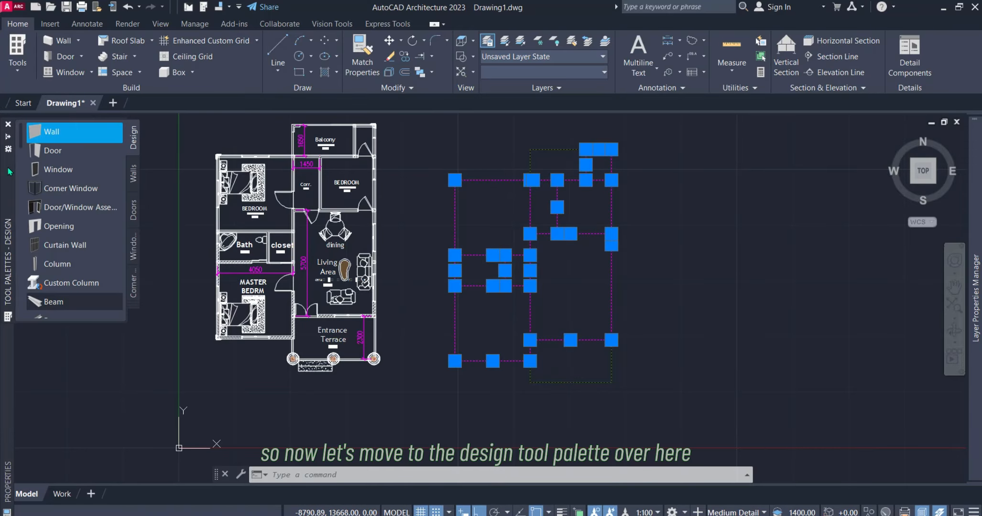
pyautogui.rightClick(54, 134)
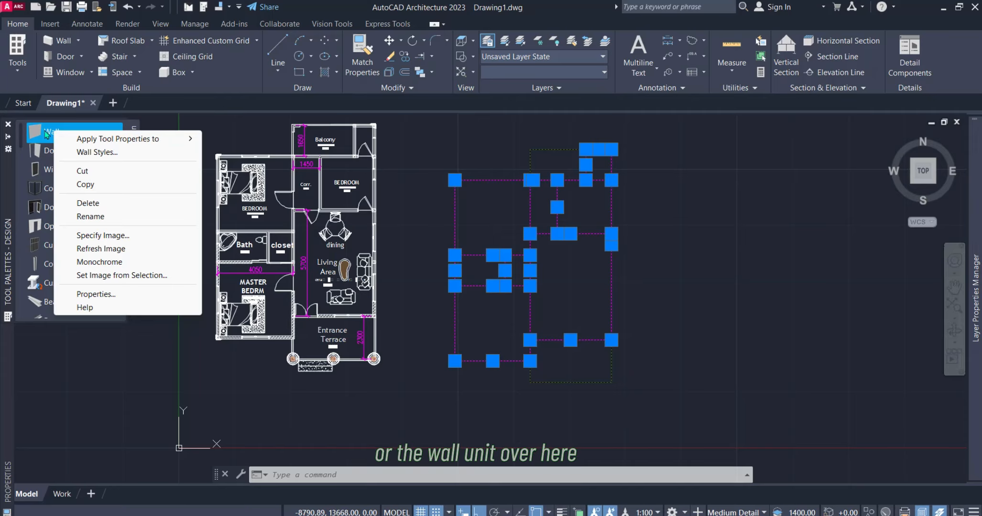
pyautogui.moveTo(170, 140)
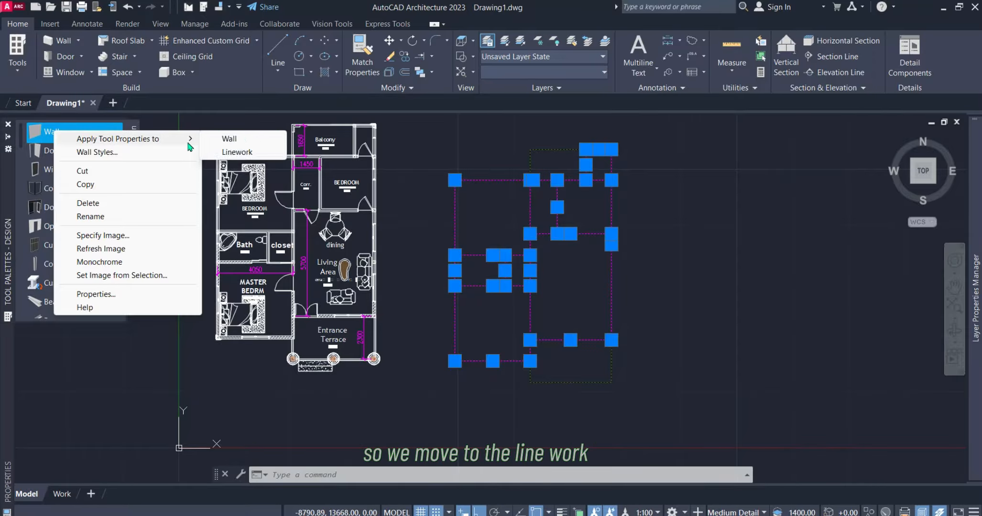
pyautogui.click(240, 153)
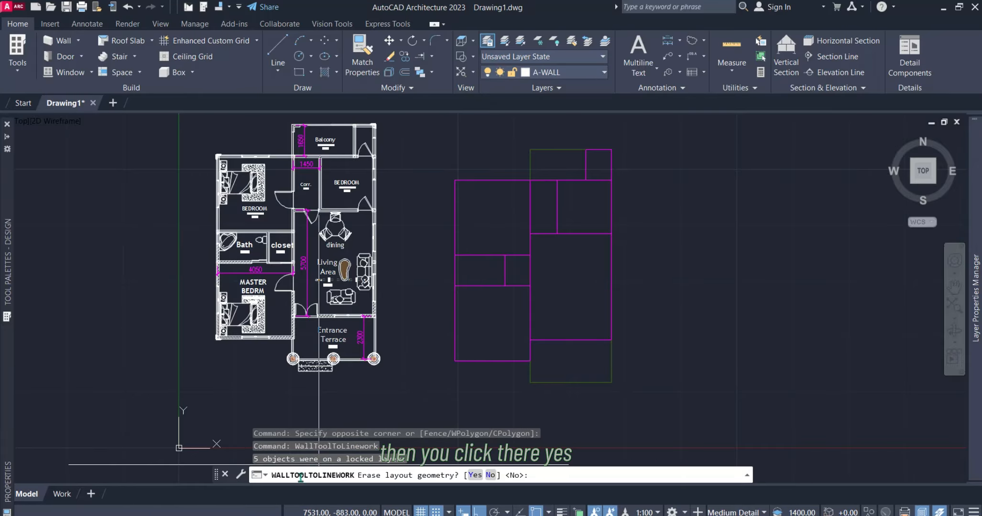
pyautogui.click(475, 476)
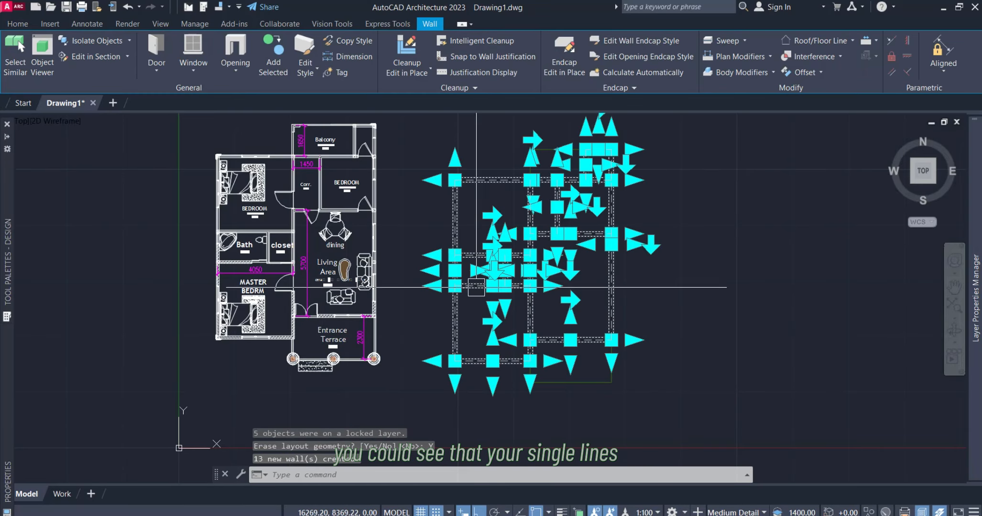
# - Inspect the converted walls at the corners and junctions, and the locked balustrade lines around the balcony
pyautogui.scroll(9, 459, 181)
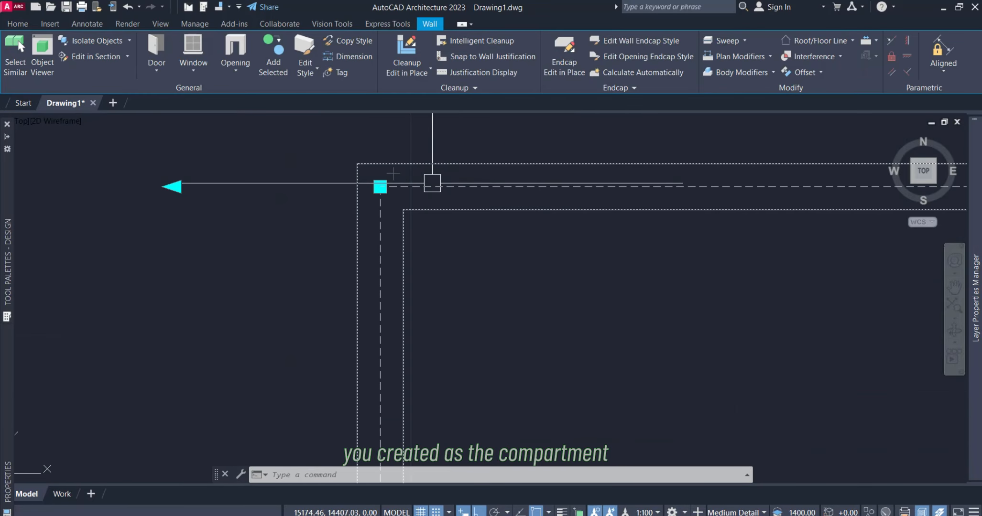
pyautogui.scroll(-8, 432, 184)
pyautogui.scroll(2, 639, 170)
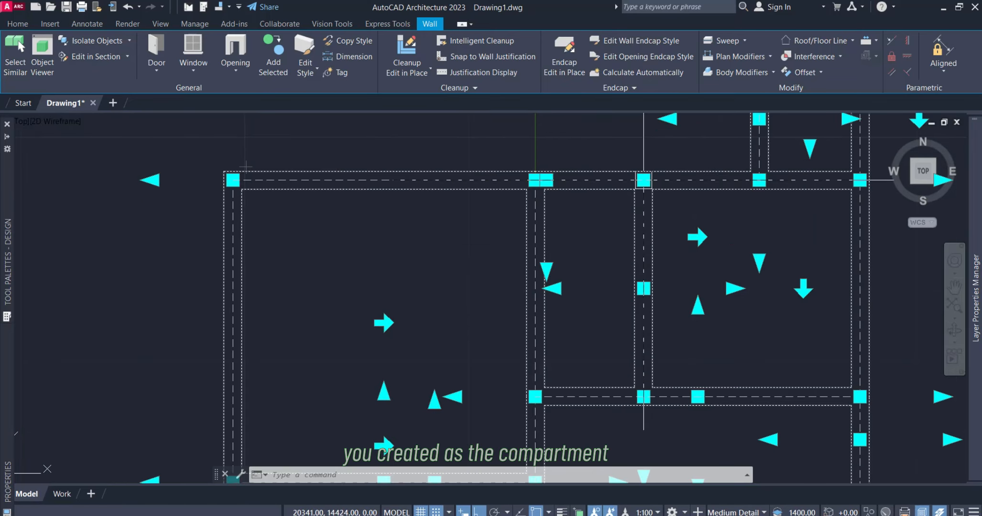
pyautogui.scroll(-2, 509, 206)
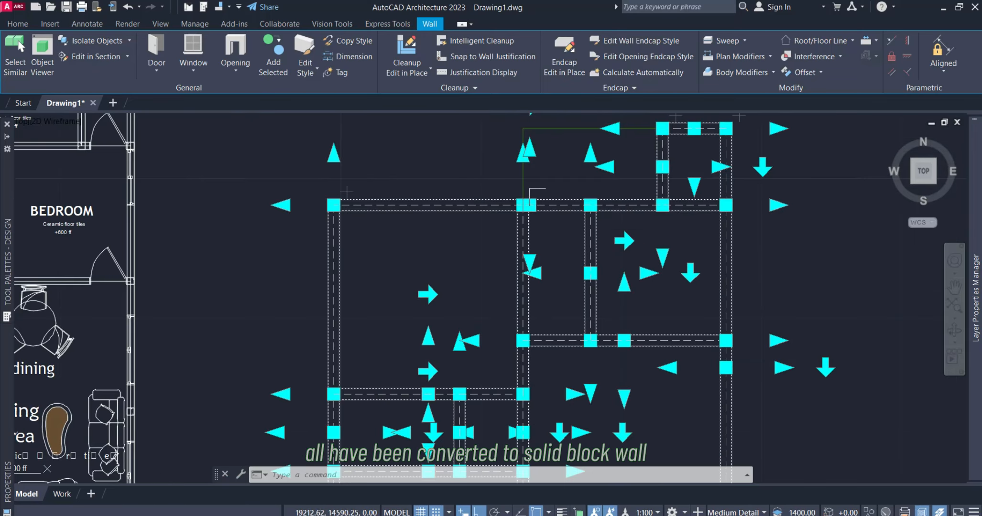
pyautogui.scroll(6, 530, 201)
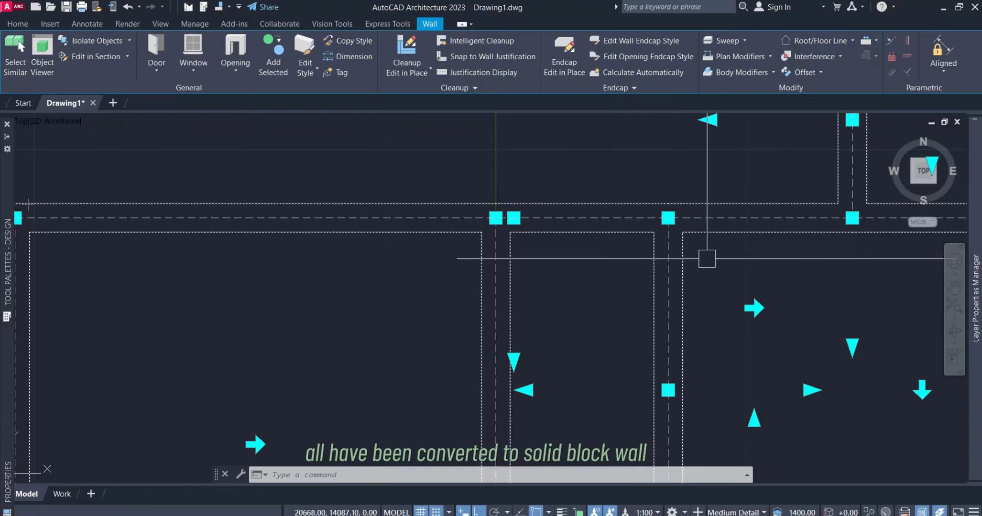
pyautogui.scroll(-5, 566, 293)
pyautogui.scroll(6, 555, 258)
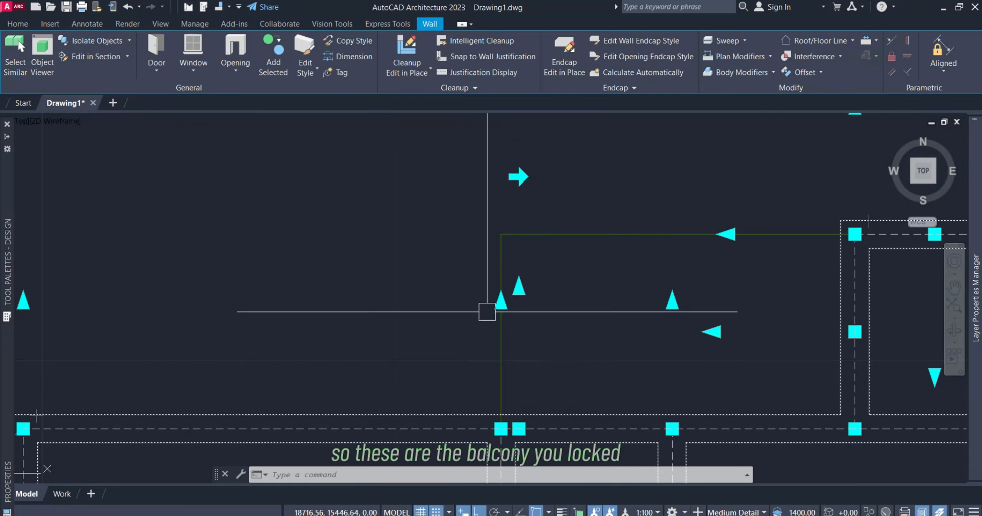
pyautogui.scroll(-3, 532, 221)
pyautogui.scroll(-4, 530, 224)
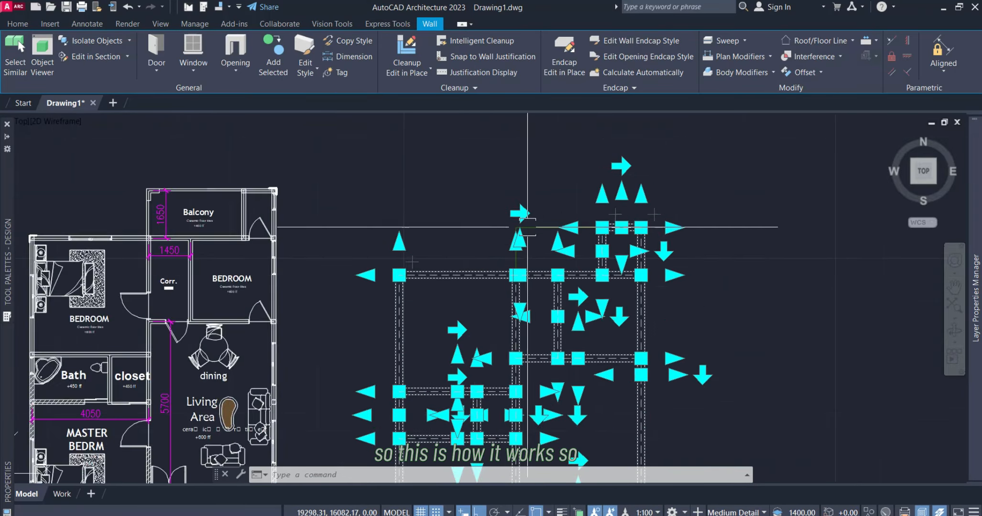
pyautogui.scroll(2, 537, 253)
pyautogui.scroll(2, 539, 274)
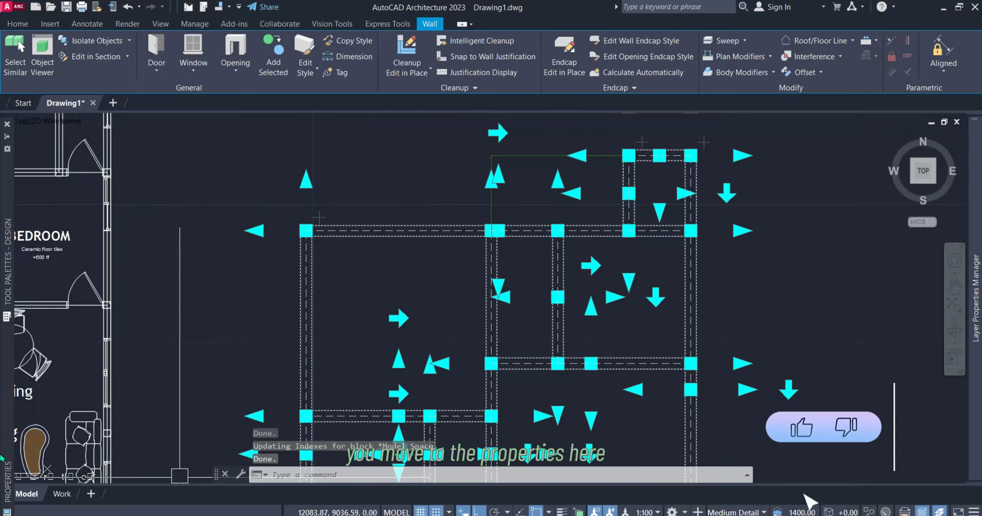
# - Set the width of all the selected walls to 150 and clear the selection
pyautogui.moveTo(6, 433)
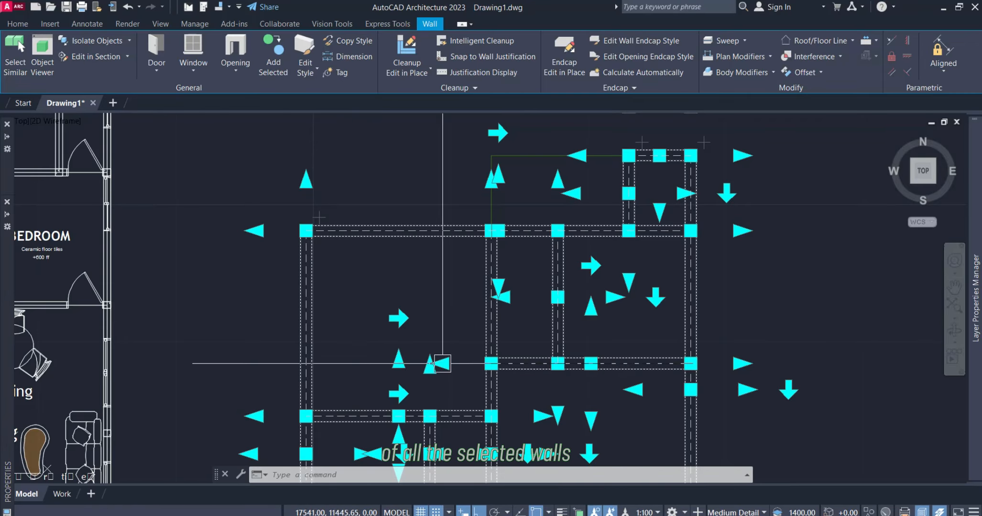
pyautogui.scroll(-5, 717, 310)
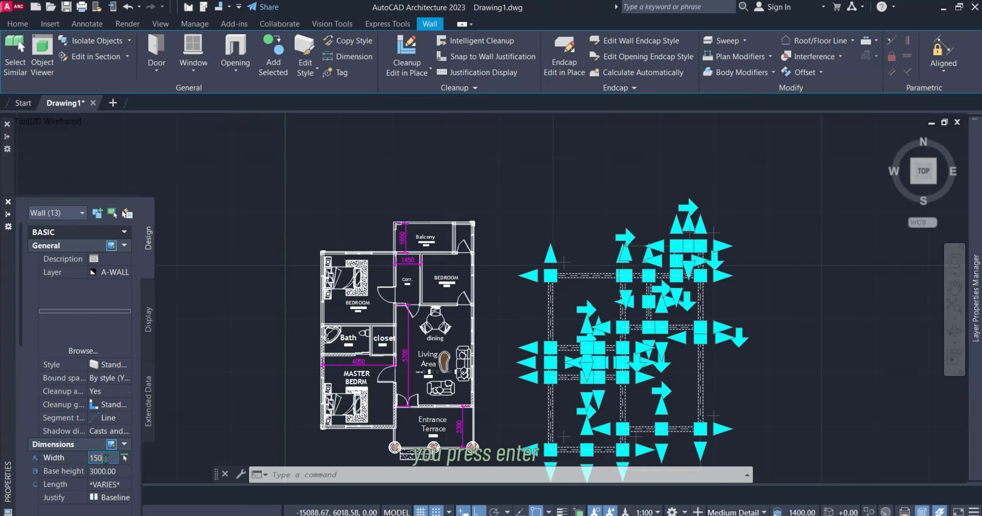
pyautogui.press('Return')
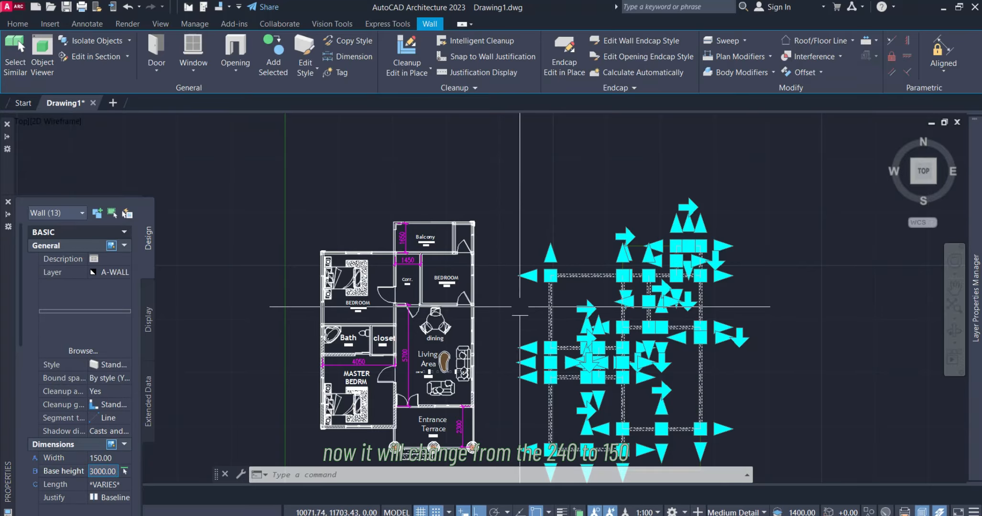
pyautogui.scroll(6, 504, 329)
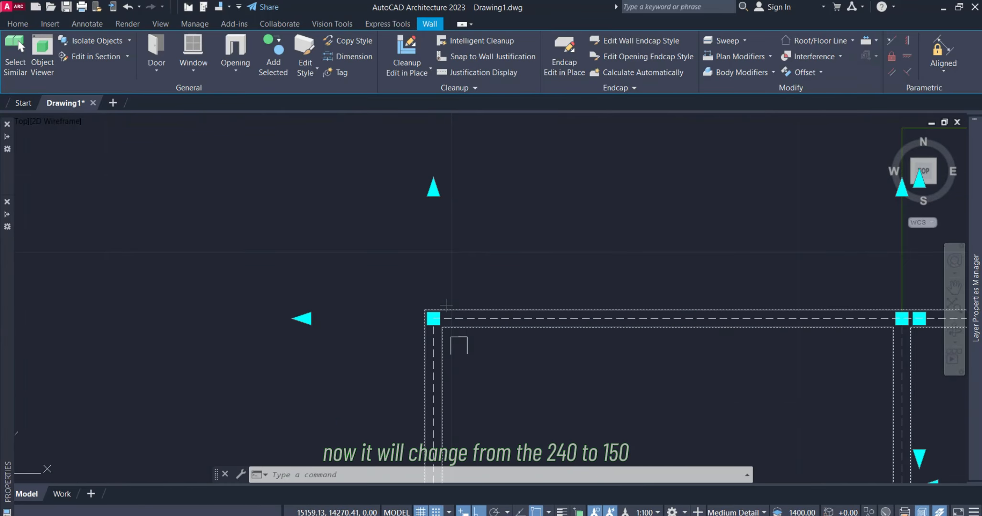
pyautogui.scroll(5, 442, 289)
pyautogui.press('Escape')
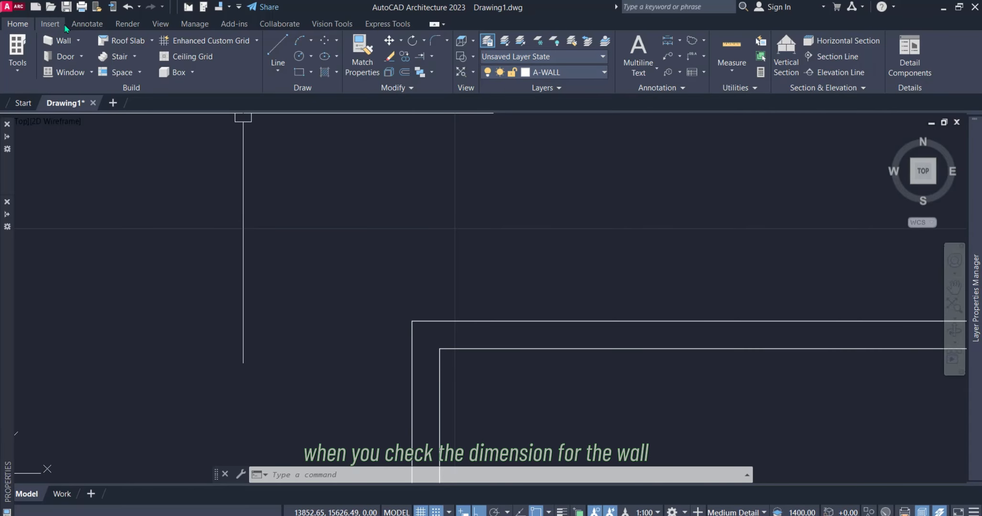
# - Check the wall thickness at the plan's northwest corner with a temporary linear dimension, and erase that dimension
pyautogui.click(86, 24)
pyautogui.click(311, 41)
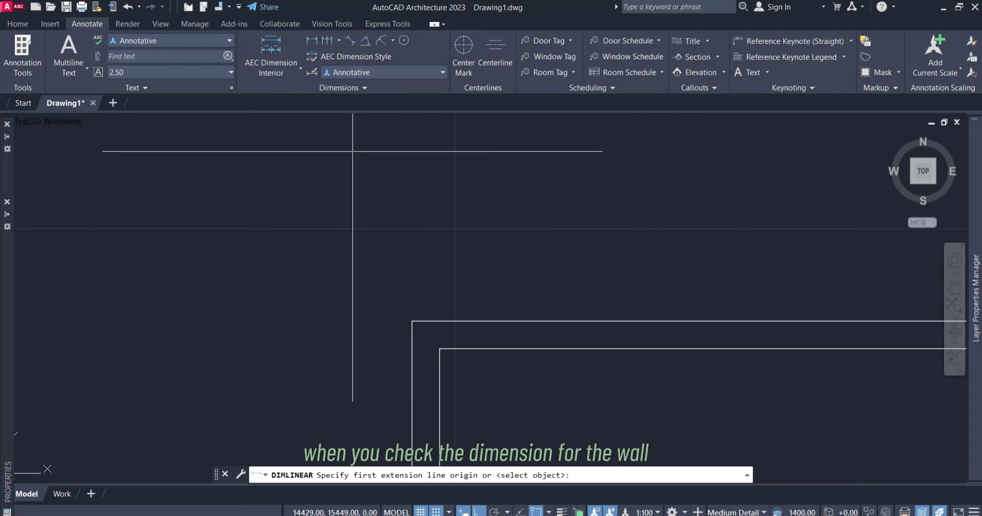
pyautogui.click(411, 321)
pyautogui.click(439, 348)
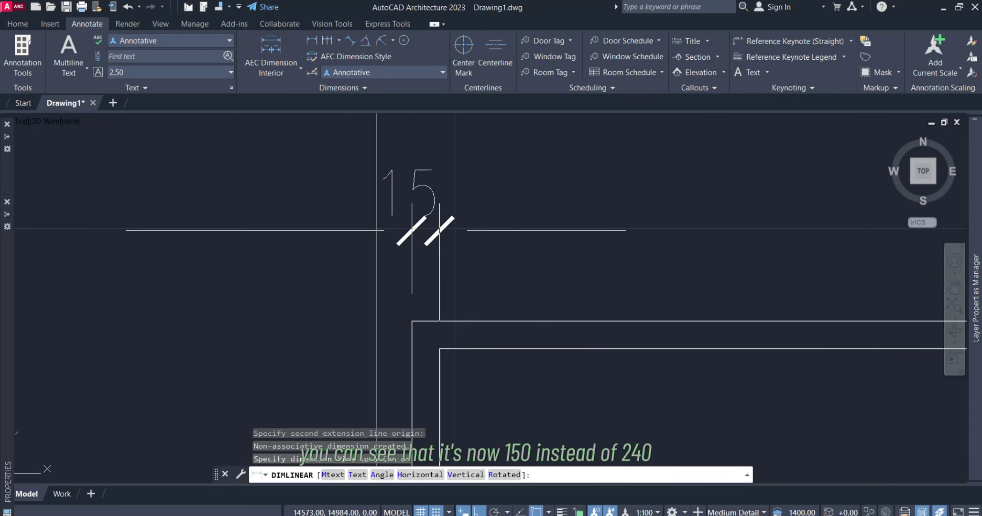
pyautogui.click(371, 229)
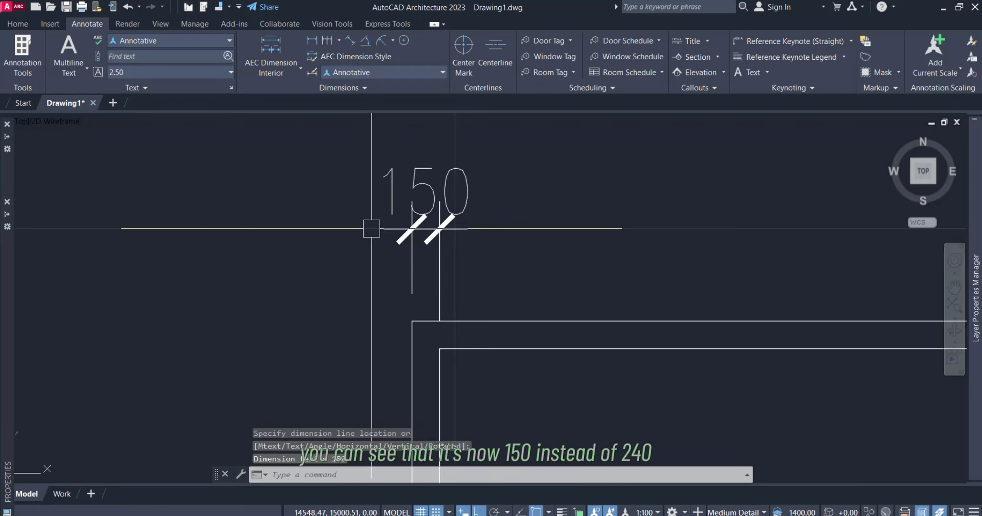
pyautogui.click(461, 229)
pyautogui.press('Delete')
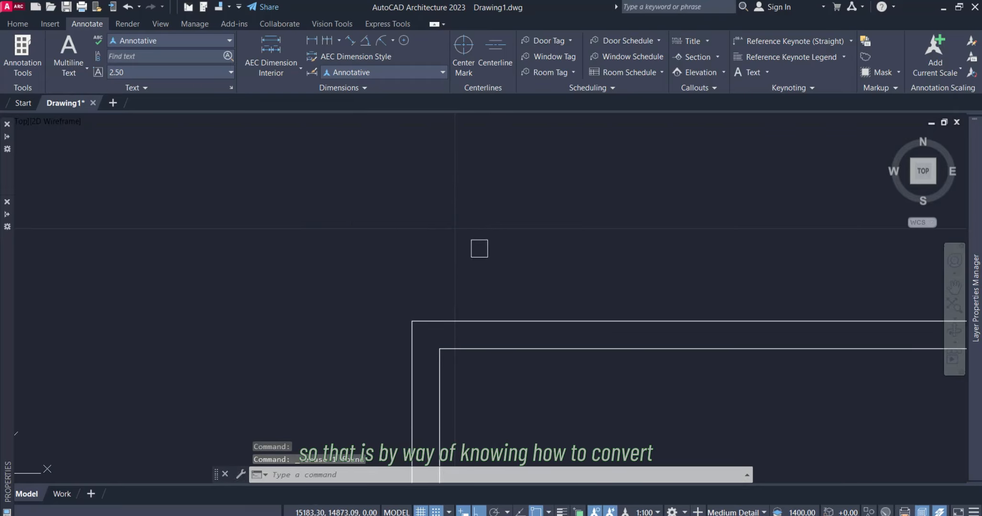
pyautogui.scroll(-4, 424, 216)
pyautogui.moveTo(653, 294); pyautogui.dragTo(635, 255, button='middle')
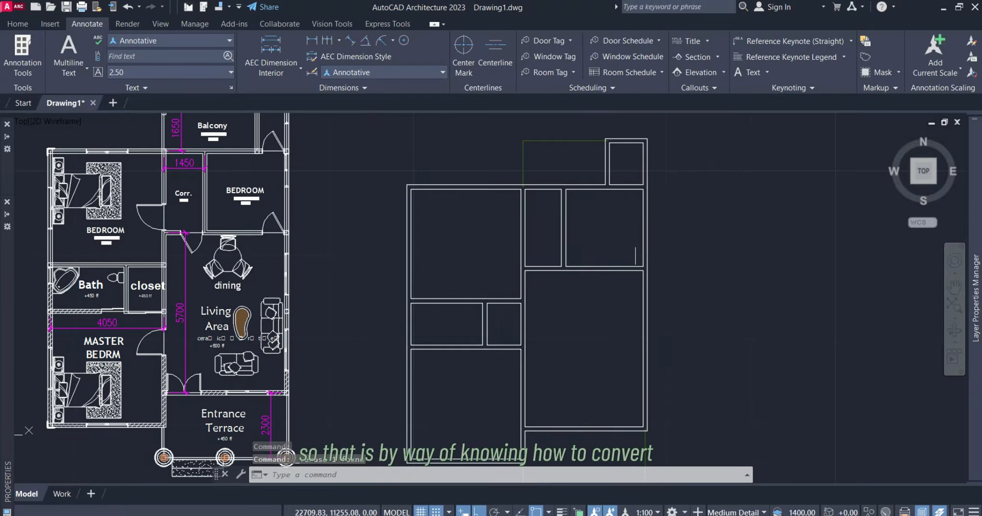
pyautogui.moveTo(644, 344); pyautogui.dragTo(646, 290, button='middle')
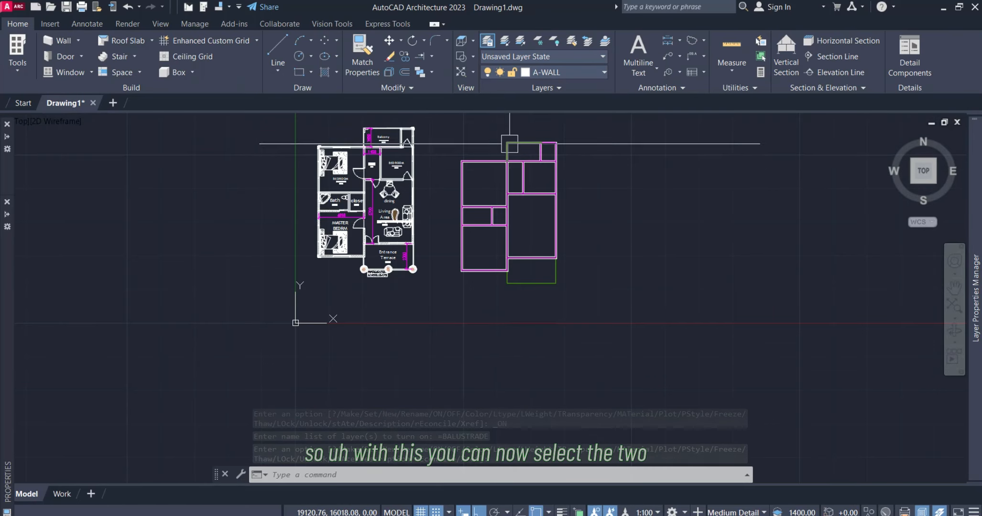
# - Apply the Railing tool's properties to the balcony and entrance terrace balustrade polylines, keeping the layout geometry, and clear the selection
pyautogui.scroll(3, 530, 131)
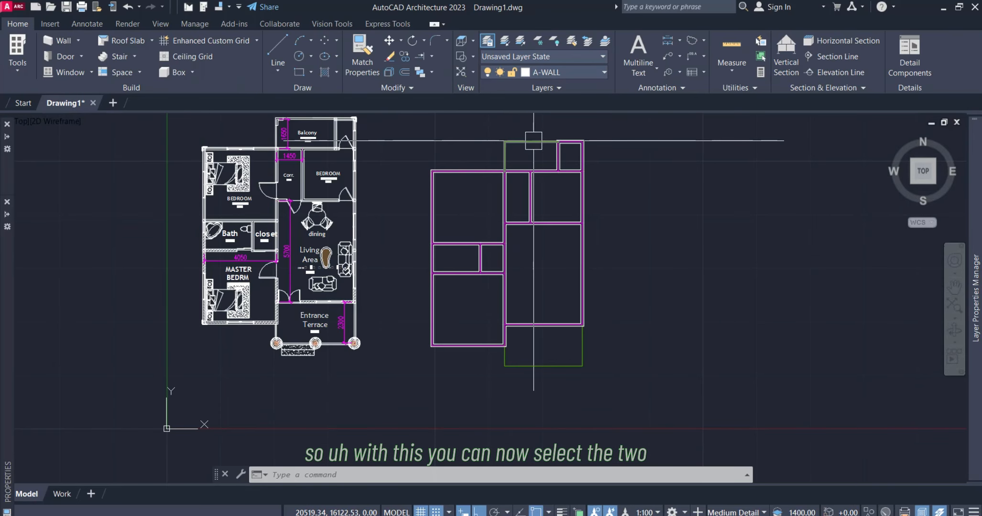
pyautogui.click(530, 142)
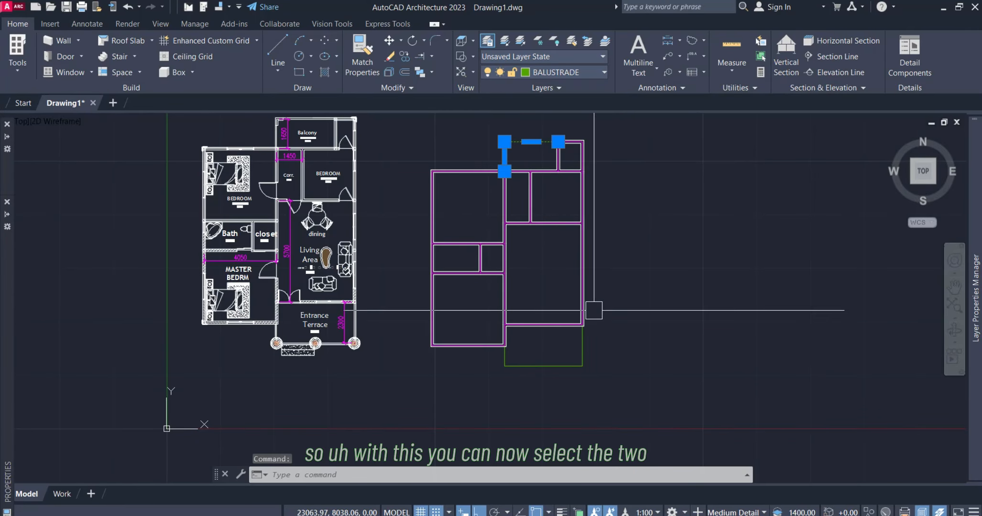
pyautogui.click(575, 365)
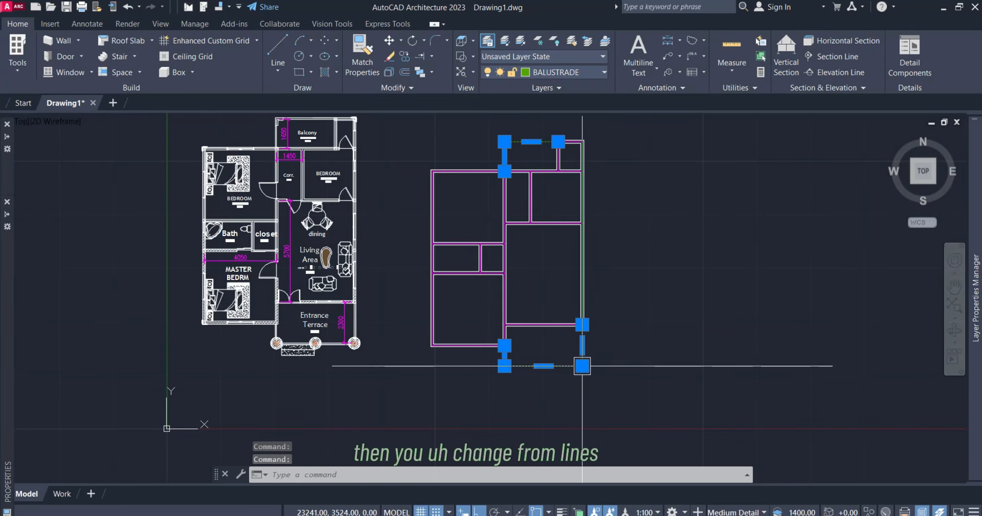
pyautogui.scroll(2, 581, 362)
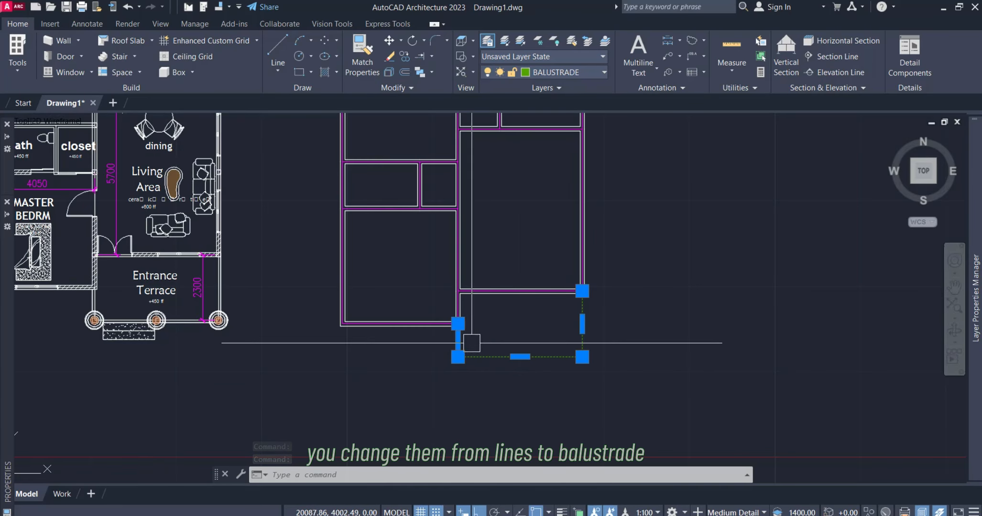
pyautogui.scroll(2, 543, 363)
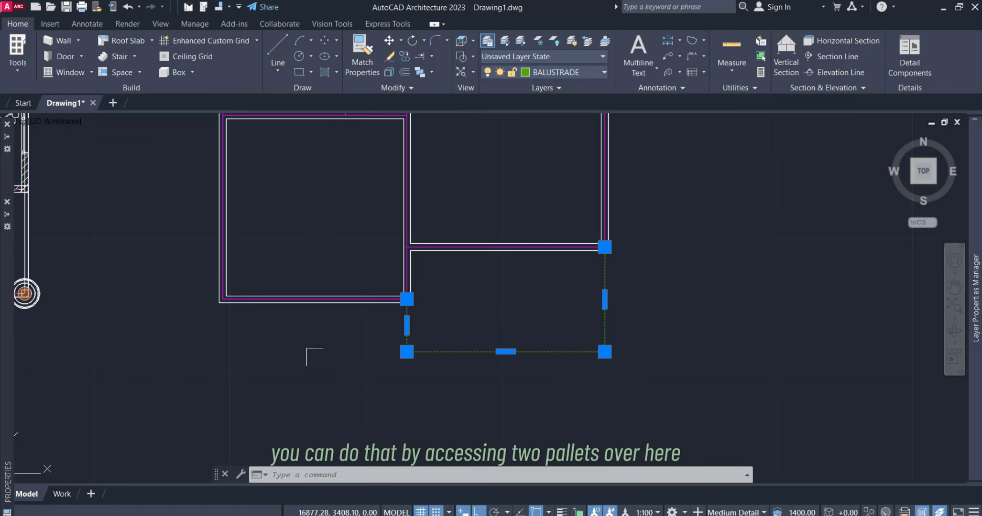
pyautogui.moveTo(8, 160)
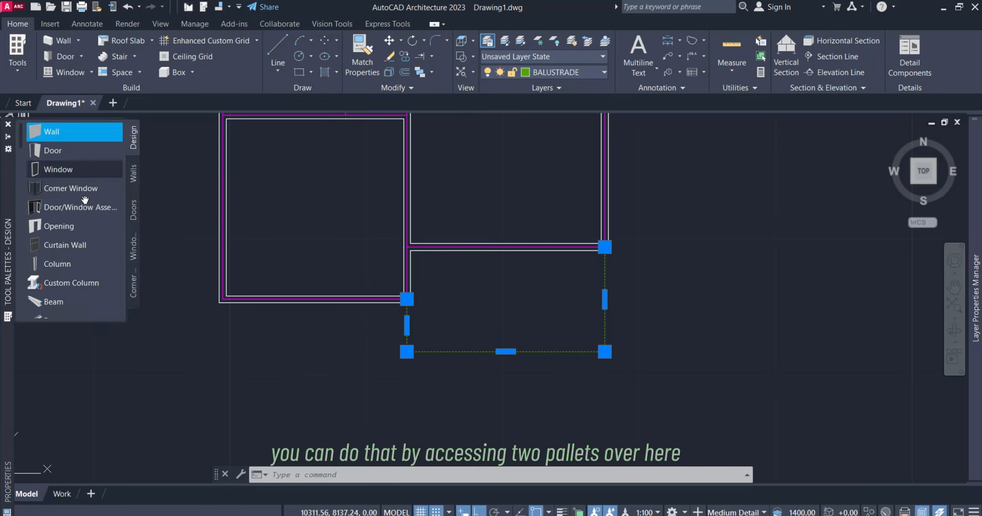
pyautogui.scroll(-4, 85, 228)
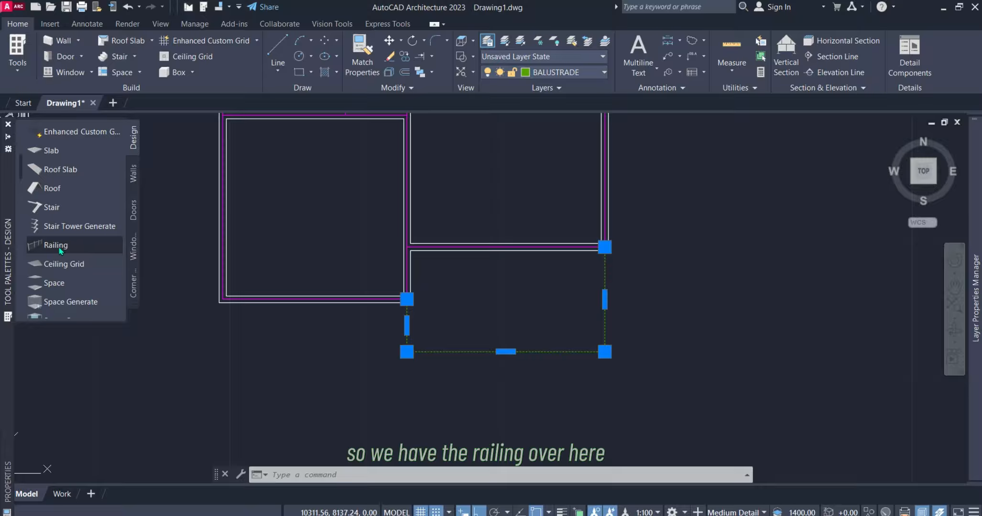
pyautogui.rightClick(60, 251)
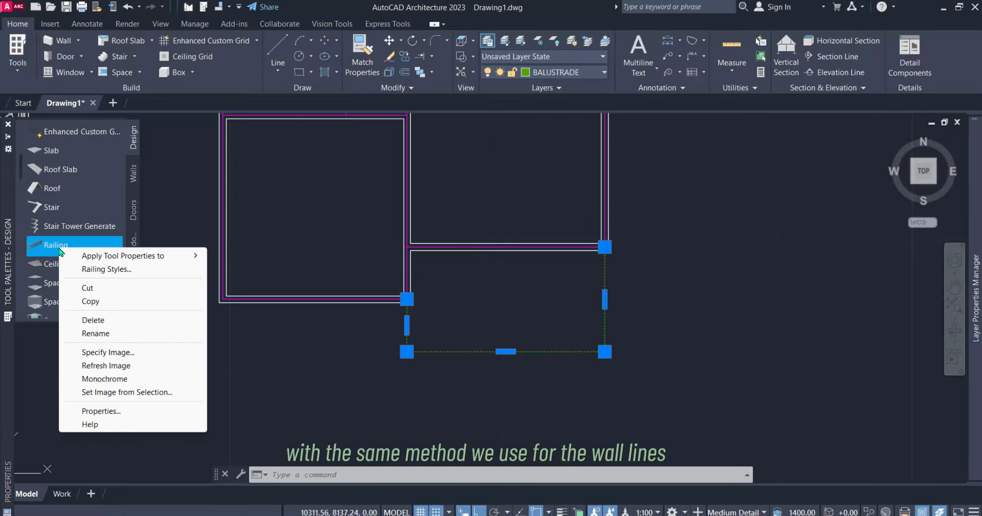
pyautogui.moveTo(191, 256)
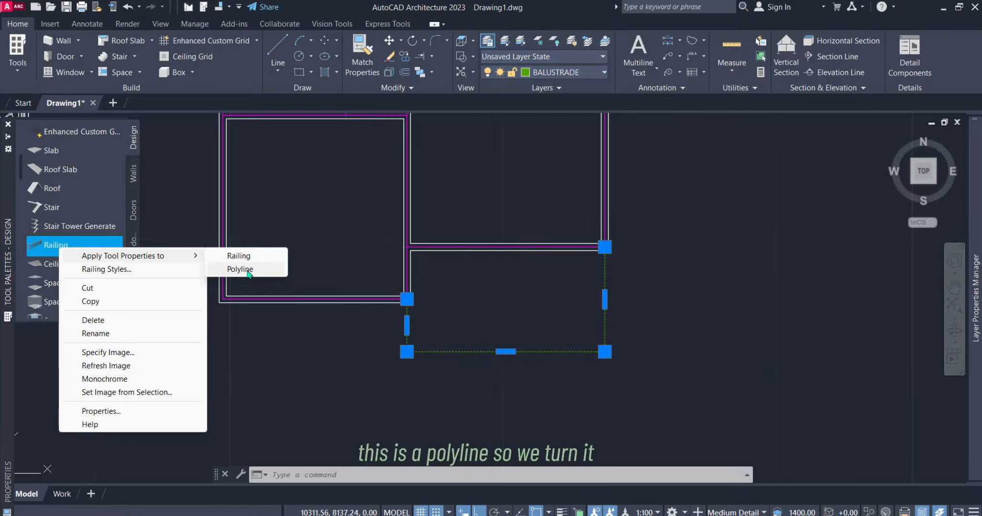
pyautogui.click(239, 270)
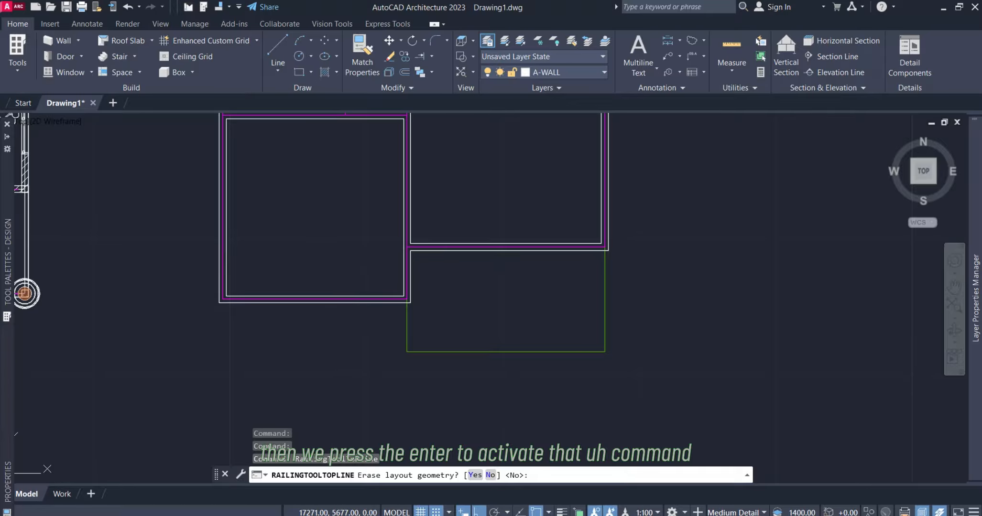
pyautogui.press('Return')
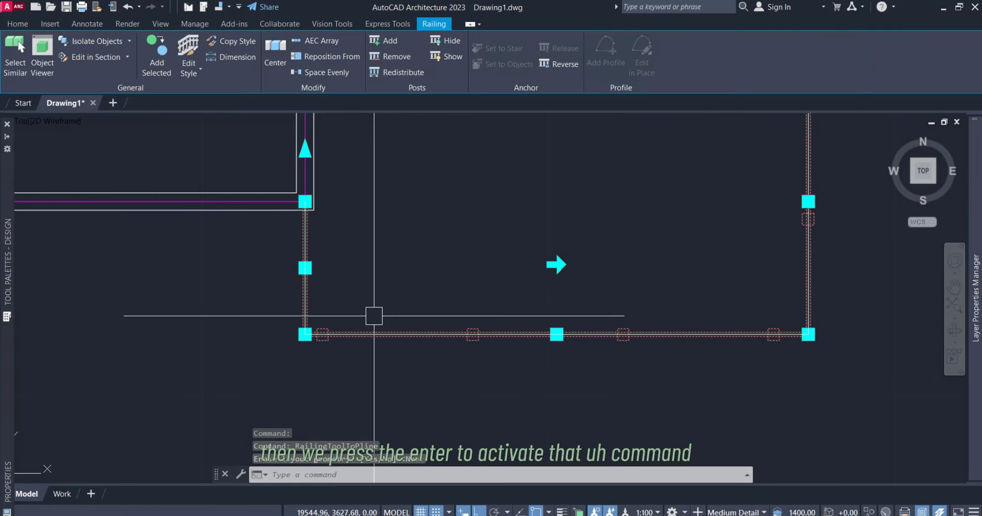
pyautogui.scroll(2, 335, 337)
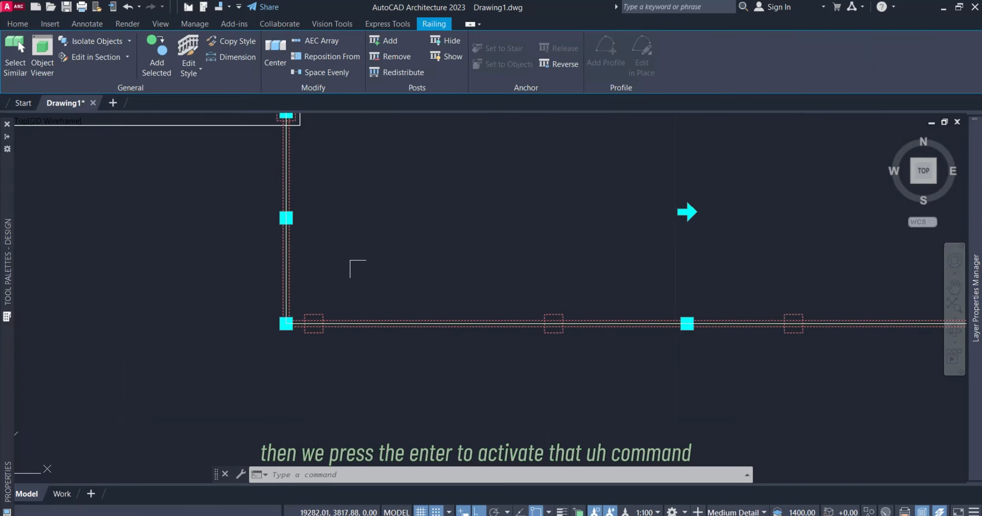
pyautogui.press('Escape')
# - Examine the railing around the entrance terrace and switch to the south view to check its elevation
pyautogui.scroll(-4, 524, 327)
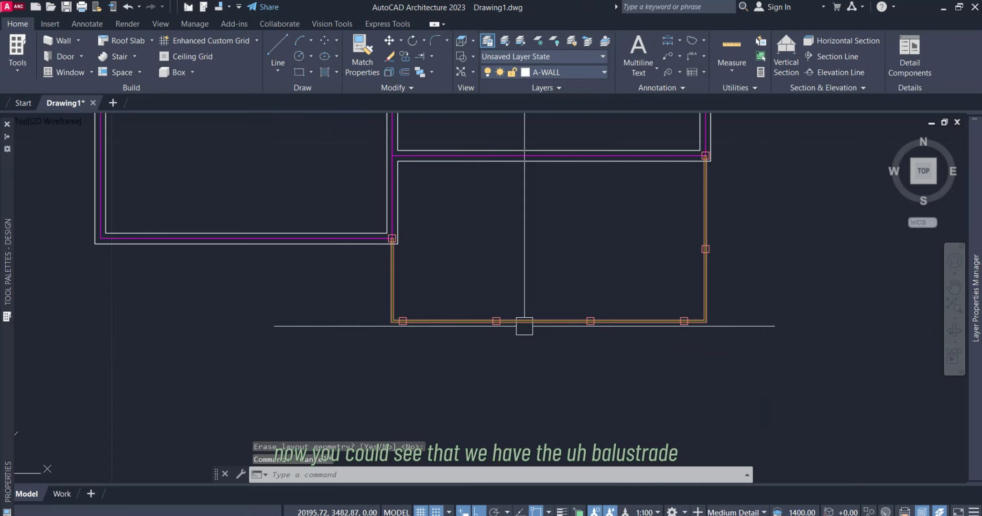
pyautogui.scroll(2, 696, 327)
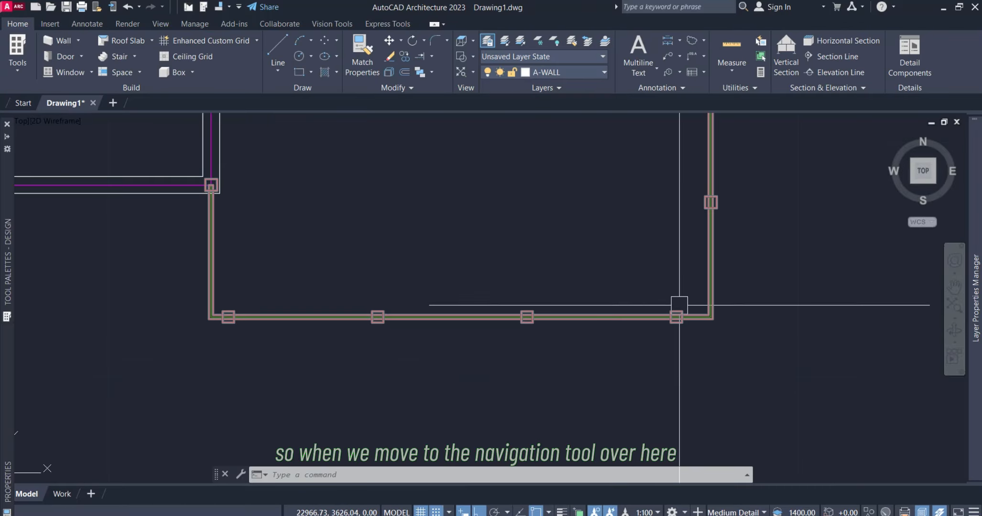
pyautogui.scroll(-4, 561, 314)
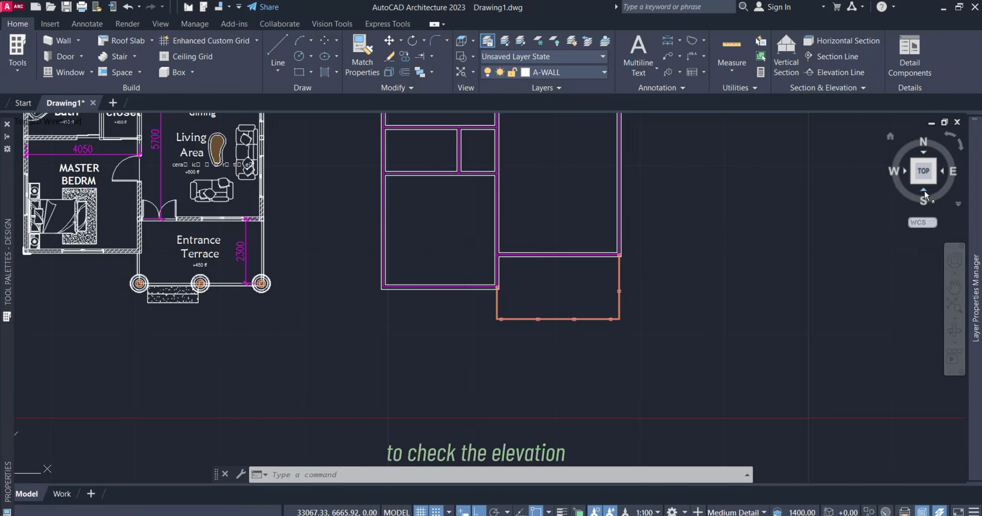
pyautogui.click(923, 192)
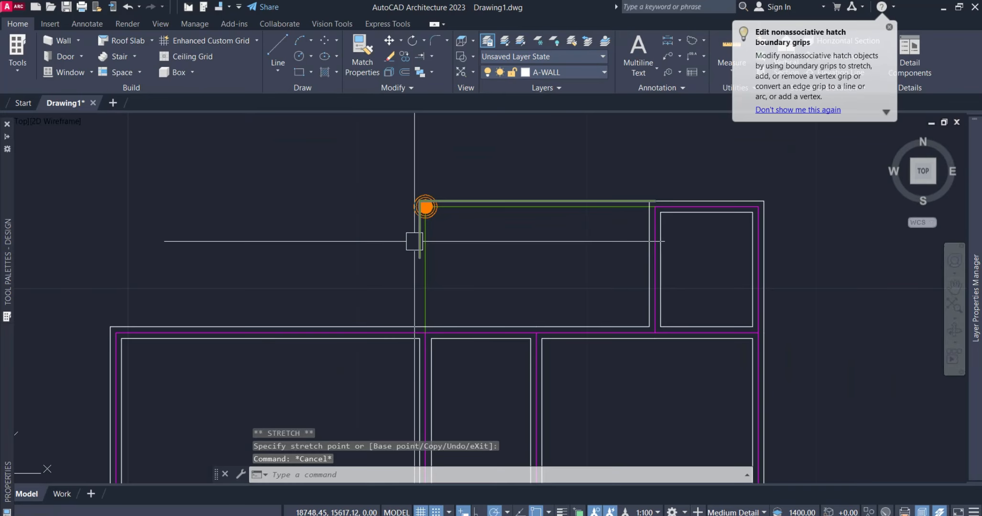
# - Convert the offset balustrade polylines at the balcony and entrance terrace columns into railings with the Railing tool's properties, keeping the layout geometry
pyautogui.click(444, 248)
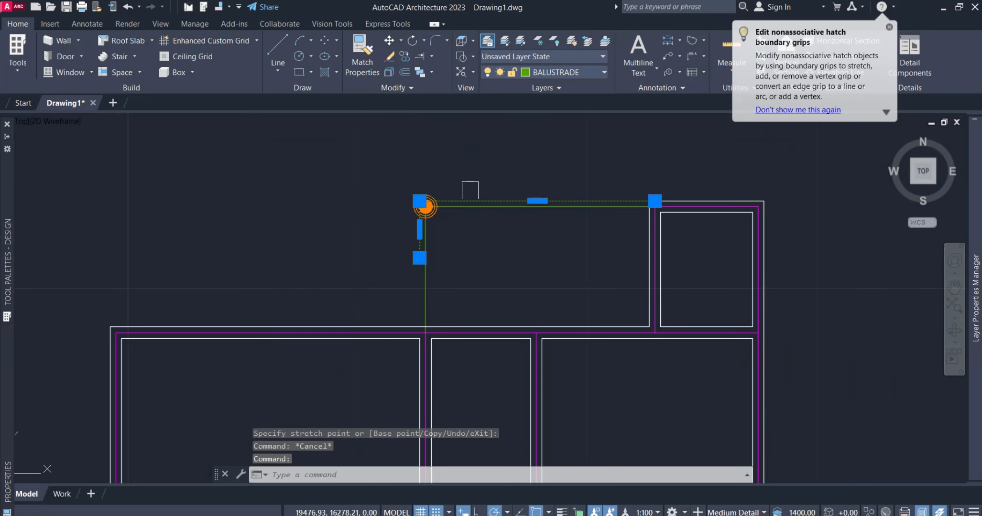
pyautogui.scroll(-5, 505, 240)
pyautogui.scroll(-2, 512, 335)
pyautogui.moveTo(512, 335); pyautogui.dragTo(499, 183, button='middle')
pyautogui.scroll(6, 499, 348)
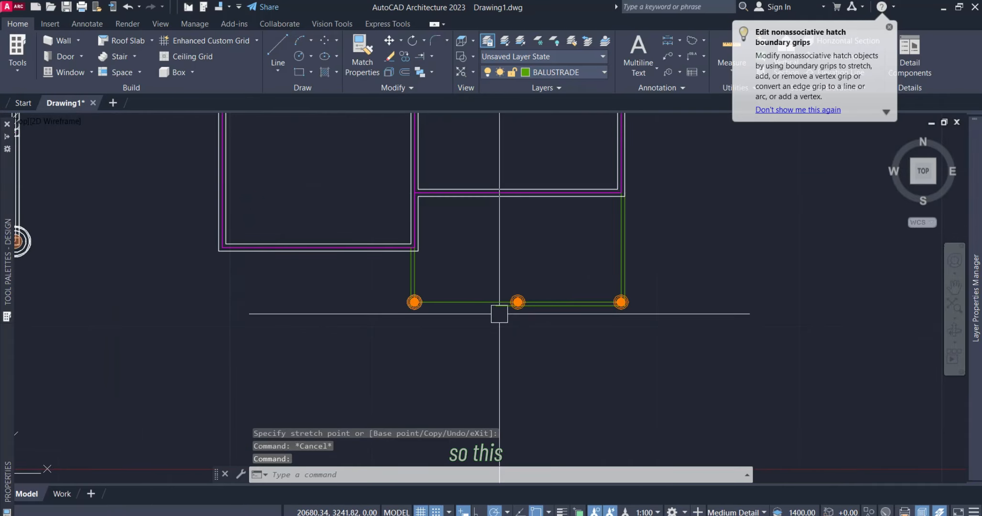
pyautogui.click(592, 311)
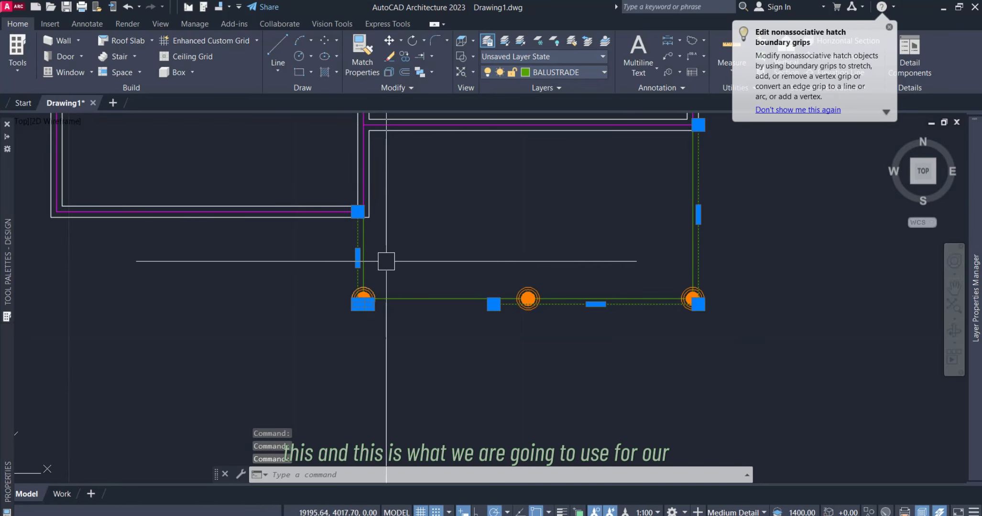
pyautogui.scroll(2, 357, 268)
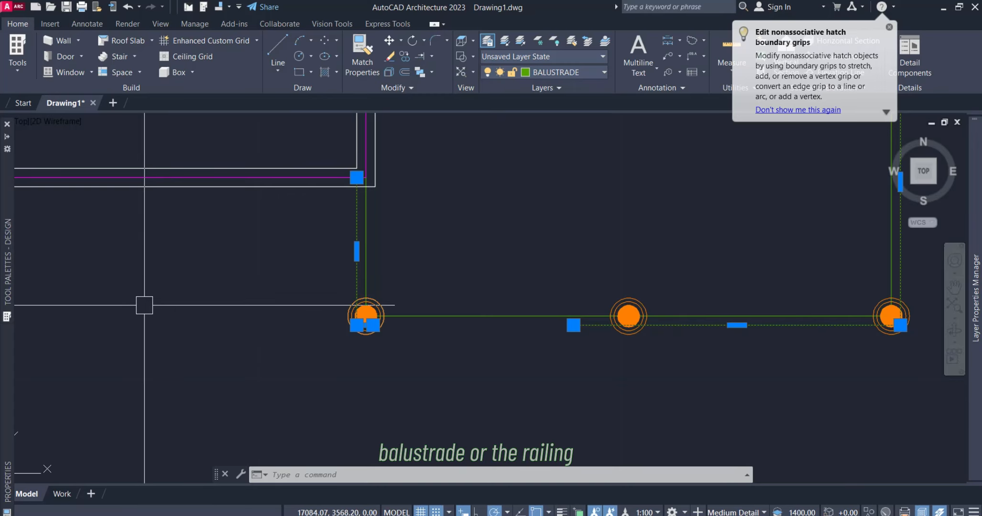
pyautogui.moveTo(2, 357)
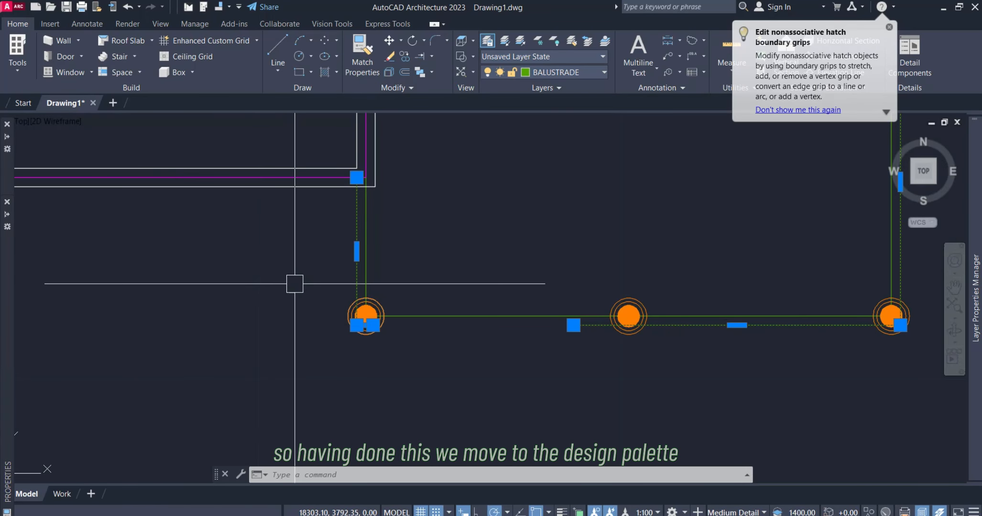
pyautogui.moveTo(2, 170)
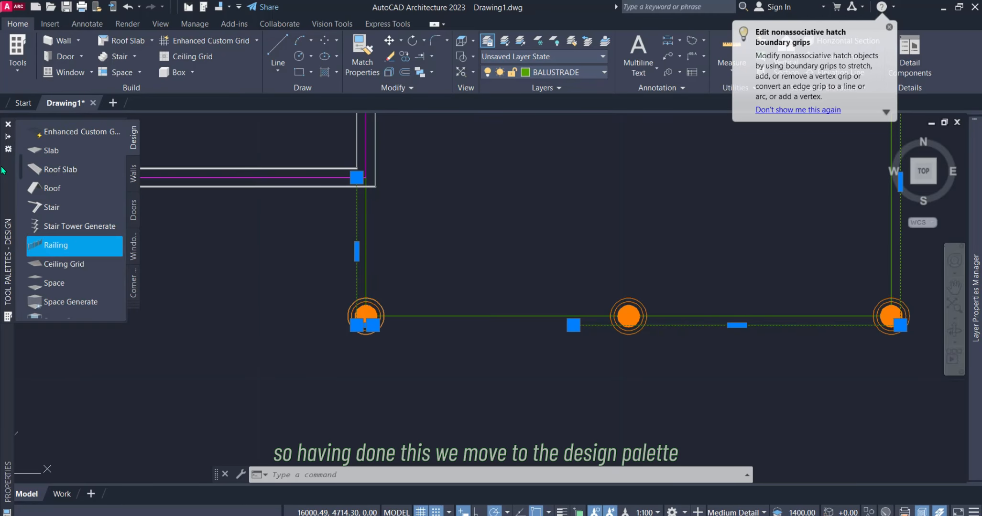
pyautogui.rightClick(54, 249)
pyautogui.moveTo(115, 253)
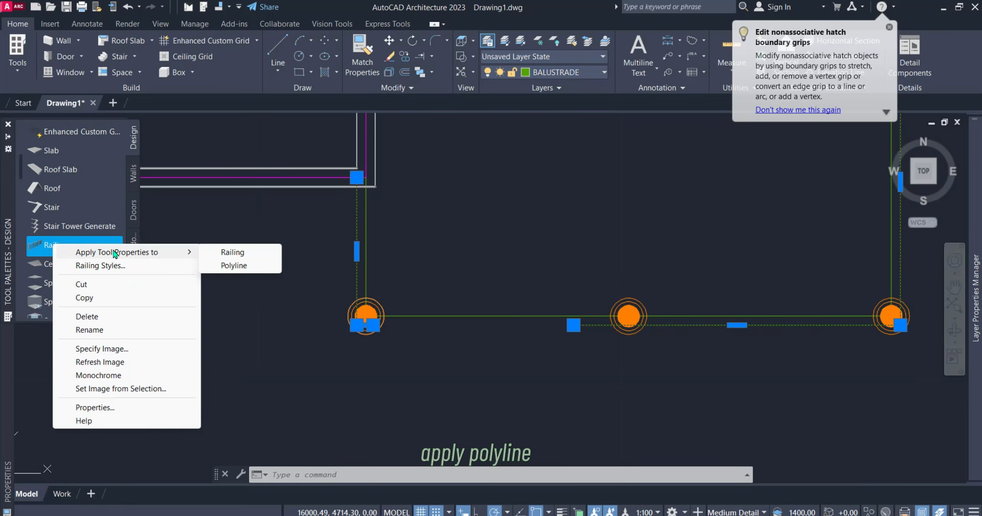
pyautogui.click(227, 265)
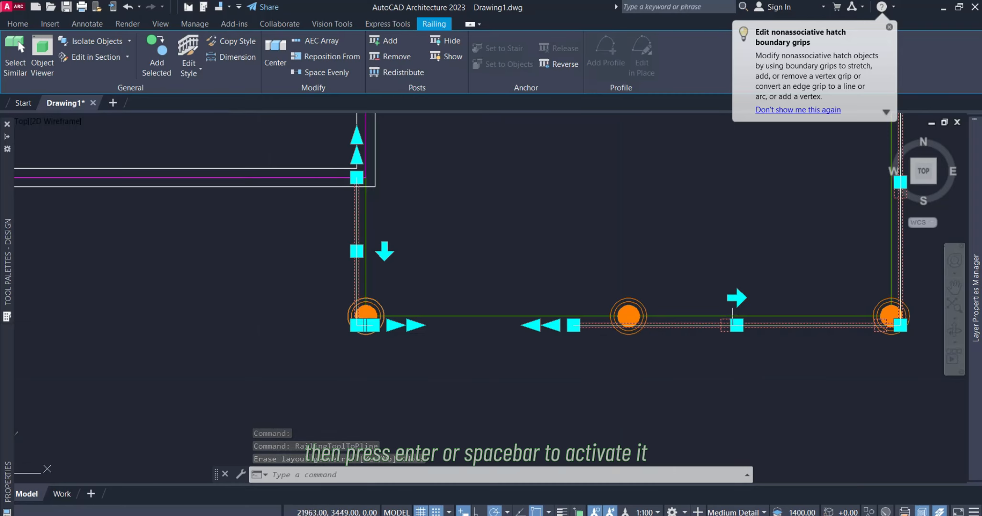
# - Inspect the new railings and their posts around the terrace columns and the balcony, clearing the selection
pyautogui.scroll(2, 734, 305)
pyautogui.scroll(-4, 679, 344)
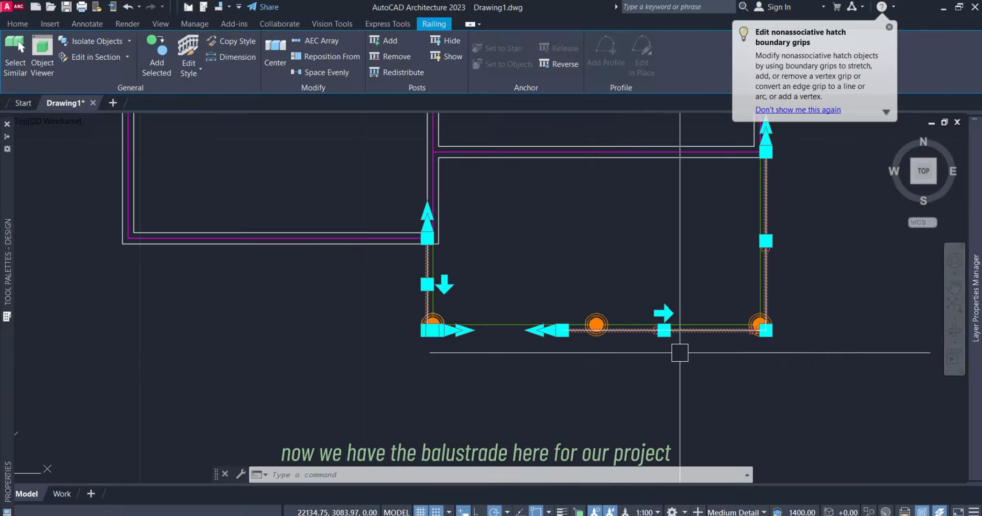
pyautogui.scroll(4, 683, 325)
pyautogui.scroll(-2, 604, 346)
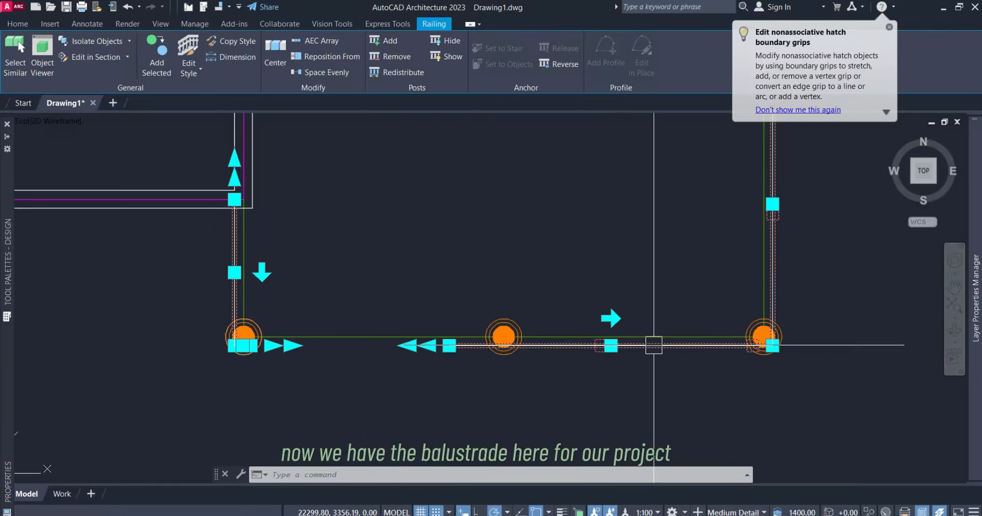
pyautogui.press('Escape')
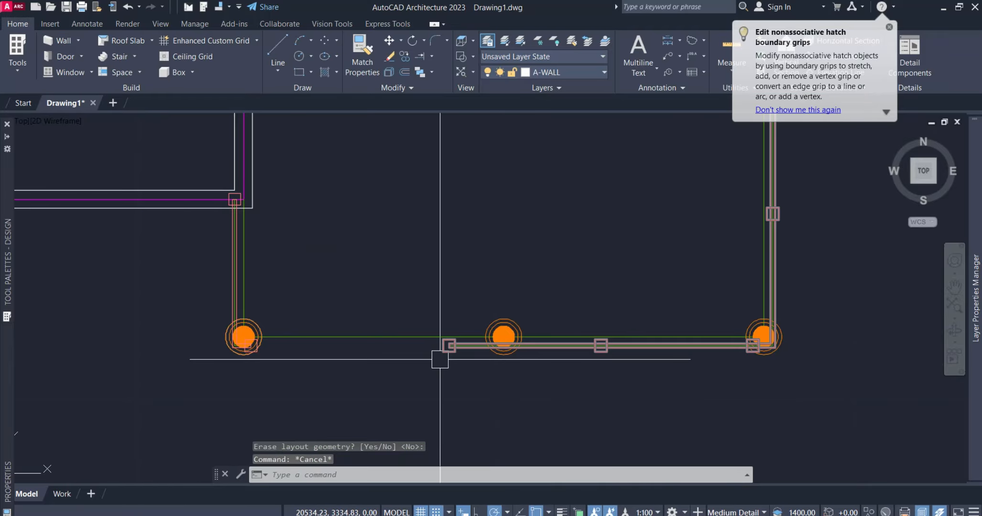
pyautogui.scroll(-6, 480, 361)
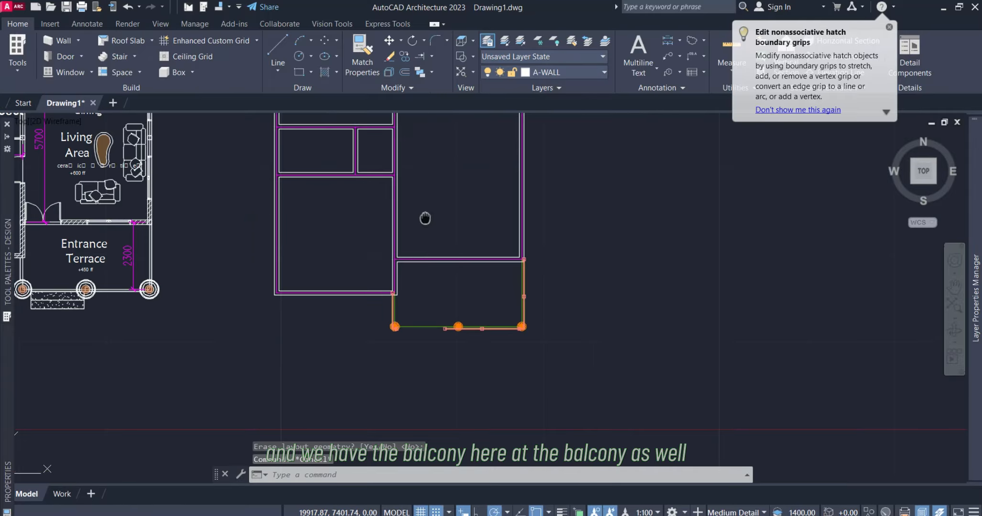
pyautogui.scroll(5, 412, 143)
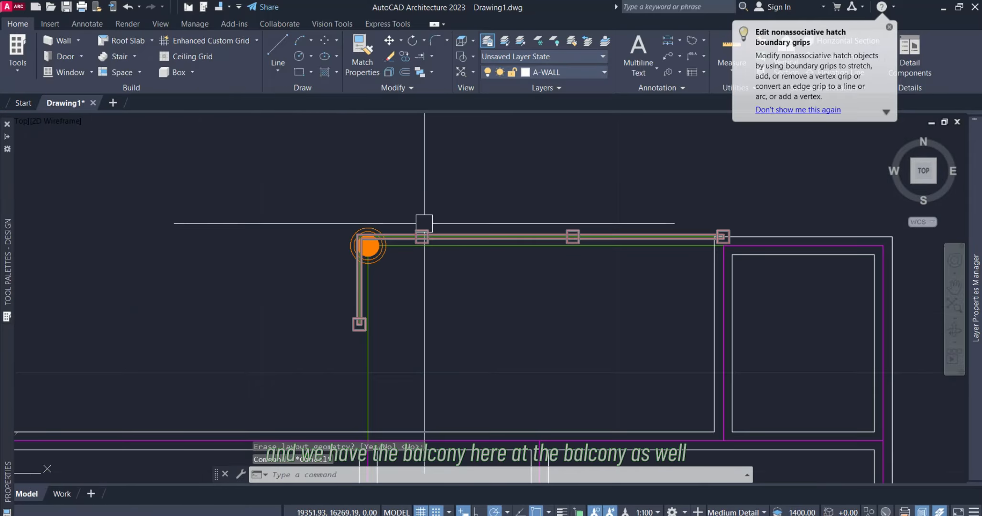
# - Import all the door styles from the Content Library Drawings into the drawing with the Styles Browser, leaving the Door tool
pyautogui.click(72, 60)
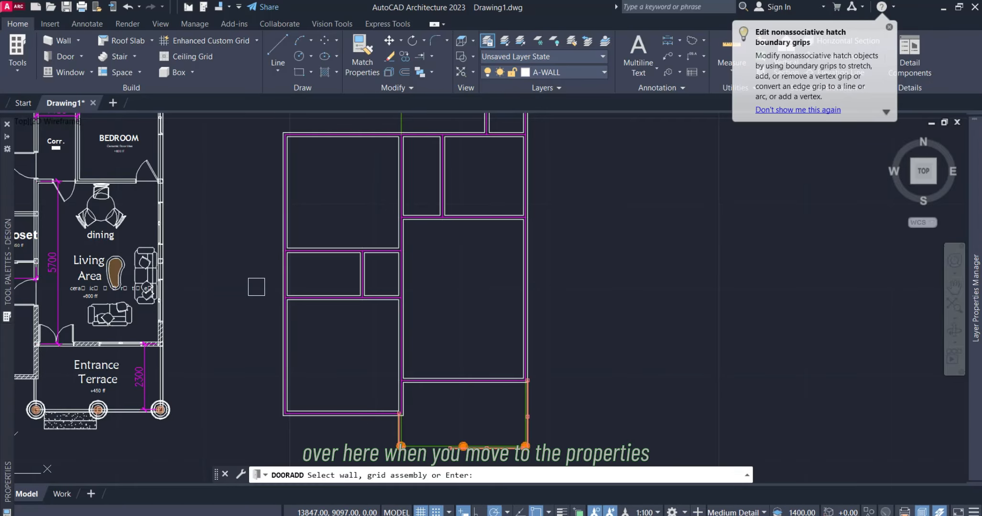
pyautogui.moveTo(5, 356)
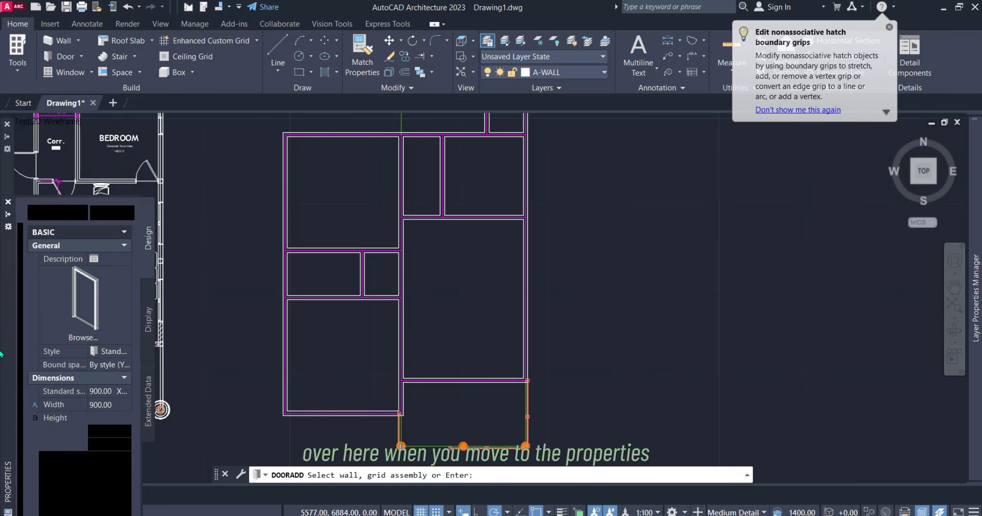
pyautogui.click(106, 333)
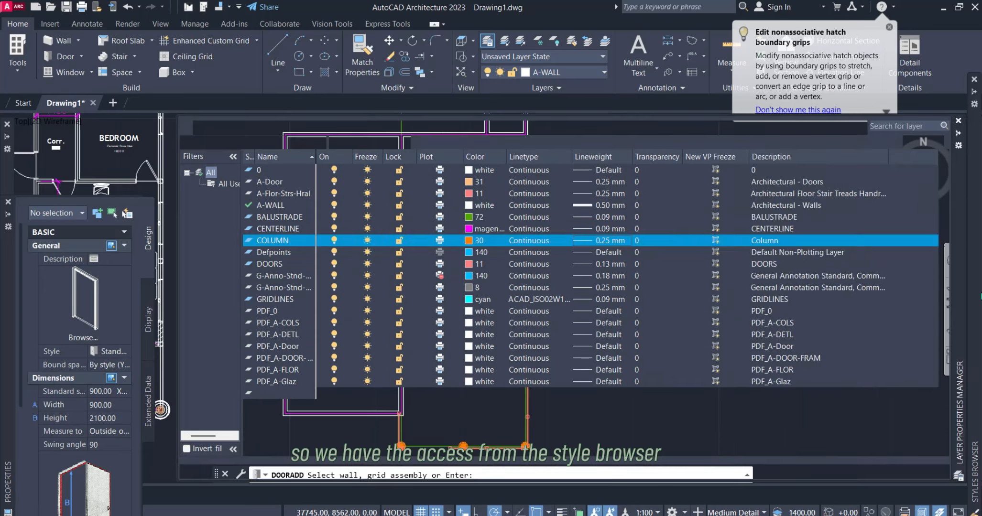
pyautogui.moveTo(974, 471)
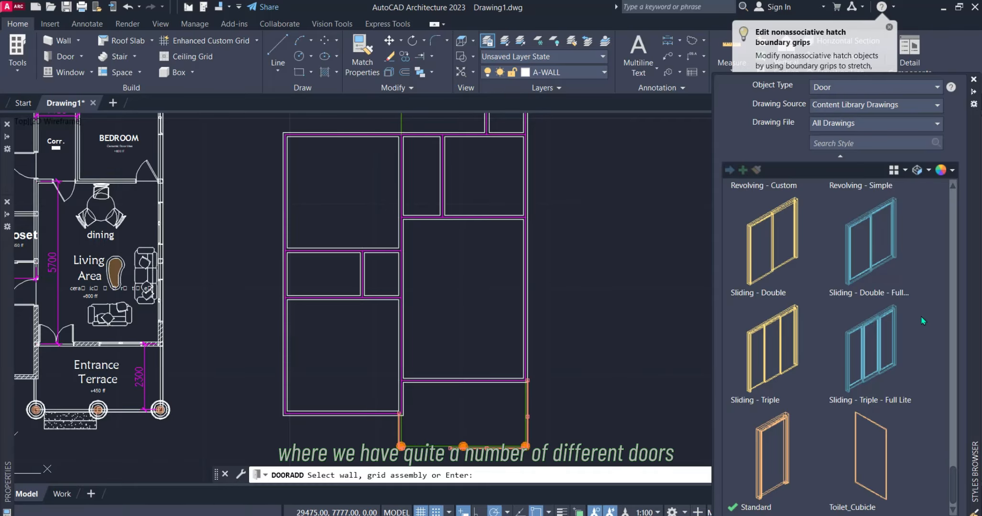
pyautogui.scroll(1, 921, 301)
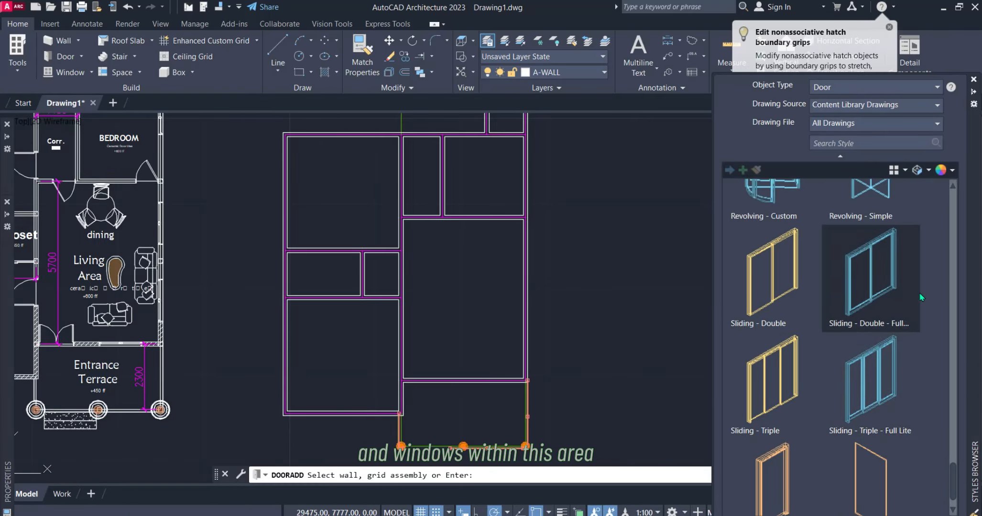
pyautogui.scroll(5, 903, 294)
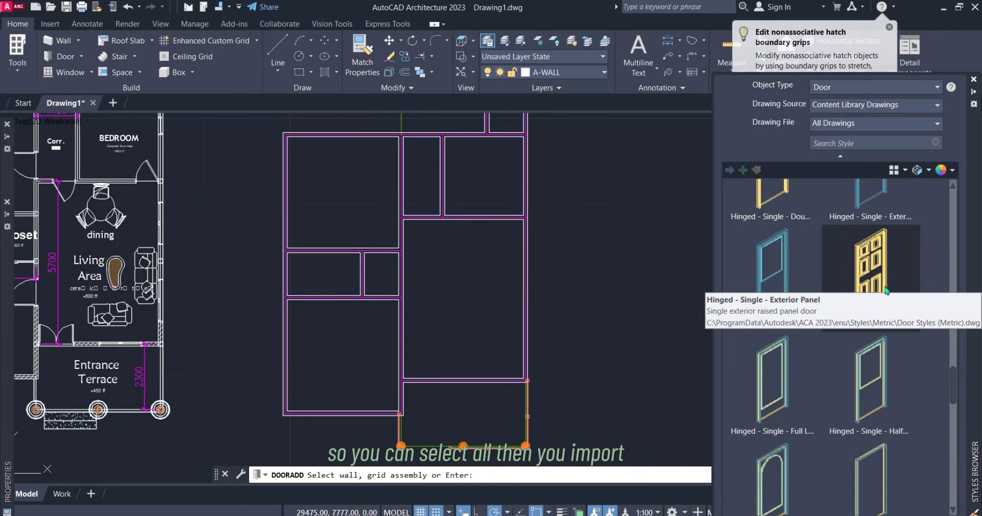
pyautogui.hotkey('ctrl', 'a')
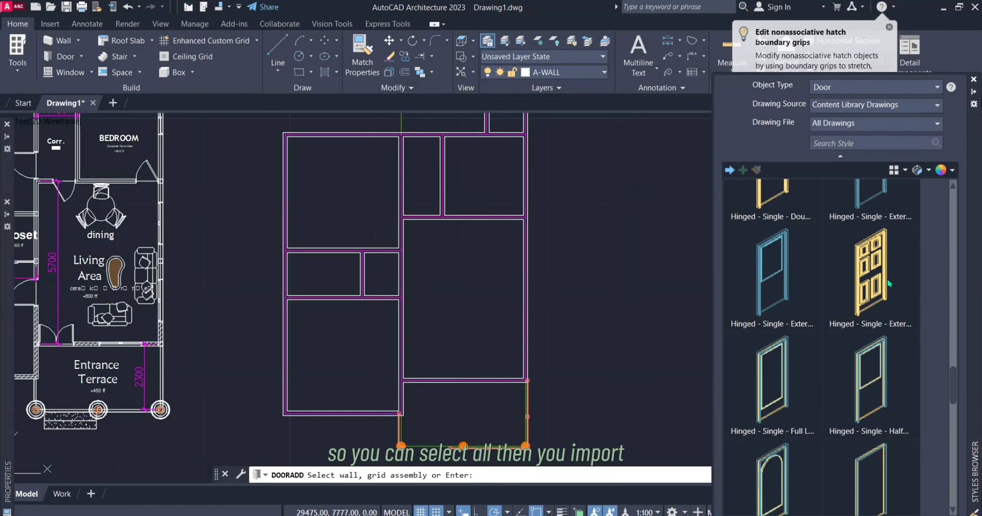
pyautogui.rightClick(885, 285)
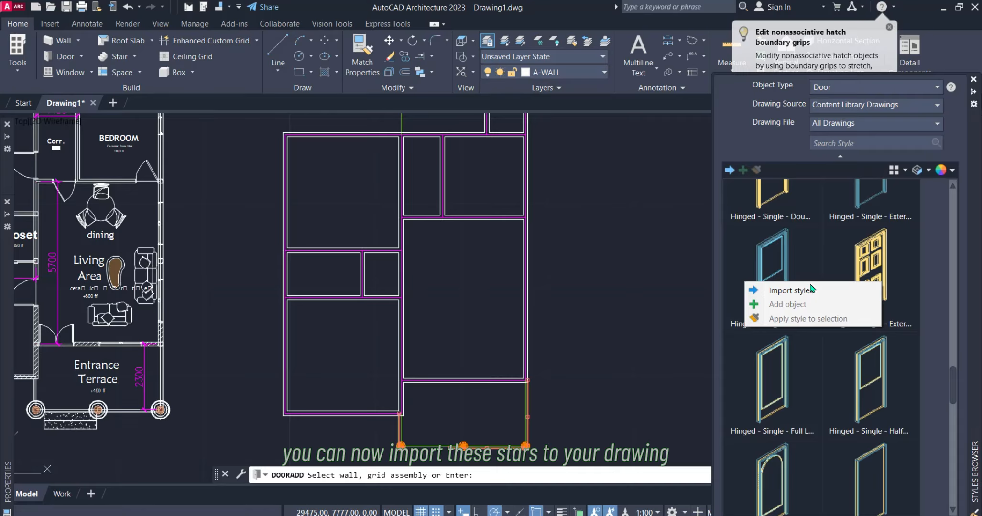
pyautogui.click(779, 291)
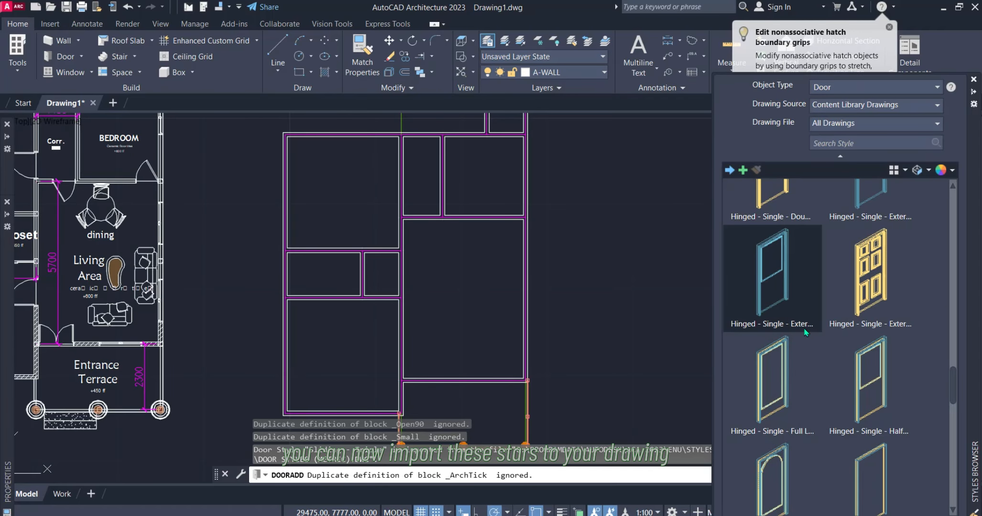
pyautogui.press('Escape')
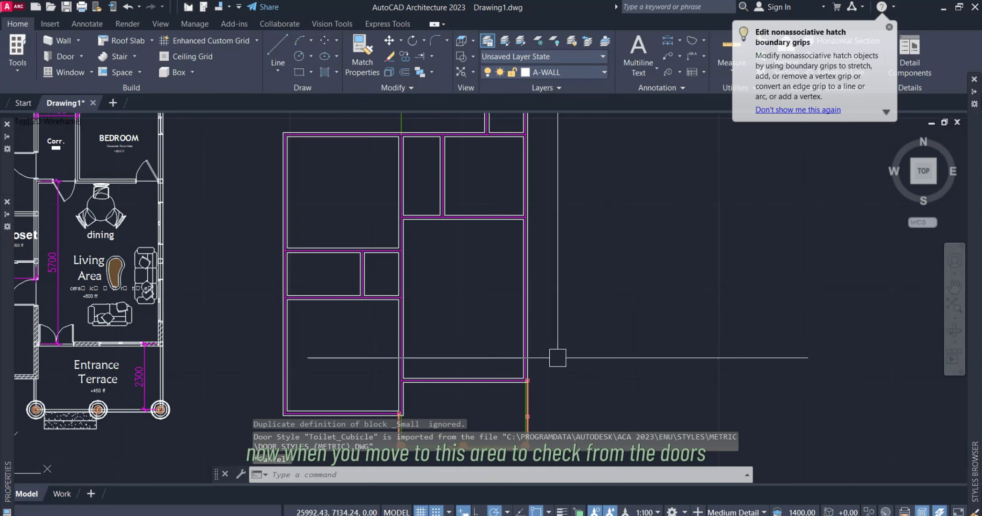
# - Start a new door with the Hinged - Double style and set its width to 1200
pyautogui.click(58, 56)
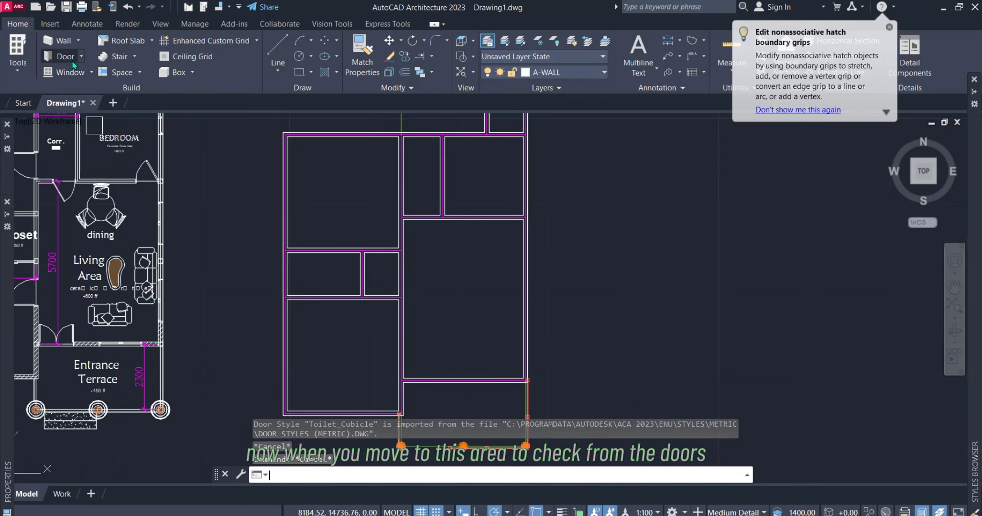
pyautogui.moveTo(5, 300)
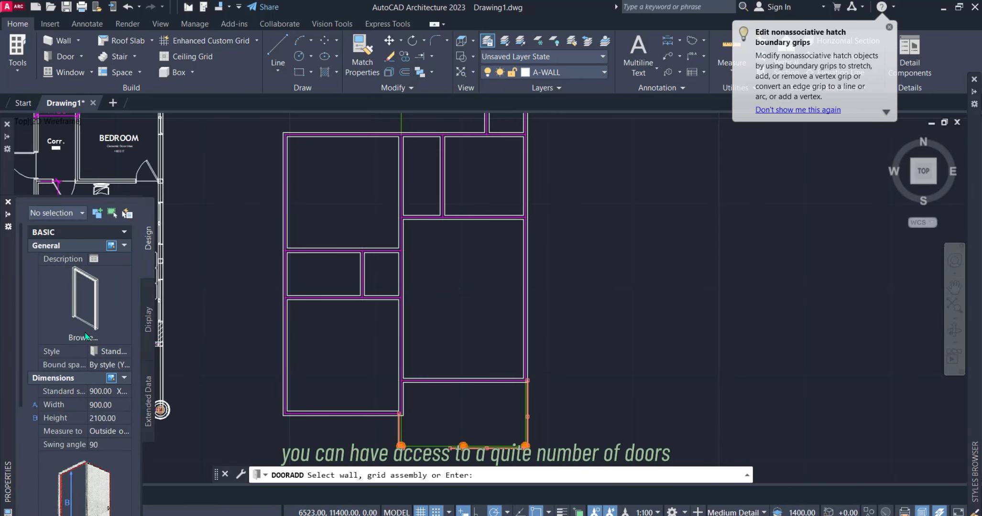
pyautogui.click(116, 353)
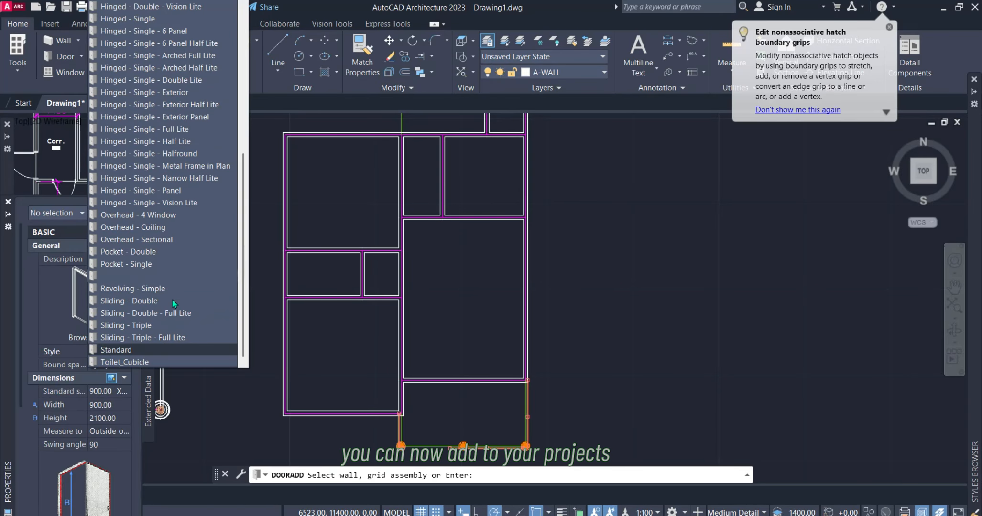
pyautogui.scroll(3, 172, 251)
pyautogui.scroll(5, 179, 249)
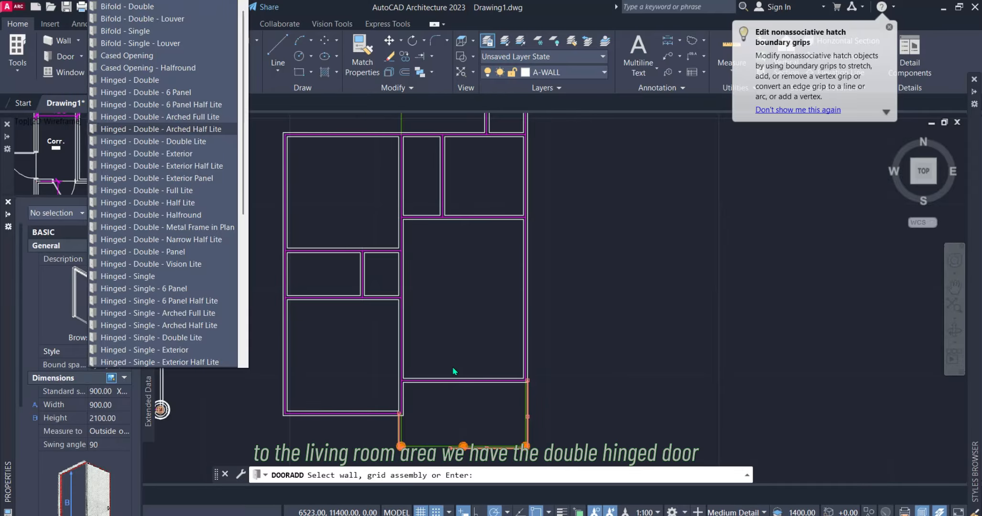
pyautogui.click(154, 79)
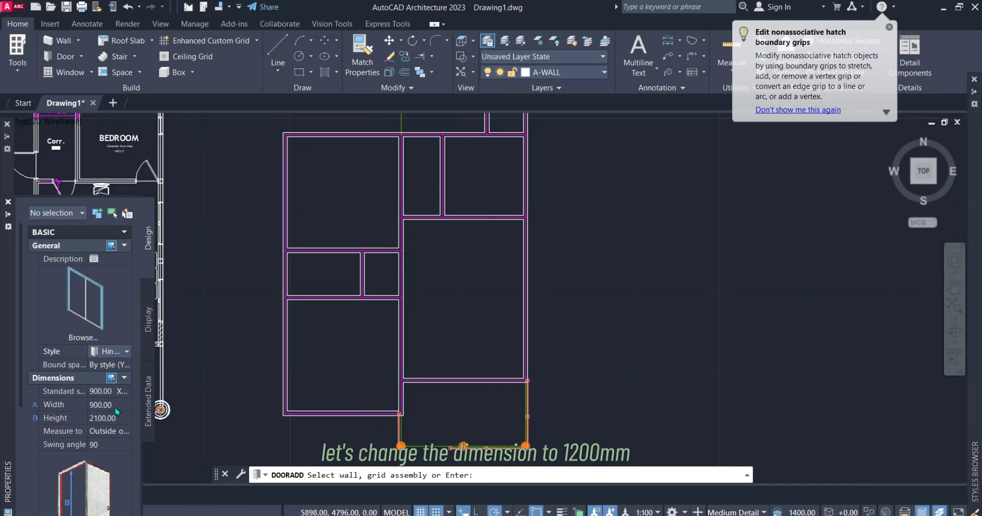
pyautogui.click(116, 406)
pyautogui.write('1')
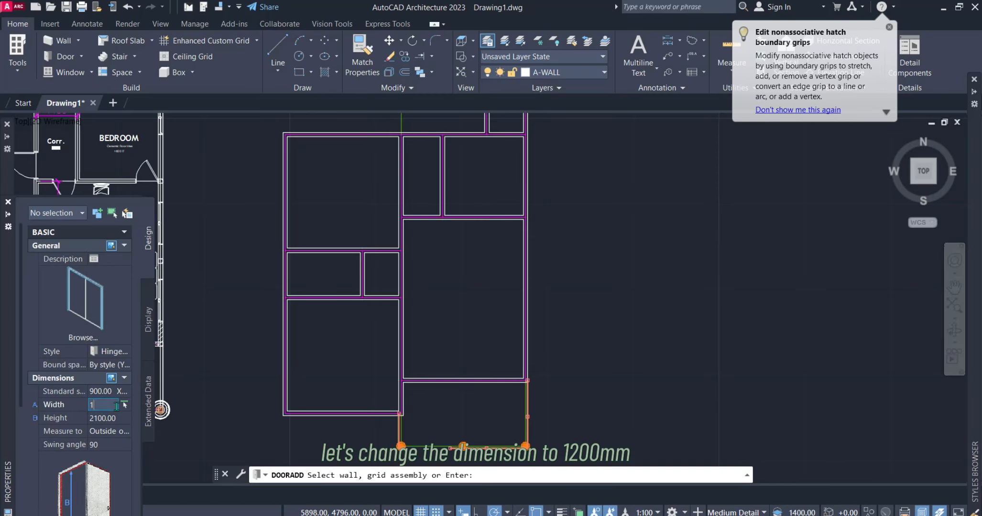
pyautogui.write('200')
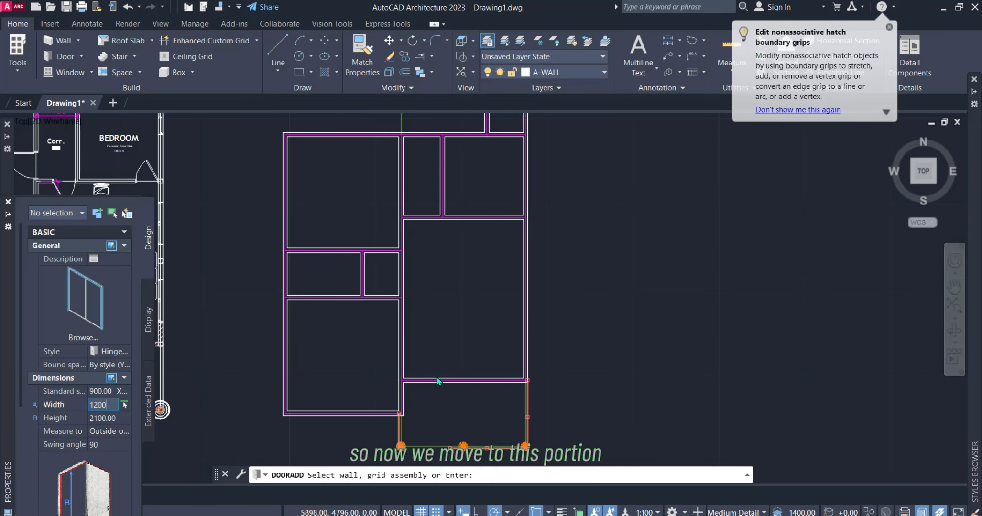
# - Place the double hinged door in the wall between the living area and the entrance terrace, near that wall's west end
pyautogui.scroll(2, 438, 381)
pyautogui.scroll(2, 428, 379)
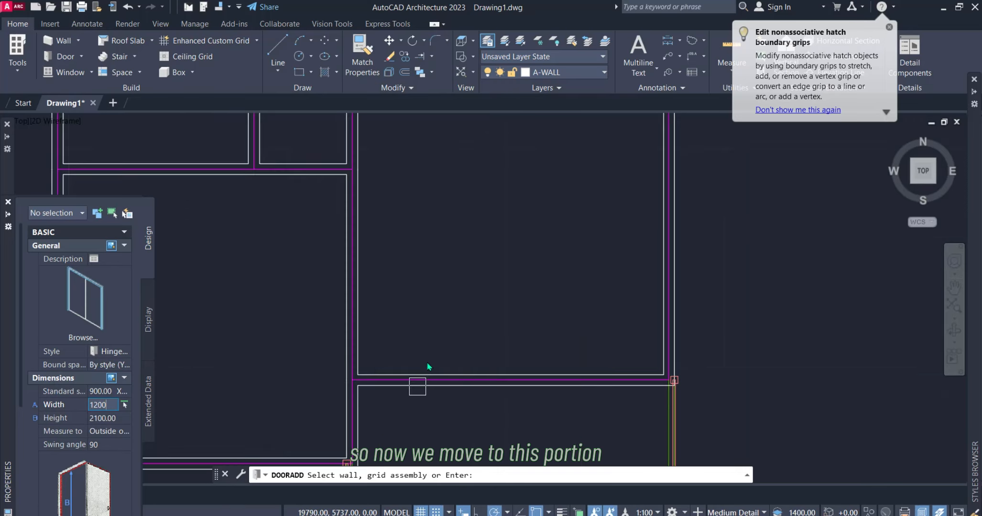
pyautogui.scroll(2, 428, 367)
pyautogui.click(469, 353)
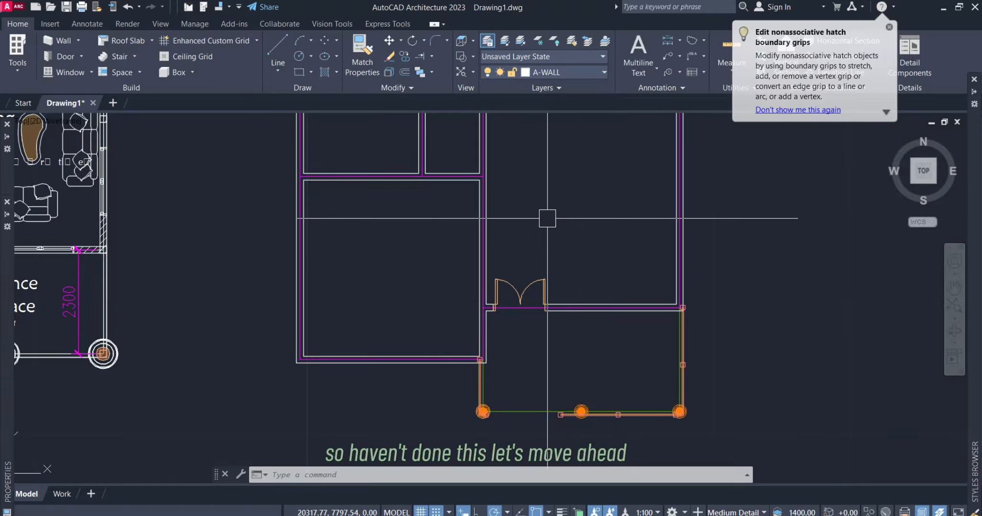
# - Place a 900-wide, 2100-high single hinged door in the wall between the master bedroom and the living area, near the closet
pyautogui.scroll(-4, 401, 281)
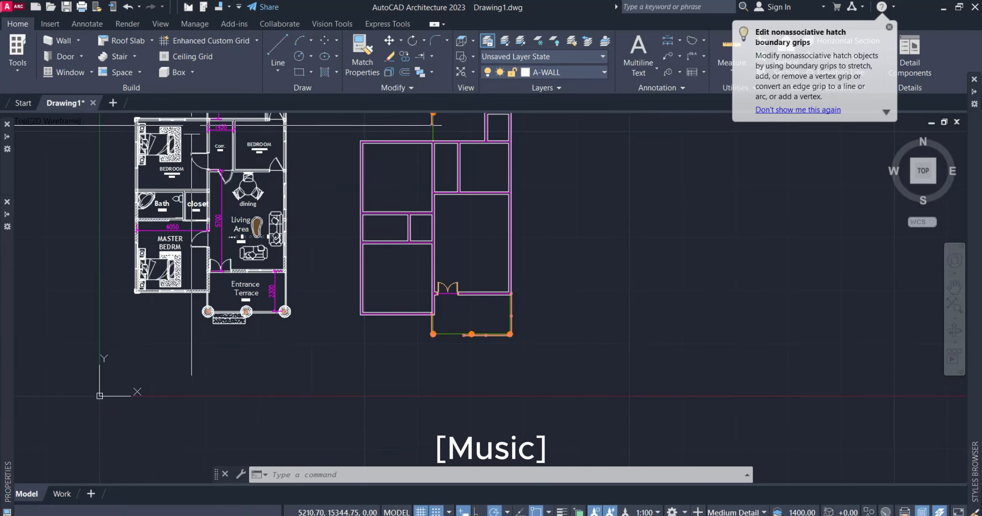
pyautogui.click(64, 61)
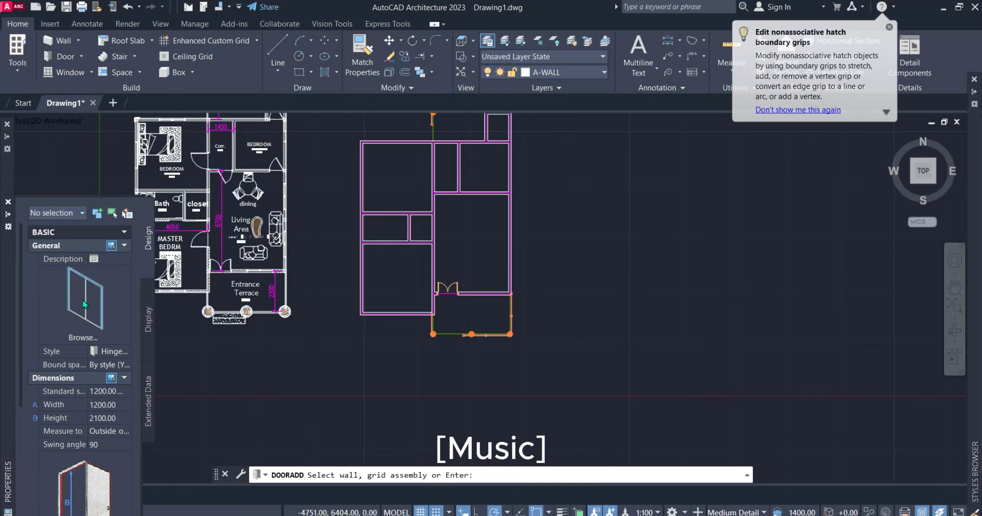
pyautogui.click(110, 351)
pyautogui.click(139, 203)
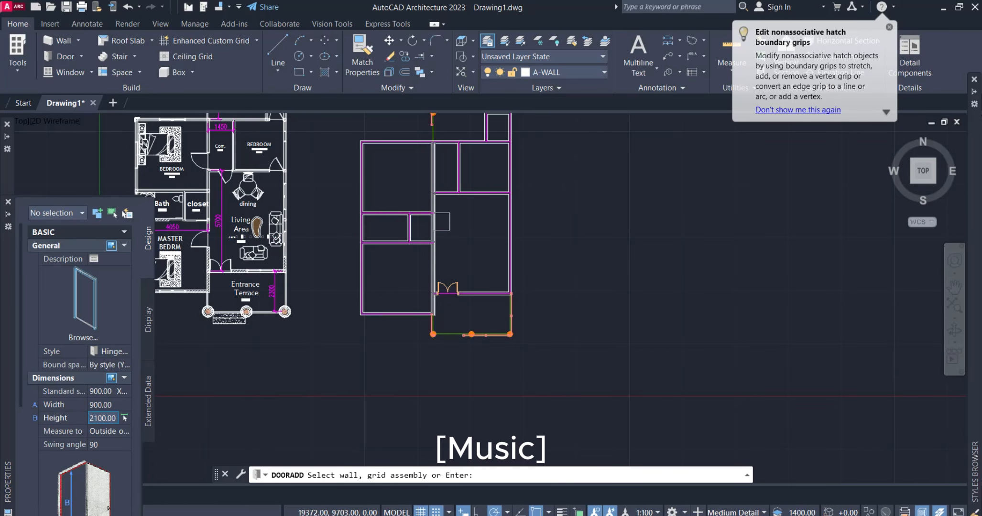
pyautogui.scroll(2, 446, 191)
pyautogui.click(411, 349)
pyautogui.scroll(1, 383, 355)
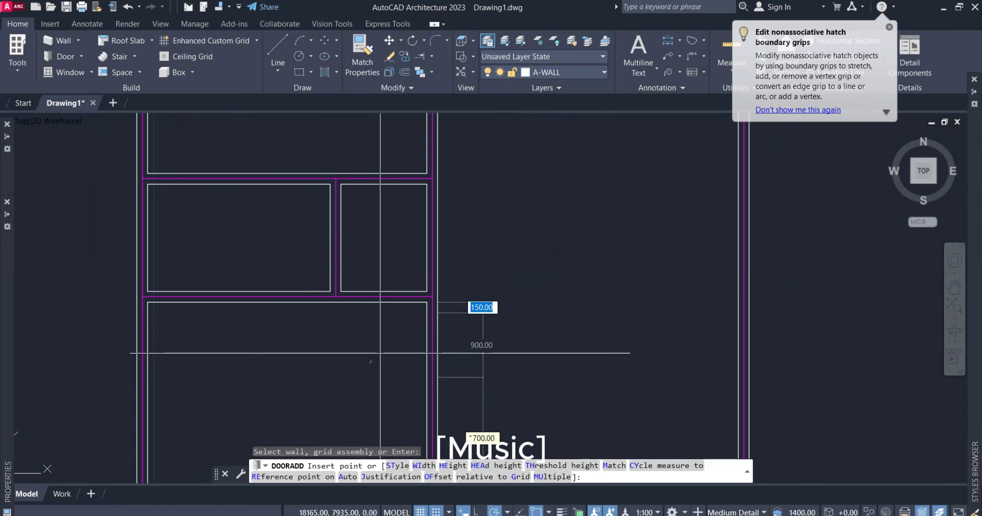
# - Add a 900-wide single hinged door in the wall between the bedroom above the bath and the corridor, opening into the bedroom
pyautogui.scroll(-4, 430, 330)
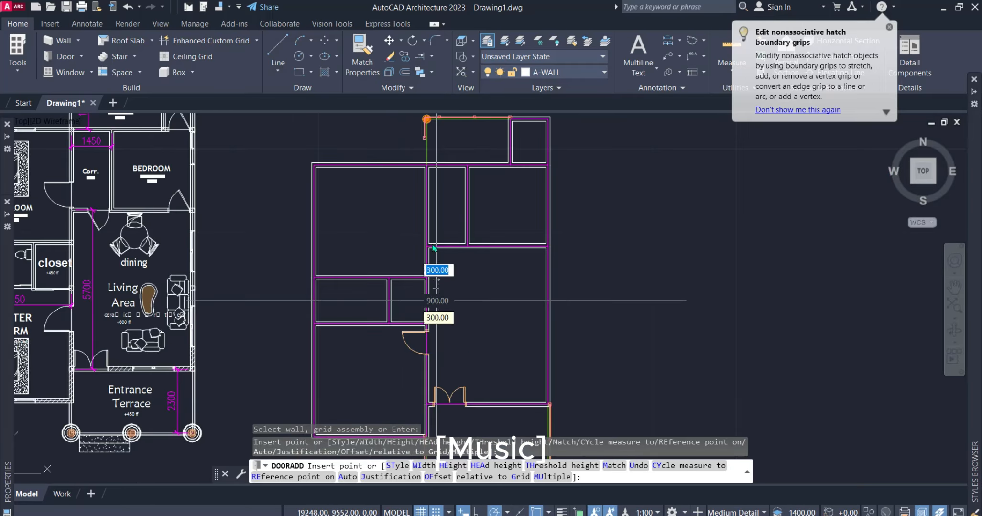
pyautogui.scroll(2, 434, 247)
pyautogui.click(427, 227)
pyautogui.scroll(-2, 426, 227)
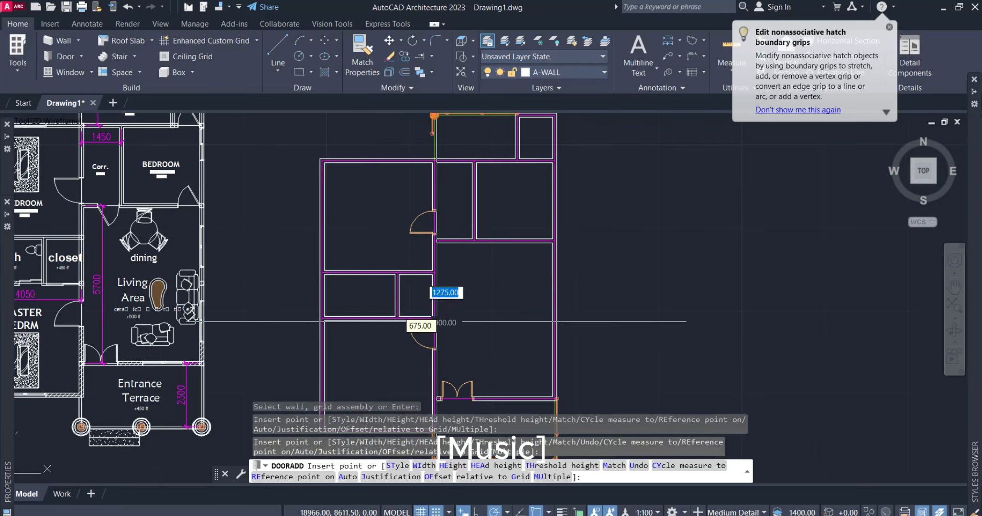
# - Add a 900-wide single hinged door in the wall between the corridor and the living area, opening into the living area
pyautogui.moveTo(466, 296)
pyautogui.mouseDown(button='middle')
pyautogui.moveTo(494, 319)
pyautogui.moveTo(486, 305)
pyautogui.mouseUp(button='middle')
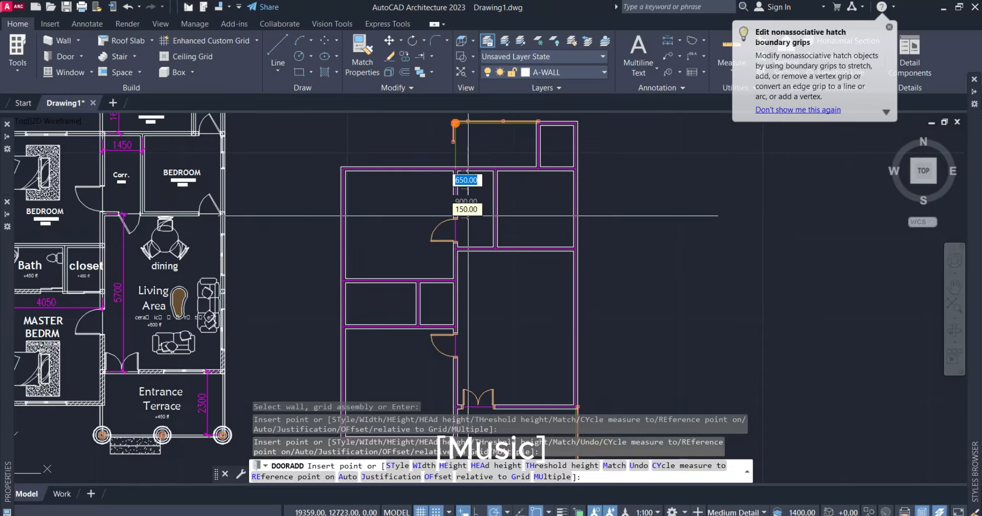
pyautogui.scroll(2, 467, 215)
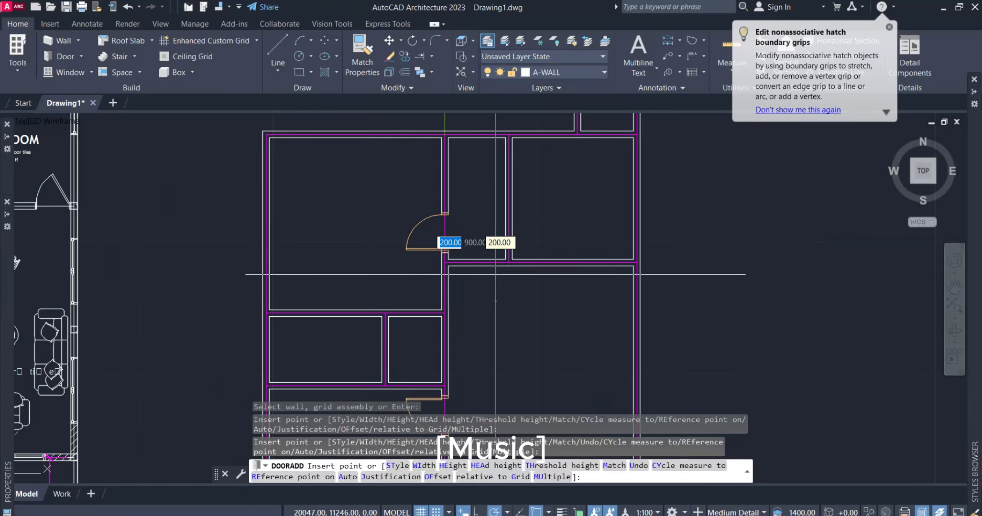
pyautogui.scroll(-2, 473, 254)
pyautogui.scroll(2, 459, 239)
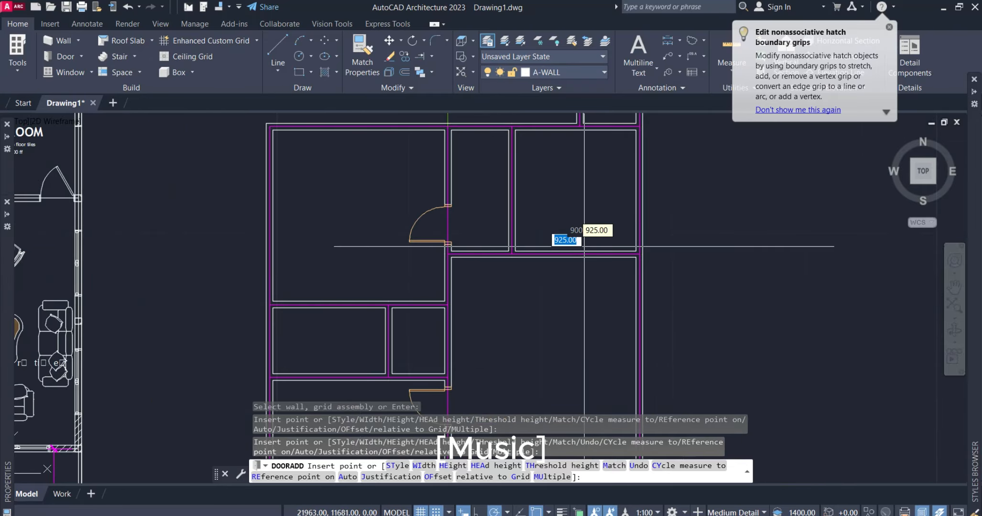
pyautogui.scroll(-2, 584, 247)
pyautogui.scroll(2, 546, 248)
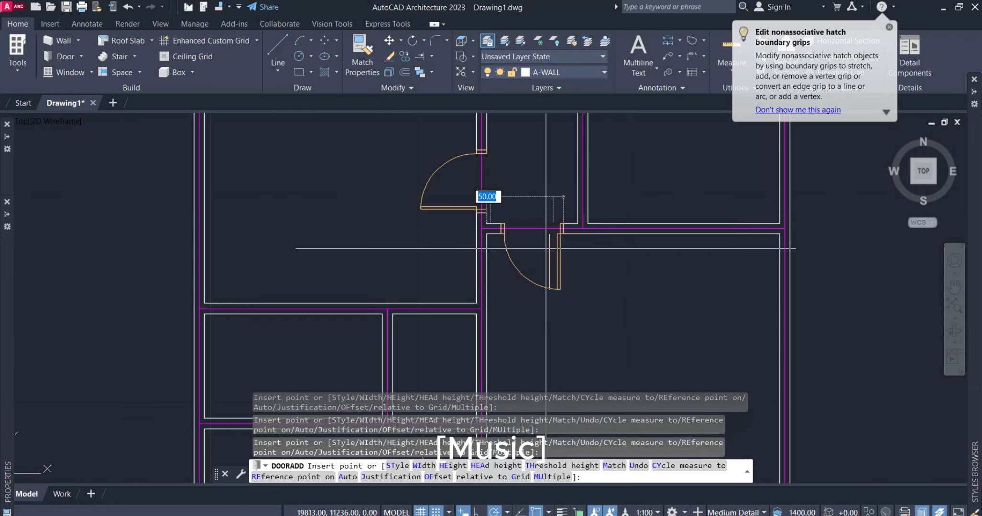
# - End door placement, set the width of the door between corridor and living area to 750, and reduce its swing angle
pyautogui.press('Escape')
pyautogui.click(558, 250)
pyautogui.scroll(-1, 575, 256)
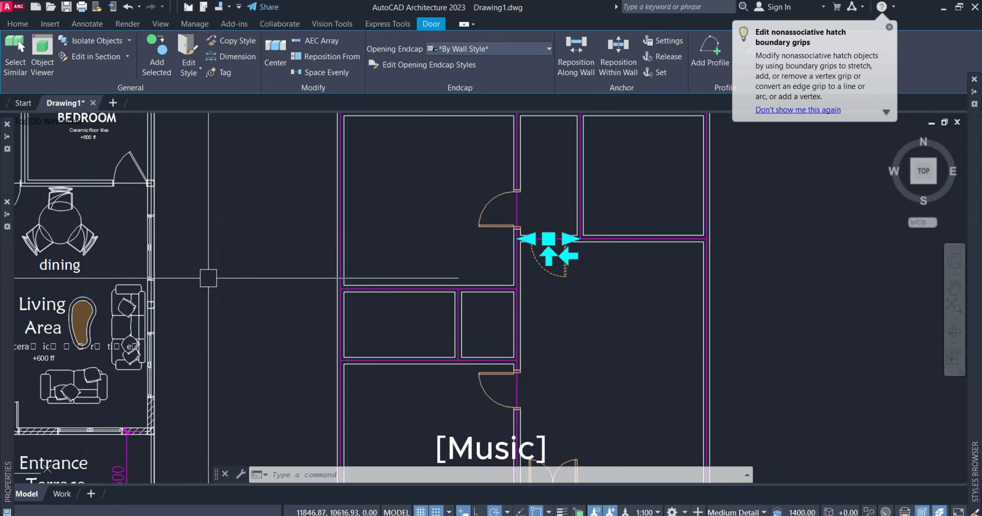
pyautogui.moveTo(4, 407)
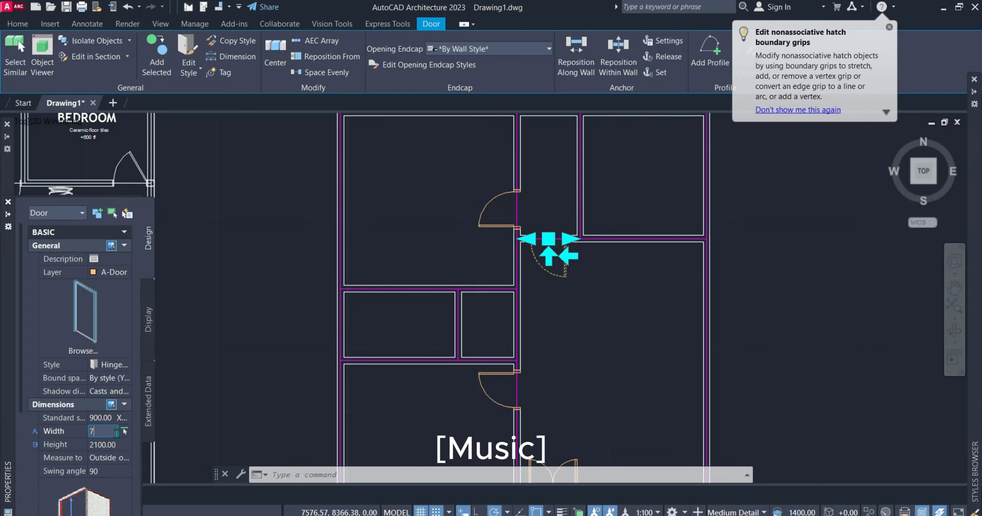
pyautogui.click(119, 443)
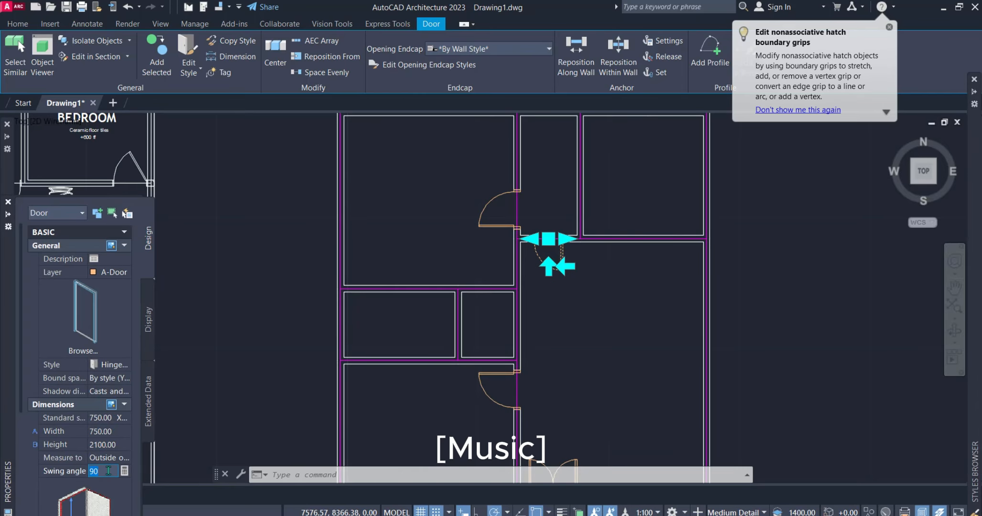
pyautogui.press('Return')
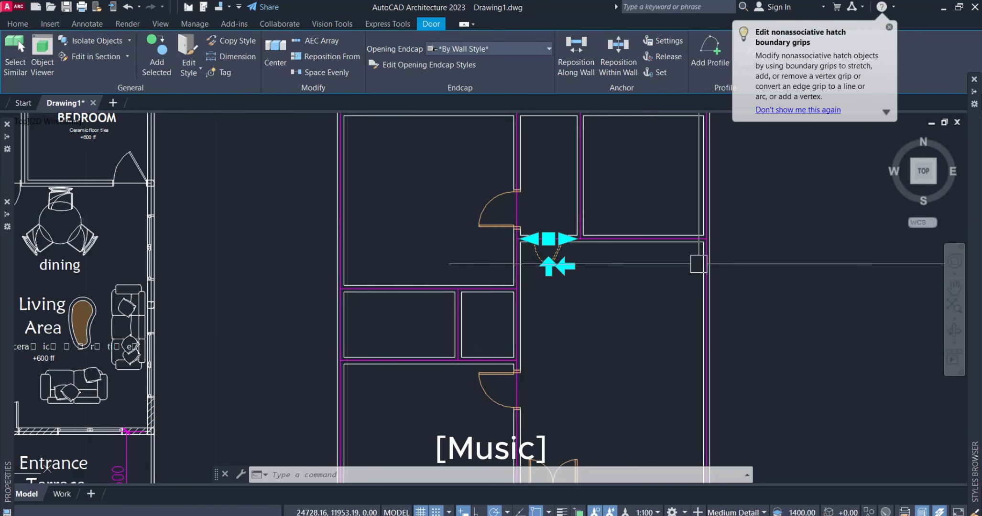
# - Move the corridor-to-living-area door by its east jamb corner to the inner corner of the corridor's east wall
pyautogui.scroll(2, 597, 271)
pyautogui.write('m')
pyautogui.press('space')
pyautogui.scroll(2, 580, 242)
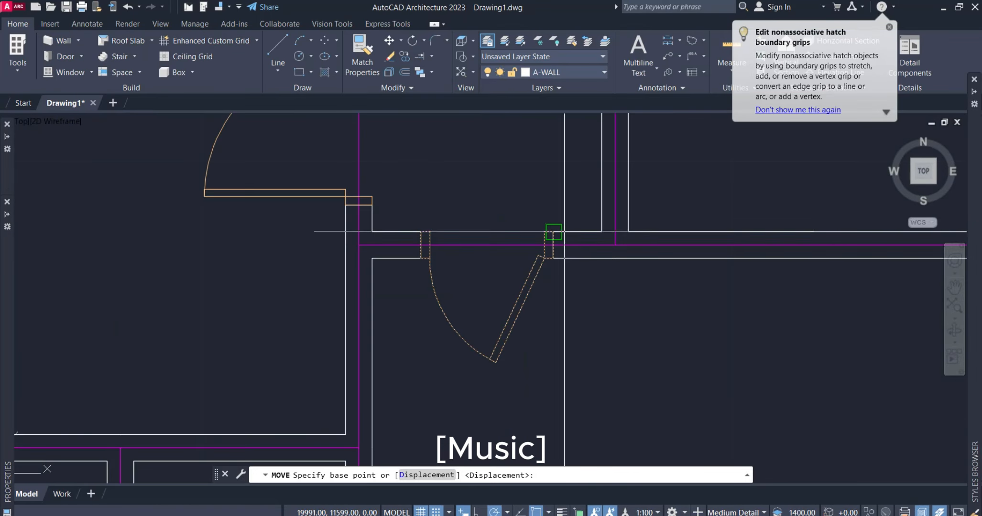
pyautogui.click(553, 231)
pyautogui.click(601, 232)
pyautogui.scroll(-2, 631, 287)
# - Move the door between bedroom and corridor by its lower jamb down the wall to the corridor's inner corner
pyautogui.click(523, 265)
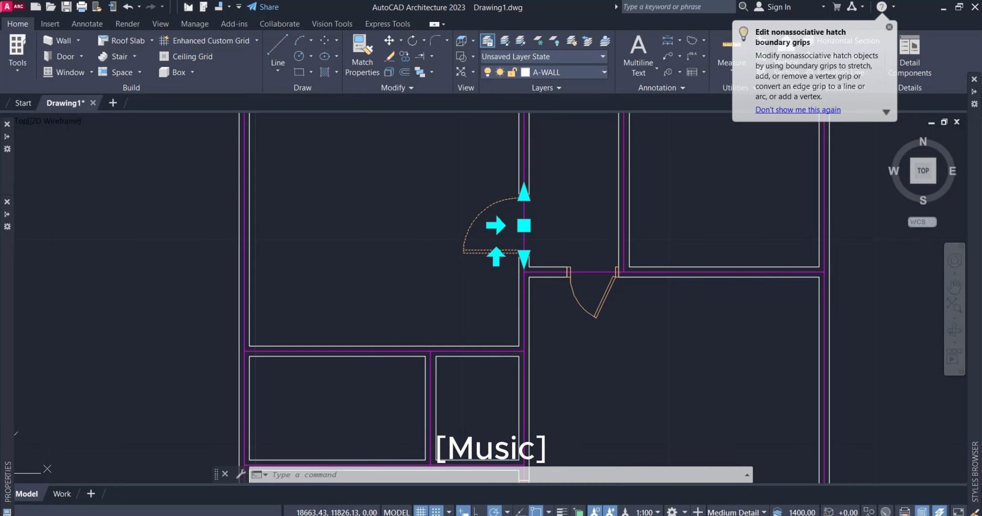
pyautogui.write('m')
pyautogui.press('space')
pyautogui.scroll(2, 526, 250)
pyautogui.click(508, 246)
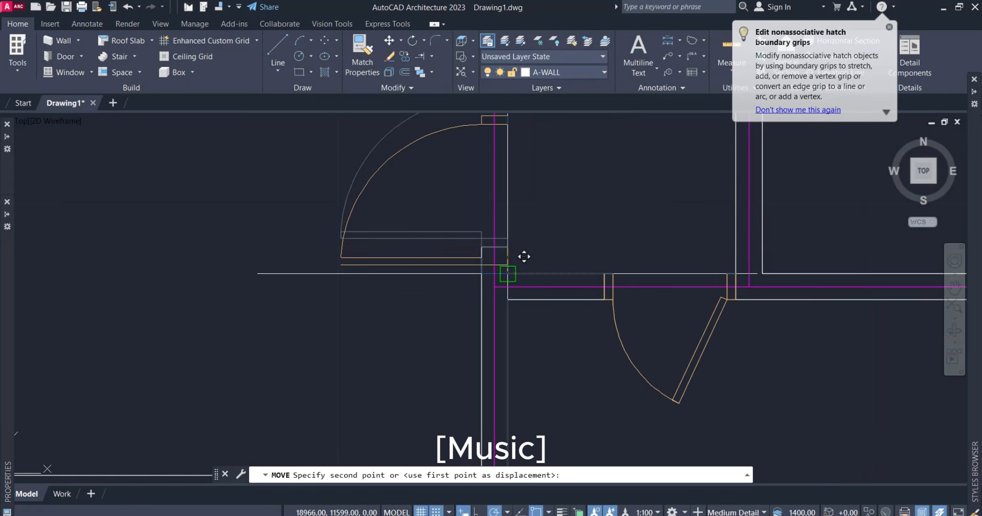
pyautogui.click(524, 256)
pyautogui.scroll(-3, 530, 234)
pyautogui.scroll(2, 537, 209)
pyautogui.scroll(-1, 536, 263)
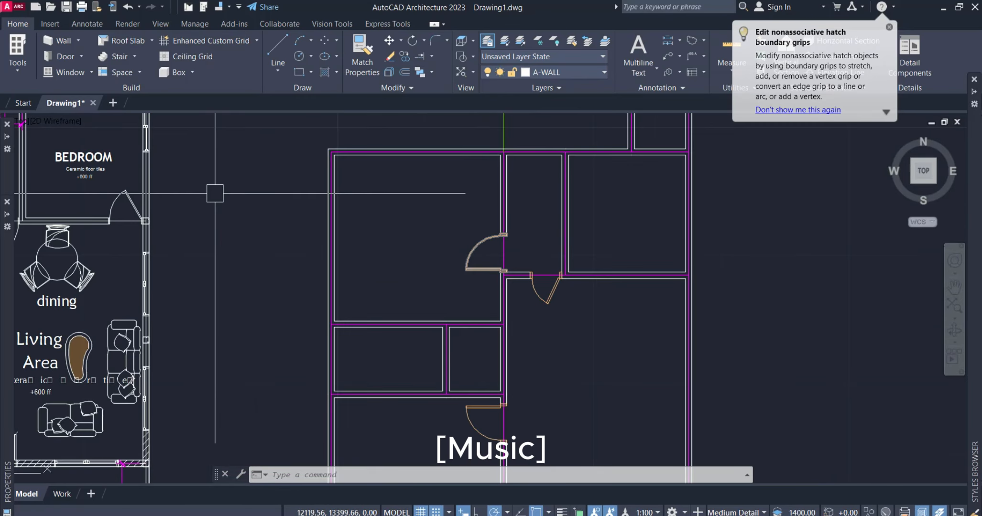
pyautogui.click(62, 57)
pyautogui.scroll(2, 533, 156)
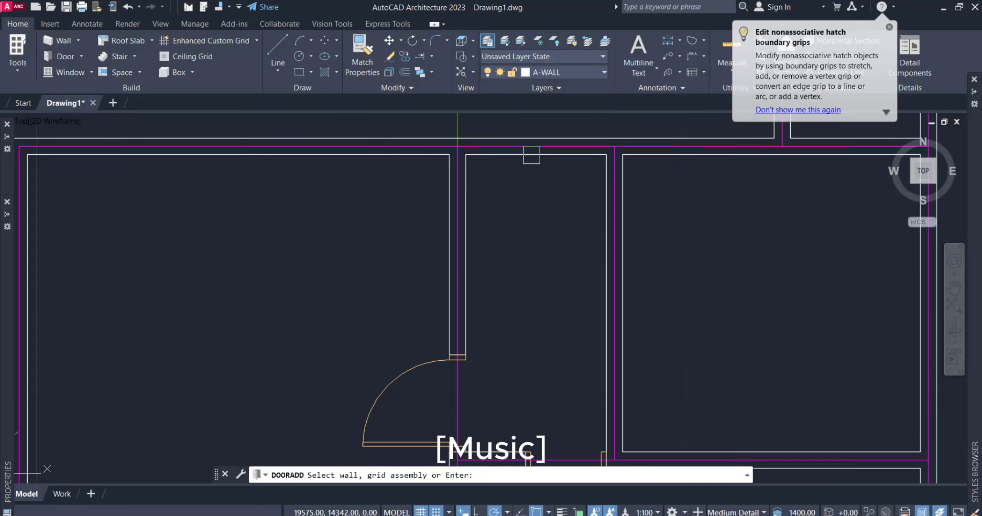
pyautogui.click(533, 152)
pyautogui.press('Escape')
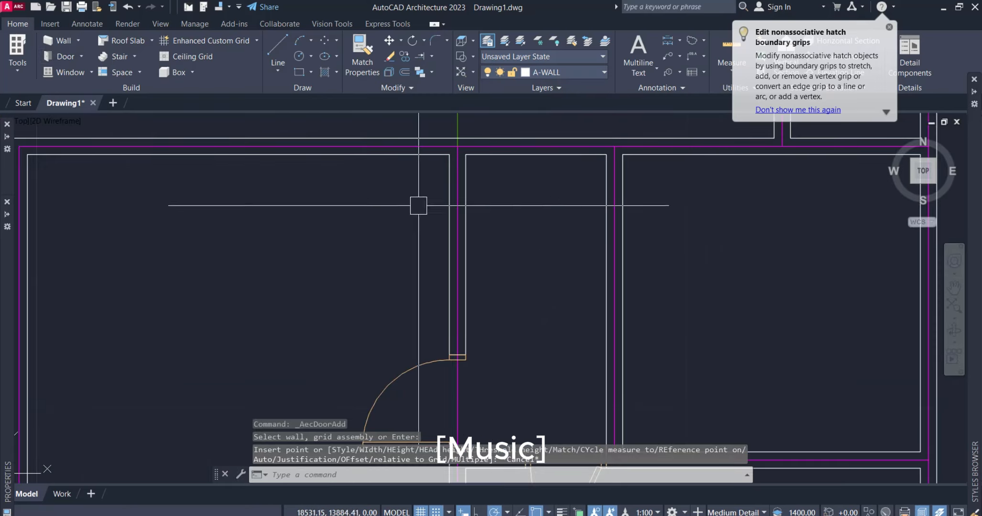
# - Add a 750-wide single hinged door with a 65-degree swing in the wall between corridor and balcony, opening into the corridor
pyautogui.press('space')
pyautogui.moveTo(6, 404)
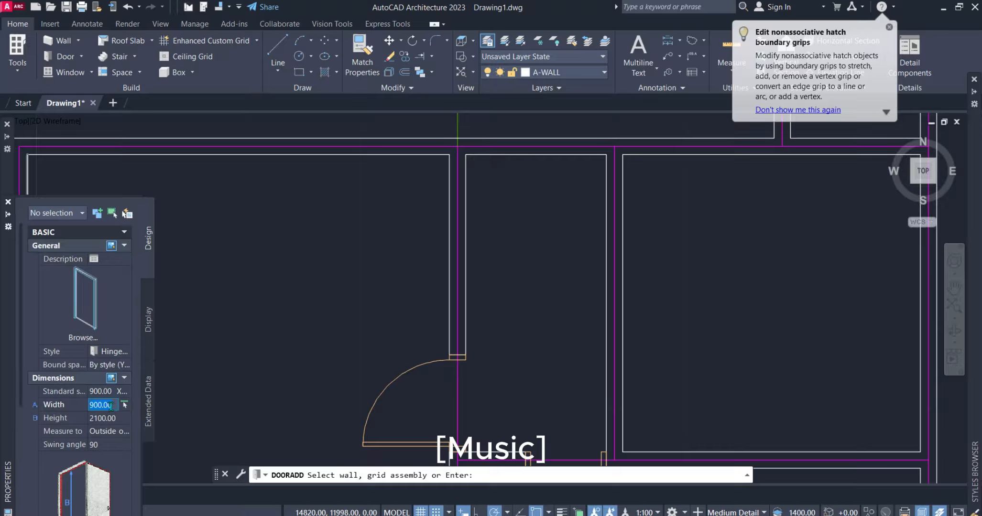
pyautogui.click(103, 444)
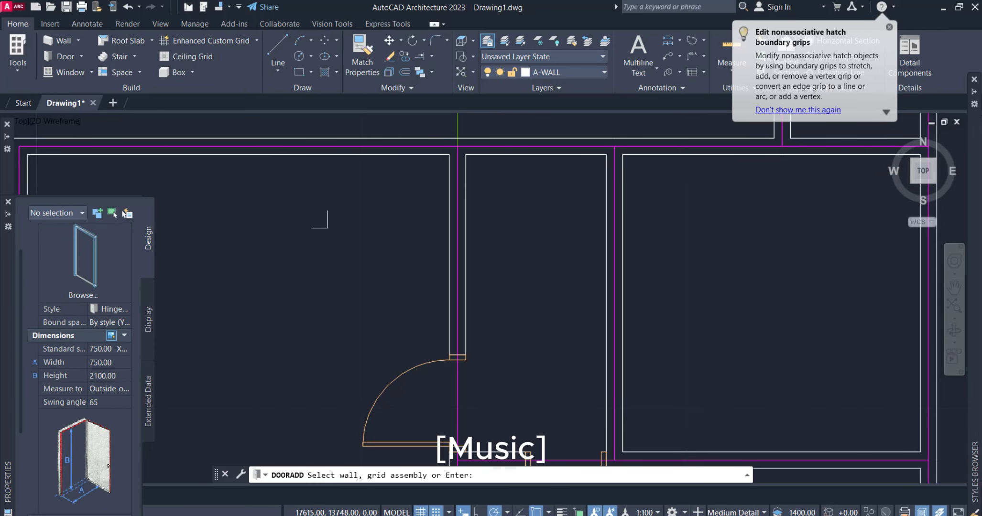
pyautogui.click(518, 151)
pyautogui.click(525, 204)
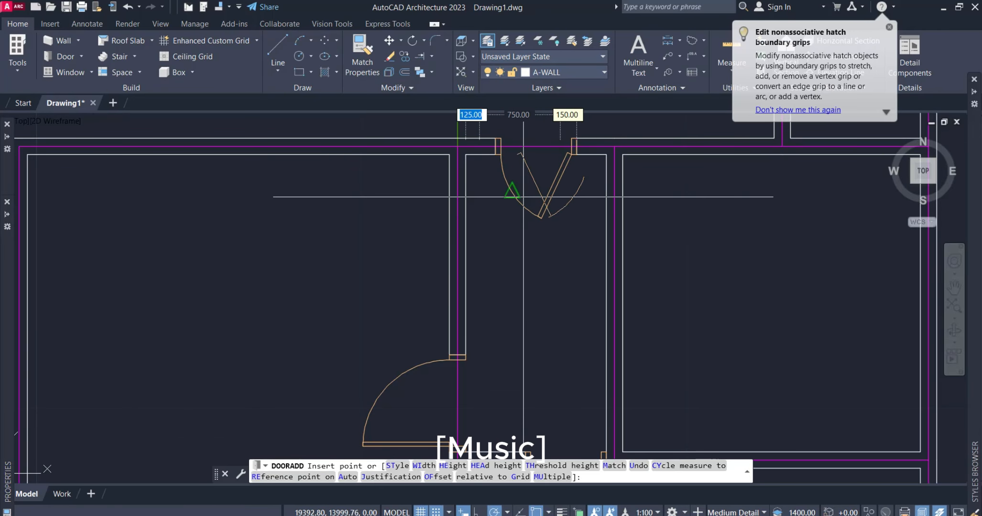
# - Add a 750-wide single hinged door near the east end of the wall between the small bedroom and living area, opening into the bedroom
pyautogui.scroll(-4, 528, 195)
pyautogui.scroll(2, 641, 279)
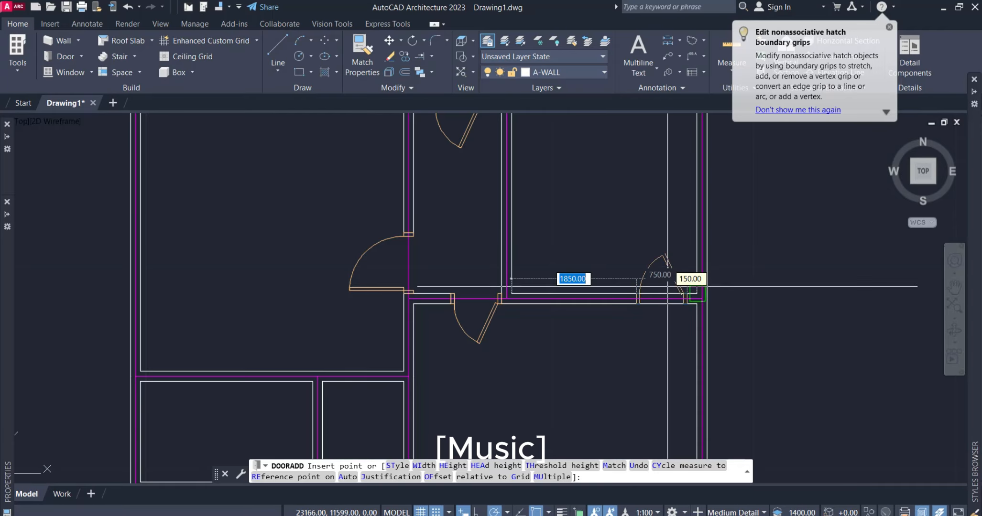
pyautogui.scroll(-2, 683, 279)
pyautogui.scroll(6, 726, 280)
pyautogui.scroll(-8, 751, 281)
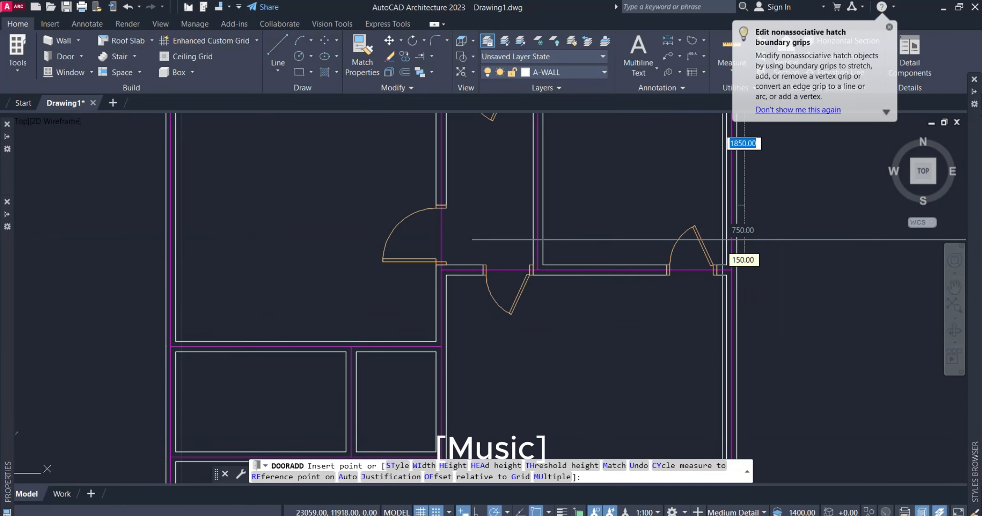
# - Add 750-wide doors from the master bedroom into the bath and from the small bedroom into the room beside the balcony
pyautogui.scroll(4, 583, 319)
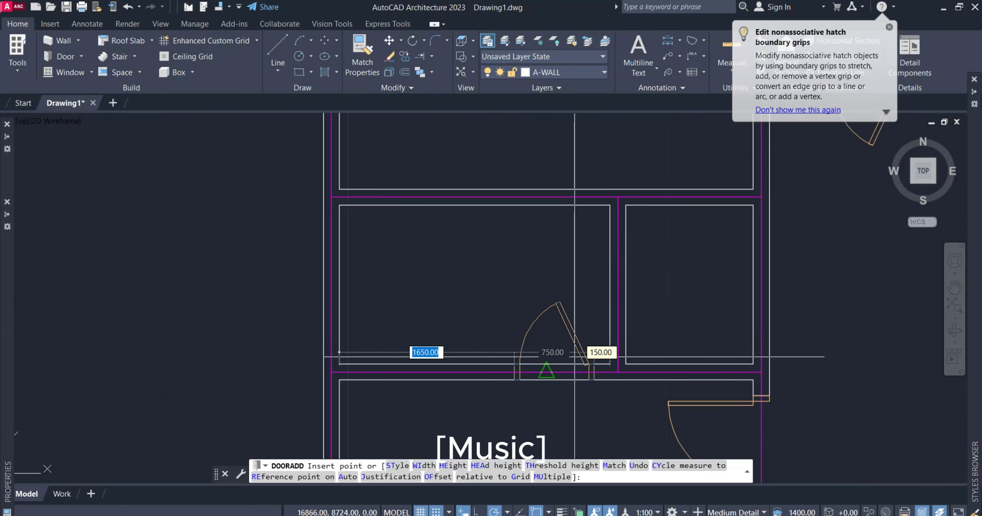
pyautogui.scroll(-6, 560, 244)
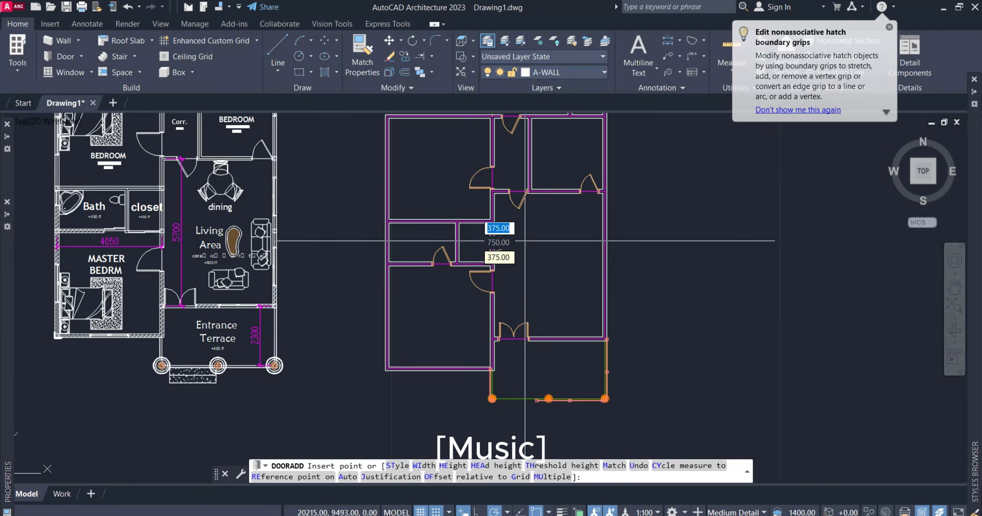
pyautogui.scroll(2, 564, 205)
pyautogui.scroll(3, 588, 178)
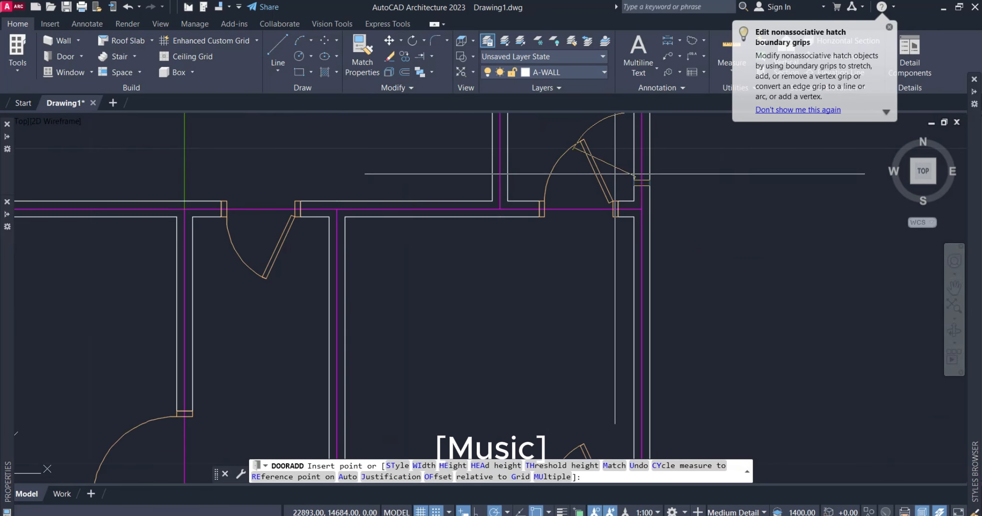
pyautogui.press('Escape')
# - Draw a rectangle across the wall between the closet and master bedroom to outline the closet opening
pyautogui.scroll(-3, 612, 232)
pyautogui.moveTo(435, 327)
pyautogui.mouseDown(button='middle')
pyautogui.moveTo(455, 213)
pyautogui.moveTo(540, 268)
pyautogui.mouseUp(button='middle')
pyautogui.scroll(3, 598, 277)
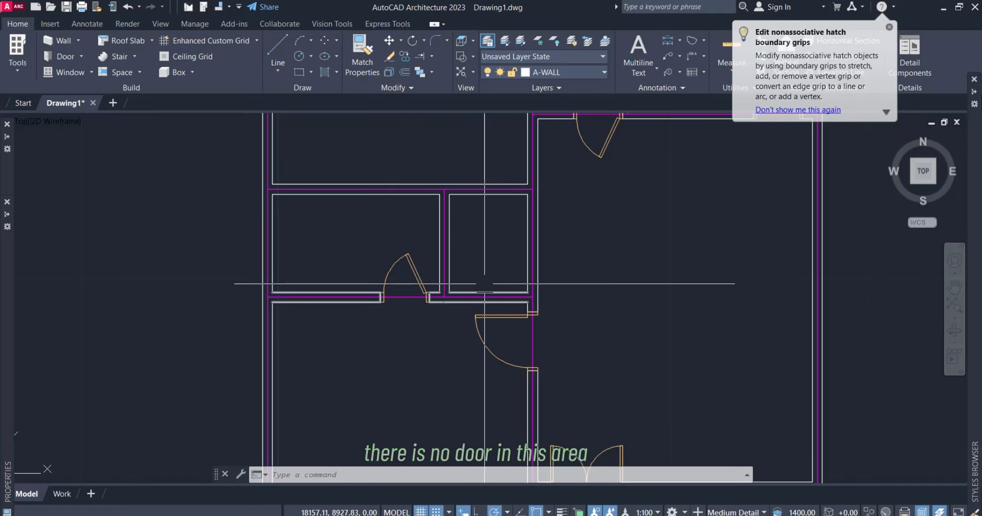
pyautogui.scroll(2, 496, 288)
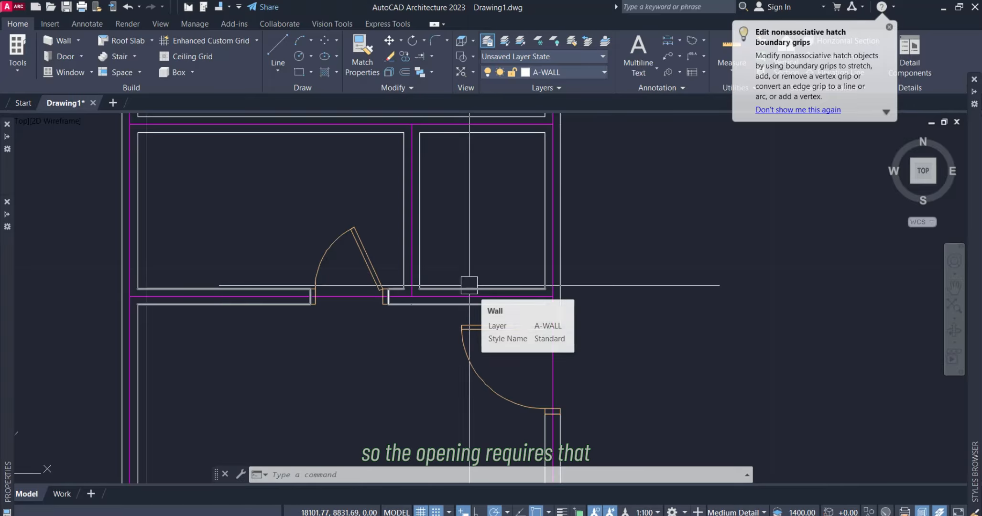
pyautogui.scroll(4, 434, 281)
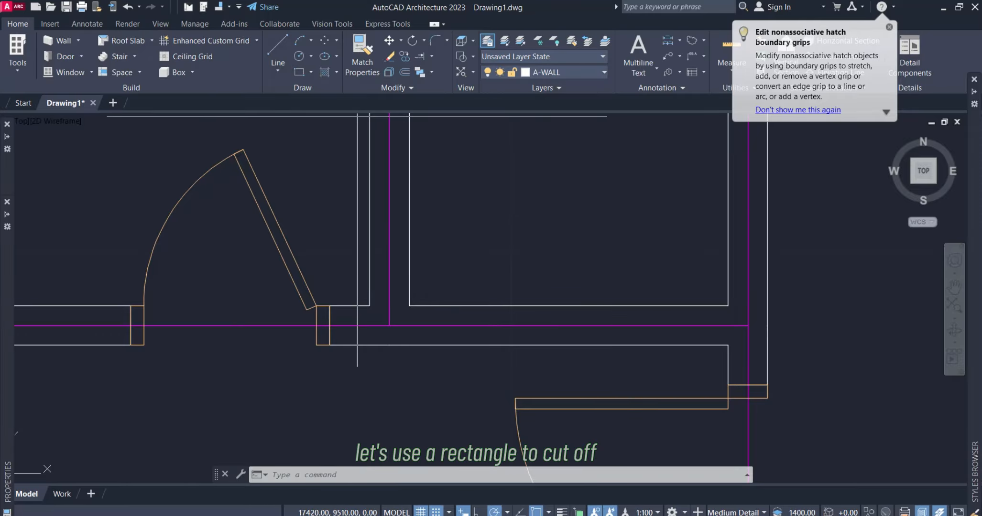
pyautogui.click(300, 73)
pyautogui.click(432, 293)
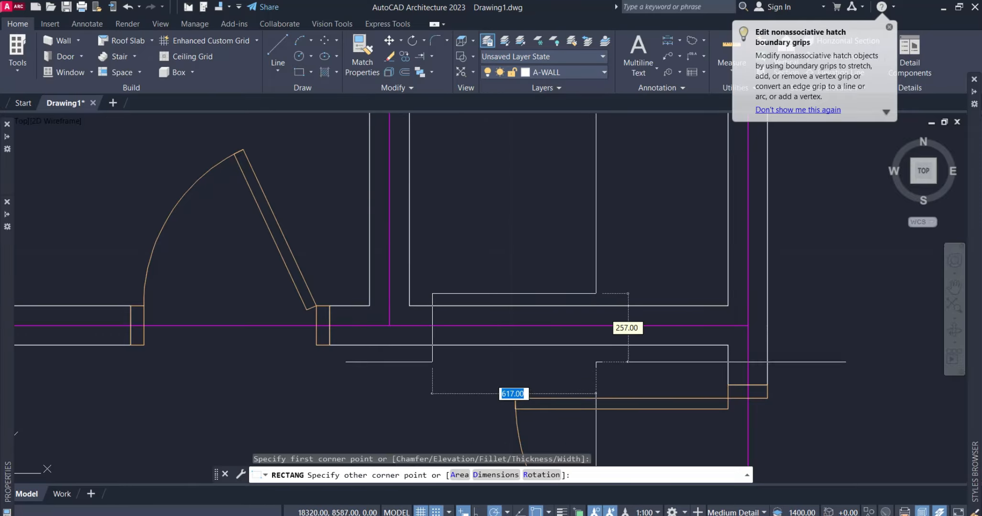
pyautogui.click(715, 373)
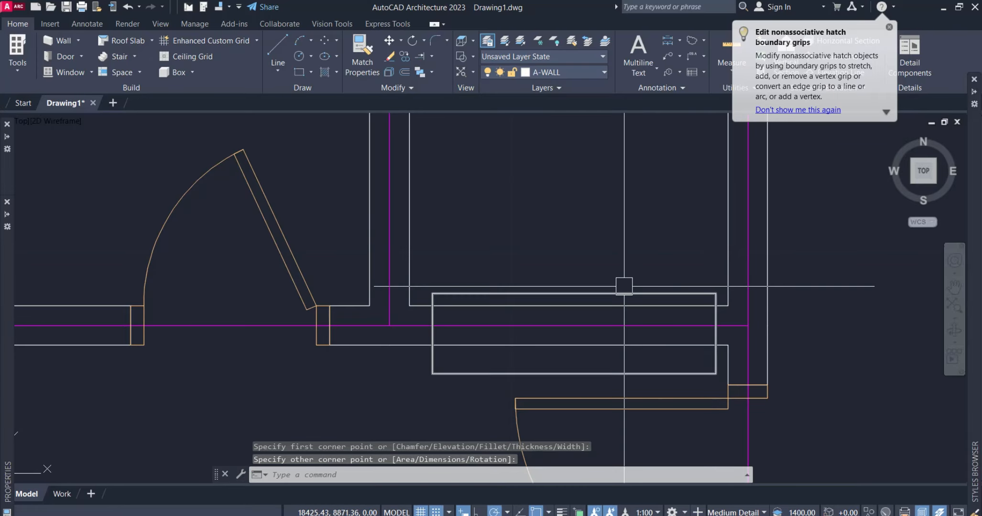
# - Trim the wall inside the rectangle to open the closet to the master bedroom, and delete the rectangle
pyautogui.write('TR')
pyautogui.press('Return')
pyautogui.click(585, 307)
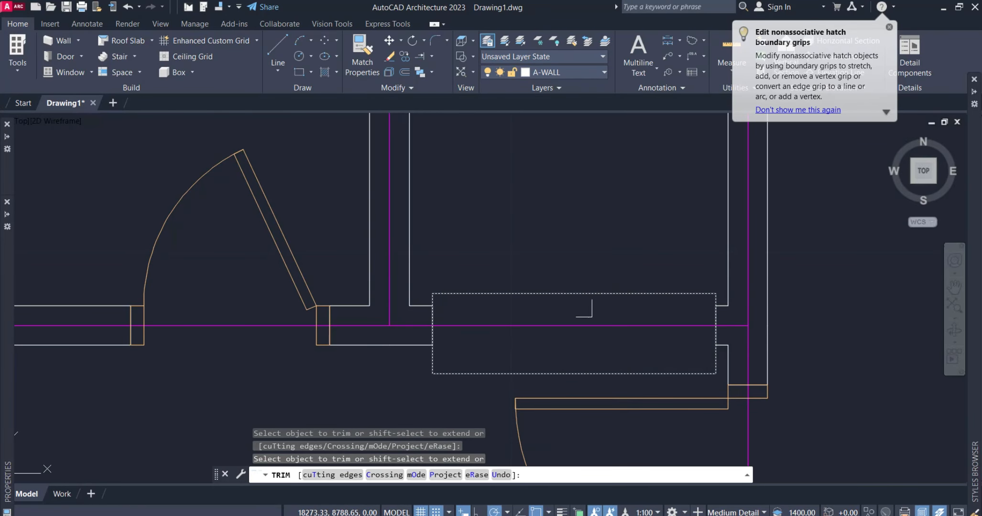
pyautogui.press('Escape')
pyautogui.click(584, 293)
pyautogui.press('Delete')
pyautogui.scroll(-1, 567, 269)
pyautogui.scroll(2, 666, 316)
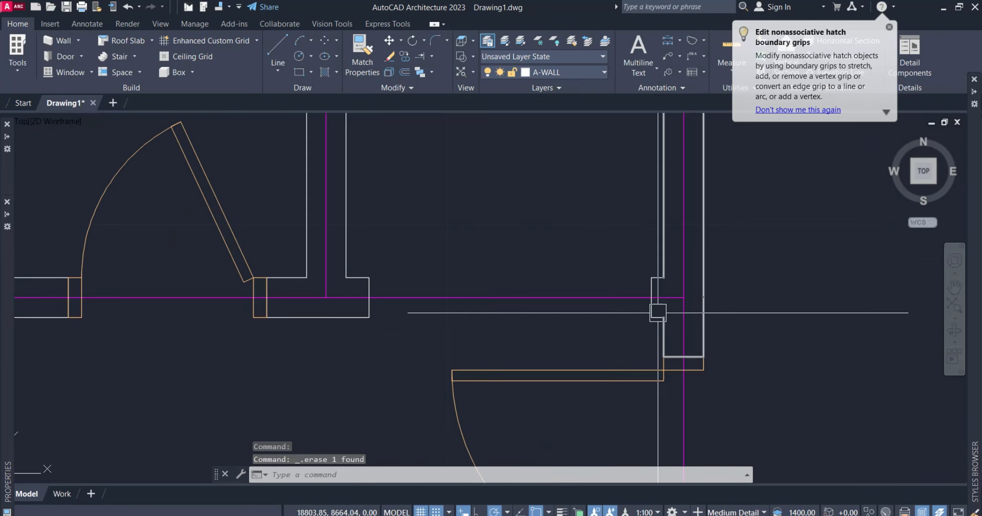
pyautogui.click(647, 310)
pyautogui.scroll(1, 635, 298)
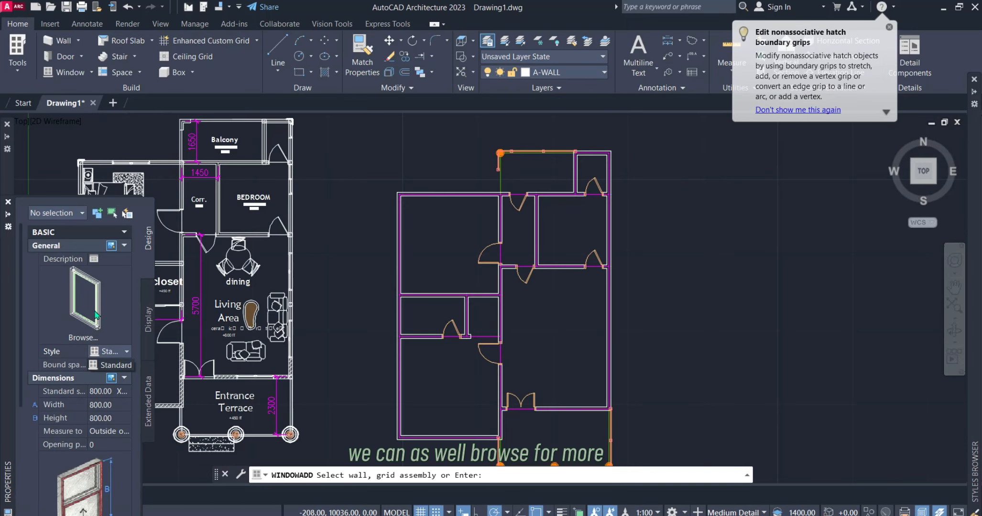
# - Import the Casement - Double, Corner Frame - Hopper, Double Hung, Glider and Hopper window styles from the content library
pyautogui.click(91, 320)
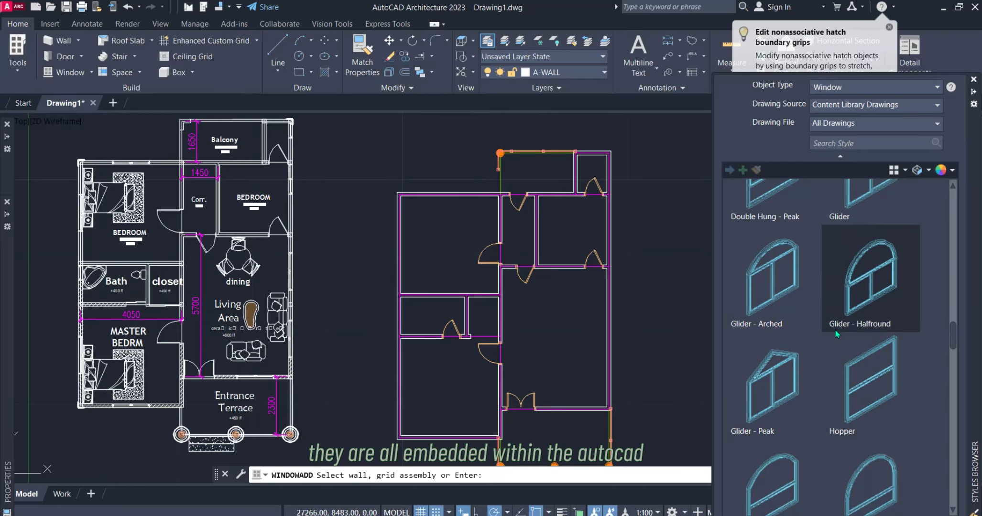
pyautogui.scroll(3, 841, 325)
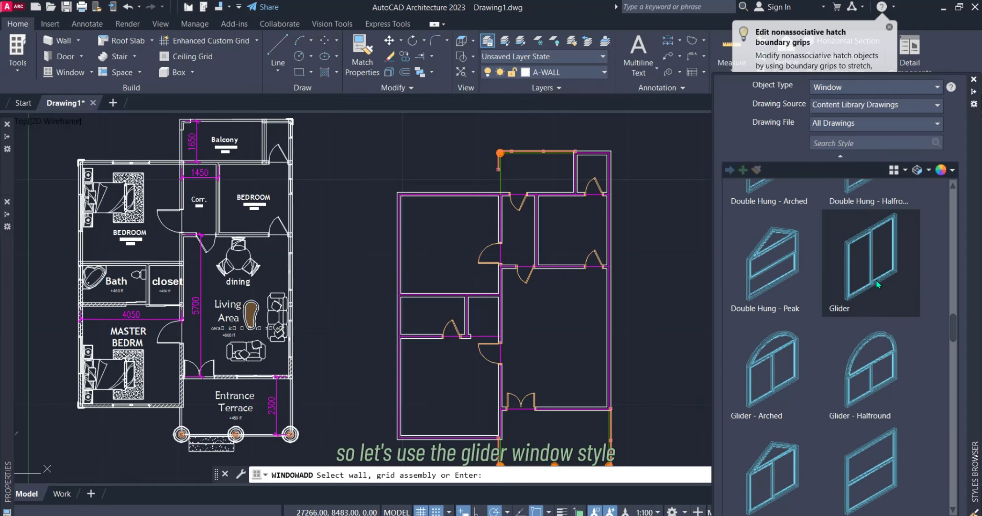
pyautogui.scroll(2, 873, 264)
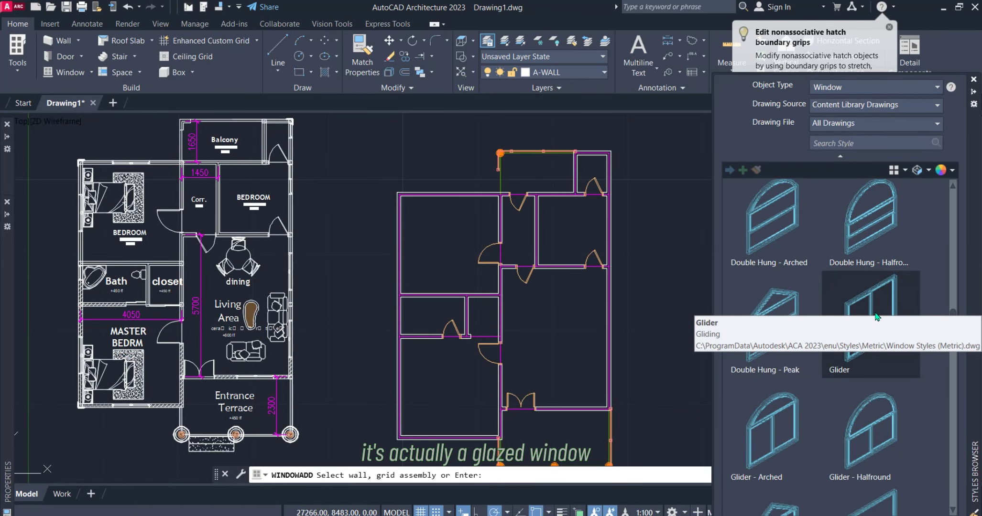
pyautogui.moveTo(872, 310)
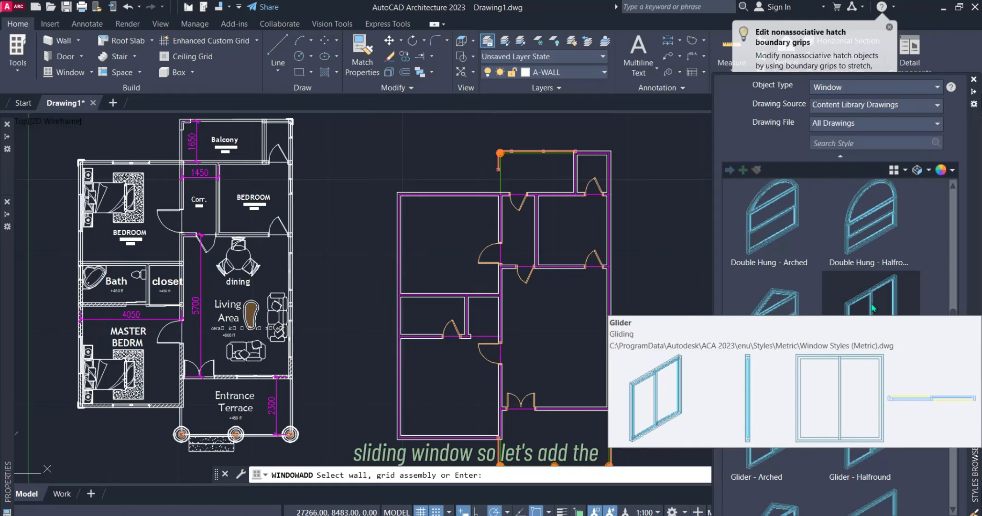
pyautogui.scroll(10, 873, 308)
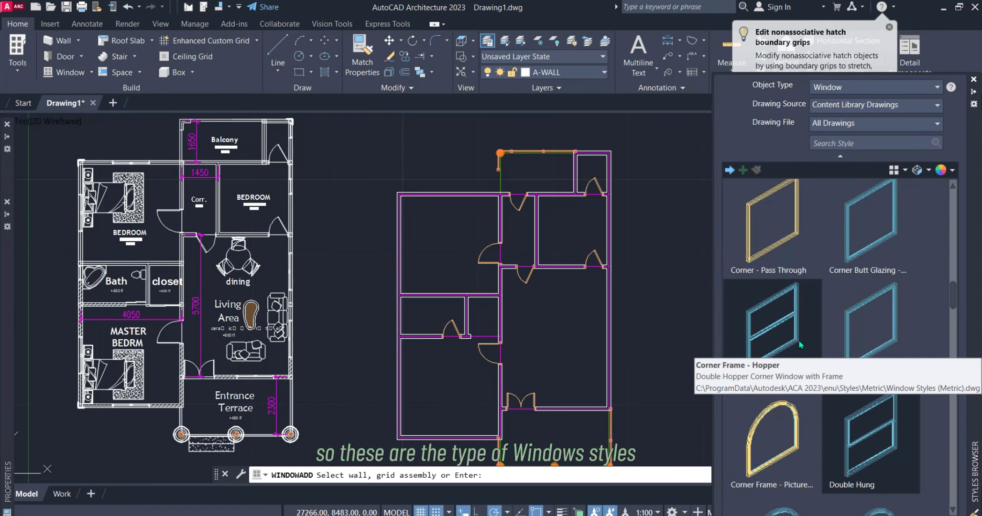
pyautogui.moveTo(786, 324)
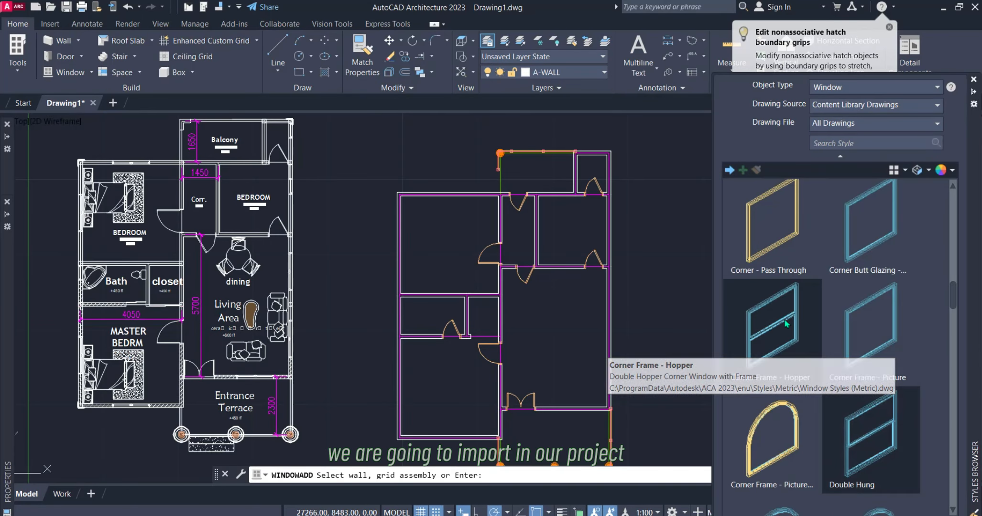
pyautogui.rightClick(786, 324)
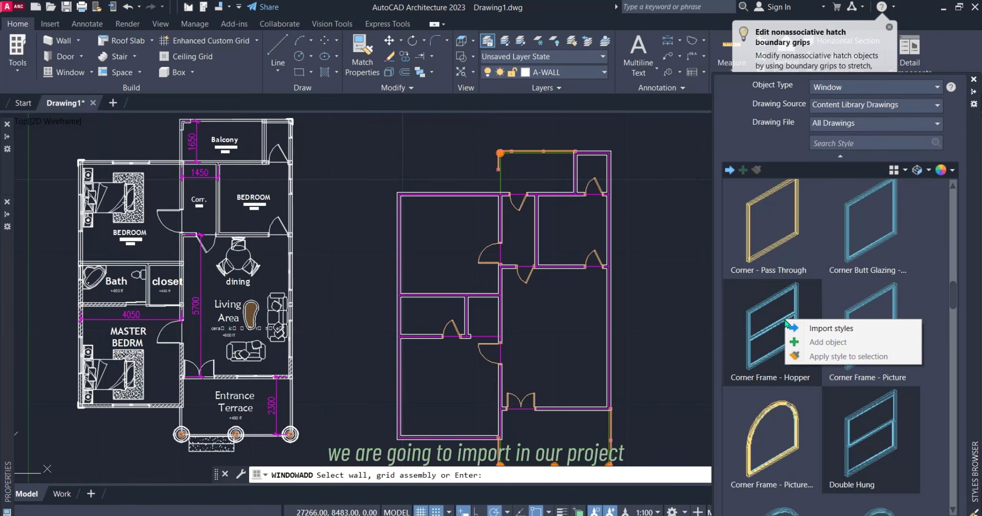
pyautogui.click(824, 329)
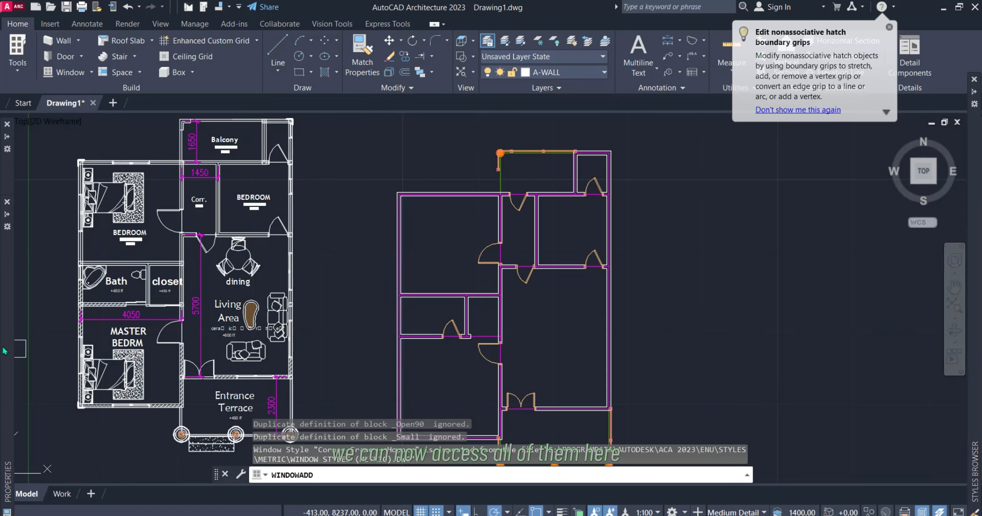
# - Set the new window's style to Glider and its width to 1500
pyautogui.moveTo(5, 352)
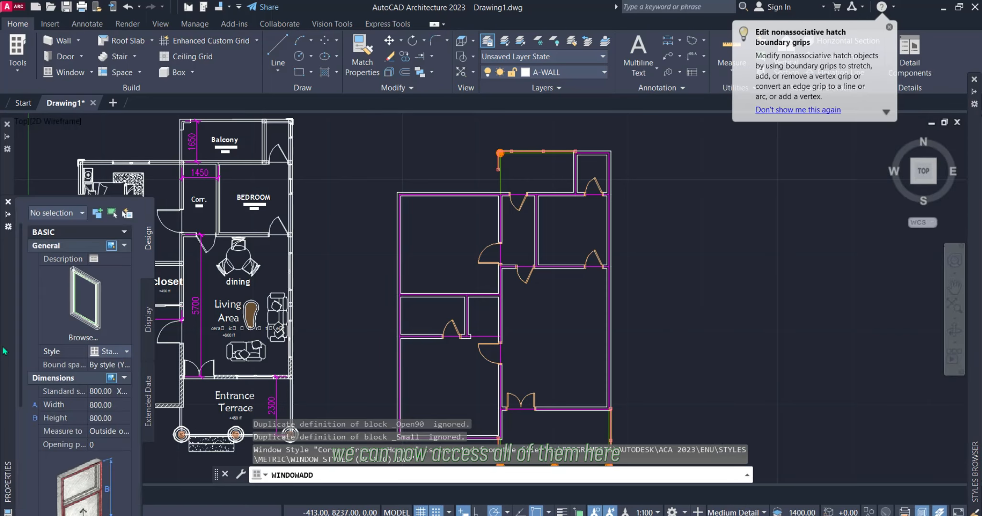
pyautogui.click(111, 353)
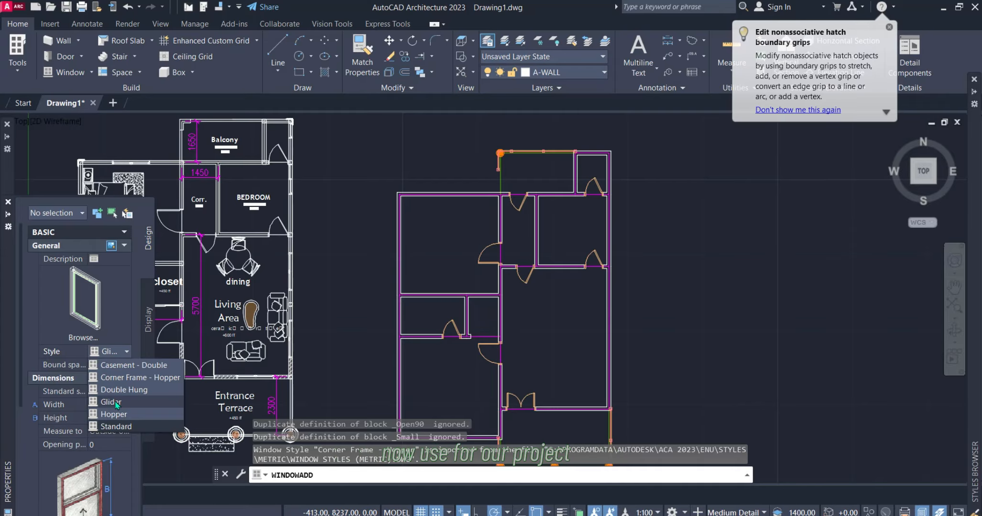
pyautogui.click(116, 404)
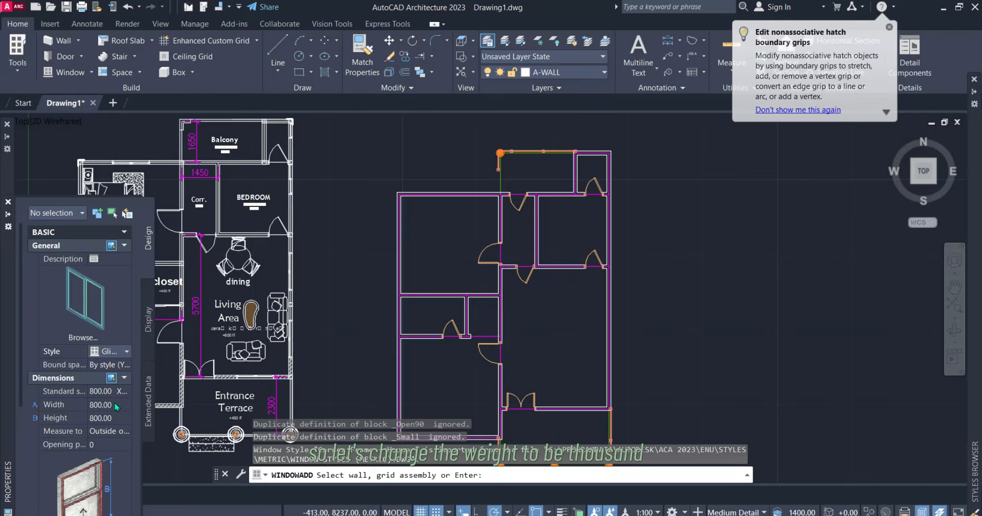
pyautogui.click(116, 405)
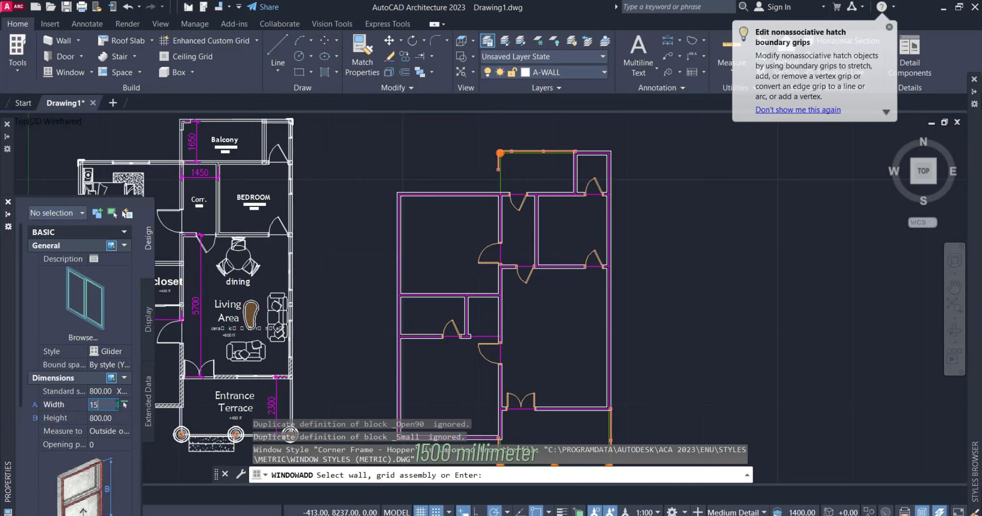
pyautogui.write('1500')
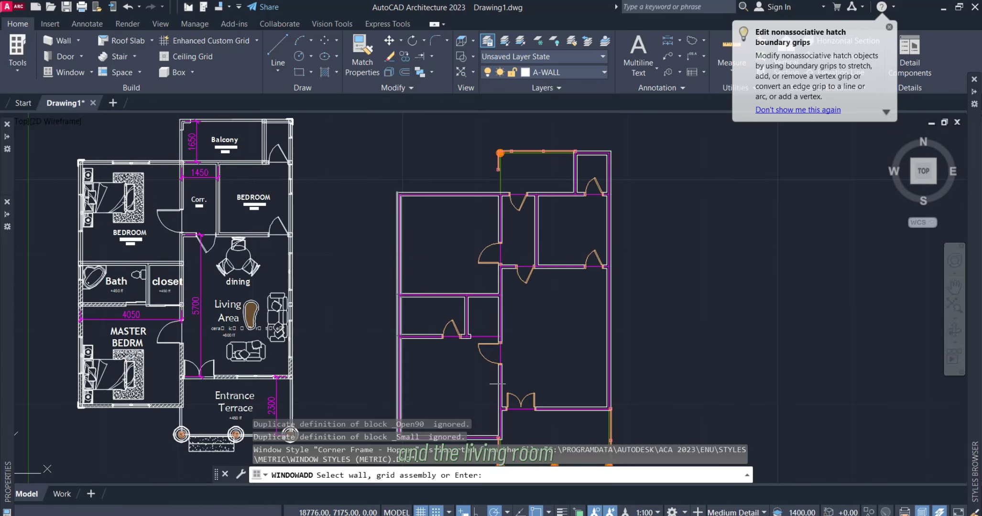
pyautogui.moveTo(565, 335); pyautogui.dragTo(565, 292, button='middle')
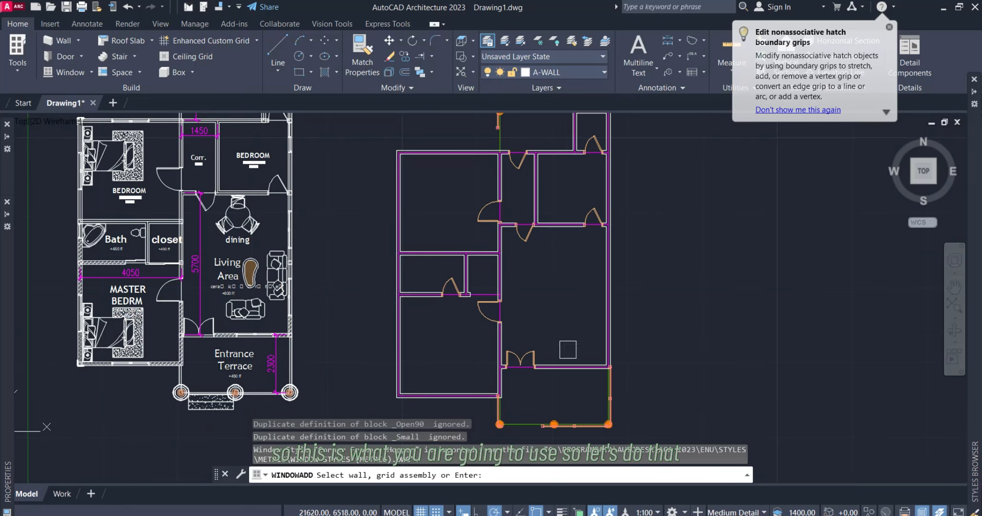
# - Place 1500-wide Glider windows in the upper-left bedroom, one in its top wall and one centred in its left outer wall
pyautogui.click(462, 153)
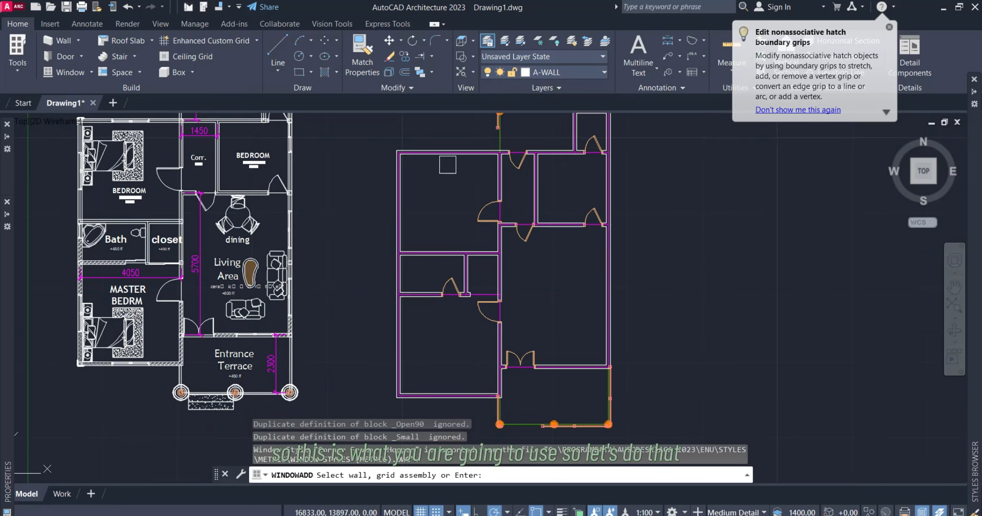
pyautogui.scroll(4, 449, 148)
pyautogui.click(459, 208)
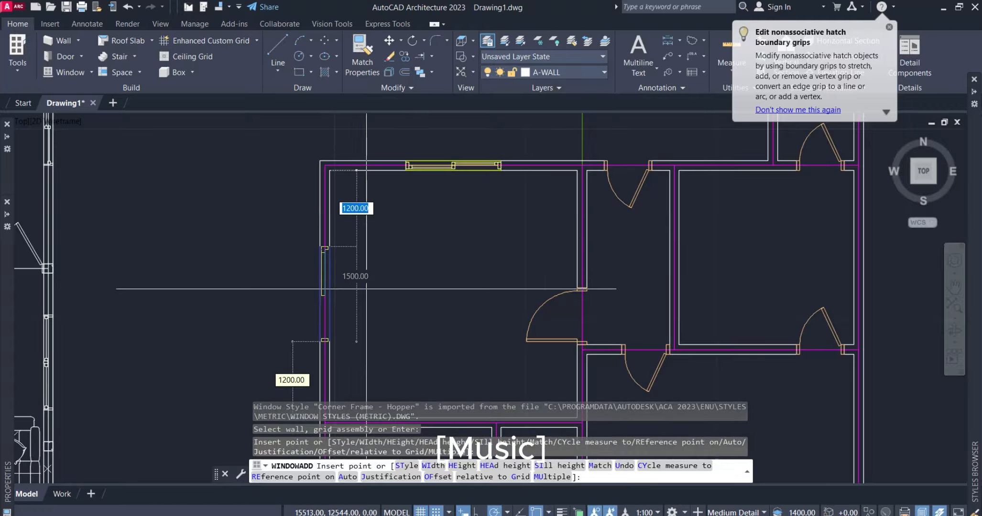
pyautogui.scroll(-1, 397, 241)
pyautogui.scroll(1, 389, 280)
pyautogui.click(370, 289)
# - Place Glider windows in the master bedroom's left outer wall and bottom wall
pyautogui.scroll(-2, 371, 289)
pyautogui.moveTo(373, 334); pyautogui.dragTo(406, 145, button='middle')
pyautogui.scroll(1, 405, 246)
pyautogui.click(457, 234)
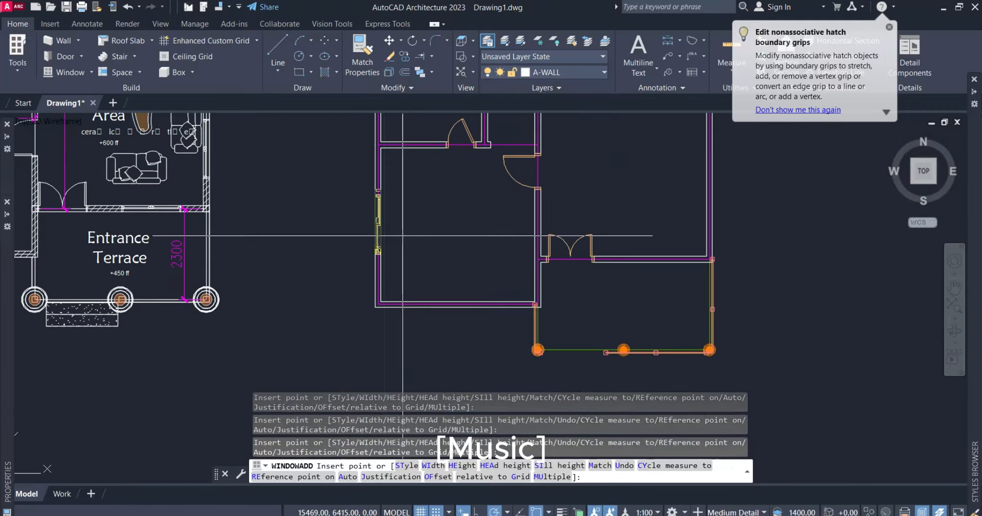
# - Place two Glider windows in the living and dining area's right outer wall and one in its wall facing the entrance terrace
pyautogui.moveTo(690, 171); pyautogui.dragTo(673, 248, button='middle')
pyautogui.click(667, 185)
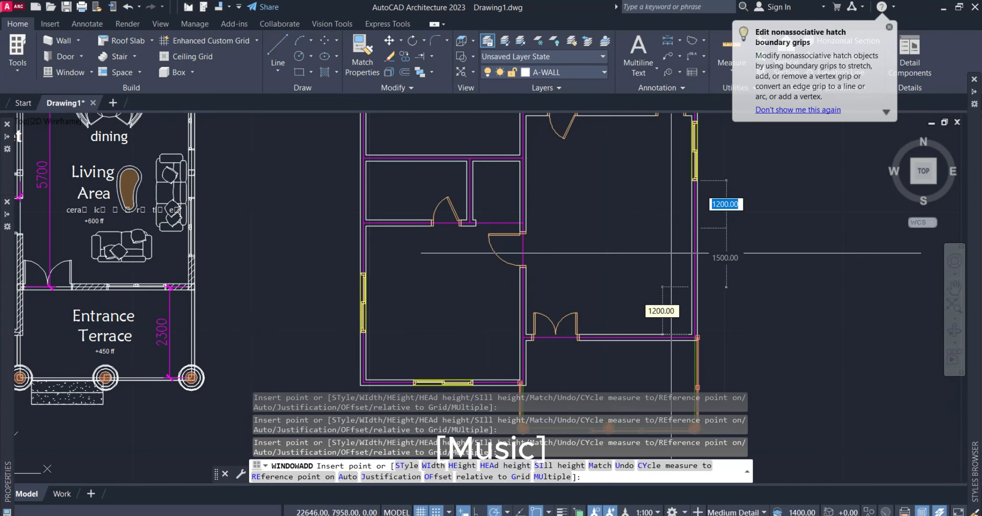
pyautogui.click(671, 254)
pyautogui.click(648, 325)
pyautogui.press('Escape')
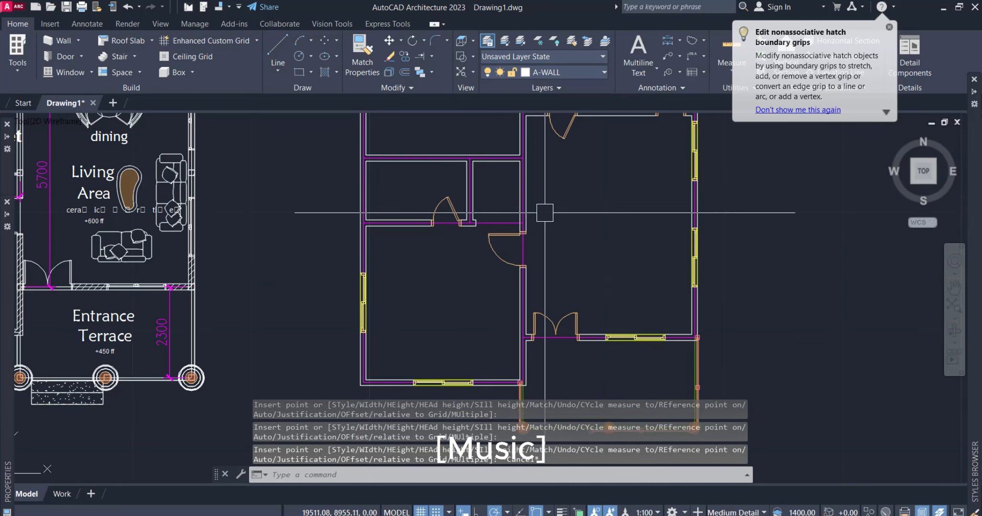
# - Set a new Glider window to 1200 wide and 900 high, and place one in the small bedroom's right wall and one in its balcony wall
pyautogui.moveTo(544, 213); pyautogui.dragTo(528, 383, button='middle')
pyautogui.moveTo(607, 247); pyautogui.dragTo(555, 295, button='middle')
pyautogui.click(72, 72)
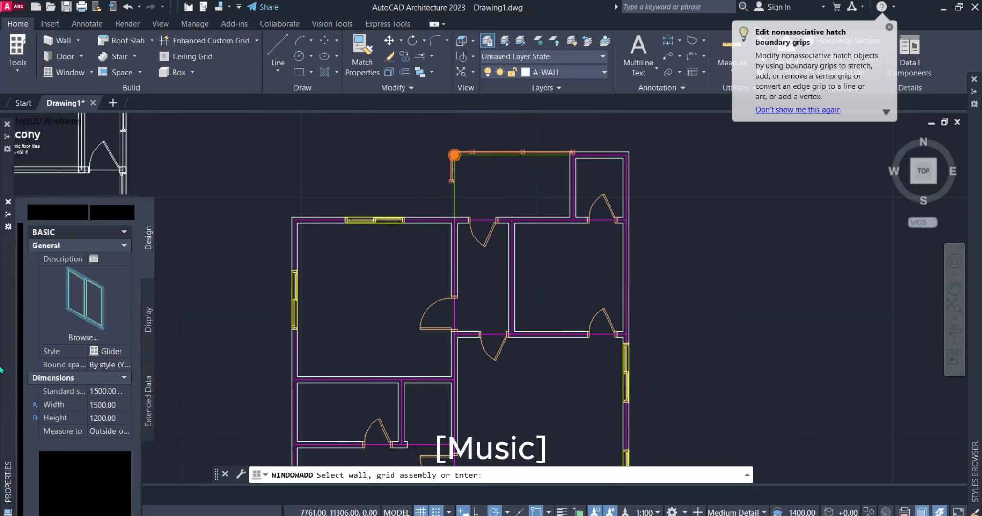
pyautogui.click(103, 404)
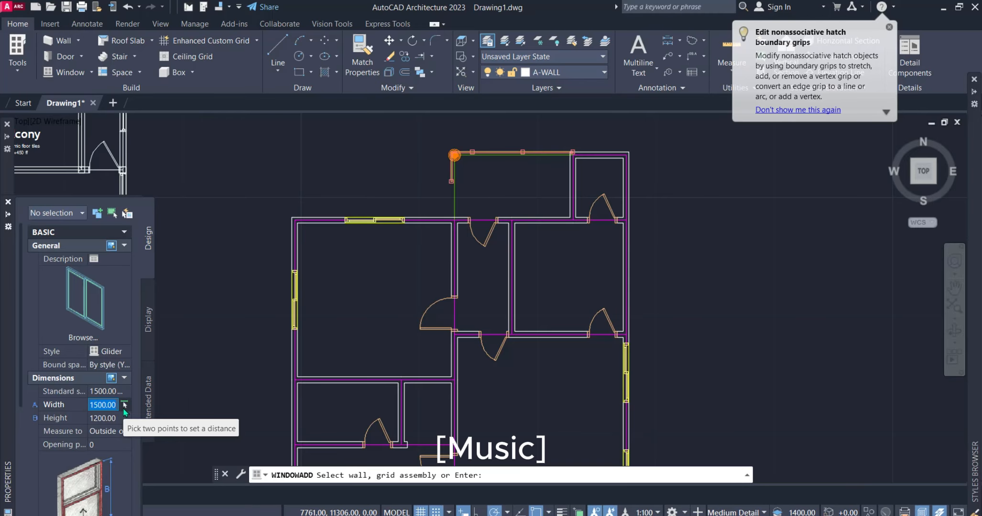
pyautogui.click(108, 418)
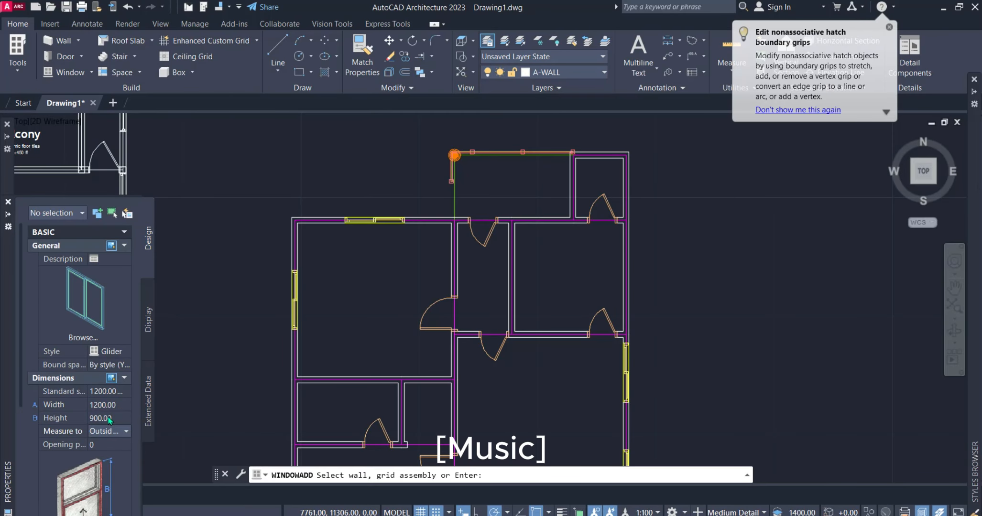
pyautogui.click(626, 256)
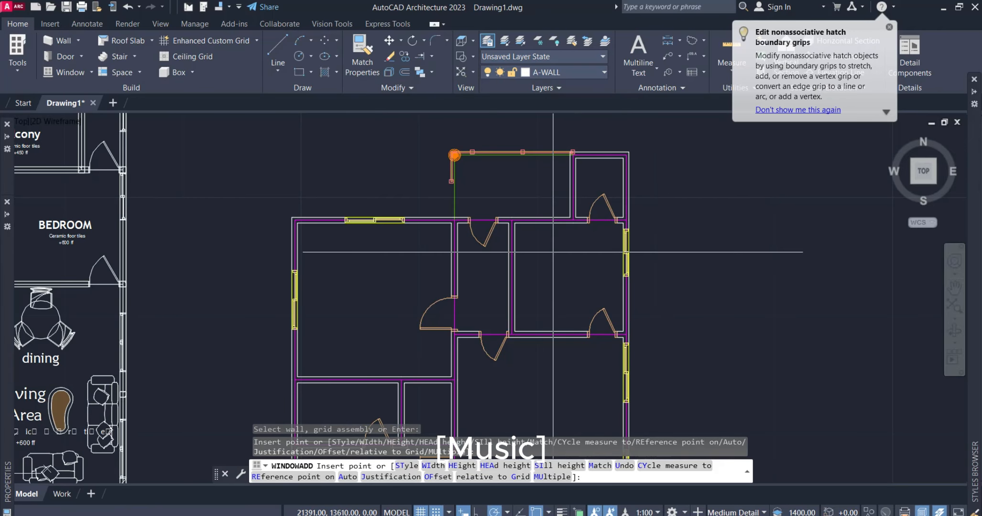
pyautogui.click(540, 220)
pyautogui.press('Escape')
# - Select all single doors similar to the corridor's balcony door and move them to the DOORS layer
pyautogui.click(564, 290)
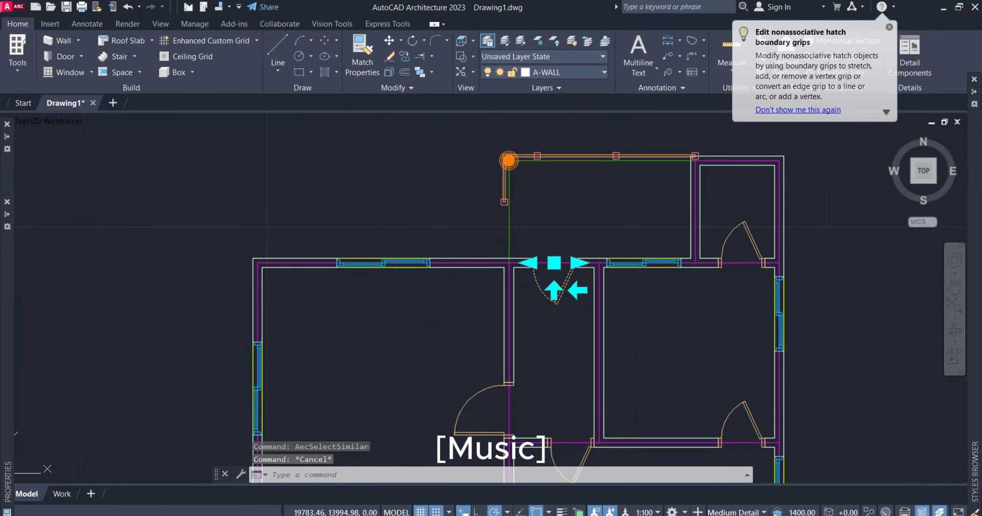
pyautogui.rightClick(564, 290)
pyautogui.click(603, 471)
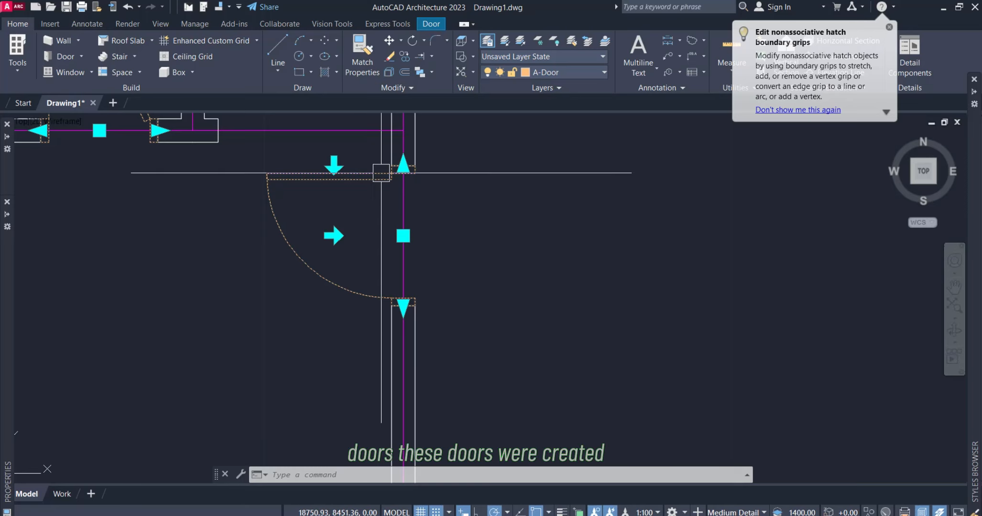
pyautogui.scroll(-4, 382, 301)
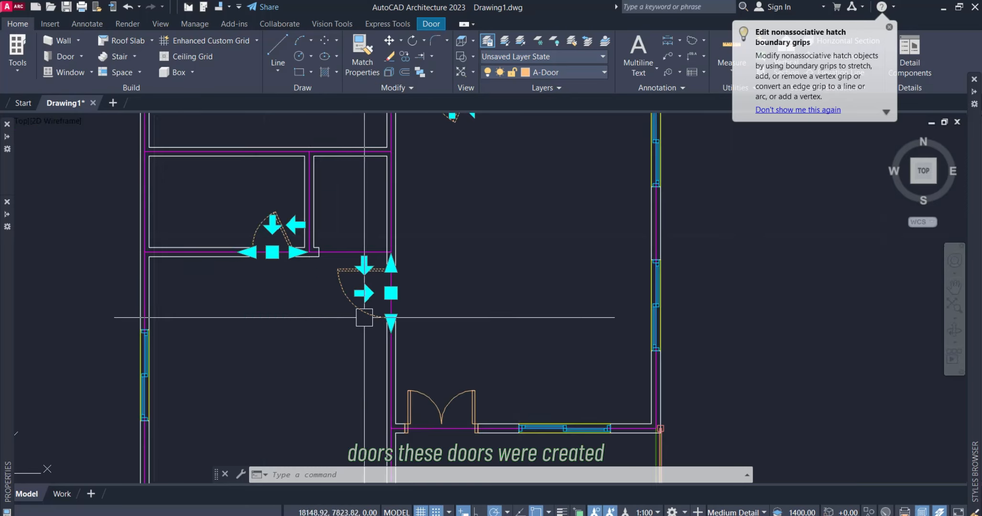
pyautogui.click(554, 74)
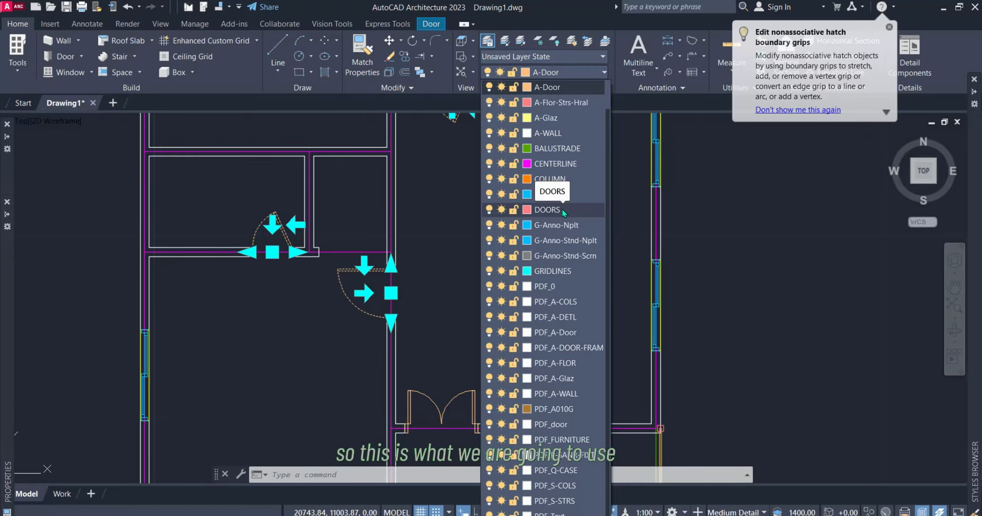
pyautogui.click(546, 210)
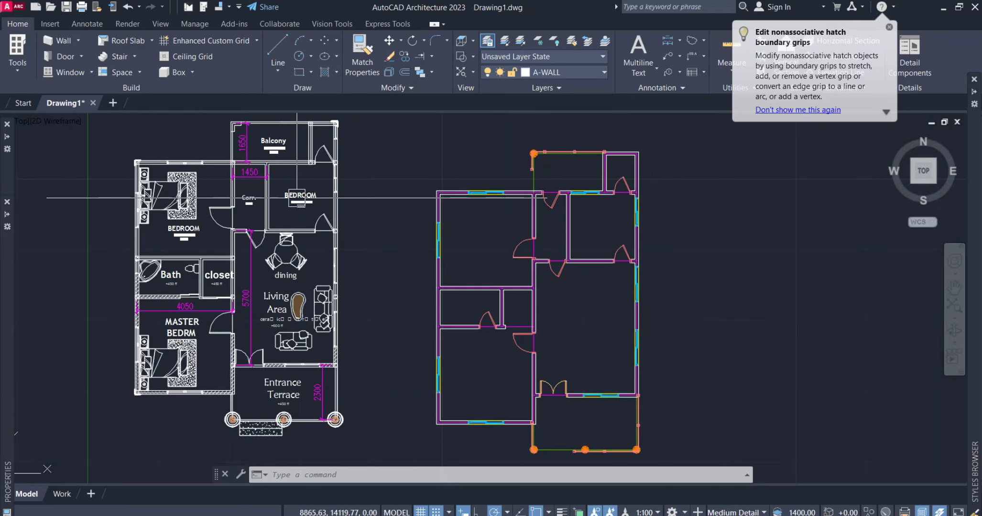
pyautogui.scroll(2, 263, 138)
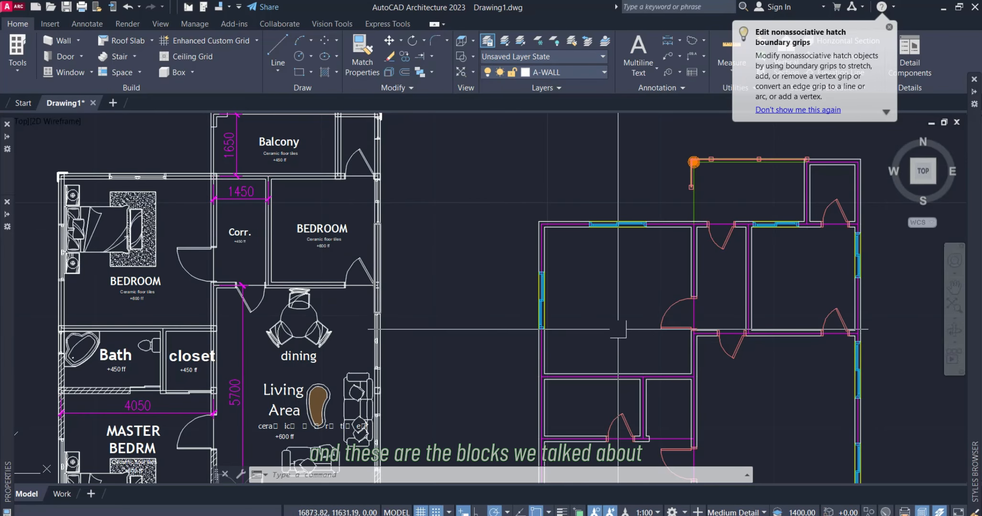
pyautogui.scroll(5, 303, 317)
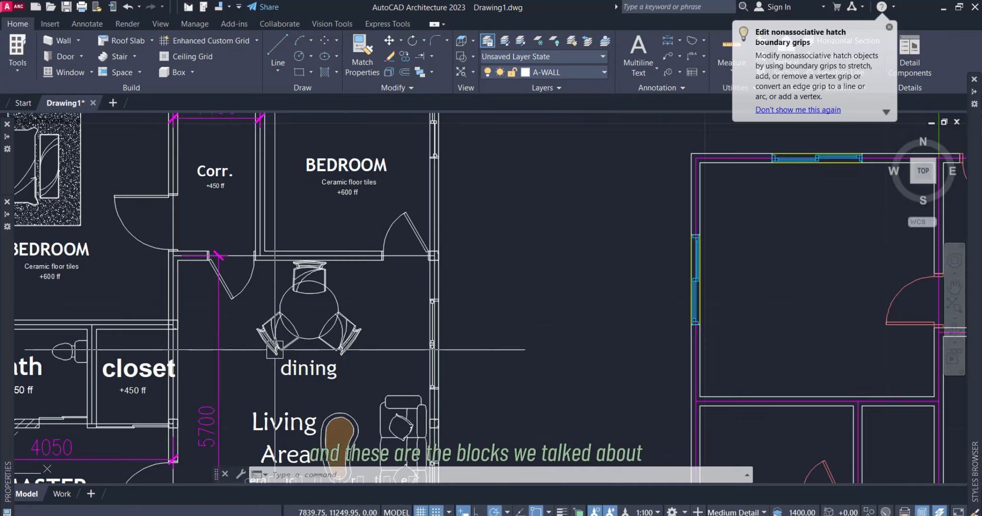